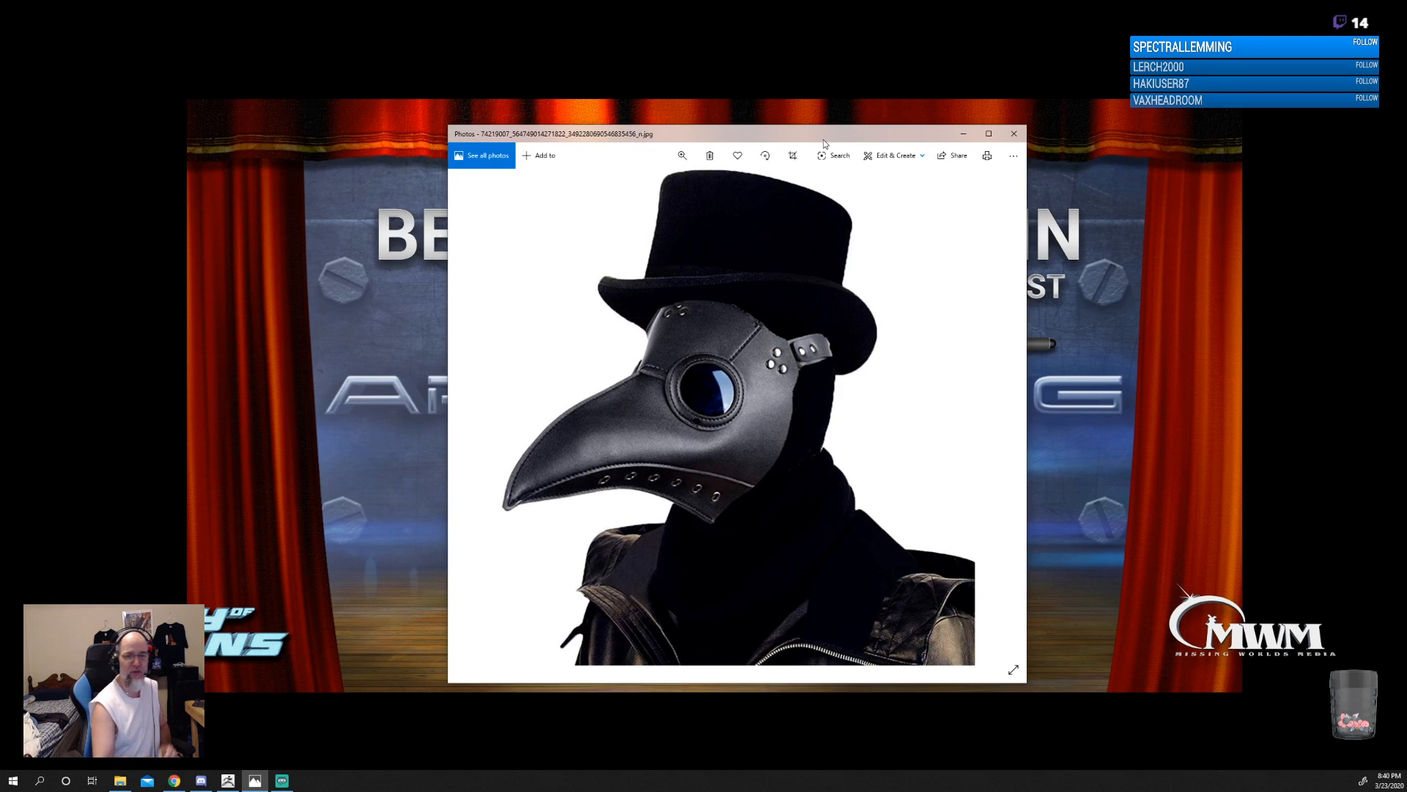
# Move the plague doctor reference photo off this display and switch to ZBrush.
pyautogui.moveTo(701, 134); pyautogui.dragTo(1406, 124)
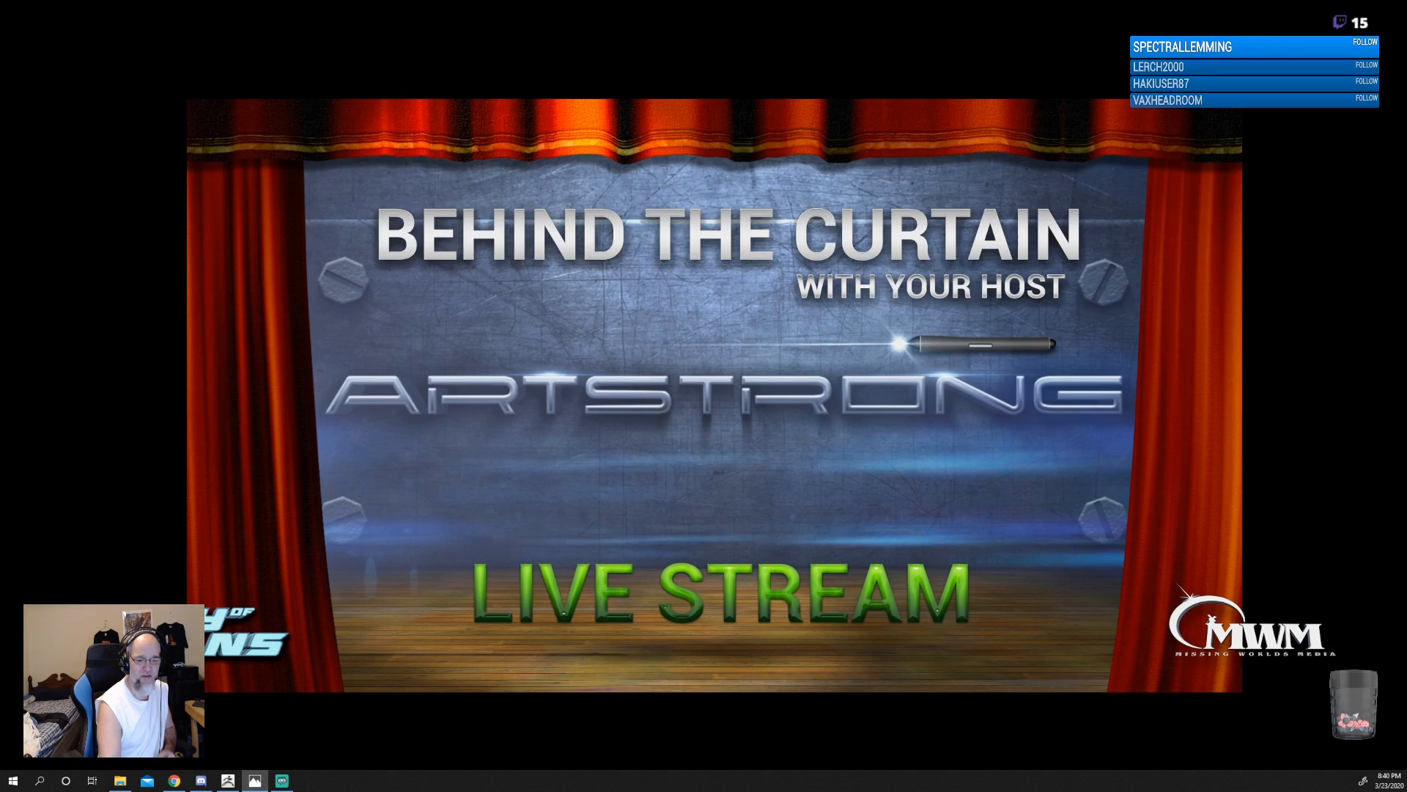
pyautogui.hotkey('alt', 'Tab')
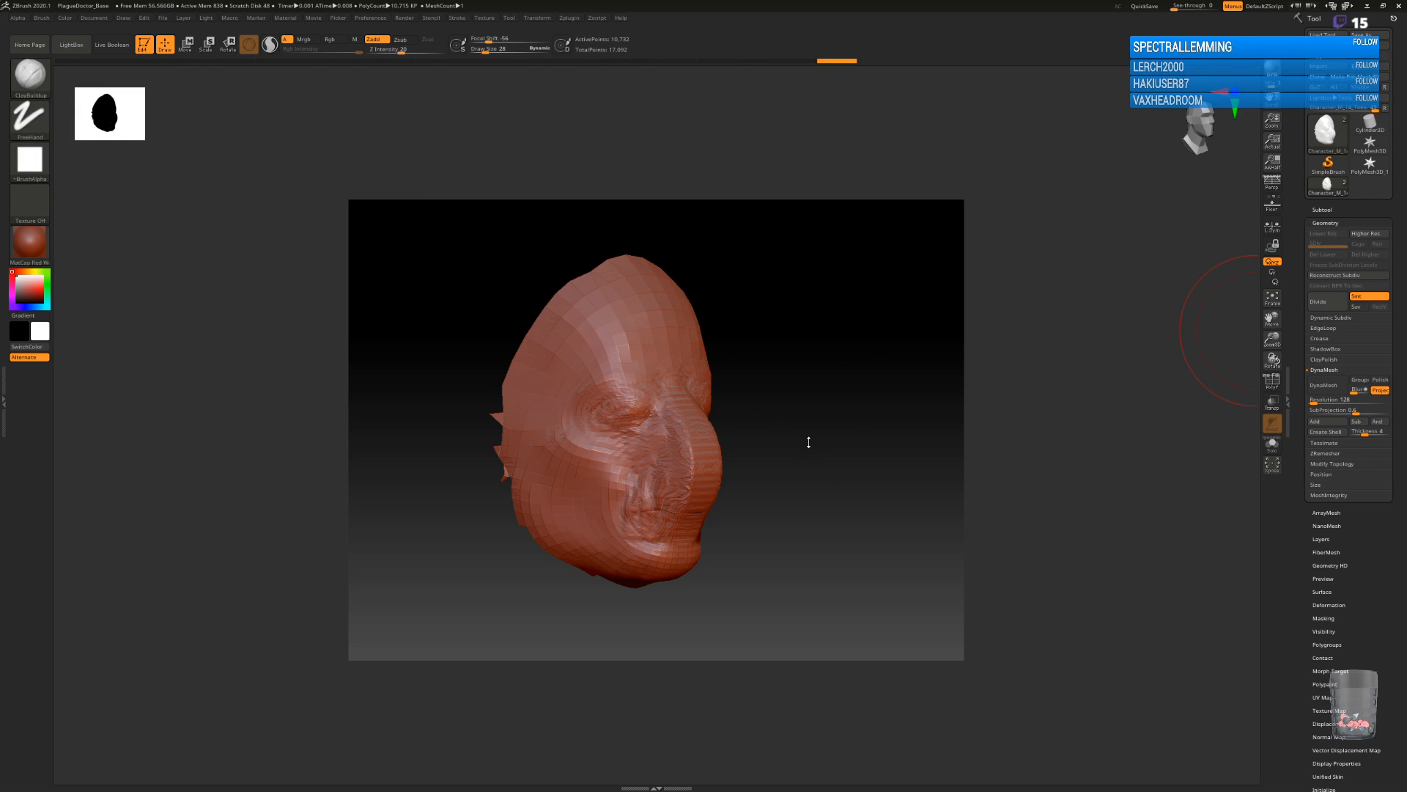
# Open the subtool list, inspect the face mask against the full body, and reselect the mask subtool.
pyautogui.click(1337, 211)
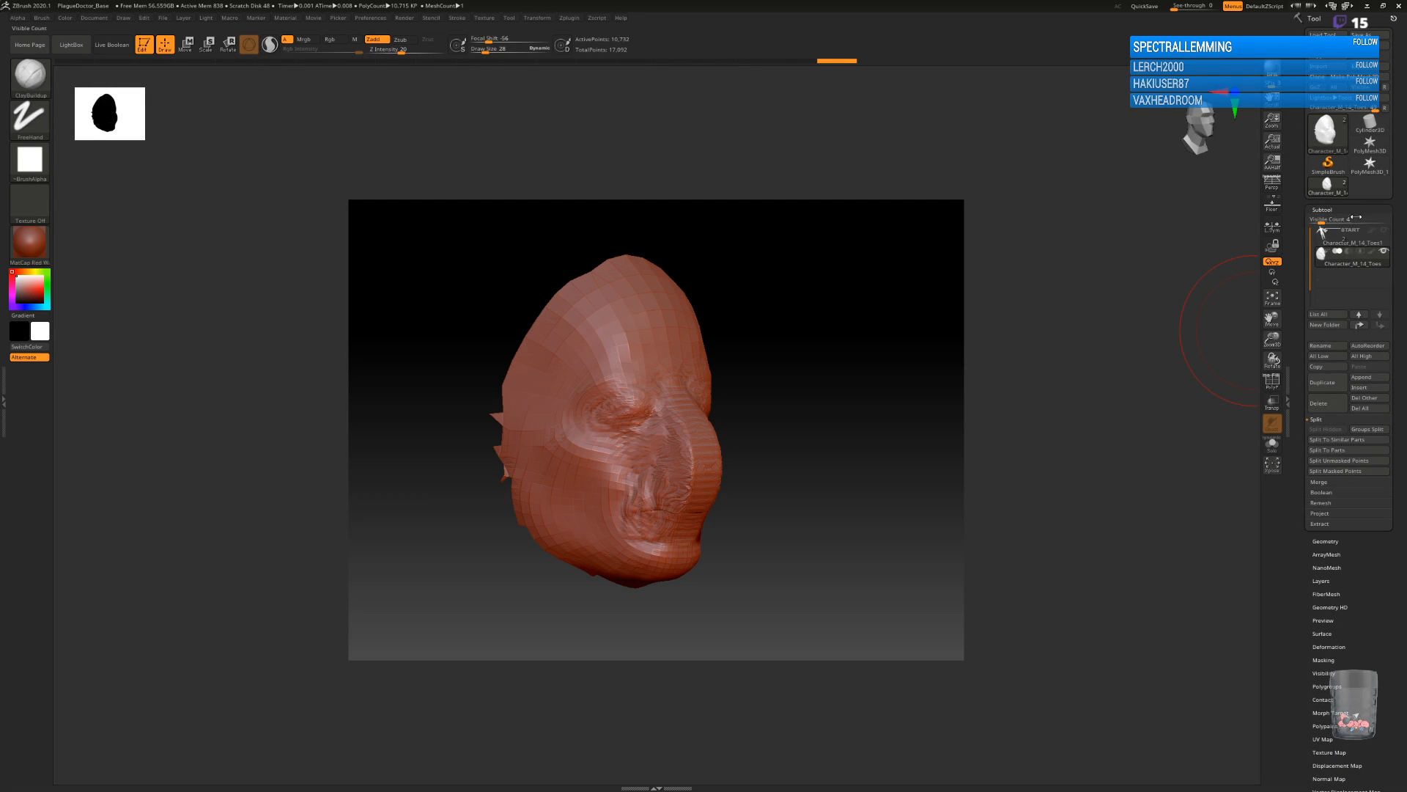
pyautogui.click(1338, 244)
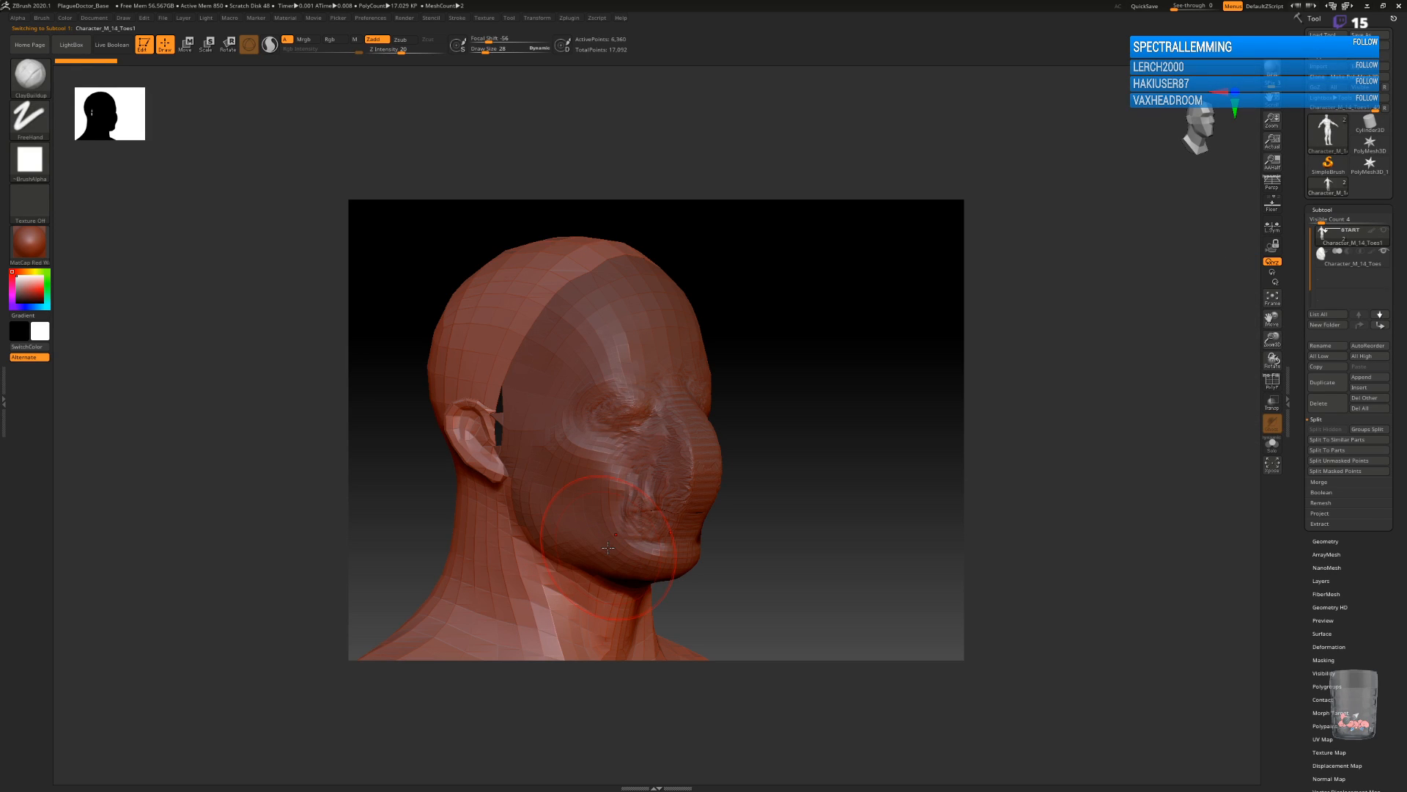
pyautogui.moveTo(798, 541)
pyautogui.keyDown('alt'); pyautogui.mouseDown()
pyautogui.moveTo(859, 29)
pyautogui.moveTo(822, 343)
pyautogui.moveTo(848, 519)
pyautogui.mouseUp(); pyautogui.keyUp('alt')
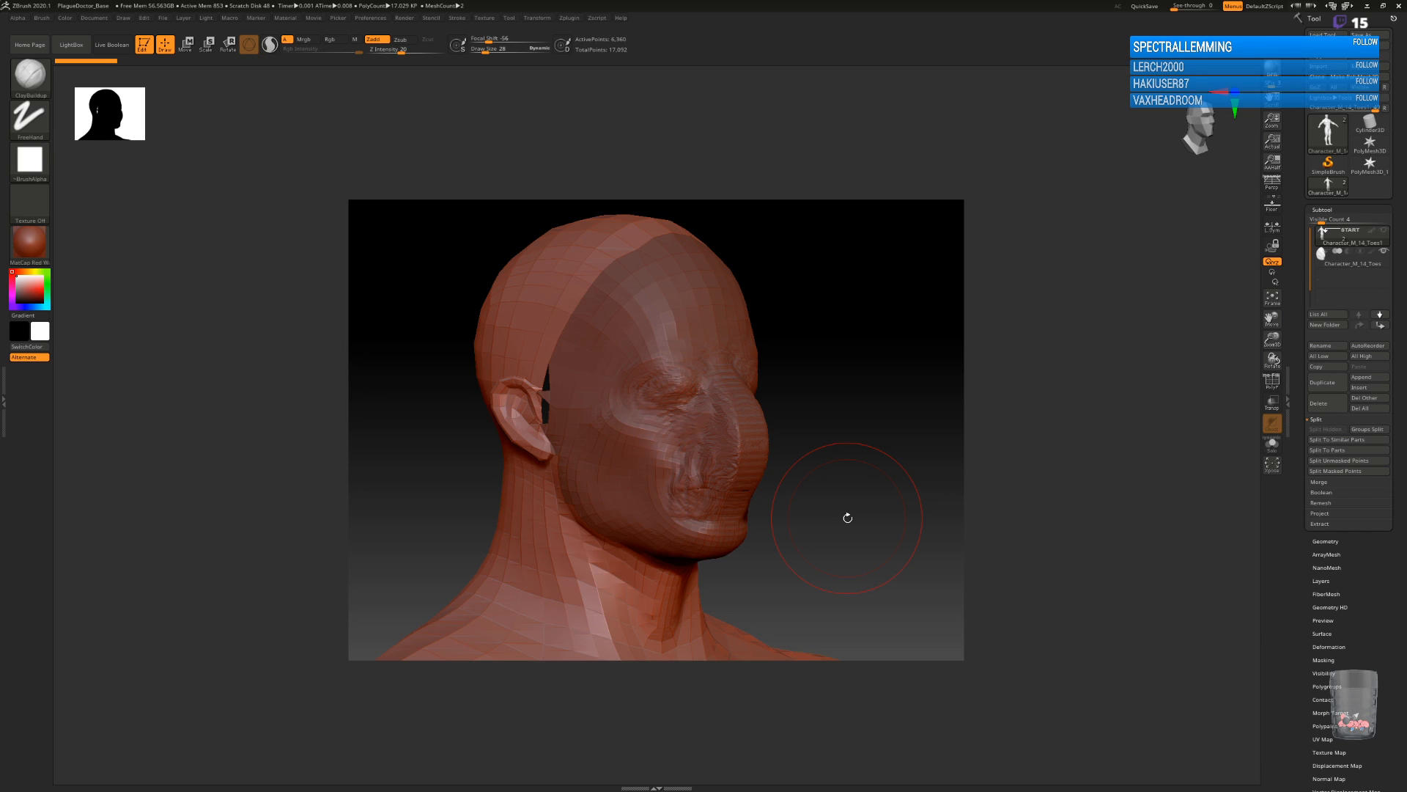
pyautogui.click(1341, 253)
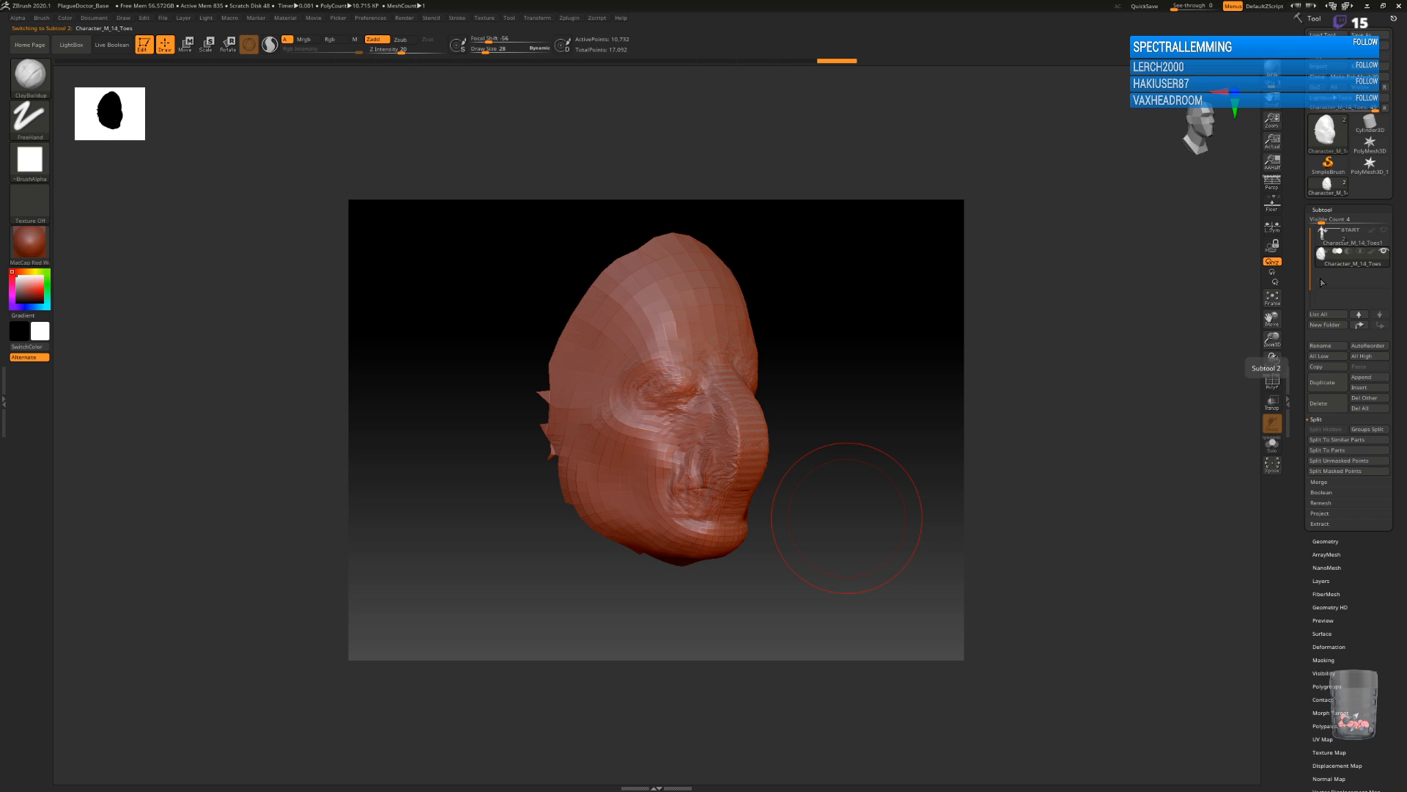
pyautogui.moveTo(832, 518); pyautogui.dragTo(843, 489)
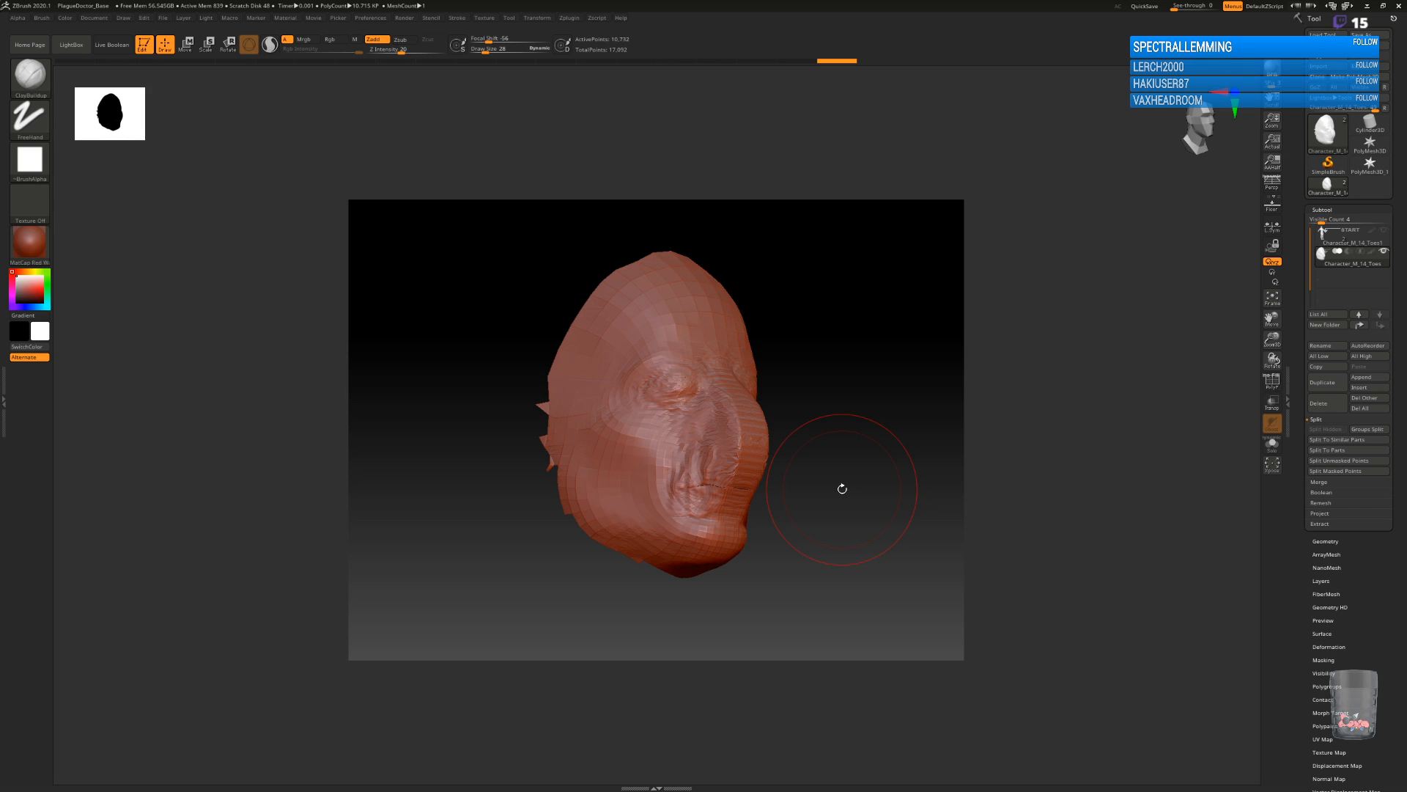
pyautogui.moveTo(842, 488); pyautogui.dragTo(813, 483)
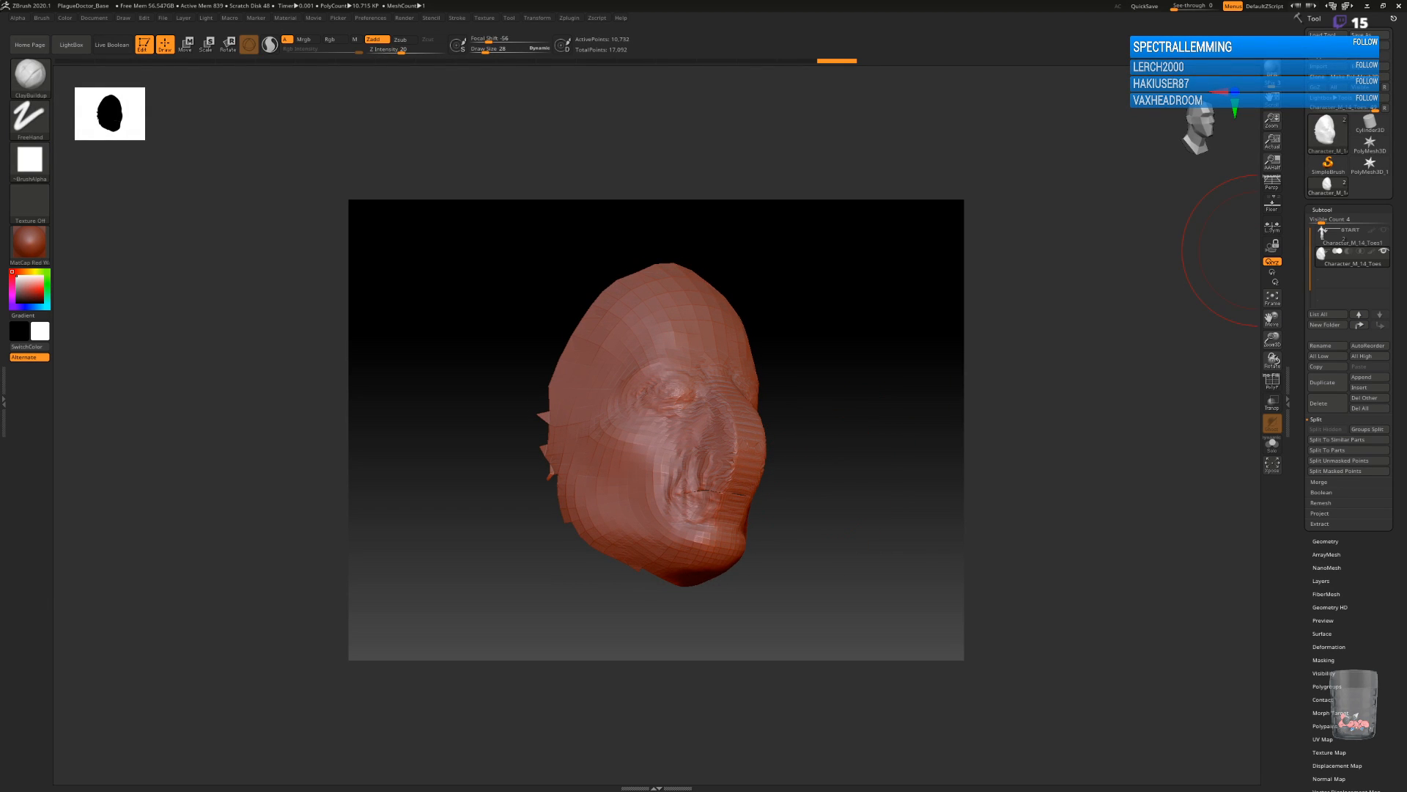
pyautogui.moveTo(828, 464)
pyautogui.mouseDown()
pyautogui.moveTo(858, 463)
pyautogui.moveTo(829, 475)
pyautogui.mouseUp()
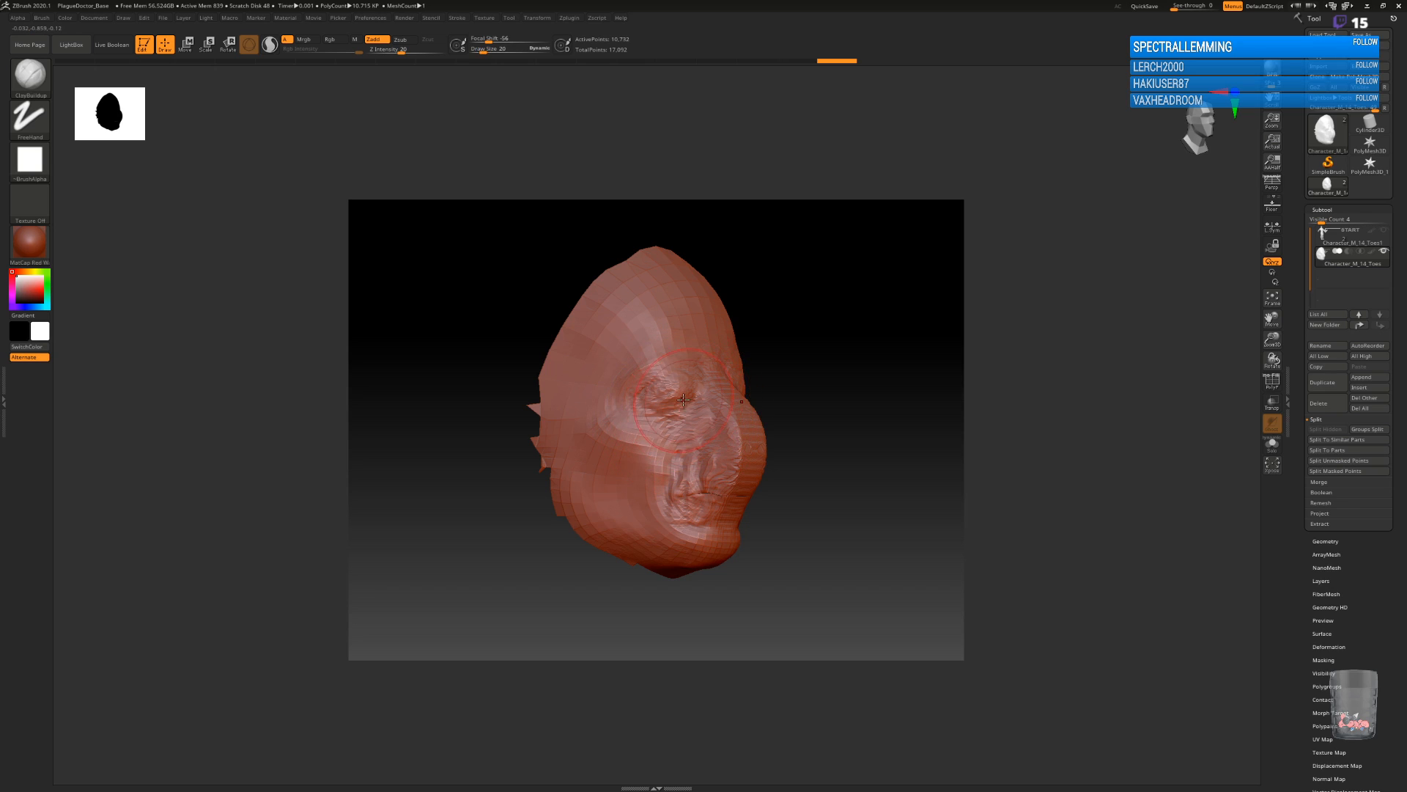
# Smooth away the sculpted eye and surrounding brow and cheek detail on the face mask.
pyautogui.moveTo(682, 383)
pyautogui.keyDown('shift'); pyautogui.mouseDown()
pyautogui.moveTo(665, 405)
pyautogui.moveTo(632, 397)
pyautogui.mouseUp(); pyautogui.keyUp('shift')
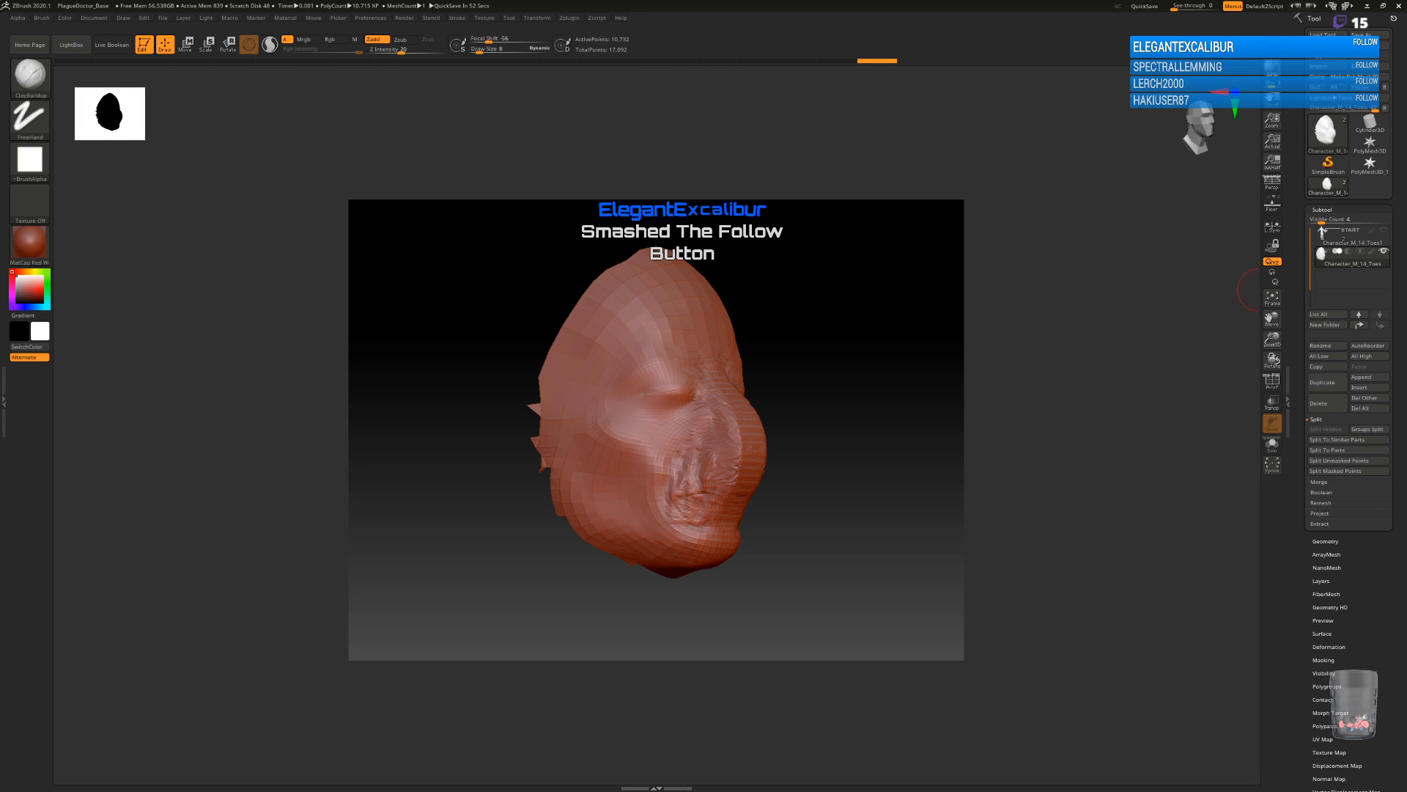
pyautogui.moveTo(851, 471); pyautogui.dragTo(833, 472)
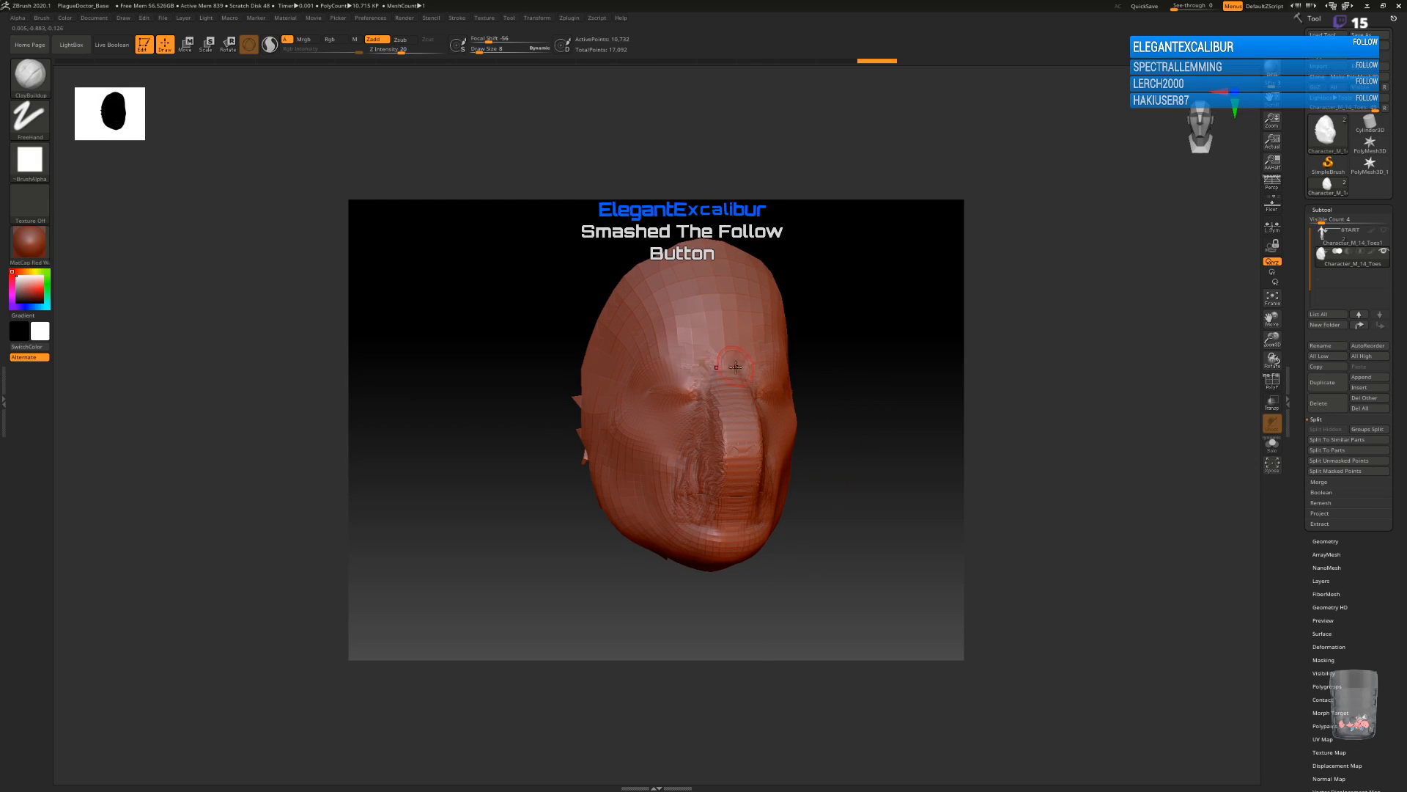
pyautogui.moveTo(647, 414)
pyautogui.mouseDown()
pyautogui.moveTo(665, 383)
pyautogui.moveTo(642, 432)
pyautogui.mouseUp()
pyautogui.moveTo(942, 419)
pyautogui.mouseDown()
pyautogui.moveTo(858, 422)
pyautogui.moveTo(889, 409)
pyautogui.moveTo(848, 430)
pyautogui.moveTo(792, 403)
pyautogui.mouseUp()
pyautogui.moveTo(654, 369)
pyautogui.keyDown('shift'); pyautogui.mouseDown()
pyautogui.moveTo(639, 405)
pyautogui.moveTo(649, 441)
pyautogui.moveTo(662, 464)
pyautogui.moveTo(689, 469)
pyautogui.moveTo(696, 401)
pyautogui.moveTo(638, 375)
pyautogui.moveTo(602, 386)
pyautogui.mouseUp(); pyautogui.keyUp('shift')
pyautogui.moveTo(828, 398); pyautogui.dragTo(826, 513)
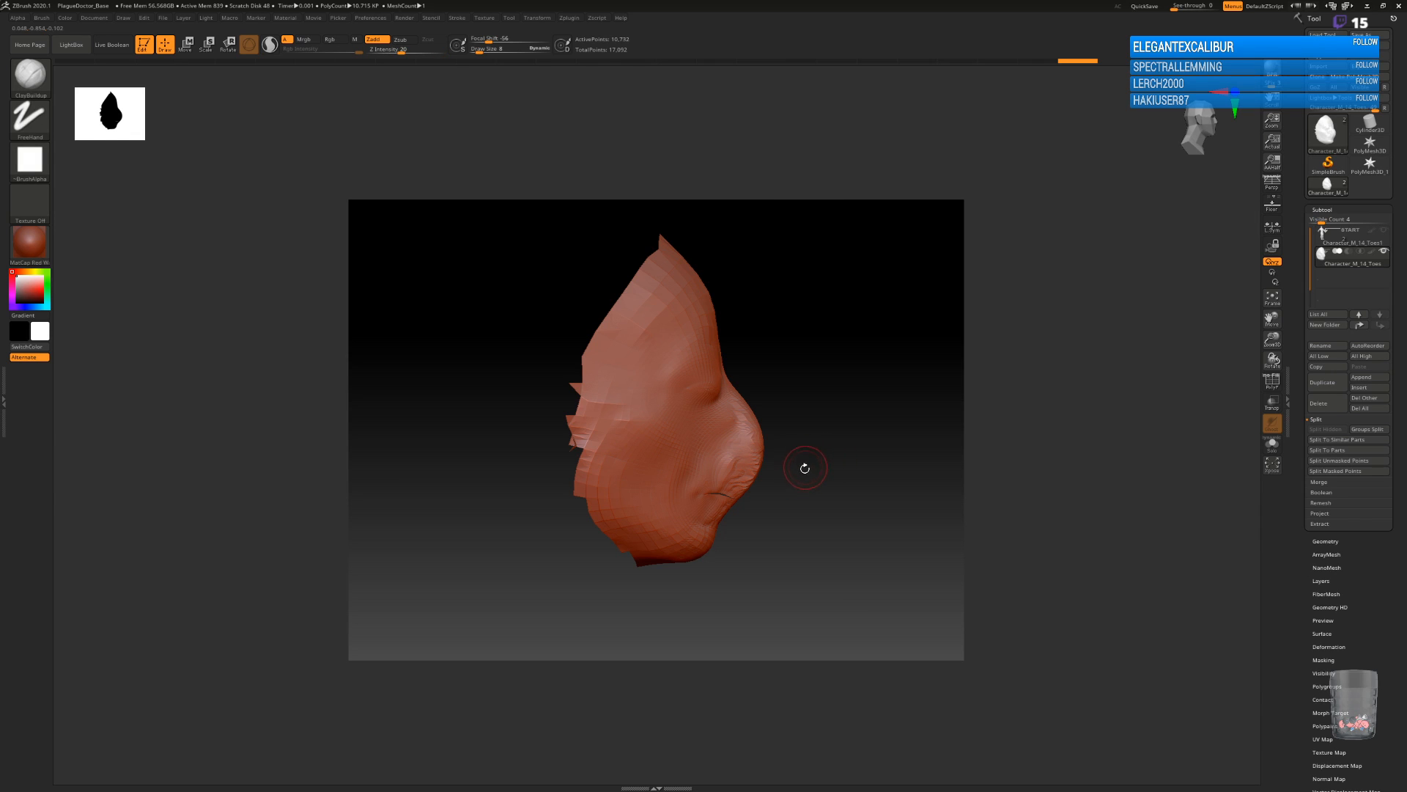
# Pull the mask's nose forward into a long beak in side view with an enlarged Move brush.
pyautogui.press('F1')
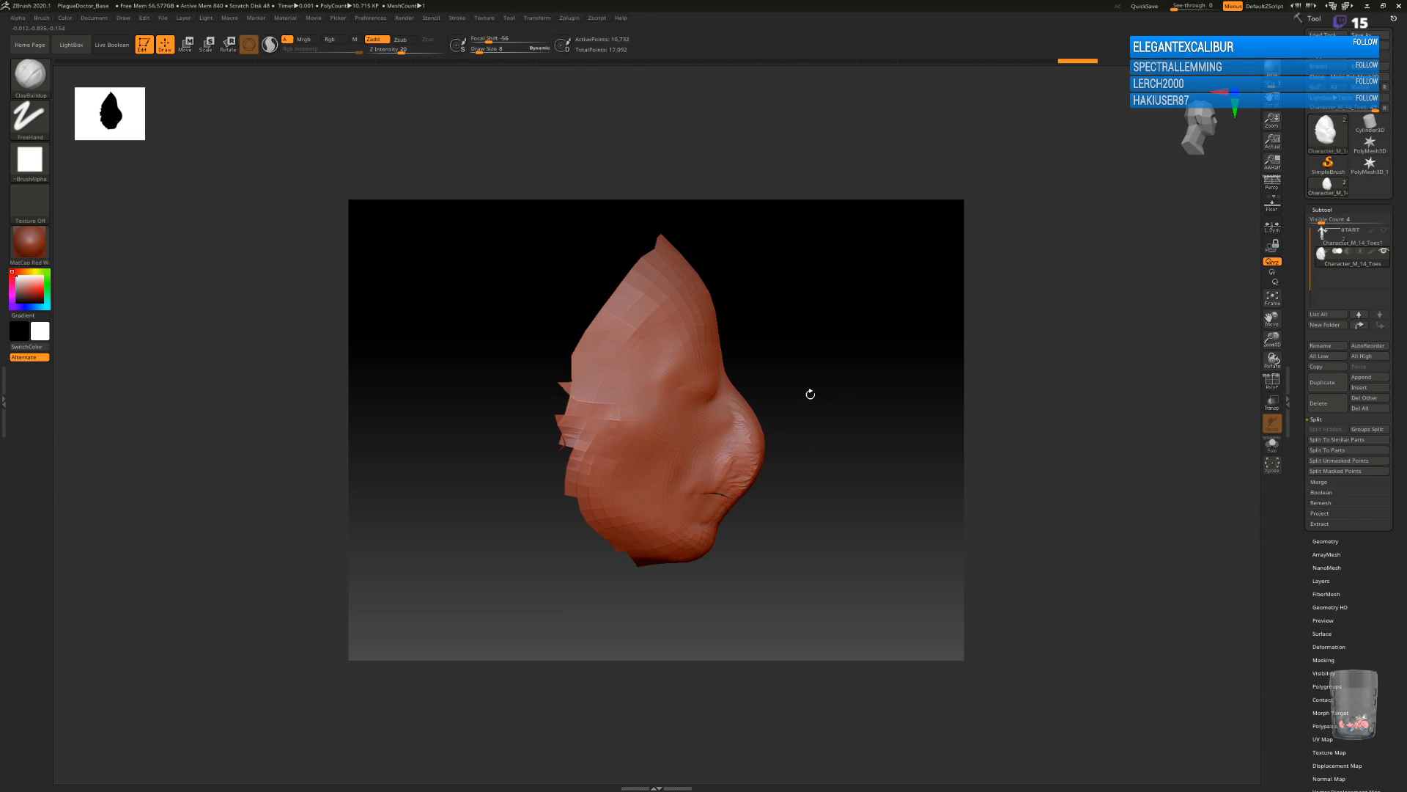
pyautogui.press('b')
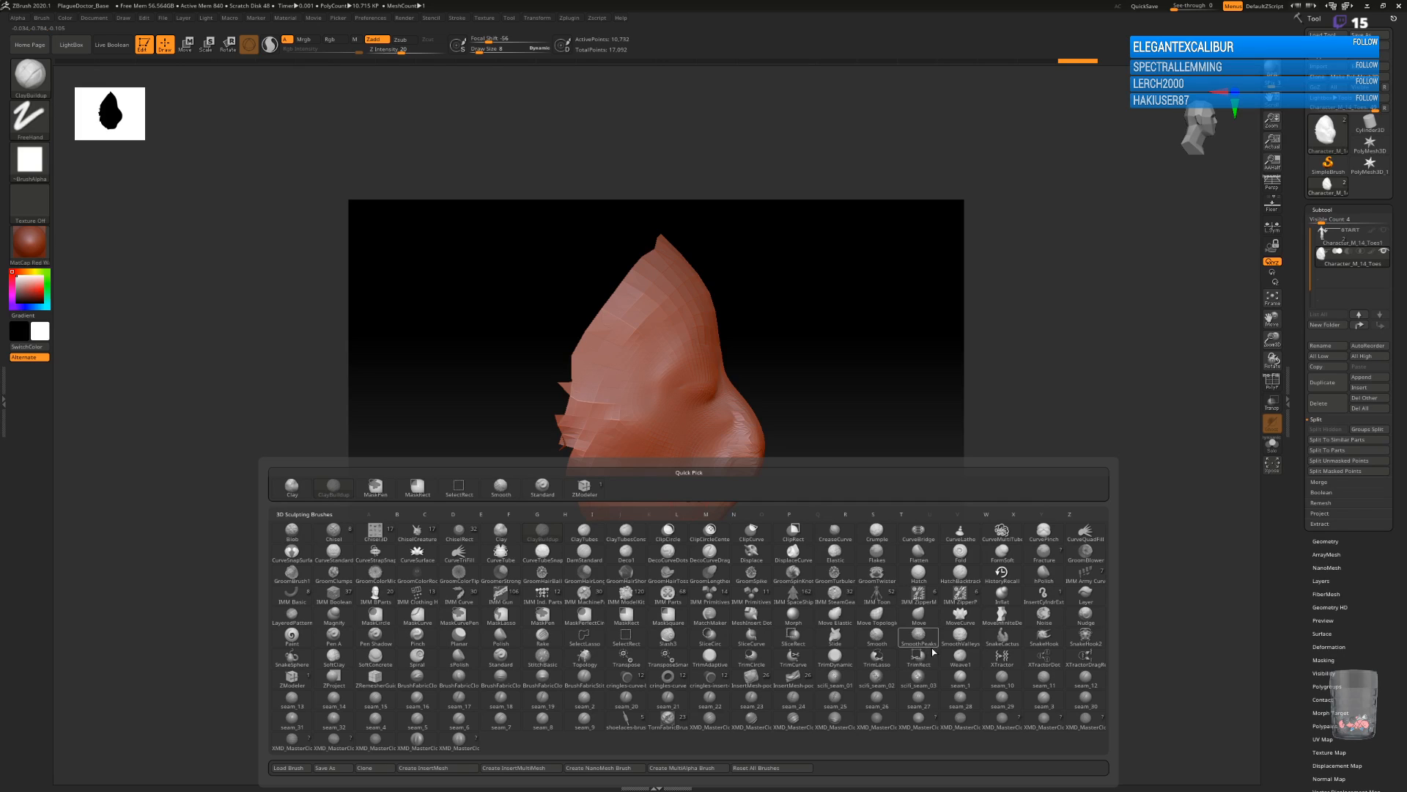
pyautogui.press('m')
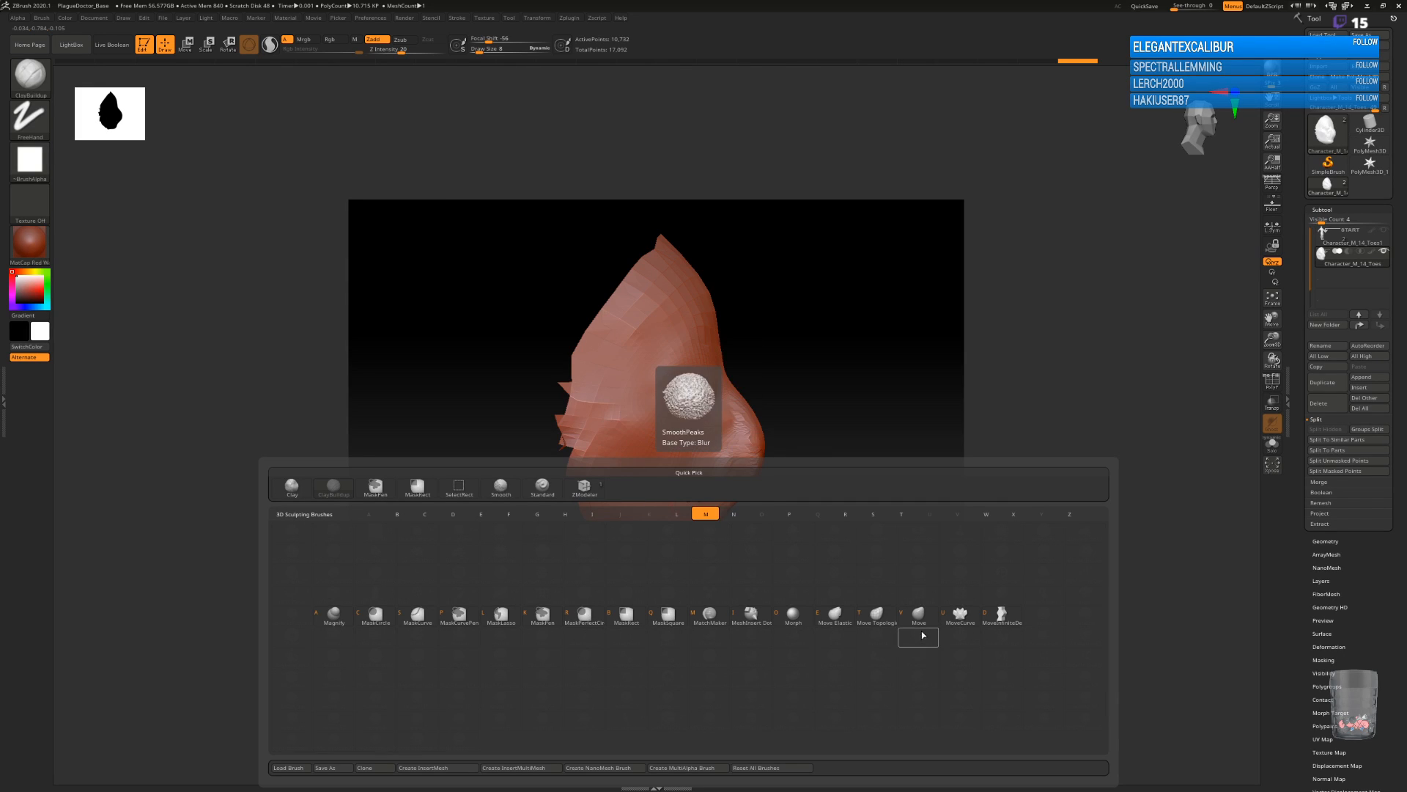
pyautogui.press('v')
pyautogui.press(']')
pyautogui.press(']')
pyautogui.press(']')
pyautogui.press(']')
pyautogui.press(']')
pyautogui.moveTo(762, 441); pyautogui.dragTo(960, 429)
pyautogui.moveTo(782, 502); pyautogui.dragTo(788, 462)
pyautogui.moveTo(918, 483); pyautogui.dragTo(921, 473)
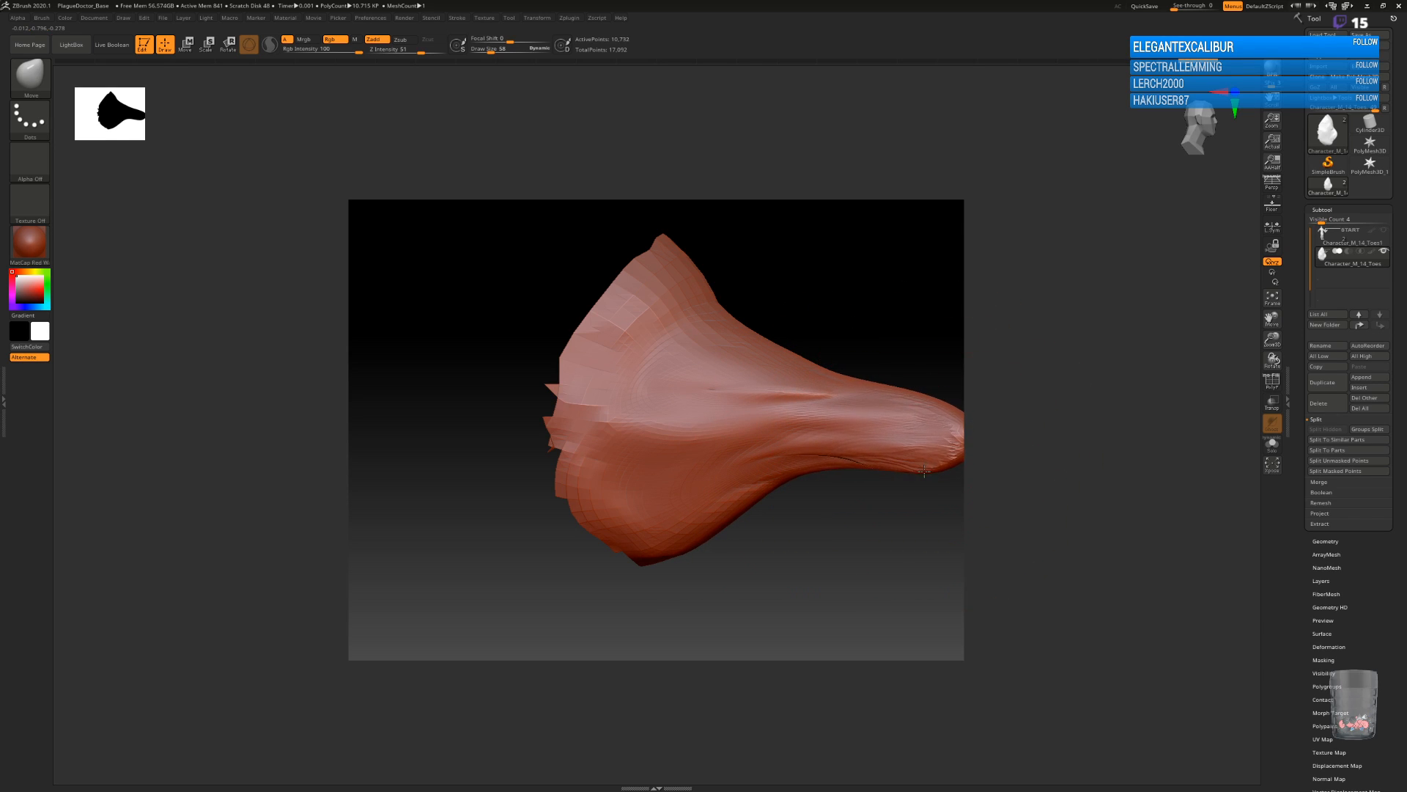
# Refine the beak from several angles with the Move brush, narrowing it toward a tapered tip.
pyautogui.moveTo(842, 545); pyautogui.dragTo(754, 550)
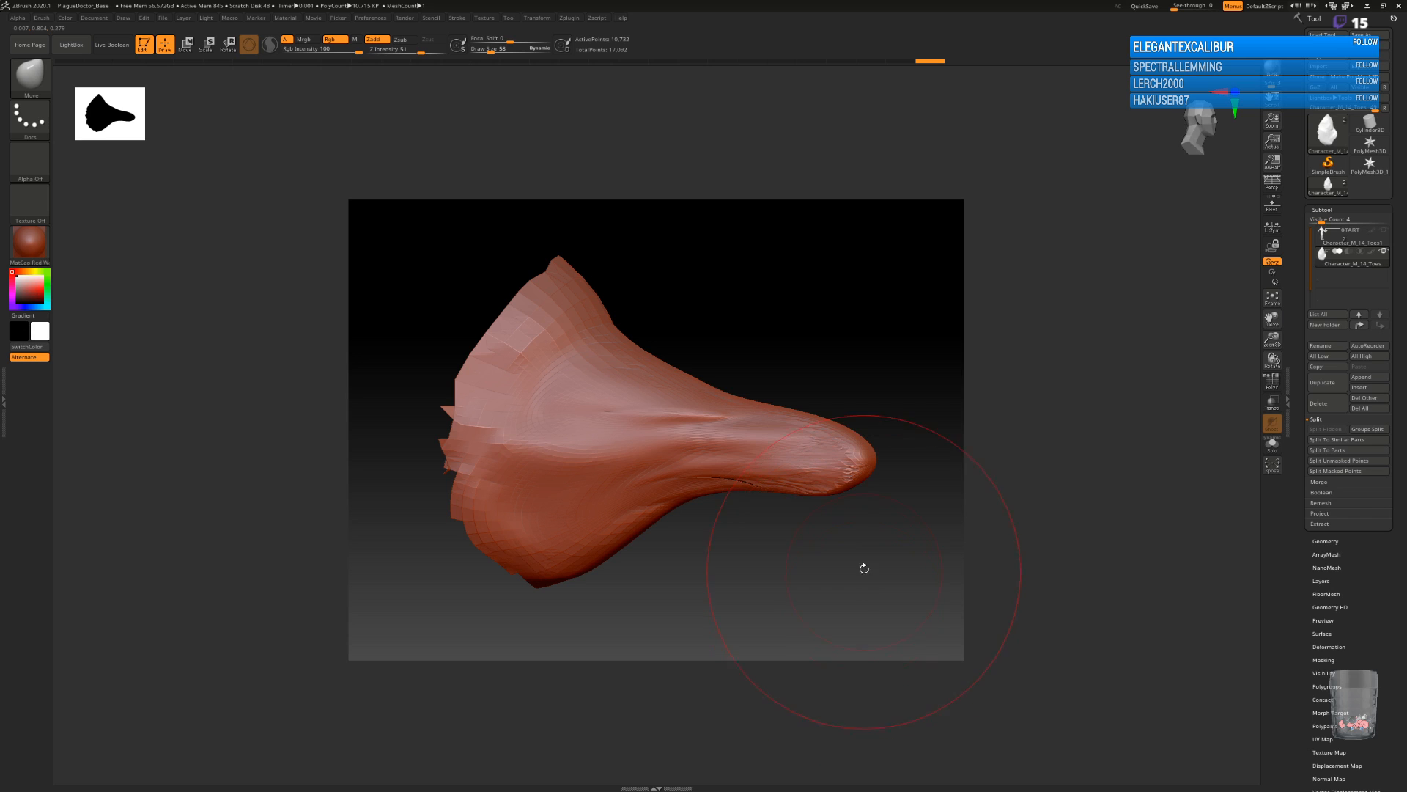
pyautogui.moveTo(870, 571)
pyautogui.mouseDown()
pyautogui.moveTo(886, 553)
pyautogui.moveTo(836, 583)
pyautogui.moveTo(895, 552)
pyautogui.moveTo(842, 569)
pyautogui.moveTo(802, 613)
pyautogui.moveTo(794, 587)
pyautogui.moveTo(836, 544)
pyautogui.moveTo(842, 565)
pyautogui.moveTo(796, 495)
pyautogui.moveTo(776, 493)
pyautogui.moveTo(780, 477)
pyautogui.moveTo(718, 492)
pyautogui.mouseUp()
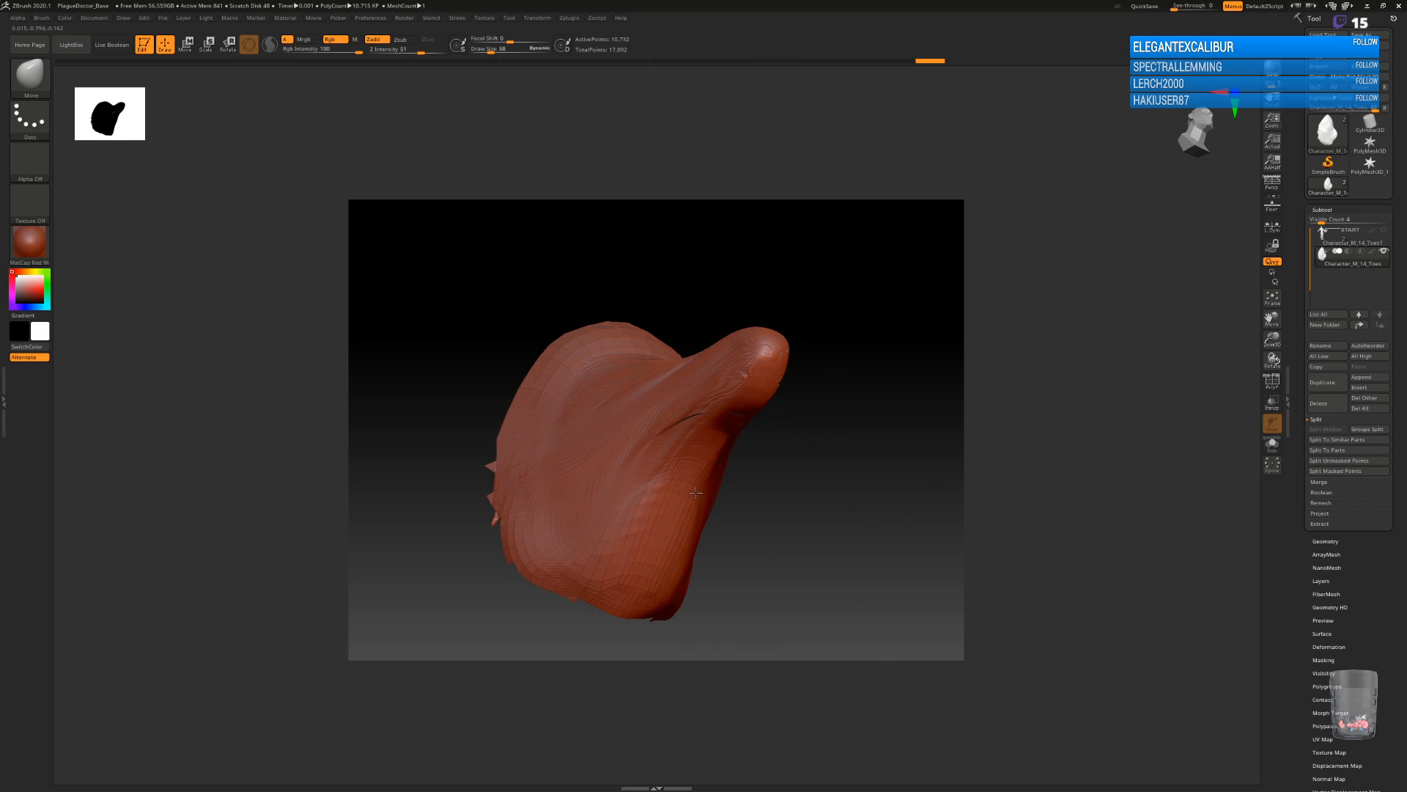
pyautogui.moveTo(709, 517); pyautogui.dragTo(828, 507)
pyautogui.moveTo(820, 444); pyautogui.dragTo(811, 423)
pyautogui.moveTo(854, 380); pyautogui.dragTo(866, 384)
pyautogui.moveTo(820, 494); pyautogui.dragTo(788, 505)
pyautogui.moveTo(788, 506); pyautogui.dragTo(768, 423, button='right')
pyautogui.moveTo(784, 419); pyautogui.dragTo(754, 419)
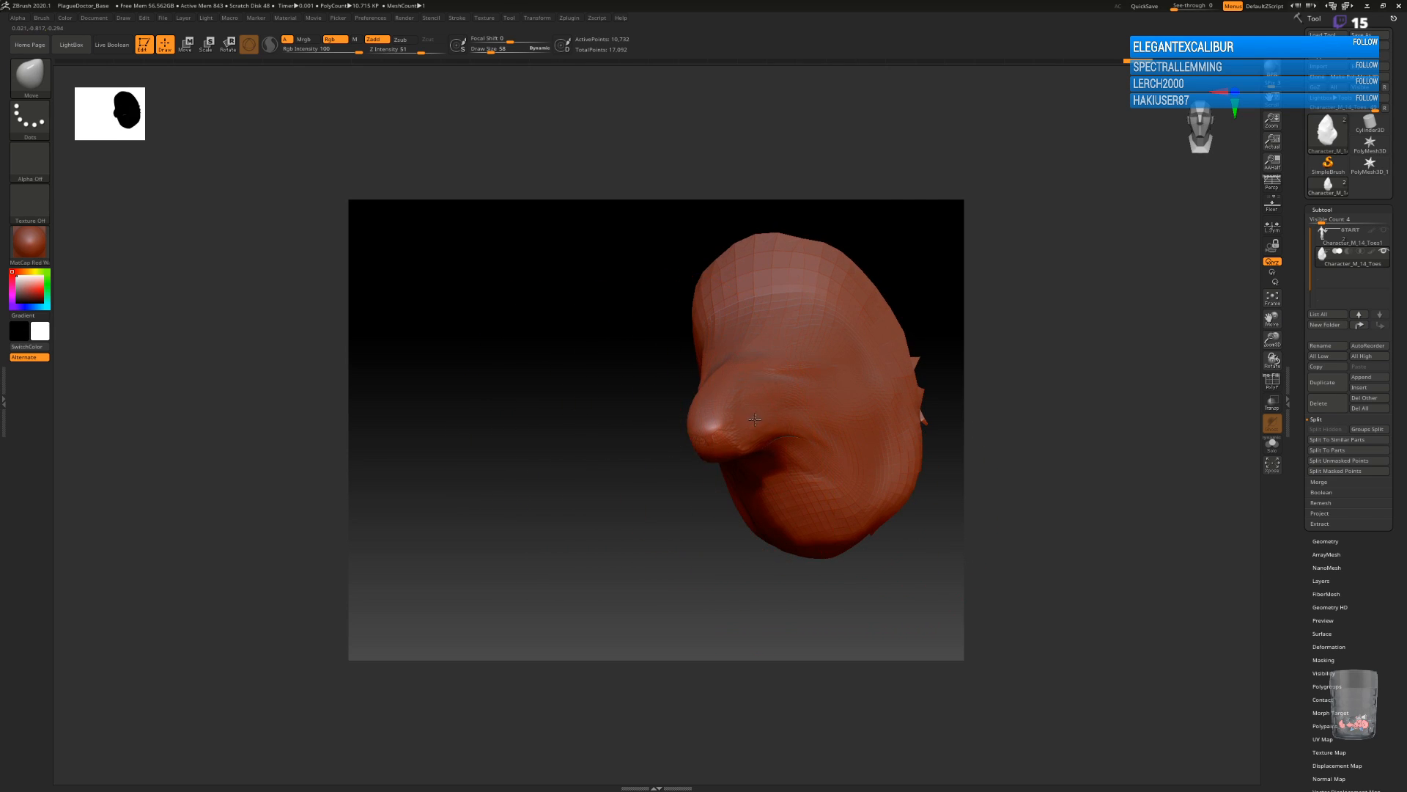
pyautogui.moveTo(895, 556); pyautogui.dragTo(919, 470)
pyautogui.moveTo(859, 534); pyautogui.dragTo(733, 570)
# Smooth the creases along the beak's side, its base and the adjoining cheek and brow with a smaller brush.
pyautogui.press('[')
pyautogui.press('[')
pyautogui.press('[')
pyautogui.press('[')
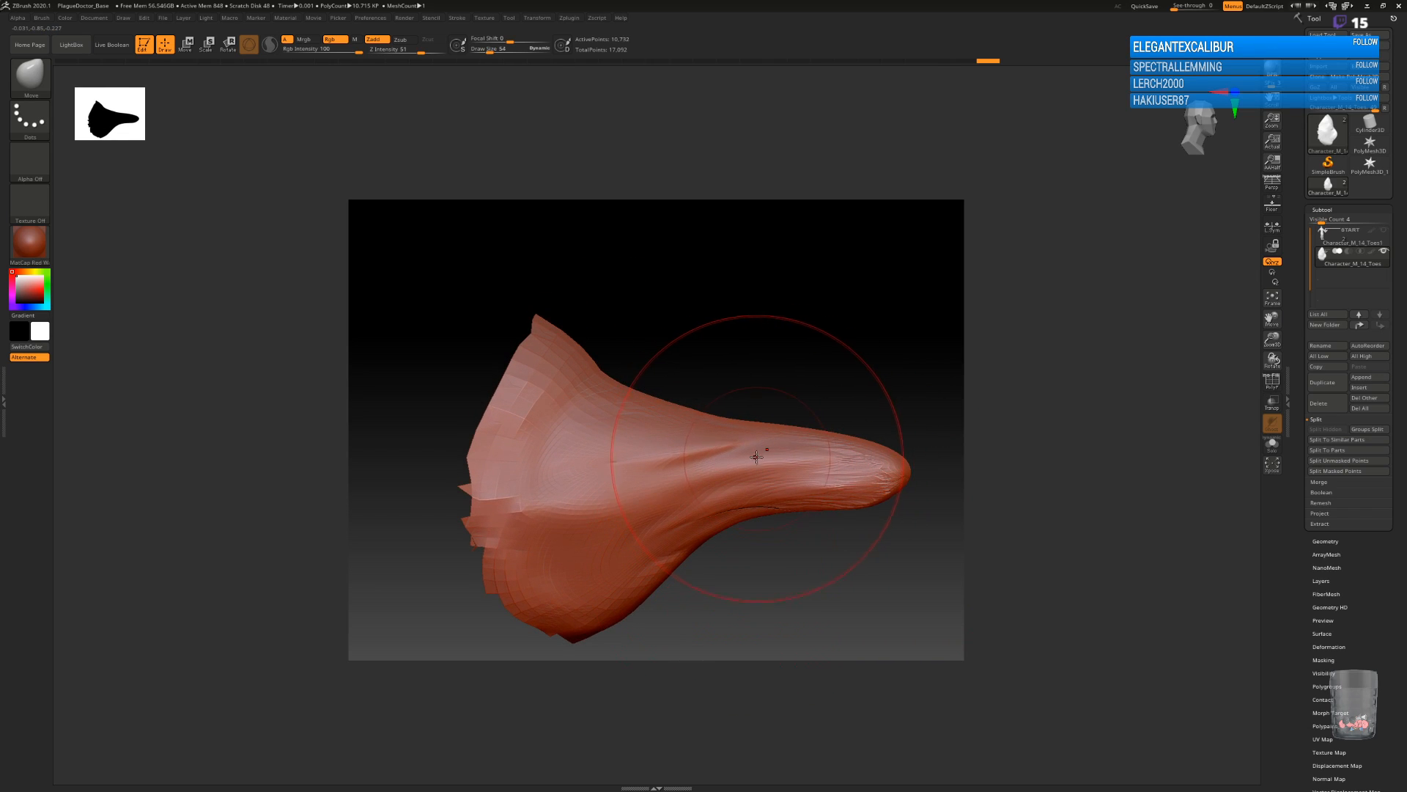
pyautogui.press('shift')
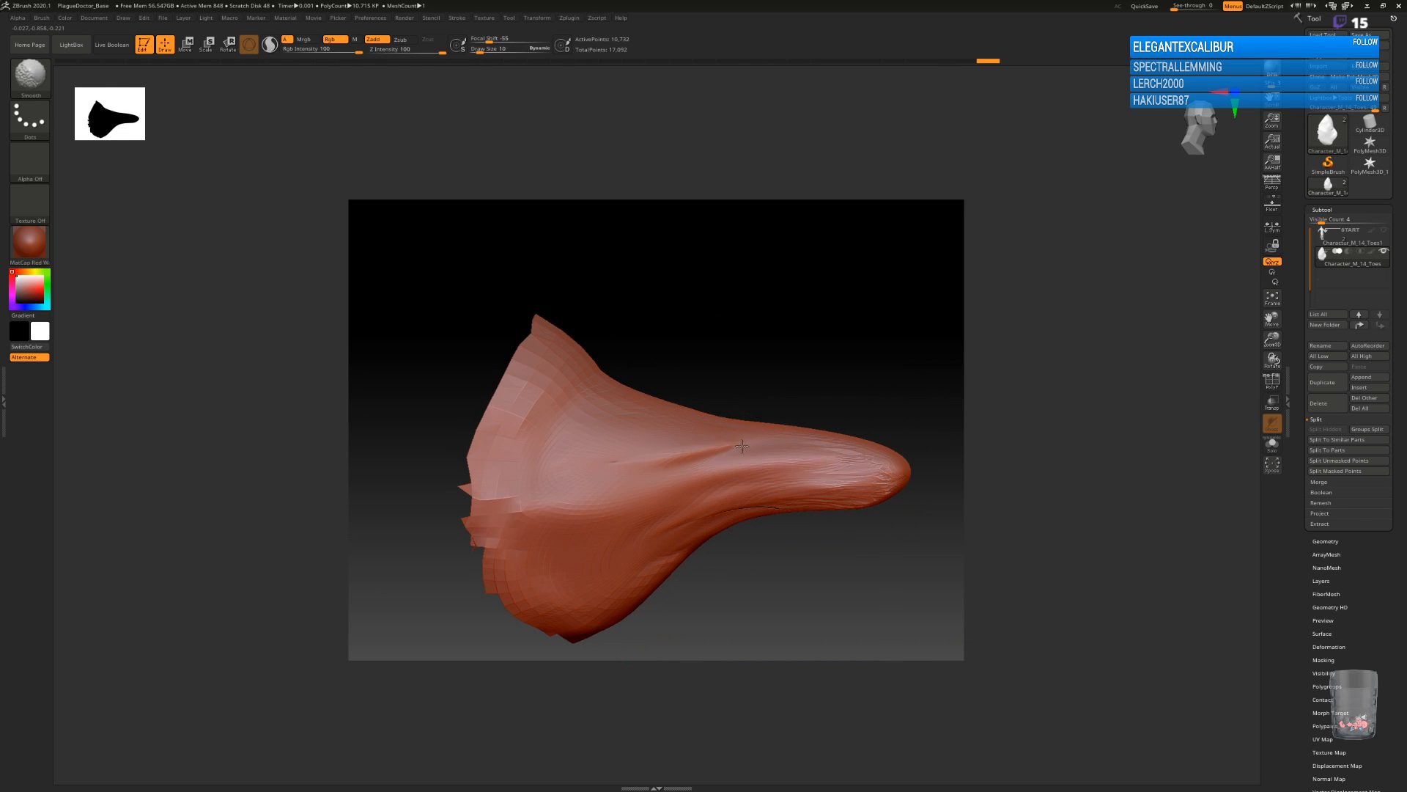
pyautogui.keyDown('shift'); pyautogui.moveTo(740, 447); pyautogui.dragTo(732, 463); pyautogui.keyUp('shift')
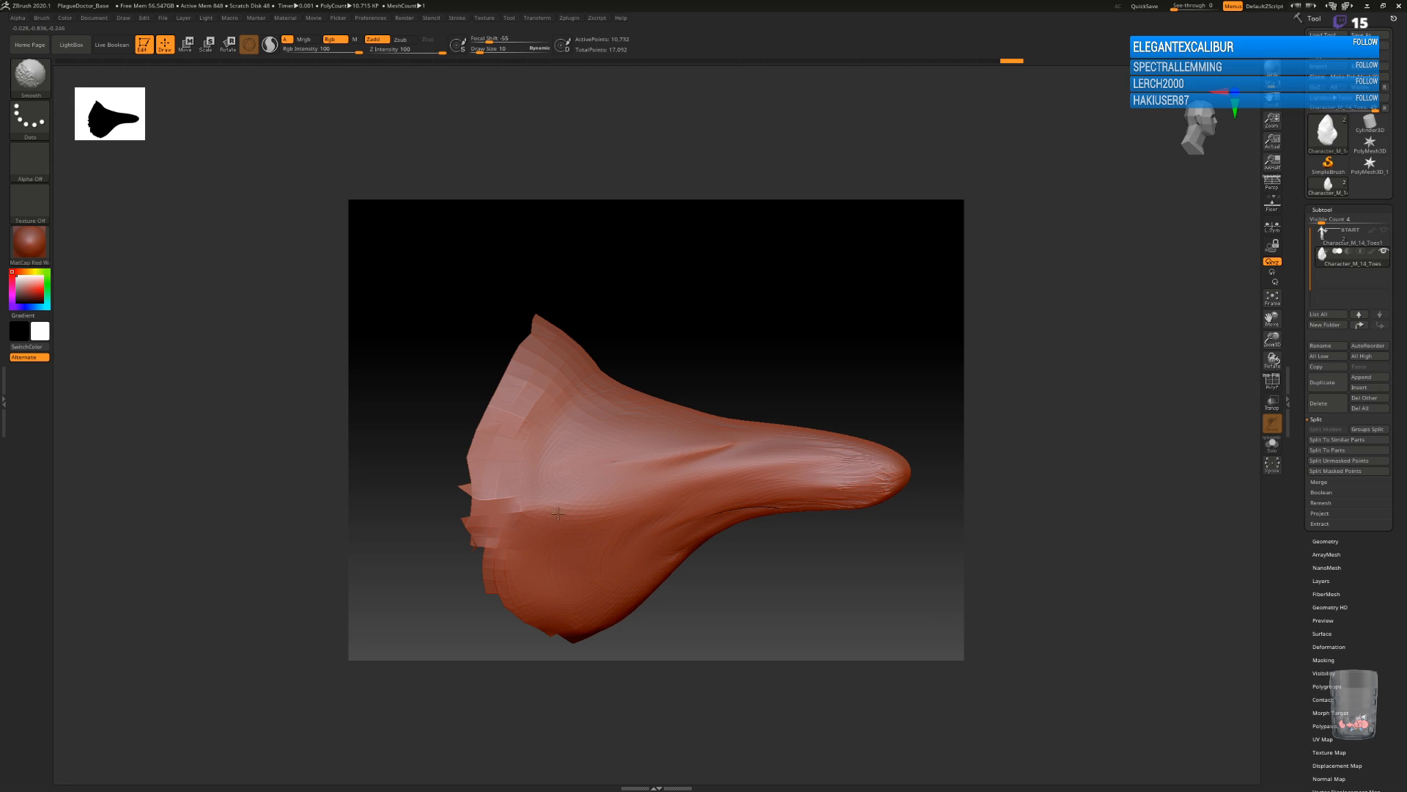
pyautogui.keyDown('shift'); pyautogui.moveTo(646, 464); pyautogui.dragTo(686, 443); pyautogui.keyUp('shift')
pyautogui.moveTo(865, 566); pyautogui.dragTo(809, 575)
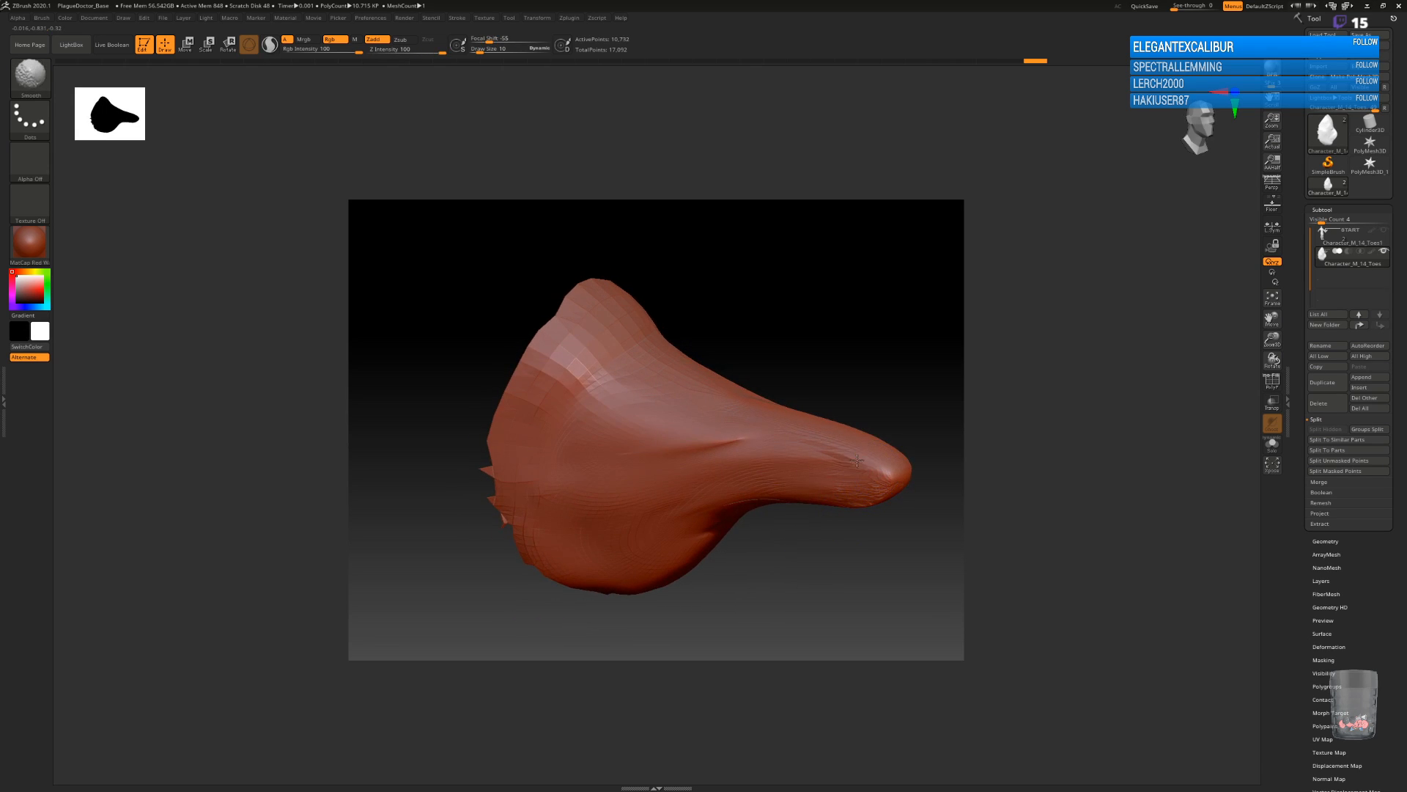
pyautogui.keyDown('shift'); pyautogui.moveTo(669, 404); pyautogui.dragTo(650, 390); pyautogui.keyUp('shift')
pyautogui.moveTo(912, 558)
pyautogui.mouseDown()
pyautogui.moveTo(809, 550)
pyautogui.moveTo(842, 548)
pyautogui.mouseUp()
pyautogui.moveTo(748, 576)
pyautogui.mouseDown()
pyautogui.moveTo(792, 573)
pyautogui.moveTo(744, 568)
pyautogui.mouseUp()
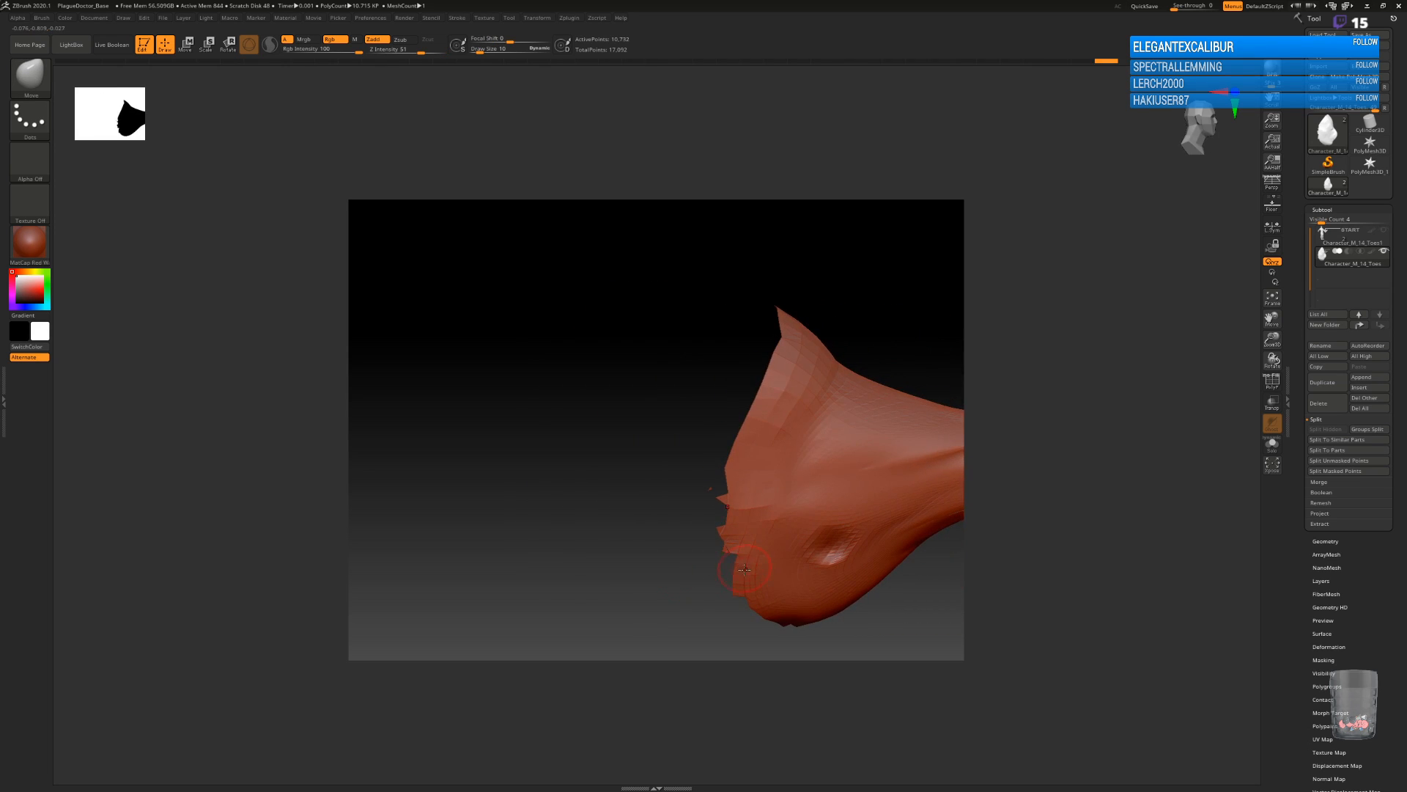
pyautogui.hotkey('ctrl', 'z')
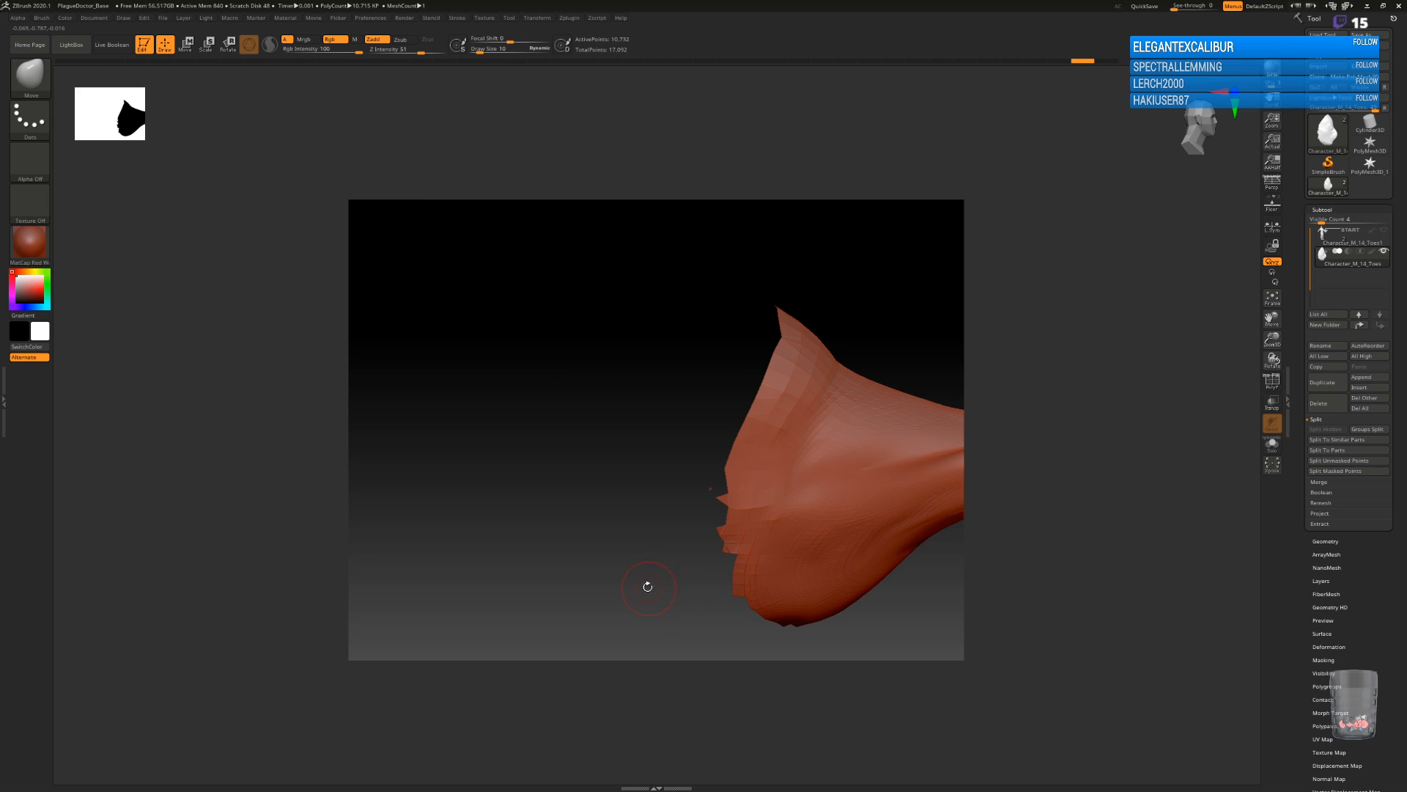
# Switch to the Move Topological brush and reset the current color to white.
pyautogui.keyDown('alt'); pyautogui.moveTo(640, 542); pyautogui.dragTo(424, 502); pyautogui.keyUp('alt')
pyautogui.keyDown('alt'); pyautogui.moveTo(861, 525); pyautogui.dragTo(788, 493); pyautogui.keyUp('alt')
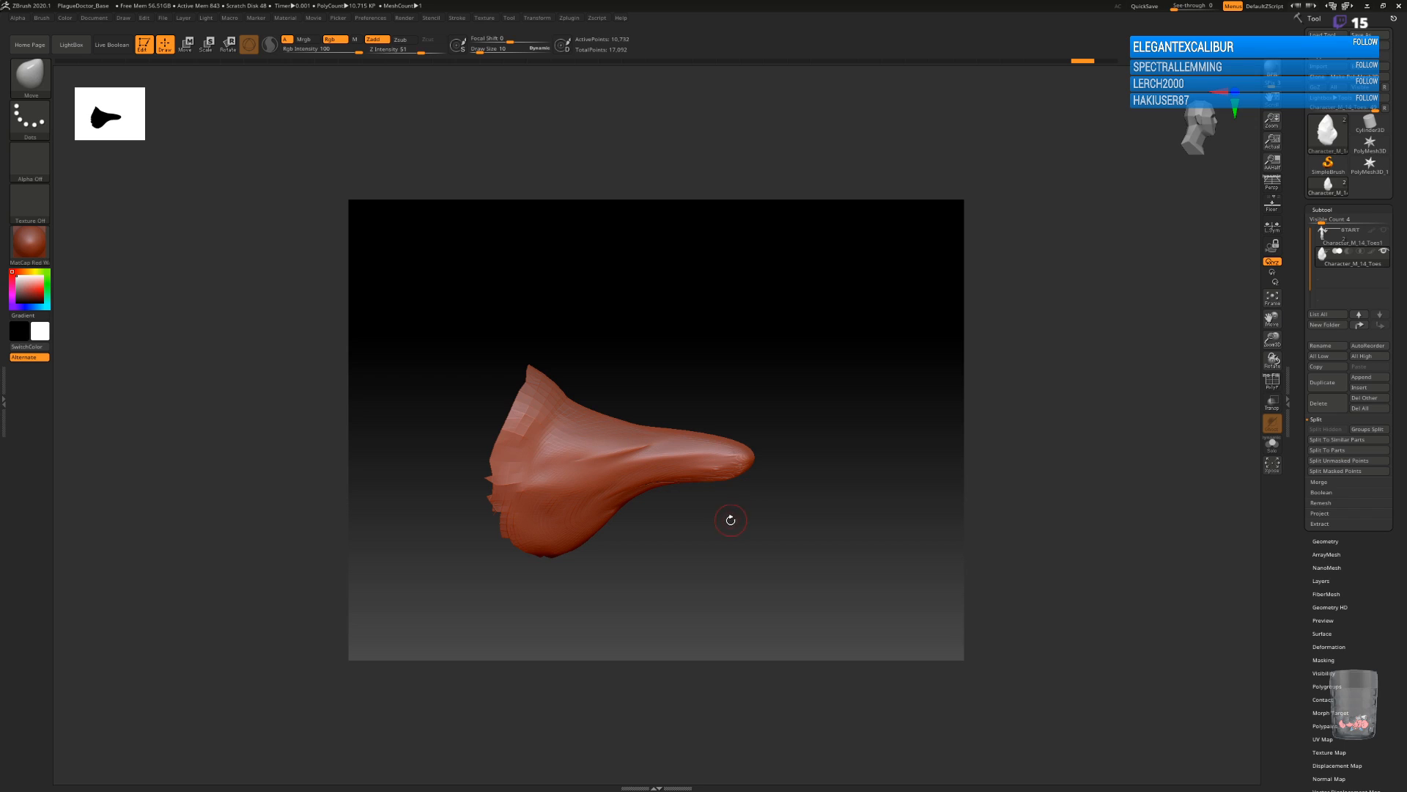
pyautogui.press('b')
pyautogui.press('m')
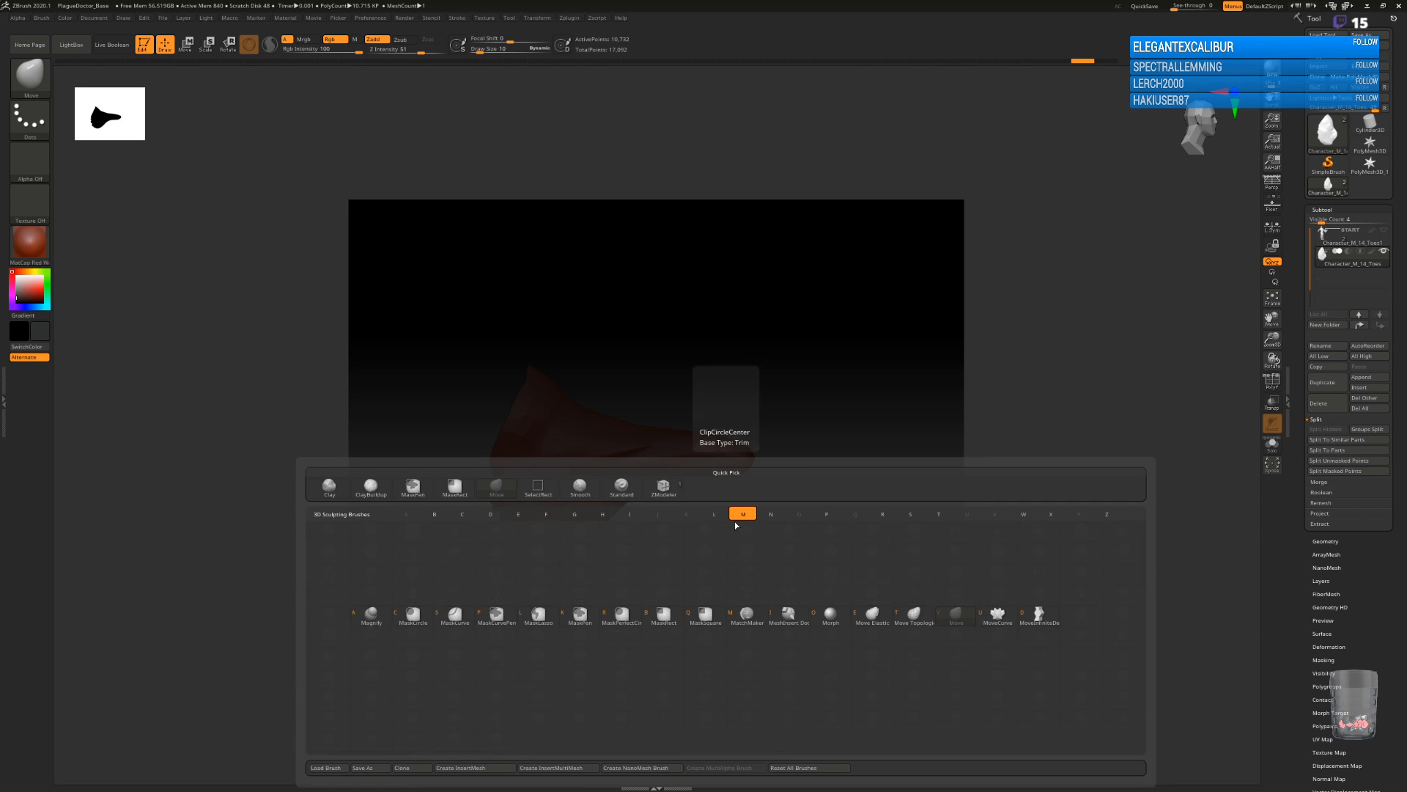
pyautogui.click(926, 624)
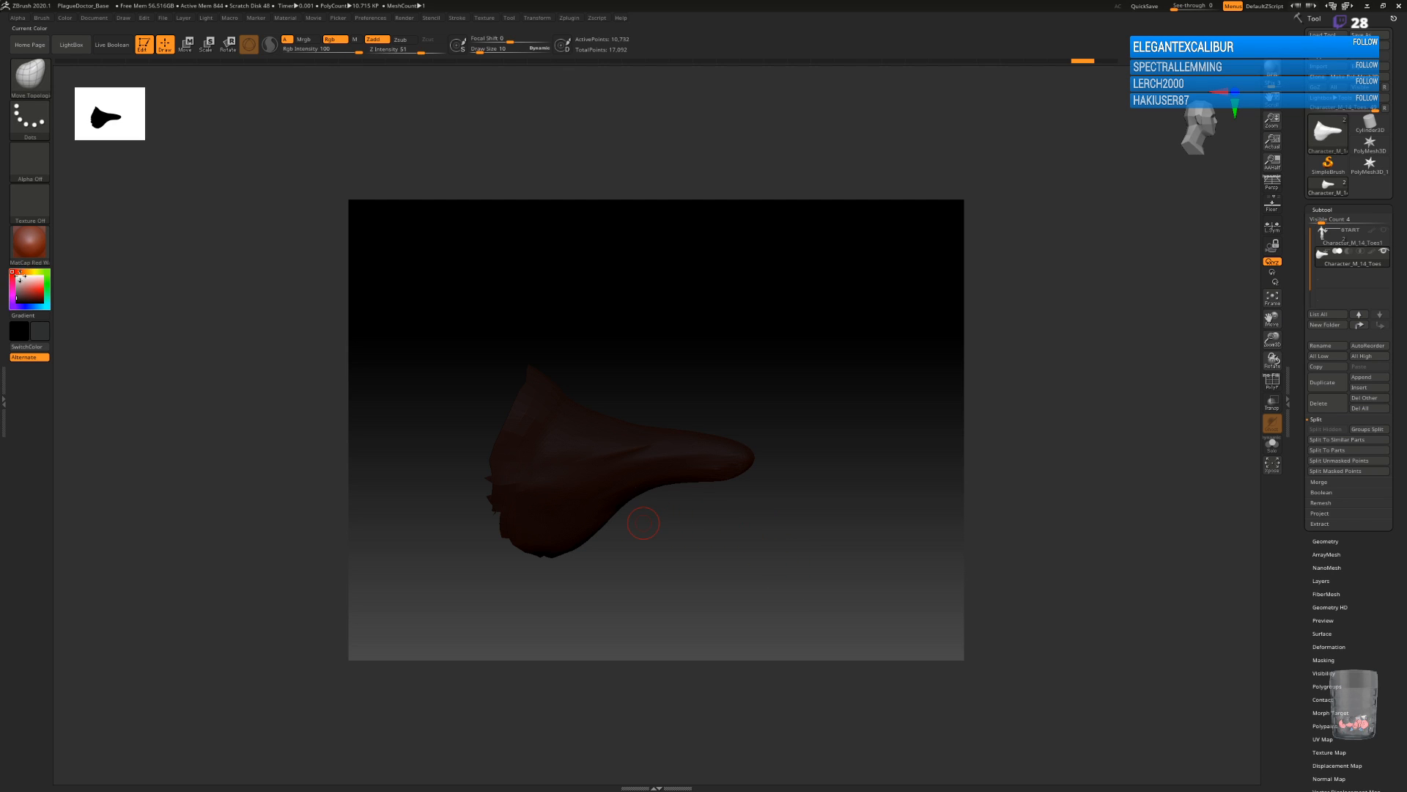
pyautogui.click(13, 272)
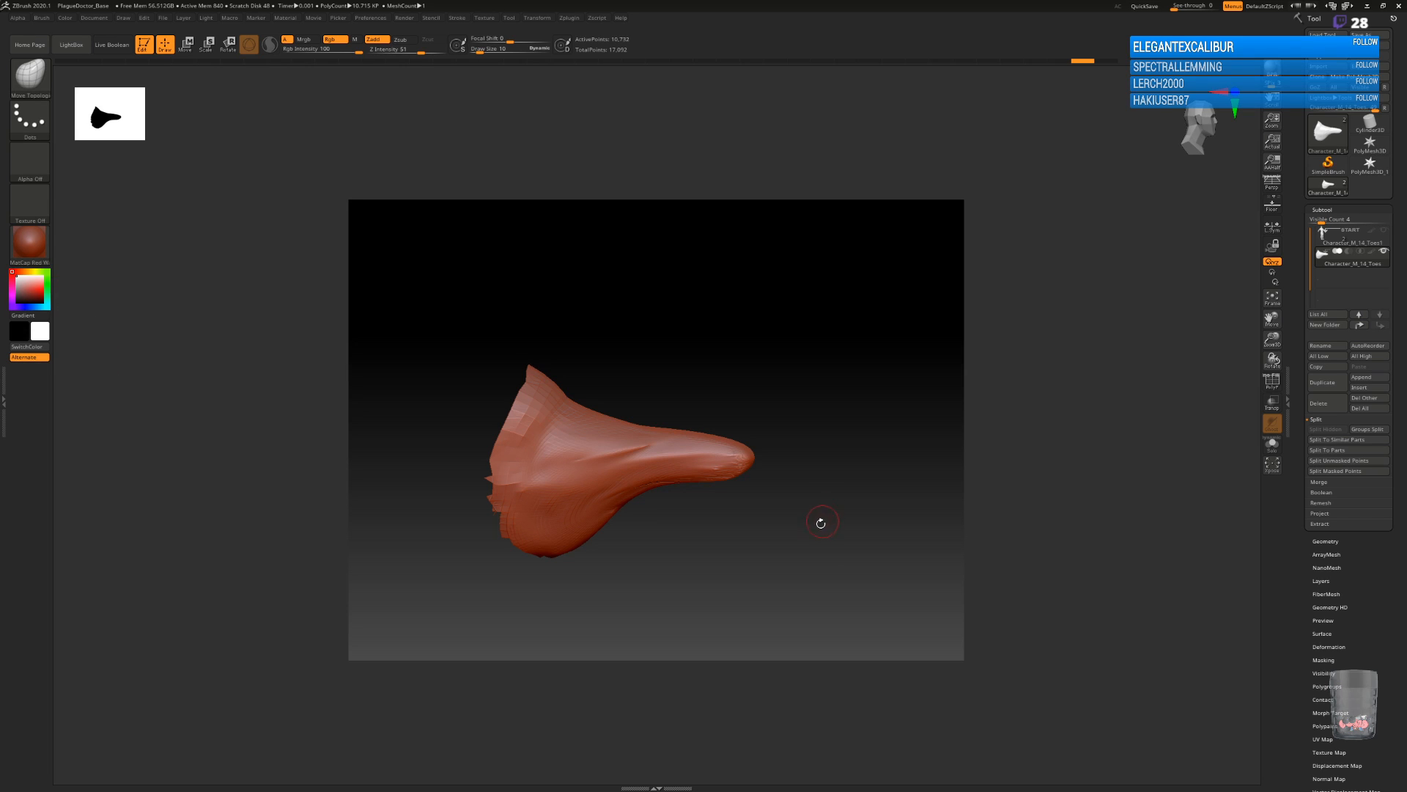
# Reshape the beak with the Move Topological brush, thinning its tip and raising its underside.
pyautogui.moveTo(840, 526)
pyautogui.mouseDown()
pyautogui.moveTo(815, 534)
pyautogui.moveTo(827, 530)
pyautogui.mouseUp()
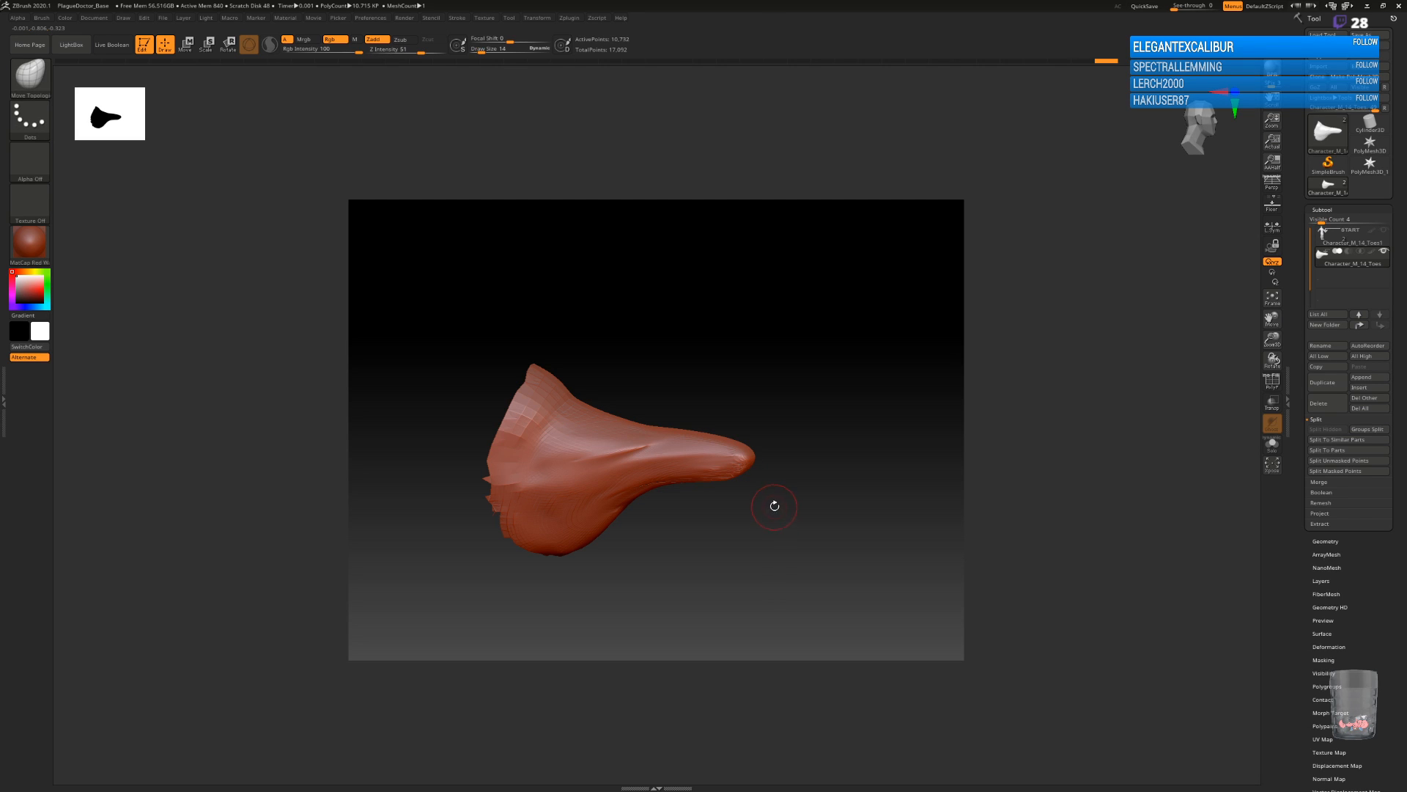
pyautogui.moveTo(811, 537); pyautogui.dragTo(857, 459)
pyautogui.moveTo(806, 522)
pyautogui.mouseDown()
pyautogui.moveTo(813, 471)
pyautogui.moveTo(749, 478)
pyautogui.mouseUp()
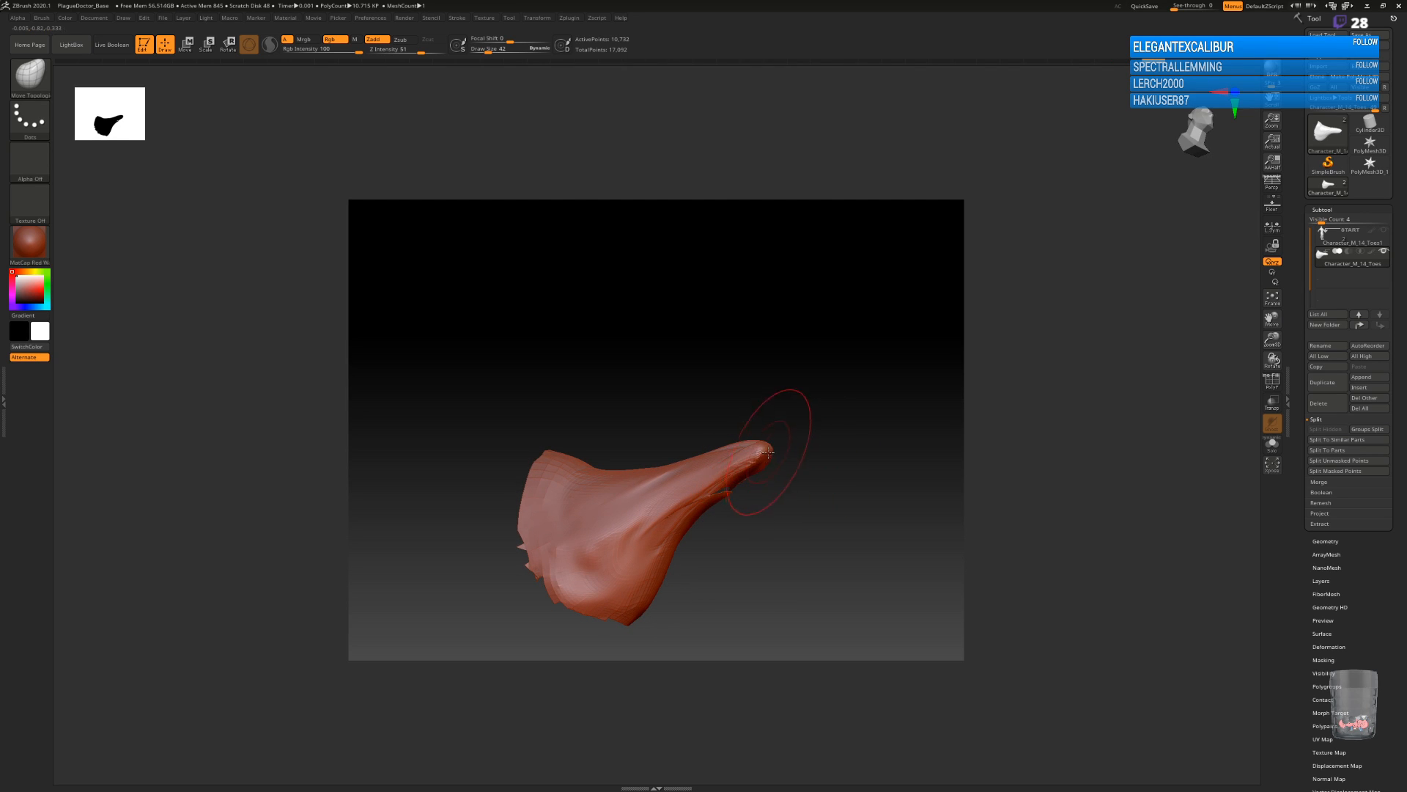
pyautogui.moveTo(771, 461); pyautogui.dragTo(728, 496)
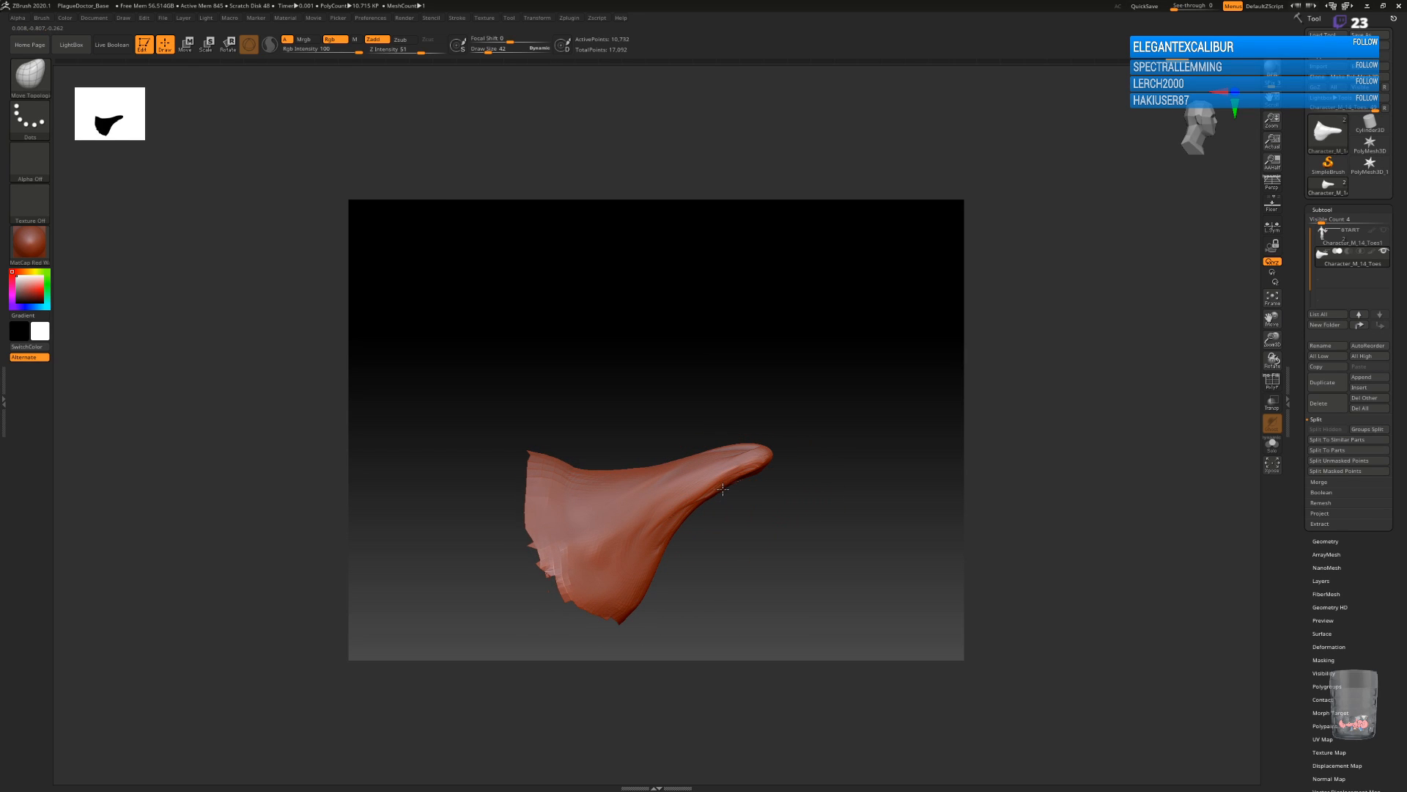
pyautogui.moveTo(761, 470)
pyautogui.mouseDown()
pyautogui.moveTo(813, 464)
pyautogui.moveTo(779, 465)
pyautogui.moveTo(806, 443)
pyautogui.moveTo(778, 444)
pyautogui.mouseUp()
pyautogui.moveTo(900, 473); pyautogui.dragTo(815, 506)
pyautogui.keyDown('alt'); pyautogui.moveTo(741, 556); pyautogui.dragTo(745, 483); pyautogui.keyUp('alt')
pyautogui.moveTo(822, 438); pyautogui.dragTo(723, 489)
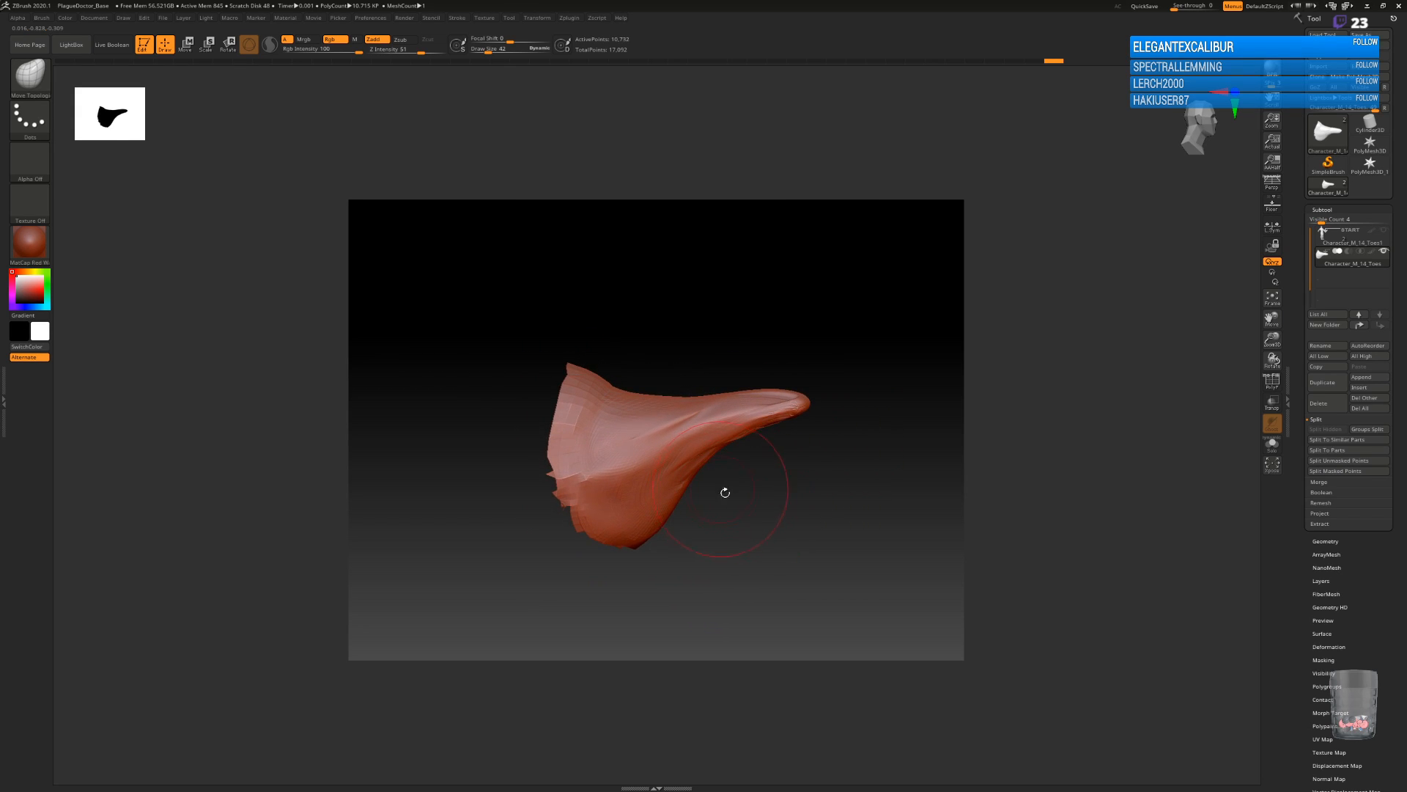
# Select the ClayTubes sculpting brush.
pyautogui.press('b')
pyautogui.press('c')
pyautogui.click(610, 541)
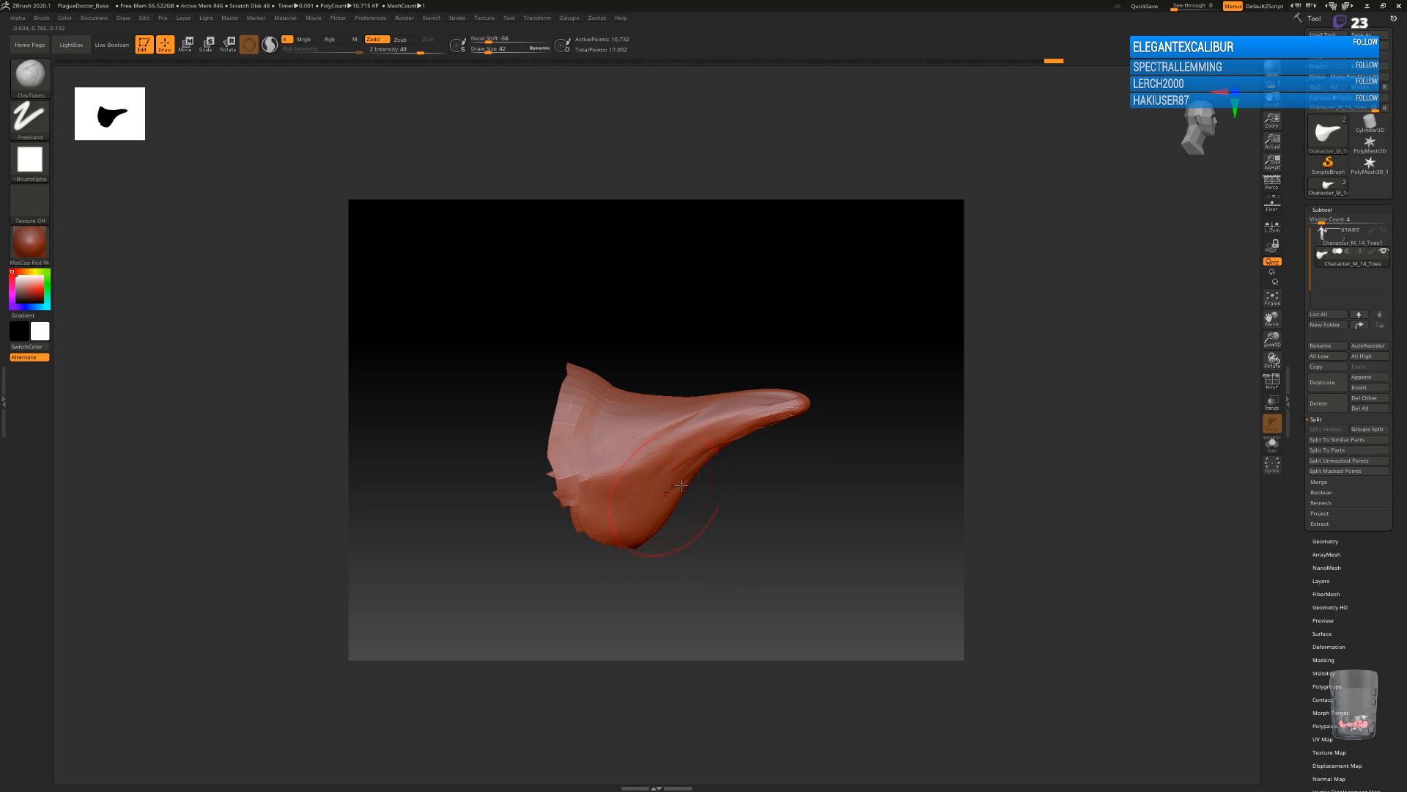
pyautogui.moveTo(782, 402)
pyautogui.mouseDown()
pyautogui.moveTo(656, 432)
pyautogui.moveTo(644, 455)
pyautogui.mouseUp()
pyautogui.hotkey('ctrl', 'z')
pyautogui.hotkey('ctrl', 'z')
pyautogui.hotkey('ctrl', 'z')
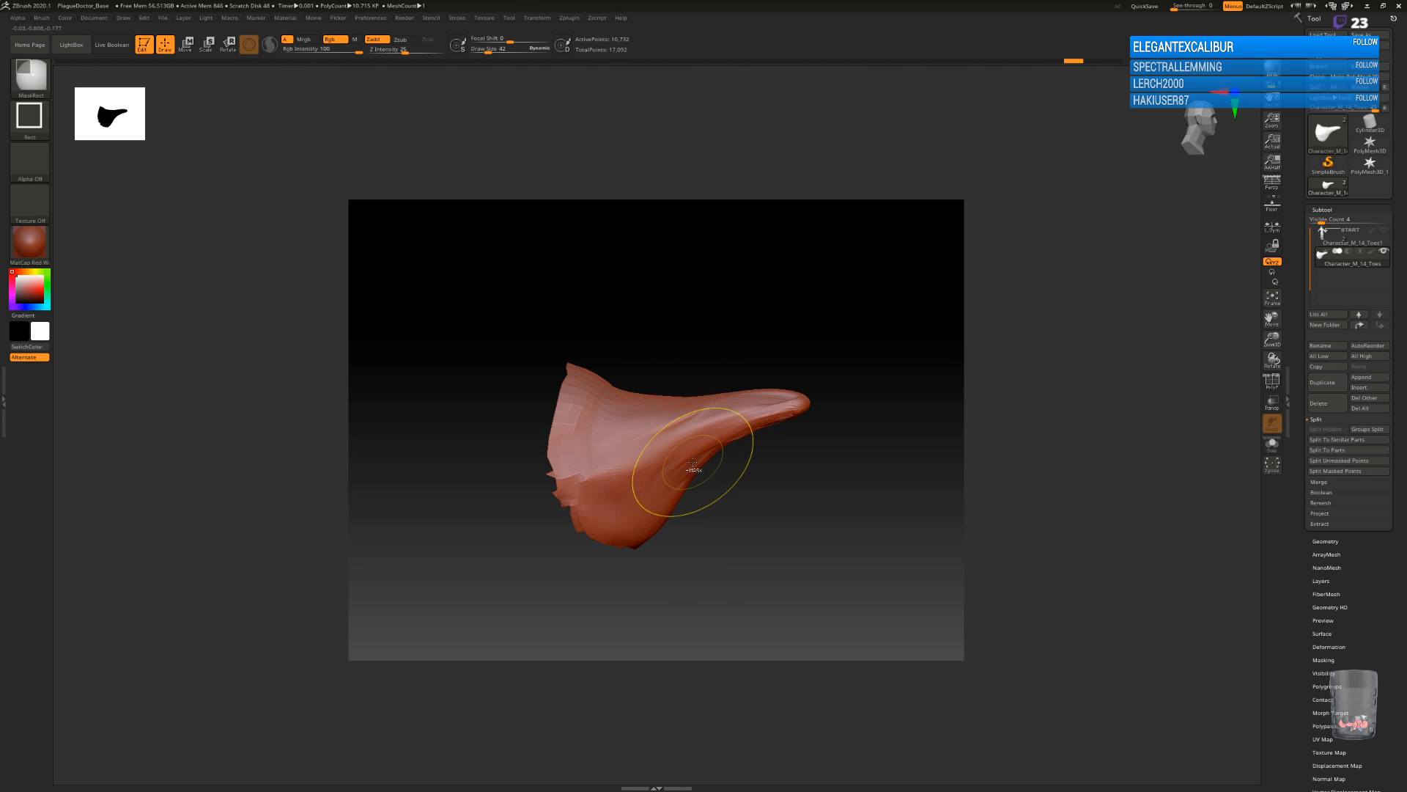
# Try adding ClayTubes strokes along the side and tip of the beak.
pyautogui.press('space')
pyautogui.moveTo(753, 538); pyautogui.dragTo(746, 538)
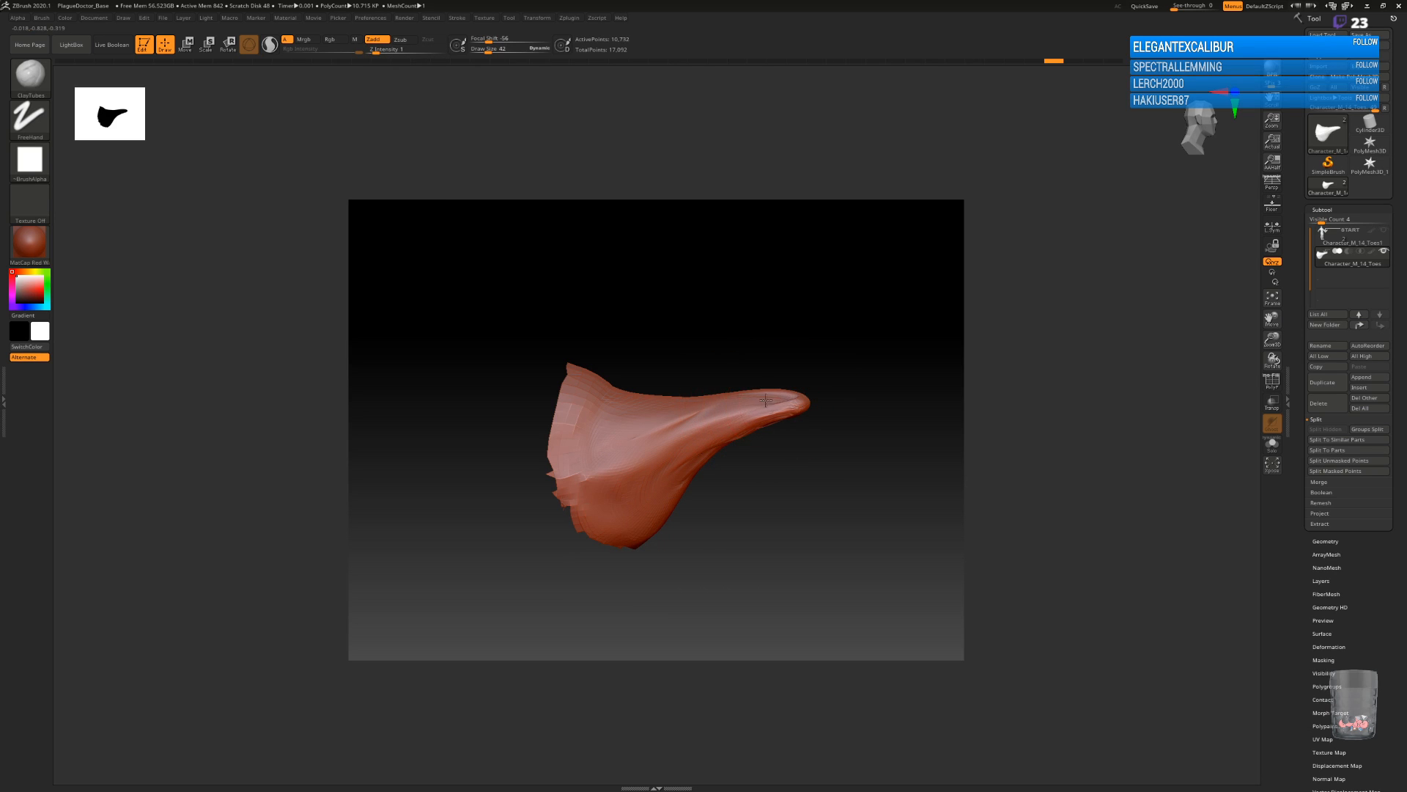
pyautogui.moveTo(709, 414)
pyautogui.mouseDown()
pyautogui.moveTo(625, 453)
pyautogui.moveTo(710, 440)
pyautogui.mouseUp()
pyautogui.moveTo(658, 480); pyautogui.dragTo(672, 436)
pyautogui.moveTo(837, 461); pyautogui.dragTo(844, 531)
pyautogui.moveTo(780, 400); pyautogui.dragTo(736, 401)
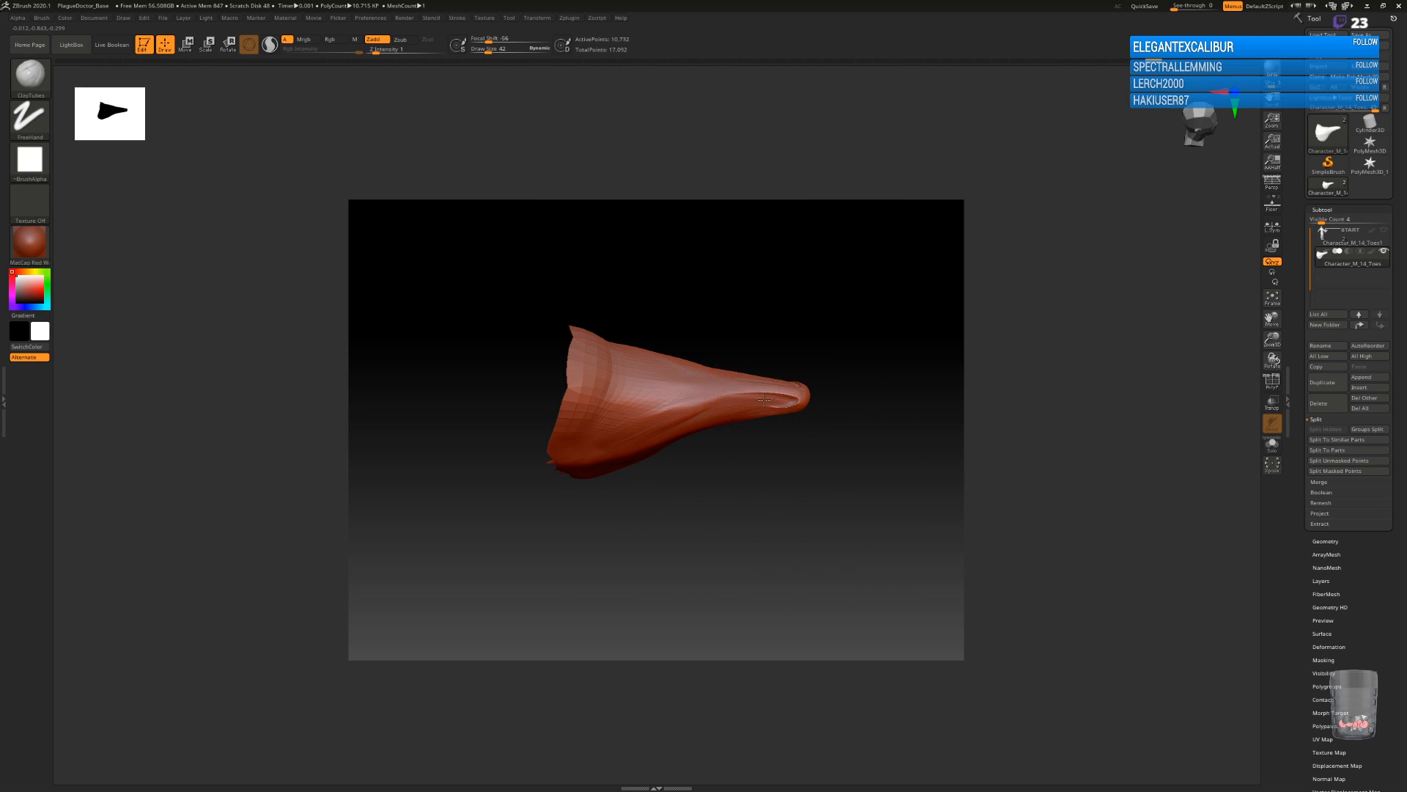
# Try building up more clay around the beak's tip and underside.
pyautogui.moveTo(806, 455)
pyautogui.mouseDown()
pyautogui.moveTo(817, 477)
pyautogui.moveTo(796, 478)
pyautogui.mouseUp()
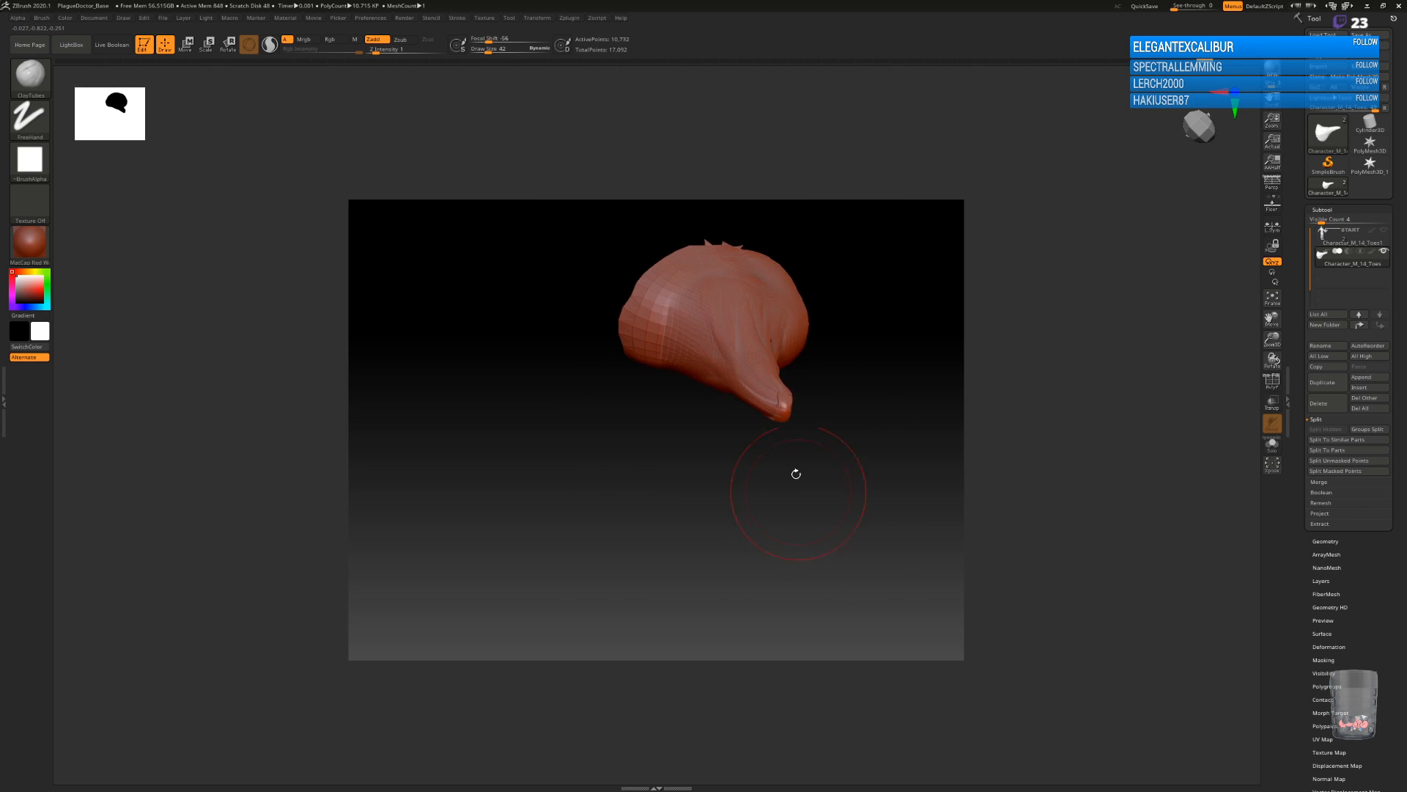
pyautogui.moveTo(768, 388); pyautogui.dragTo(763, 364)
pyautogui.moveTo(844, 423); pyautogui.dragTo(879, 354)
pyautogui.moveTo(746, 380)
pyautogui.mouseDown()
pyautogui.moveTo(729, 368)
pyautogui.moveTo(662, 378)
pyautogui.mouseUp()
pyautogui.moveTo(733, 383); pyautogui.dragTo(678, 396)
pyautogui.moveTo(805, 473)
pyautogui.mouseDown()
pyautogui.moveTo(815, 399)
pyautogui.moveTo(804, 420)
pyautogui.moveTo(791, 370)
pyautogui.mouseUp()
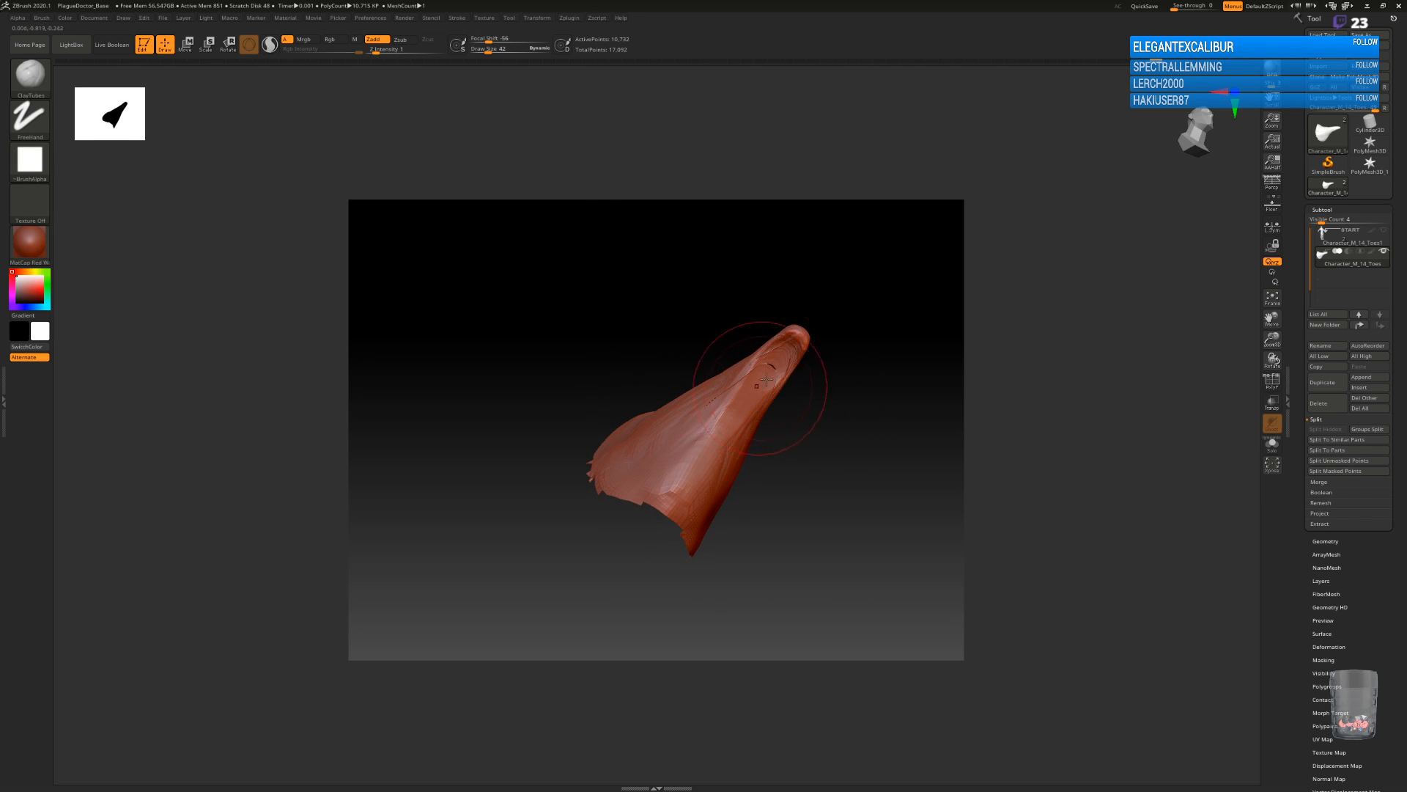
pyautogui.moveTo(813, 410); pyautogui.dragTo(848, 449)
# Undo the recent sculpting strokes back to the earlier beak shape.
pyautogui.press('ctrl')
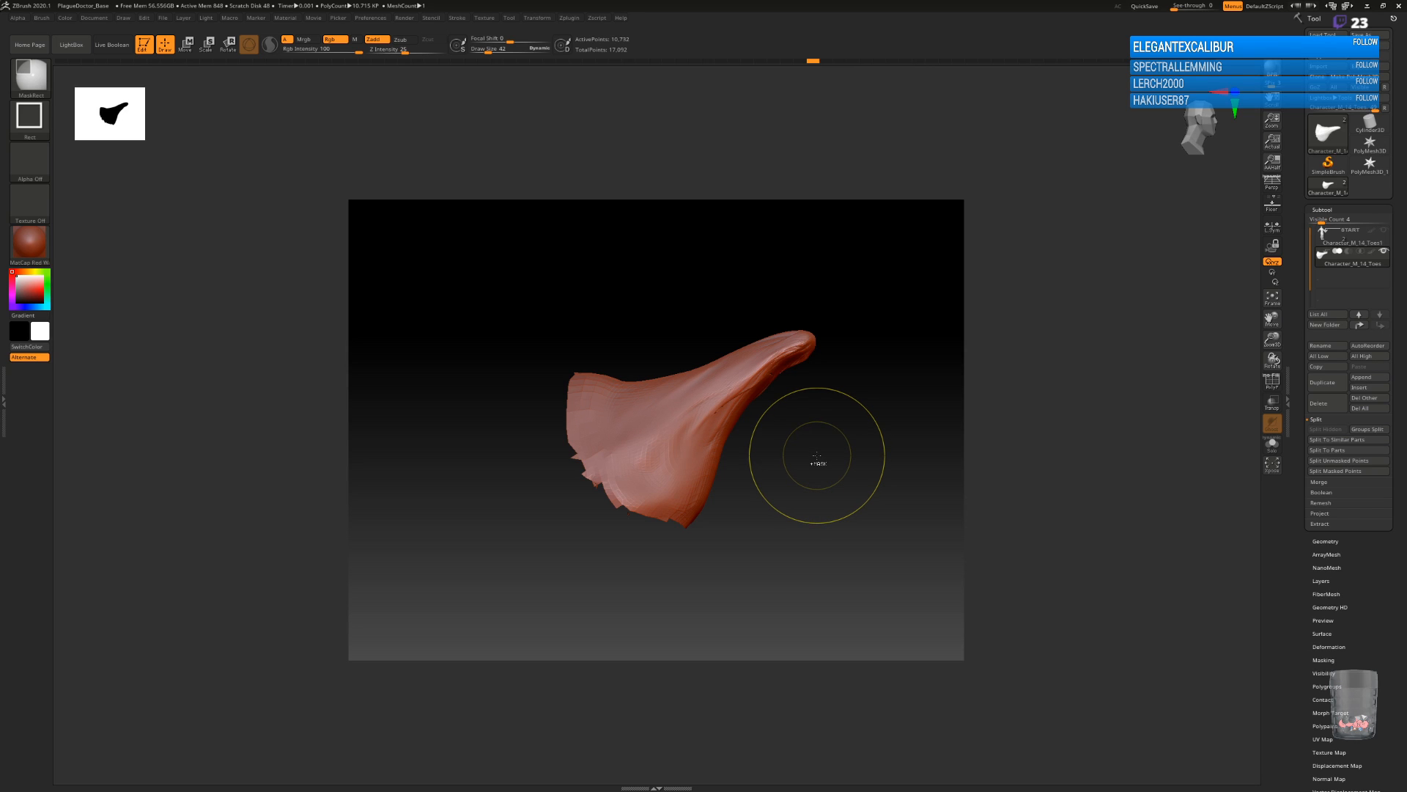
pyautogui.hotkey('ctrl', 'z')
pyautogui.hotkey('ctrl', 'z')
pyautogui.hotkey('ctrl', 'z')
pyautogui.moveTo(811, 447)
pyautogui.mouseDown()
pyautogui.moveTo(829, 477)
pyautogui.moveTo(814, 433)
pyautogui.mouseUp()
# Switch to the ClayBuildup brush and build up volume along the beak's side and underside, discarding the newer undo history entries.
pyautogui.press('b')
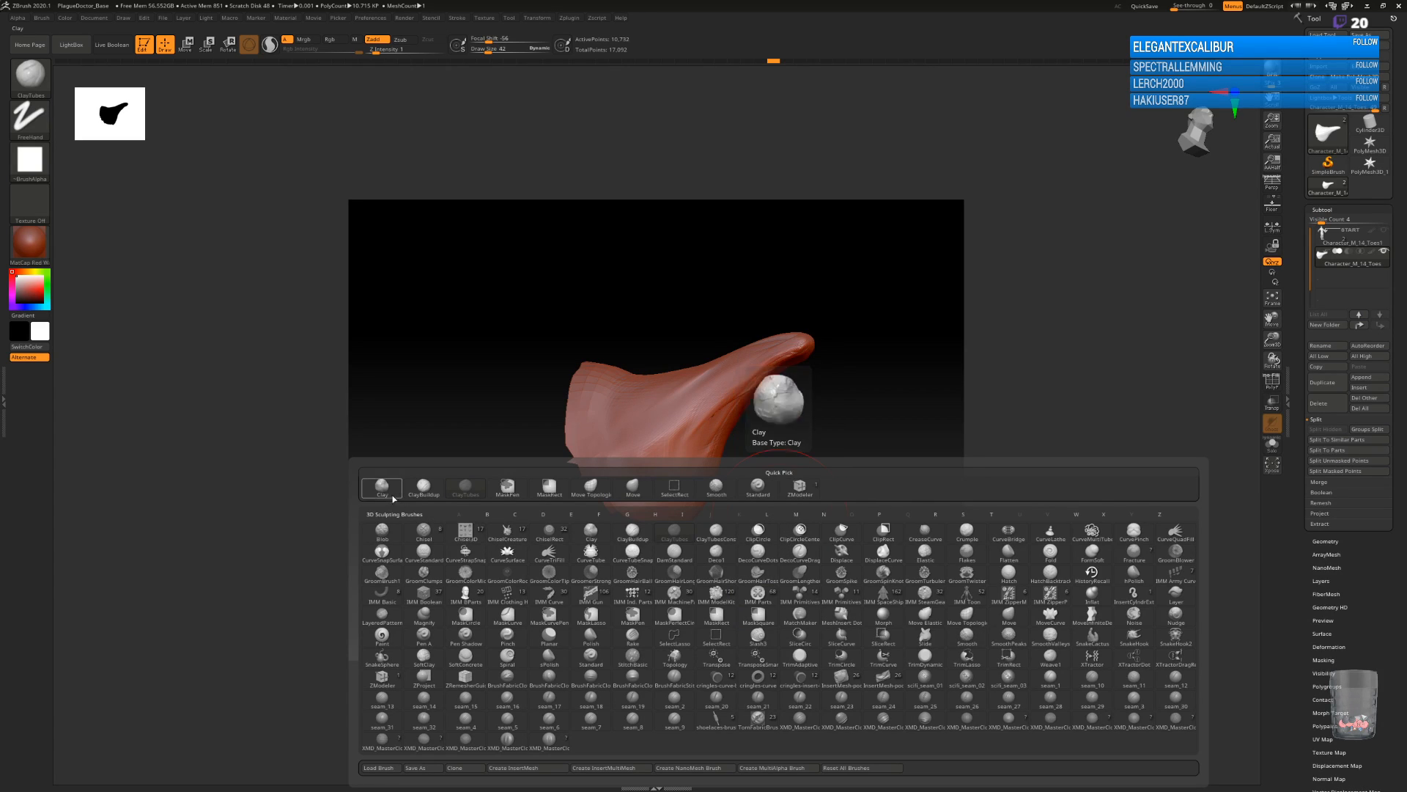
pyautogui.click(424, 486)
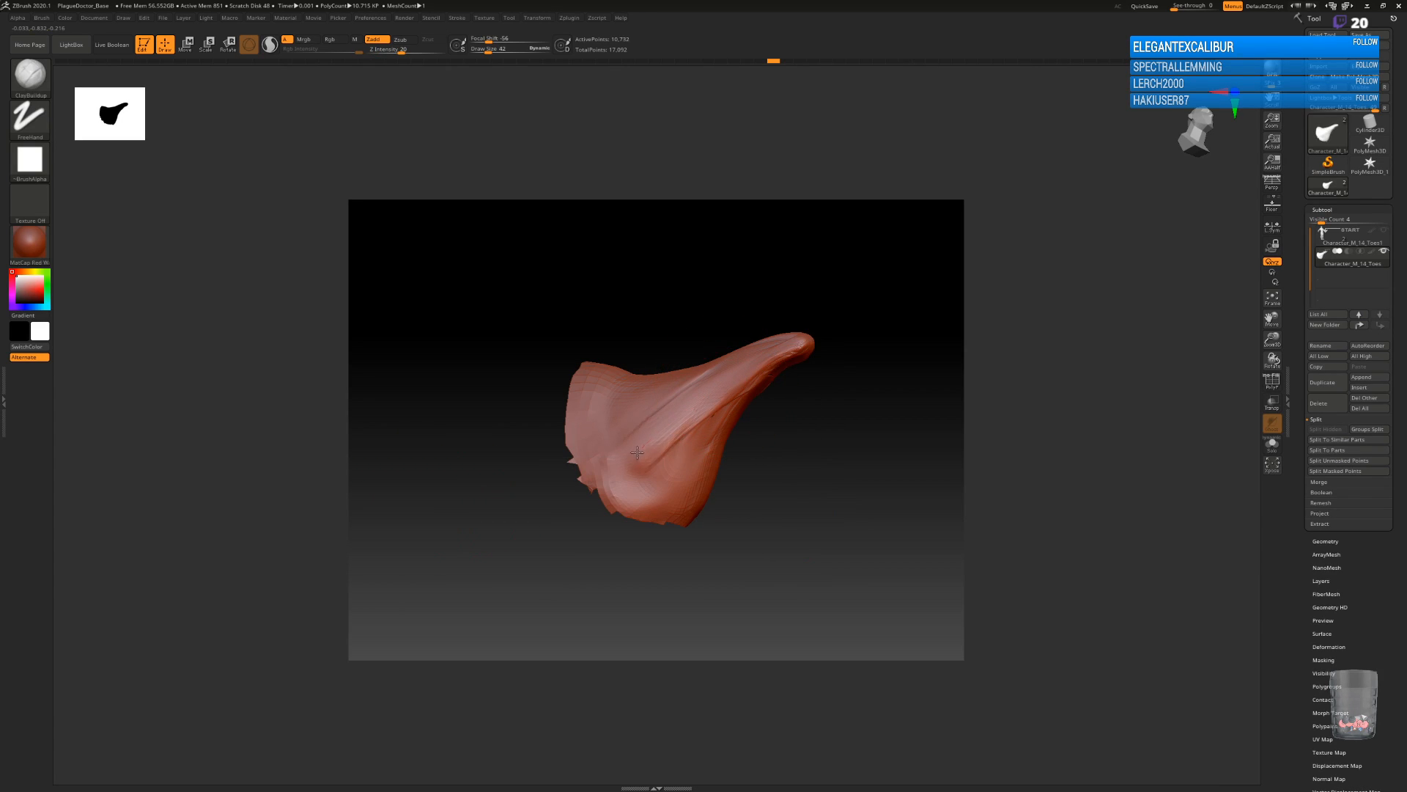
pyautogui.moveTo(640, 450); pyautogui.dragTo(712, 401)
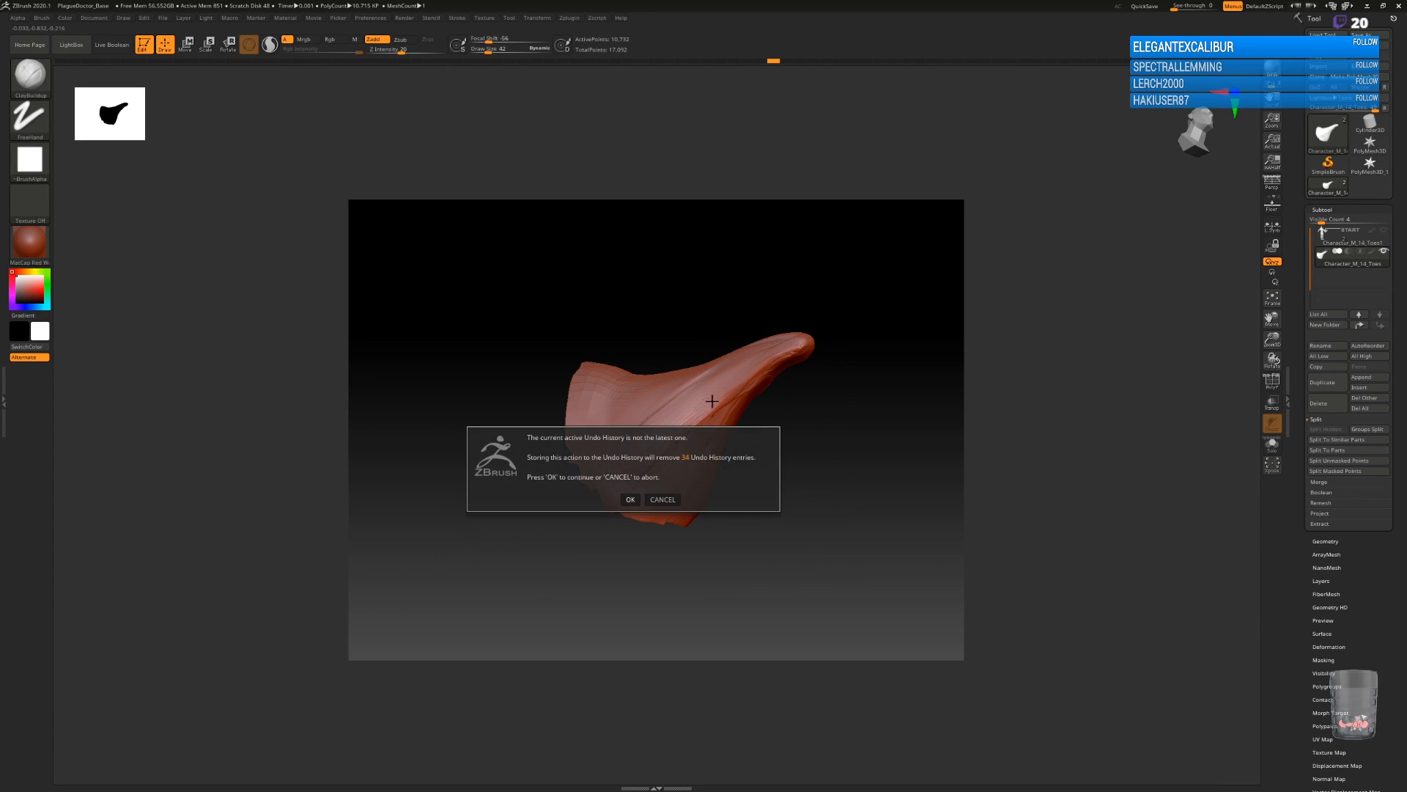
pyautogui.click(633, 498)
pyautogui.moveTo(825, 441)
pyautogui.mouseDown()
pyautogui.moveTo(823, 458)
pyautogui.moveTo(843, 458)
pyautogui.mouseUp()
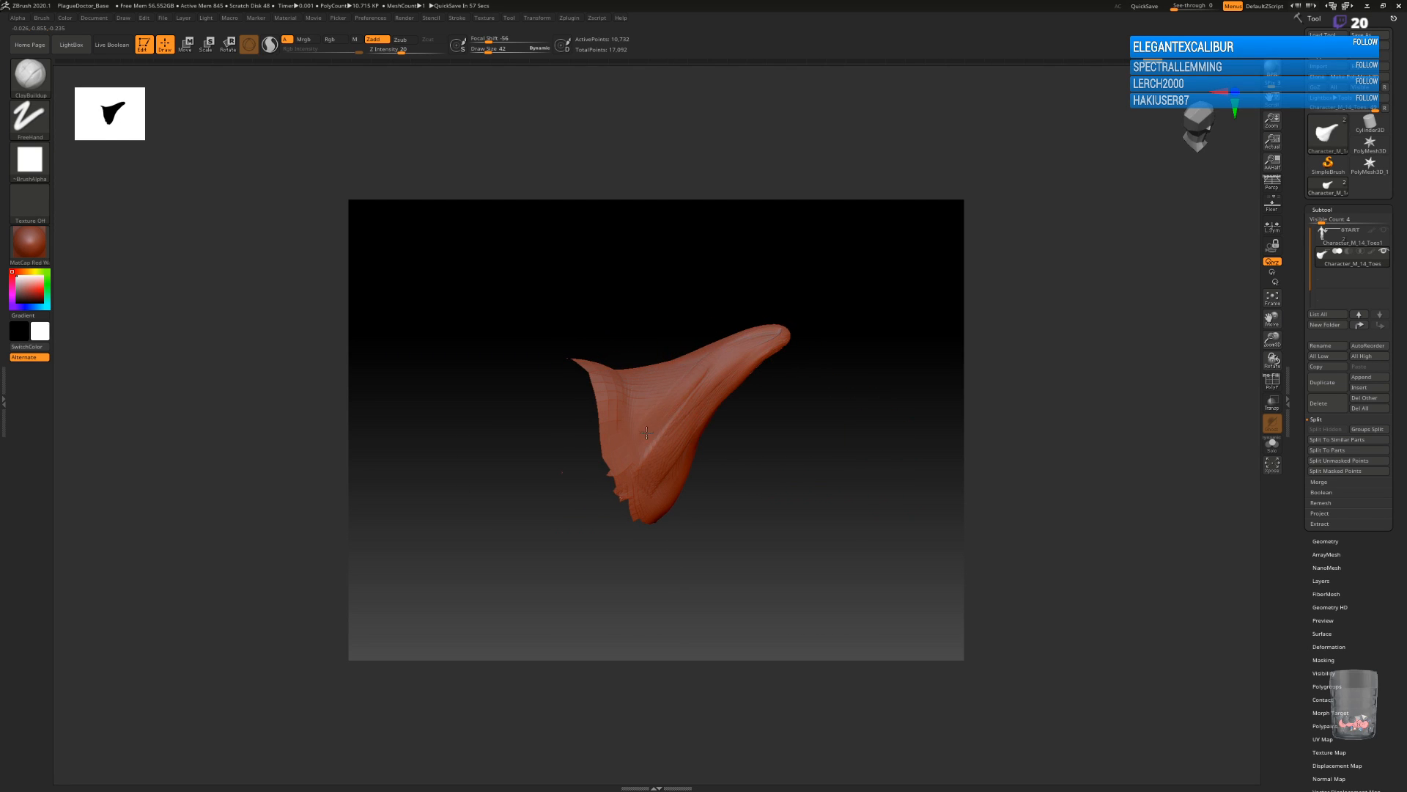
pyautogui.moveTo(790, 404)
pyautogui.mouseDown()
pyautogui.moveTo(756, 391)
pyautogui.moveTo(790, 398)
pyautogui.mouseUp()
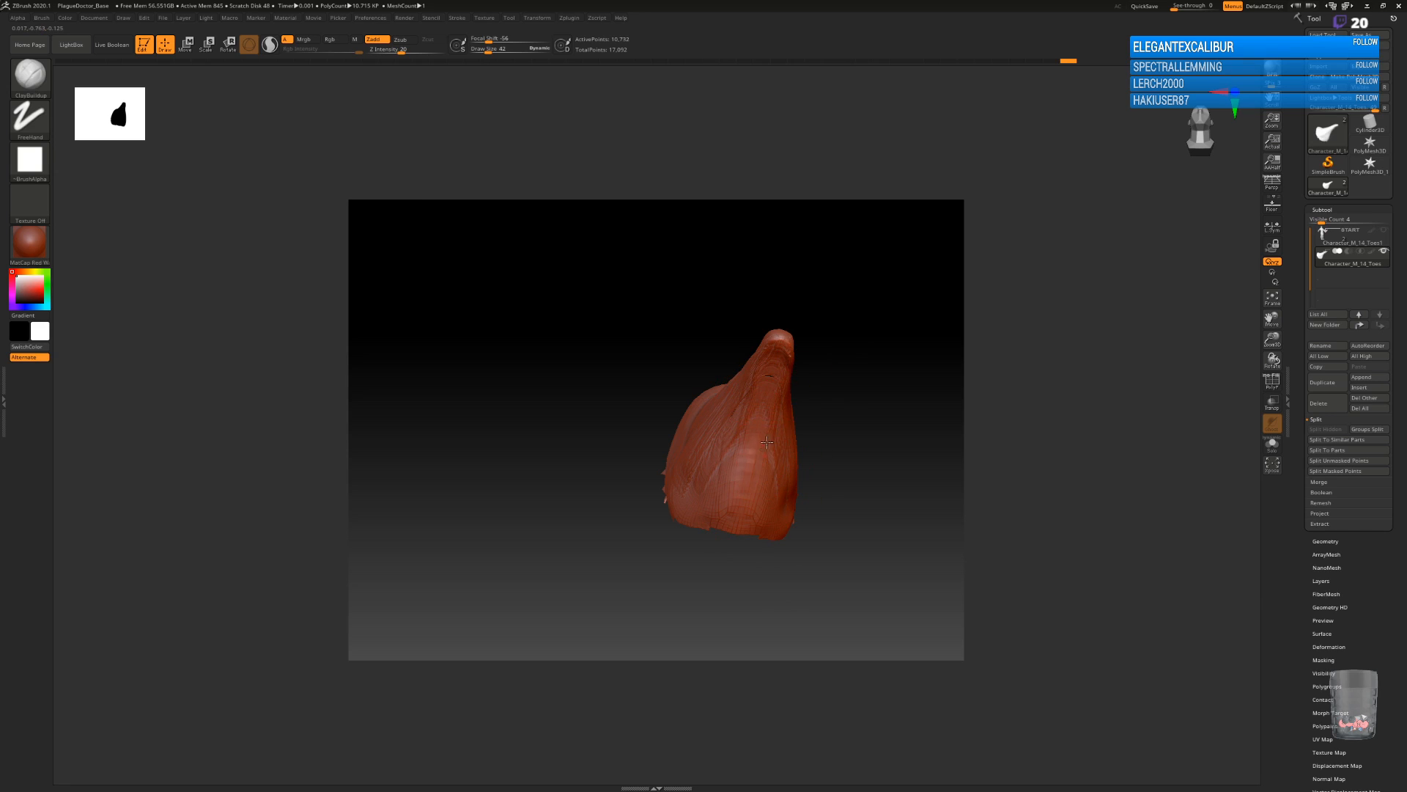
pyautogui.moveTo(812, 453); pyautogui.dragTo(868, 466)
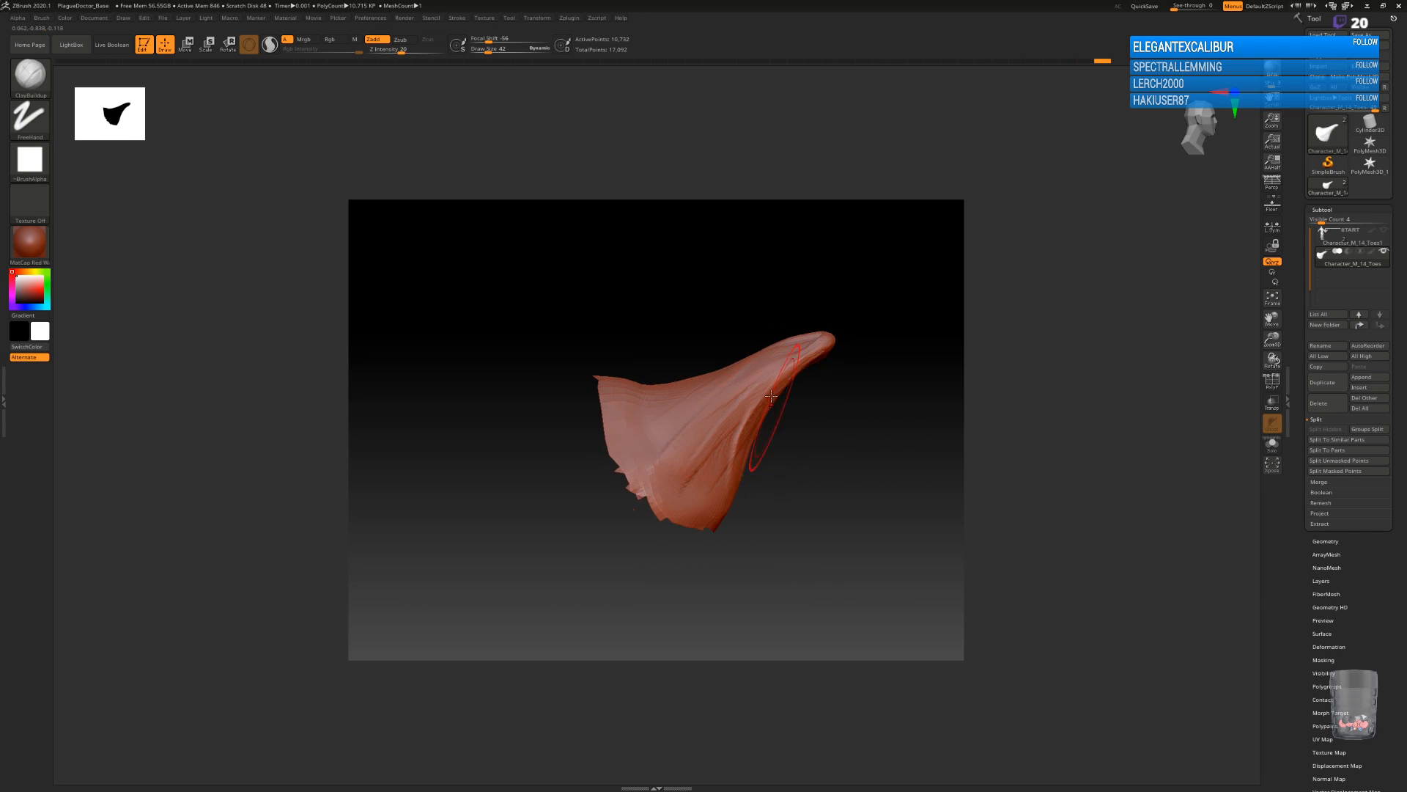
# Smooth the built-up clay along the beak's side, ridge and underside.
pyautogui.press('shift')
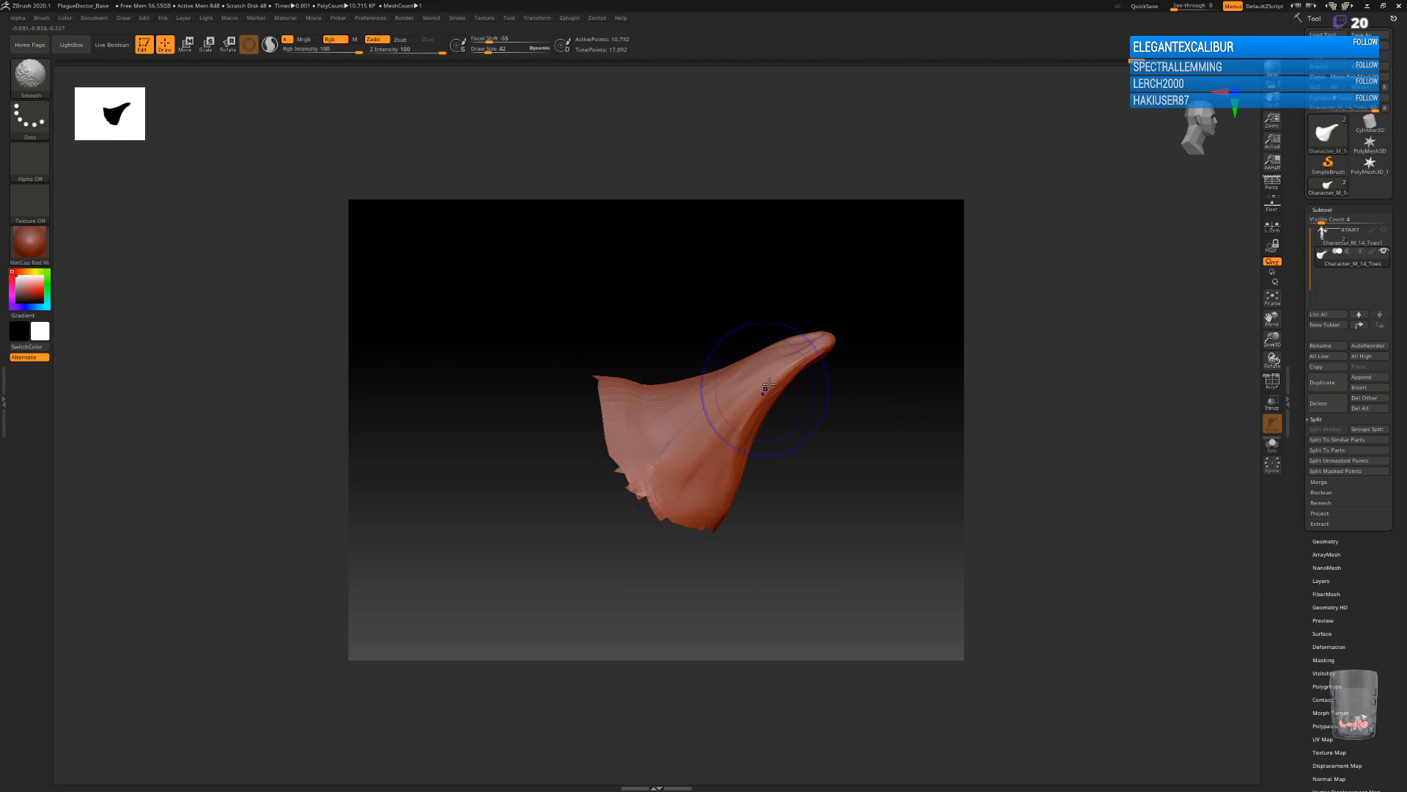
pyautogui.moveTo(829, 471); pyautogui.dragTo(835, 455)
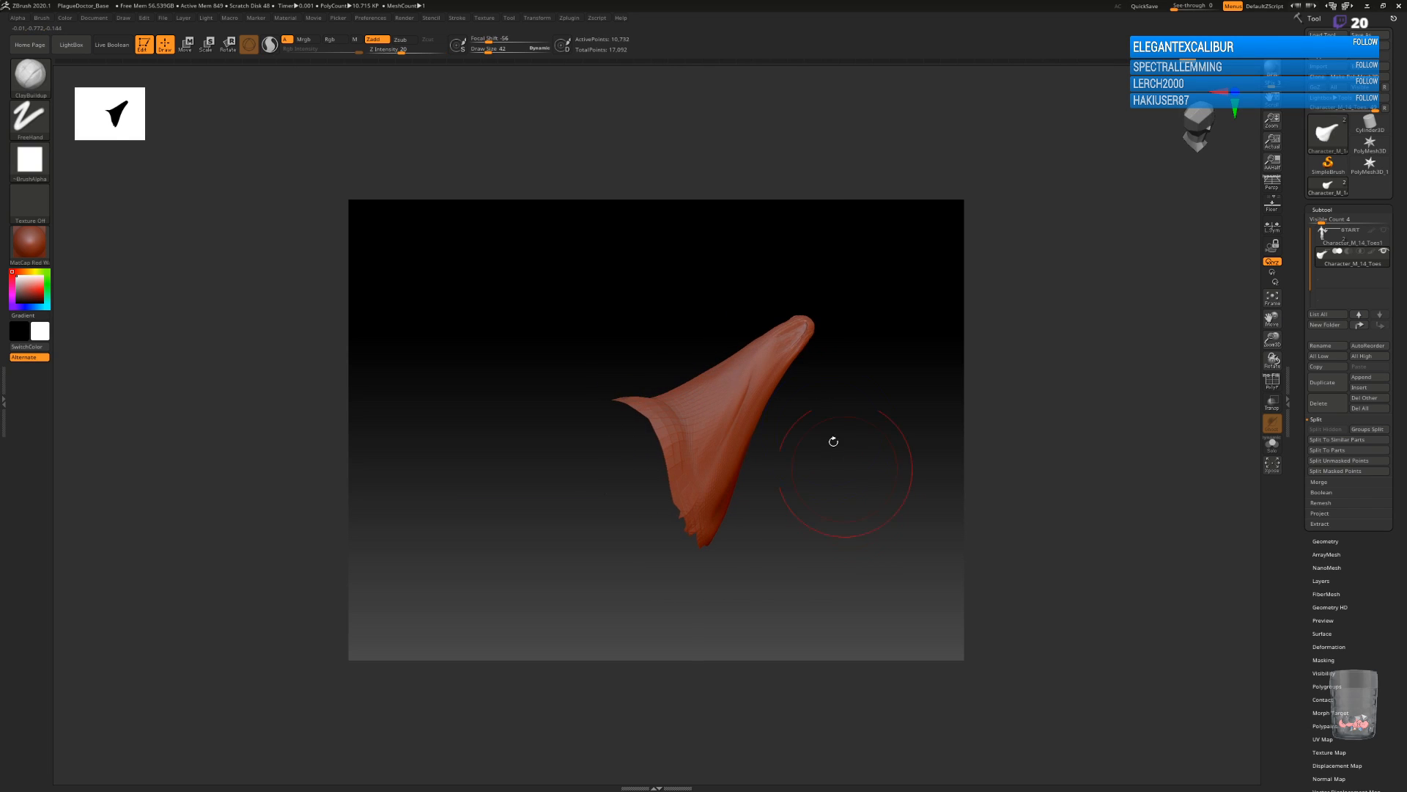
pyautogui.press('shift')
pyautogui.moveTo(759, 422); pyautogui.dragTo(858, 472)
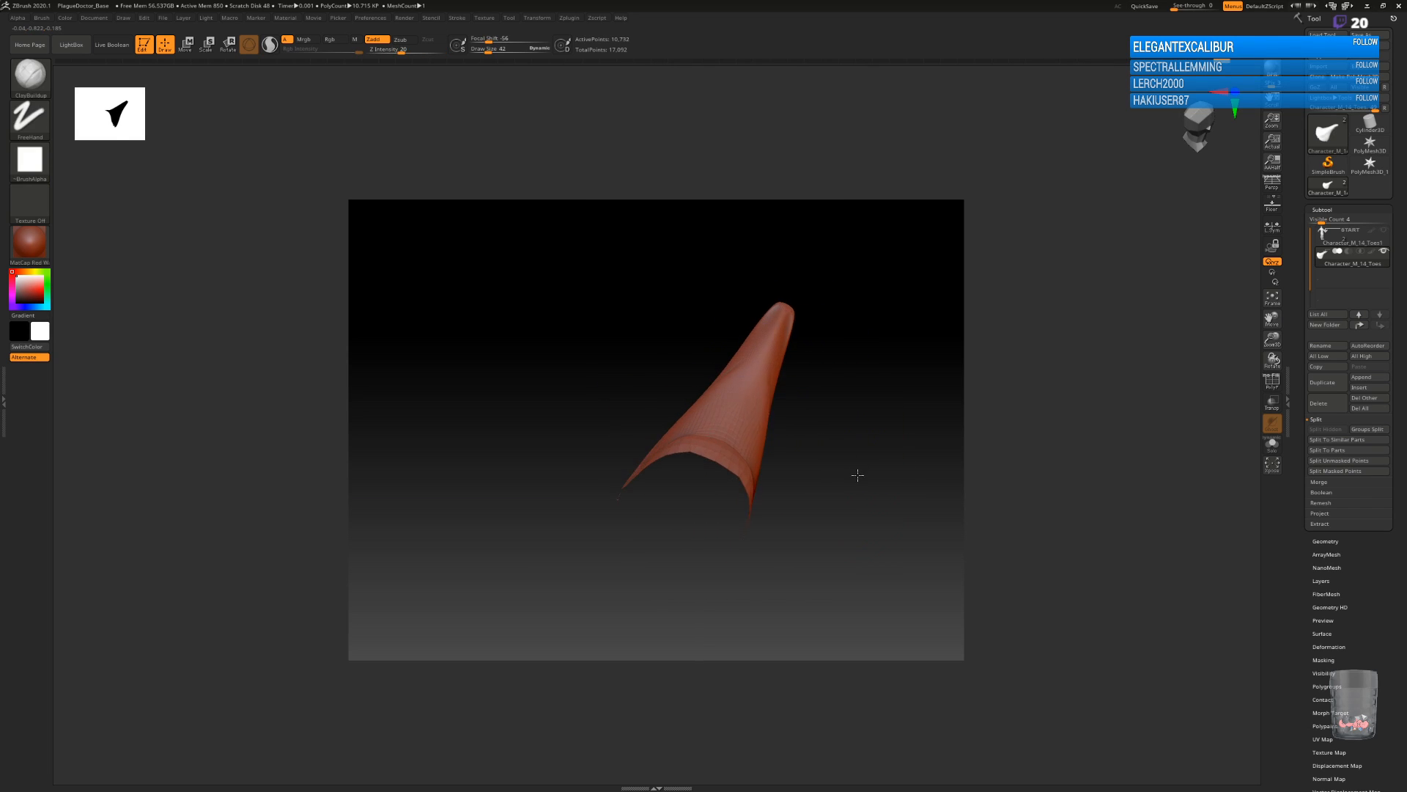
pyautogui.keyDown('shift'); pyautogui.moveTo(743, 367); pyautogui.dragTo(758, 372); pyautogui.keyUp('shift')
pyautogui.moveTo(861, 451); pyautogui.dragTo(777, 469)
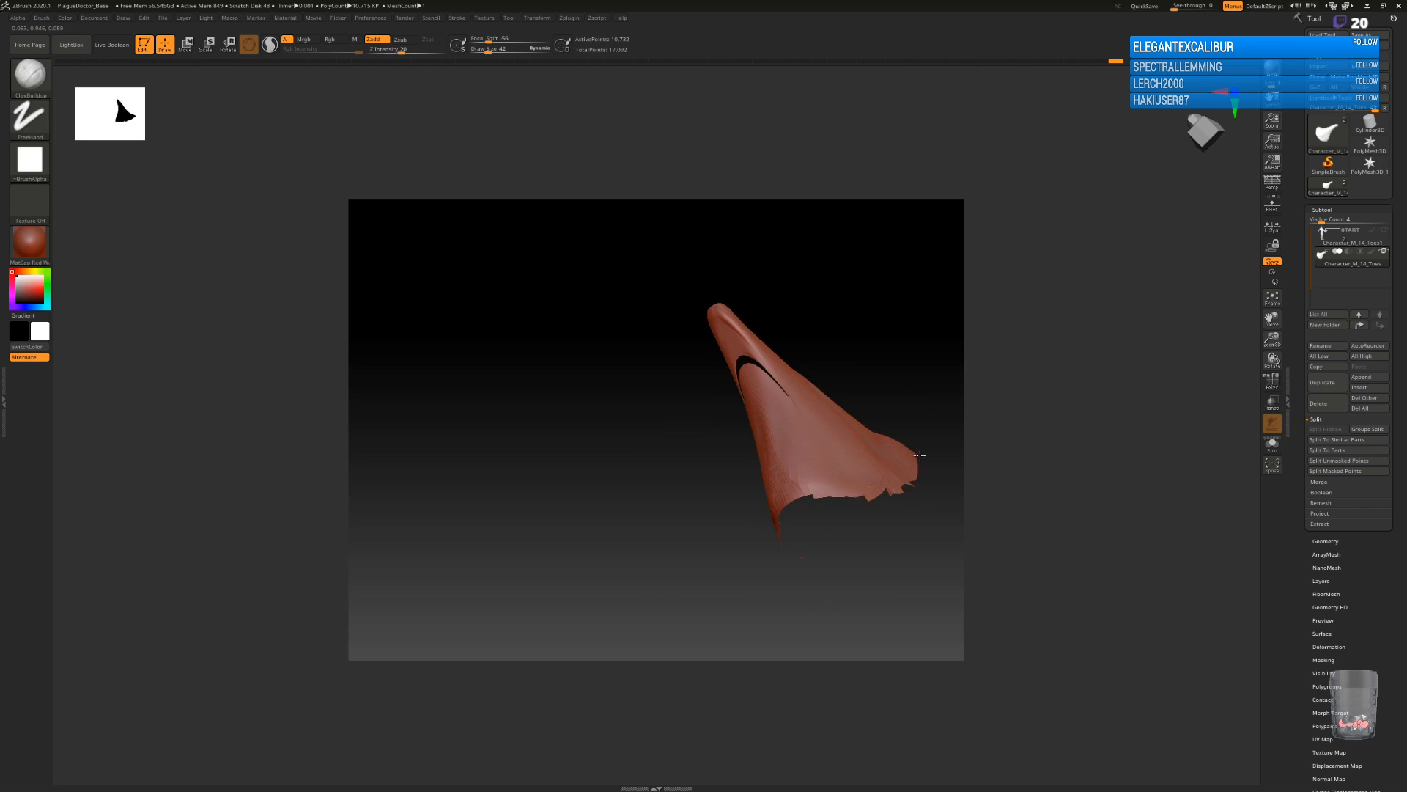
pyautogui.moveTo(745, 515); pyautogui.dragTo(806, 492)
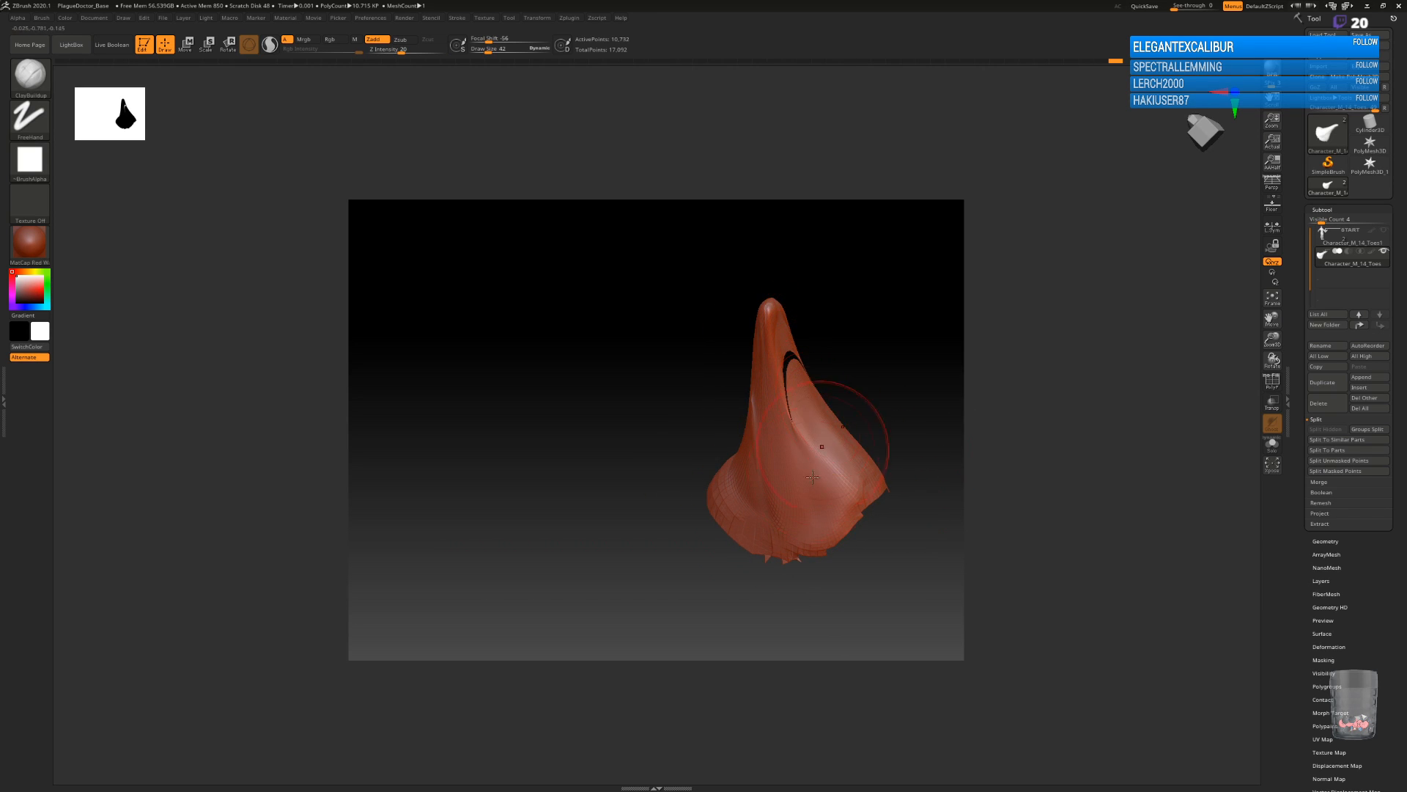
pyautogui.moveTo(870, 349); pyautogui.dragTo(906, 341)
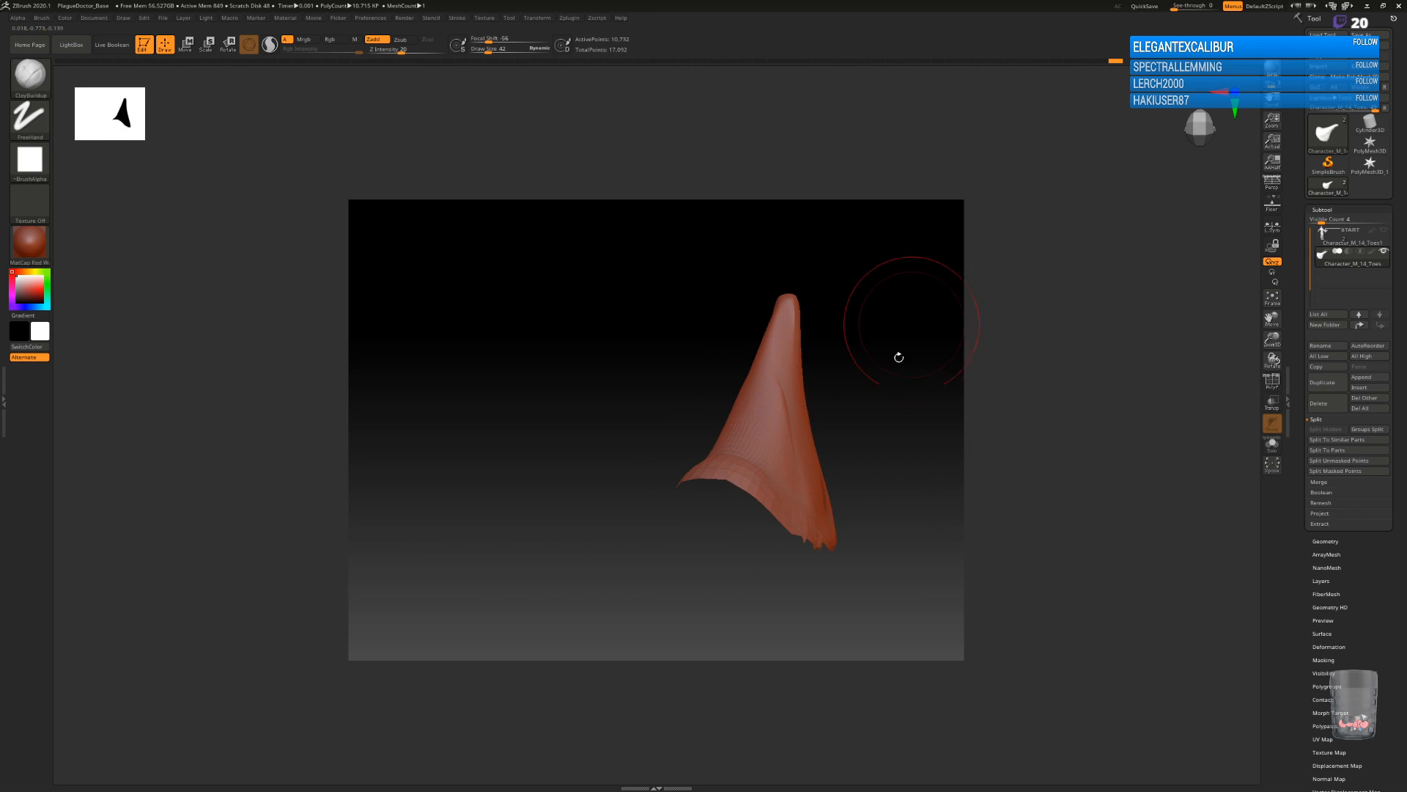
pyautogui.moveTo(877, 511); pyautogui.dragTo(838, 499)
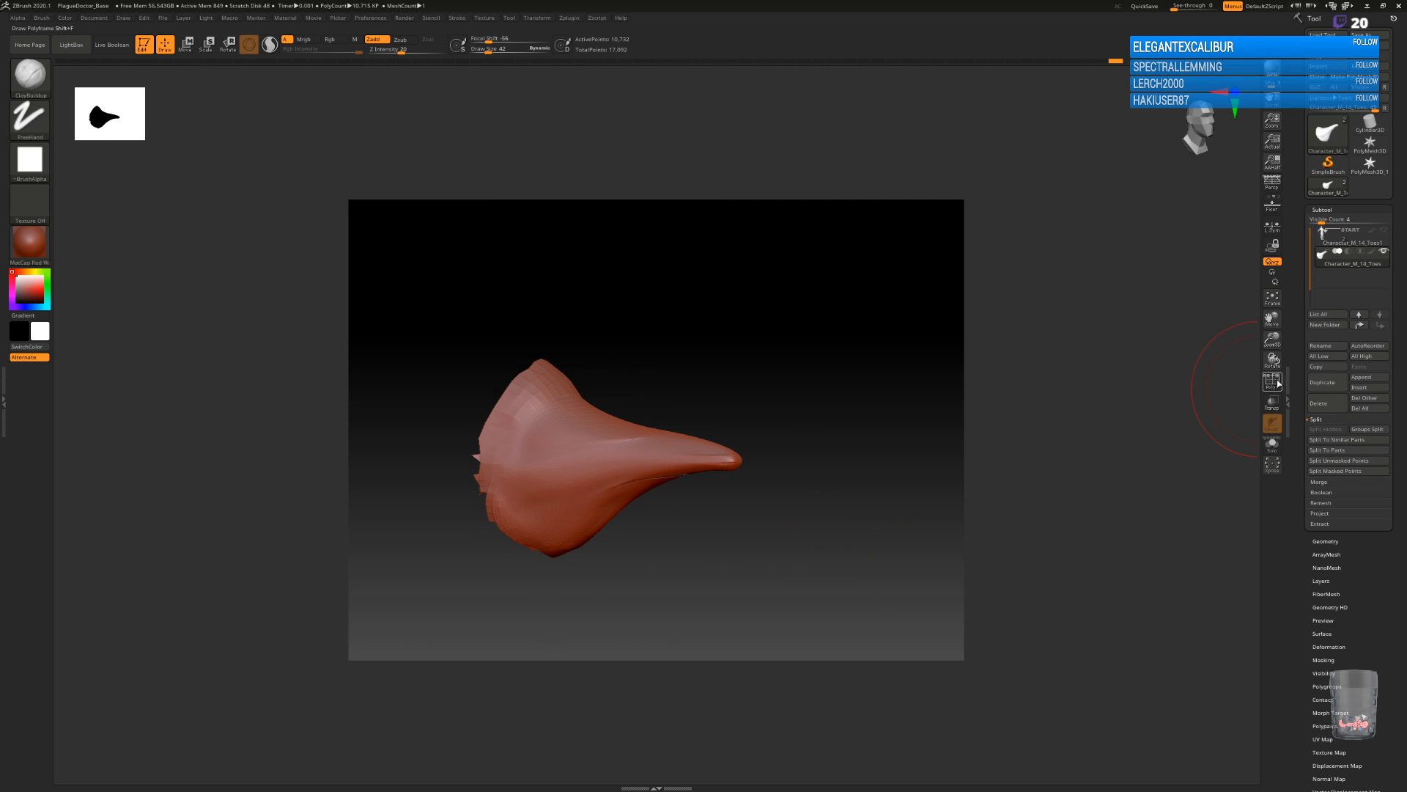
# Turn on perspective distortion and local symmetry for the mask.
pyautogui.click(1276, 188)
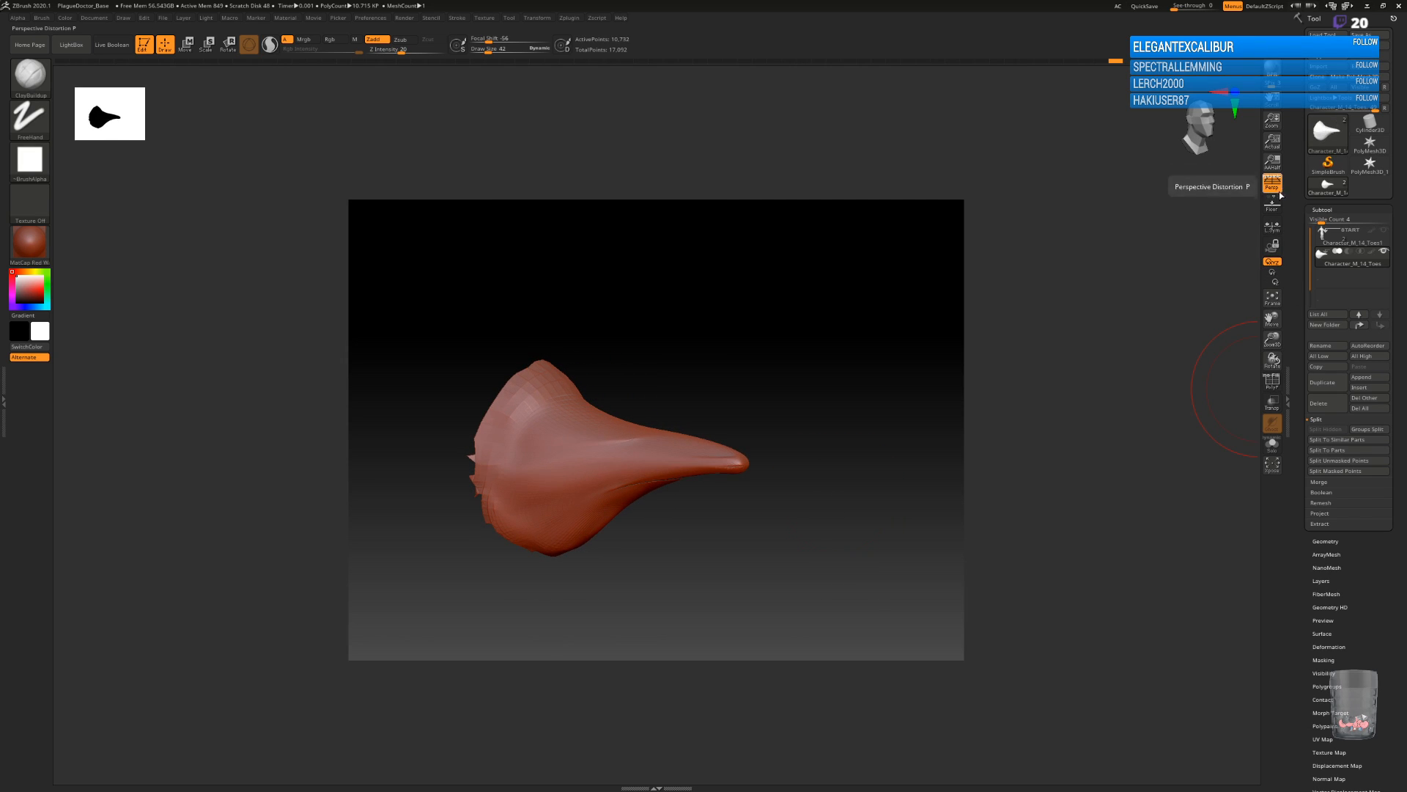
pyautogui.click(1273, 227)
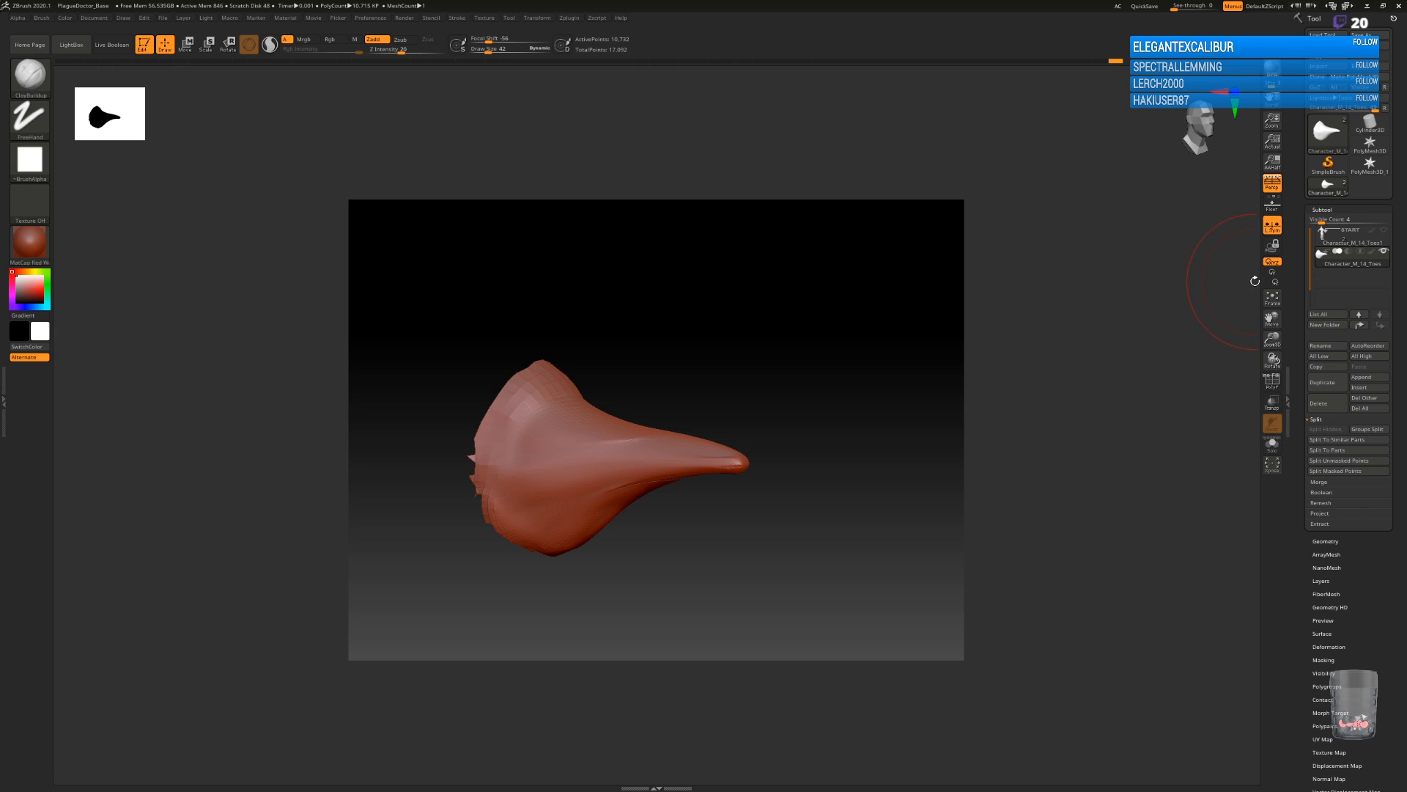
pyautogui.moveTo(773, 538)
pyautogui.mouseDown()
pyautogui.moveTo(816, 506)
pyautogui.moveTo(769, 540)
pyautogui.moveTo(772, 569)
pyautogui.moveTo(779, 550)
pyautogui.mouseUp()
# Work over the crease on the beak's side with a smaller ClayBuildup brush and smooth it.
pyautogui.press('[')
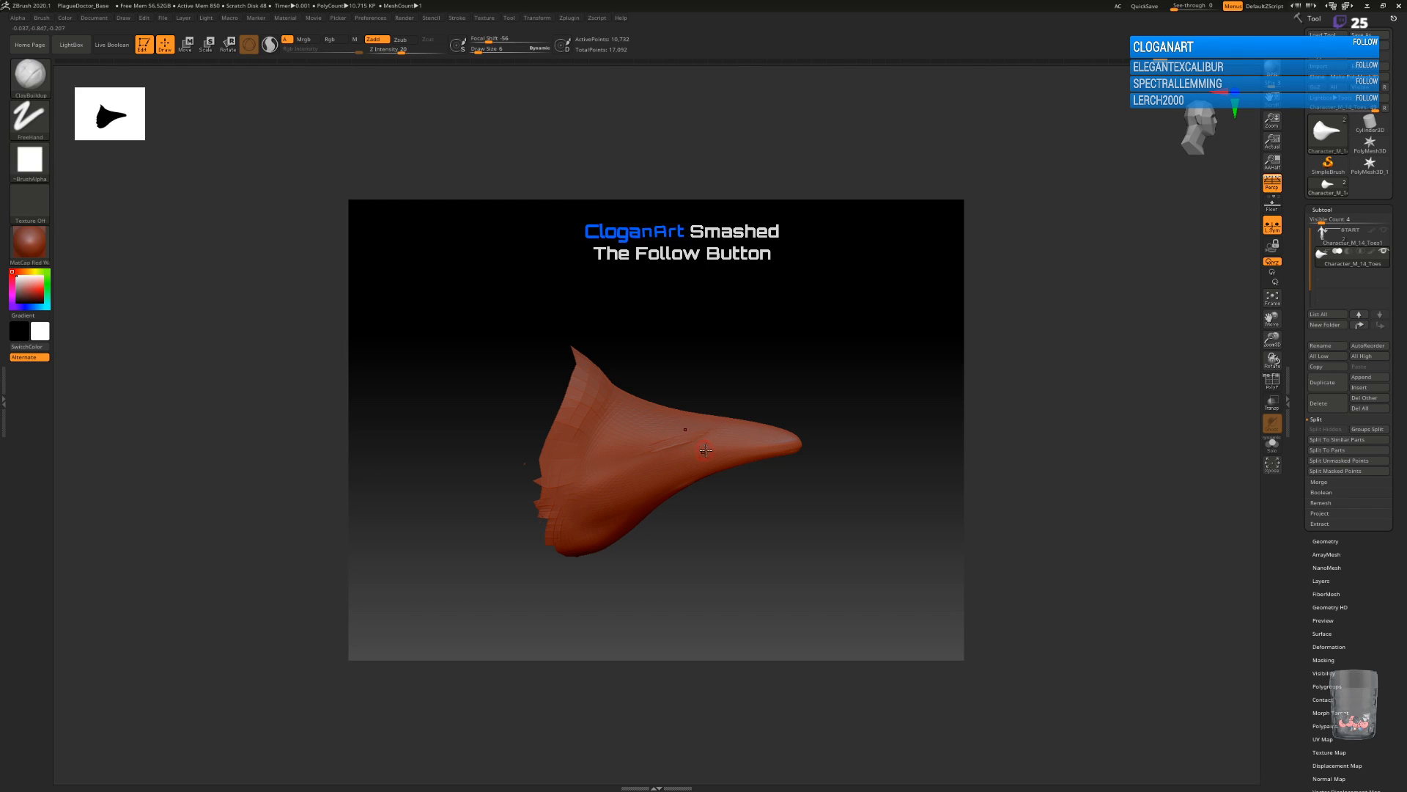
pyautogui.press('shift')
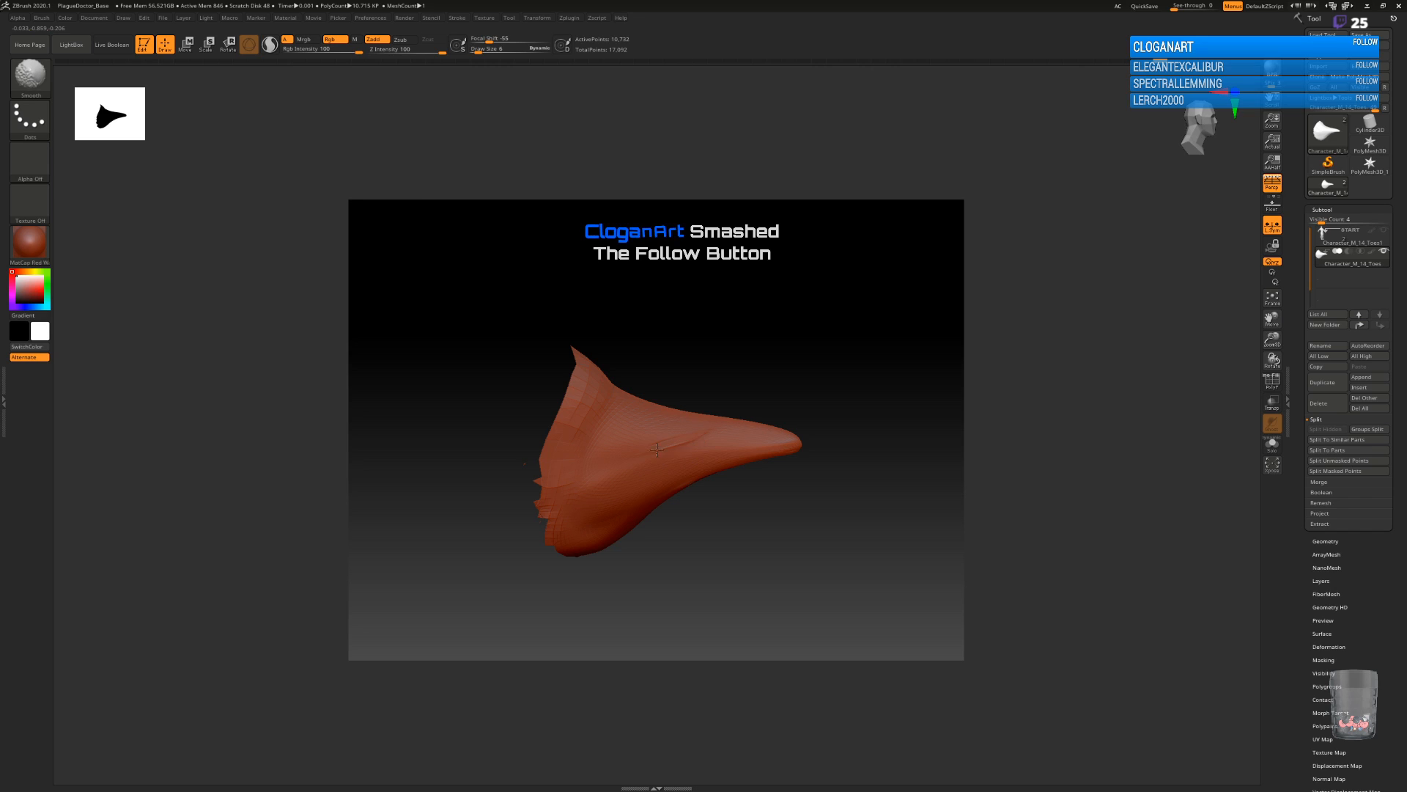
pyautogui.moveTo(816, 496)
pyautogui.mouseDown()
pyautogui.moveTo(787, 486)
pyautogui.moveTo(801, 499)
pyautogui.moveTo(777, 534)
pyautogui.moveTo(745, 546)
pyautogui.moveTo(874, 489)
pyautogui.moveTo(882, 465)
pyautogui.moveTo(821, 531)
pyautogui.moveTo(864, 487)
pyautogui.moveTo(867, 392)
pyautogui.mouseUp()
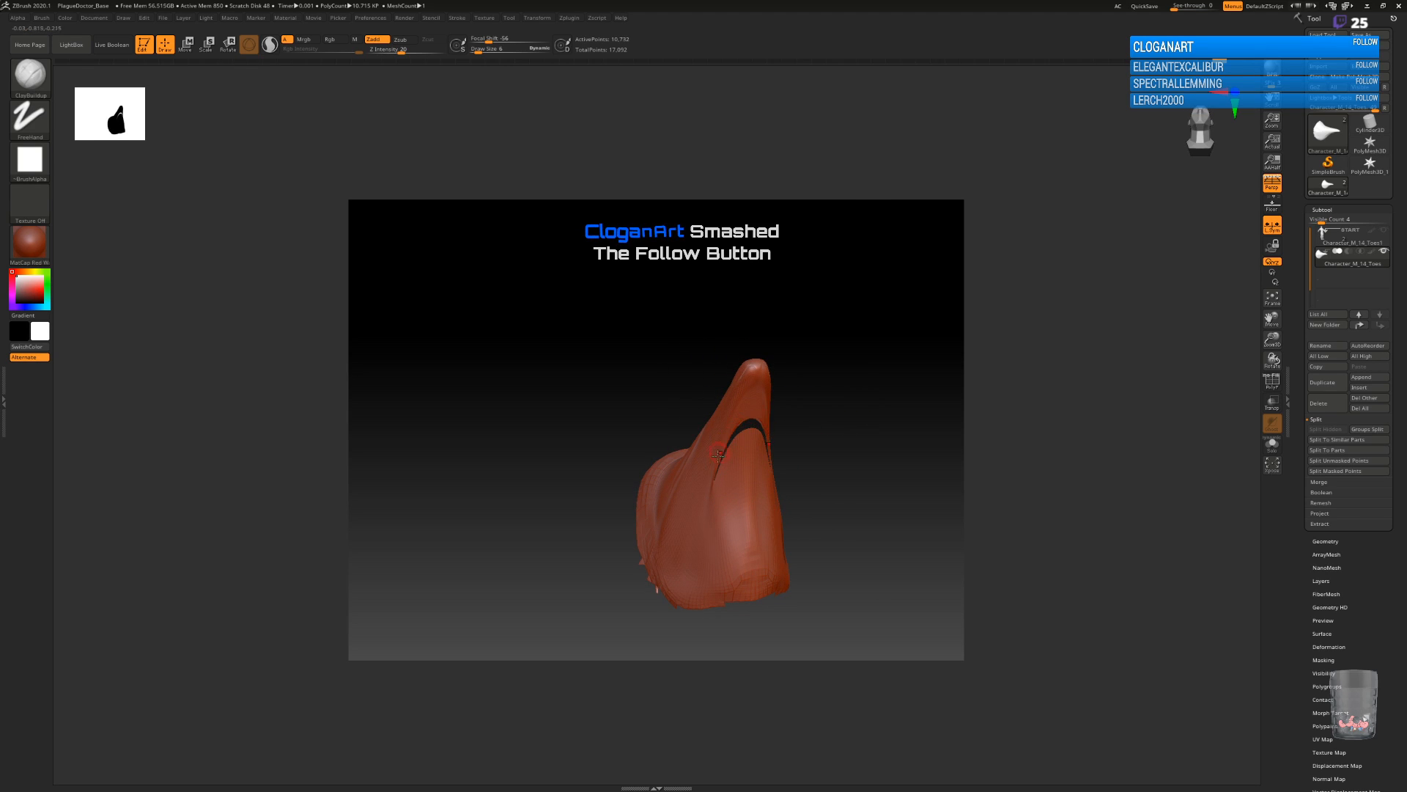
pyautogui.moveTo(784, 459); pyautogui.dragTo(848, 491)
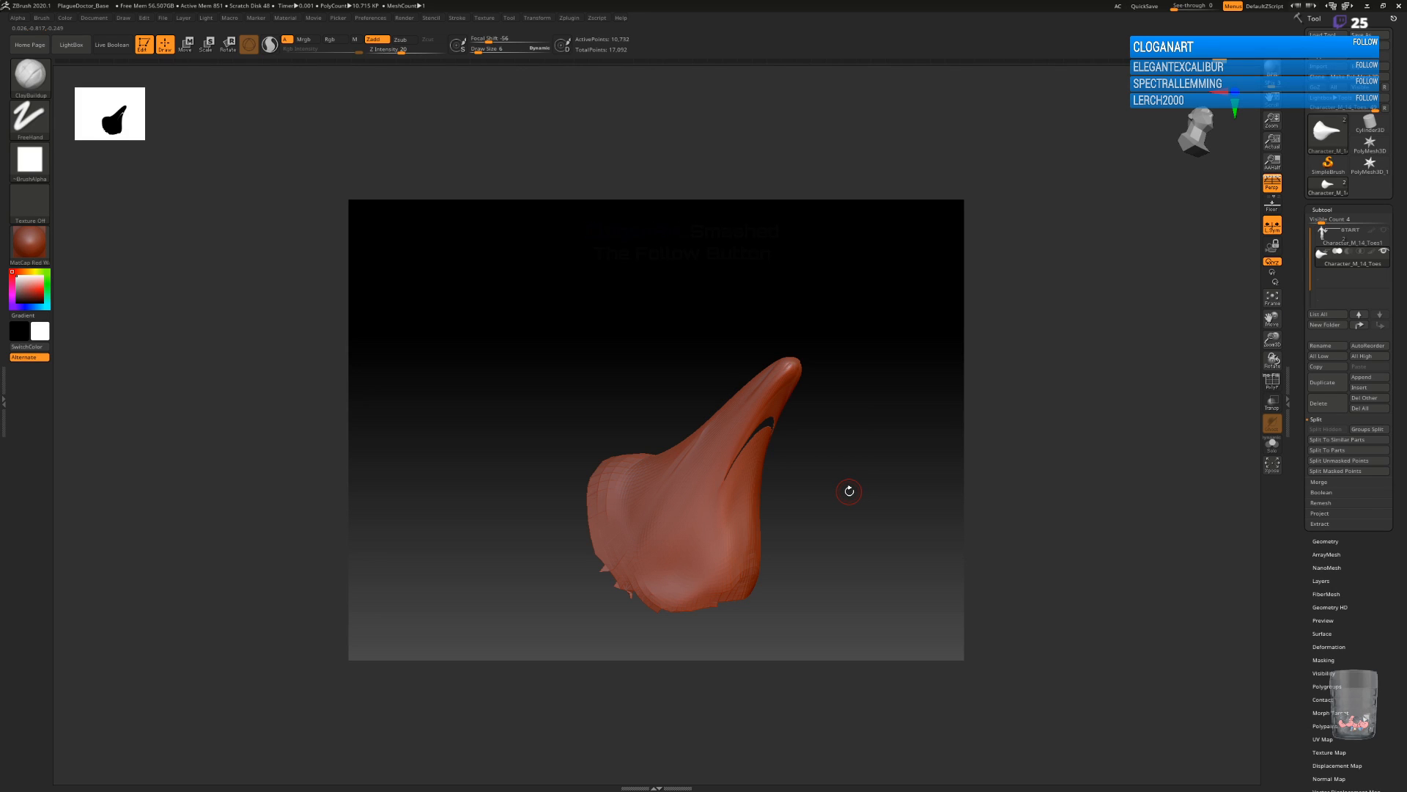
# Turn on the polyframe display to expose the mesh around the arched gap beneath the beak.
pyautogui.keyDown('shift'); pyautogui.moveTo(849, 491); pyautogui.dragTo(862, 627); pyautogui.keyUp('shift')
pyautogui.keyDown('alt'); pyautogui.moveTo(903, 429); pyautogui.dragTo(723, 383); pyautogui.keyUp('alt')
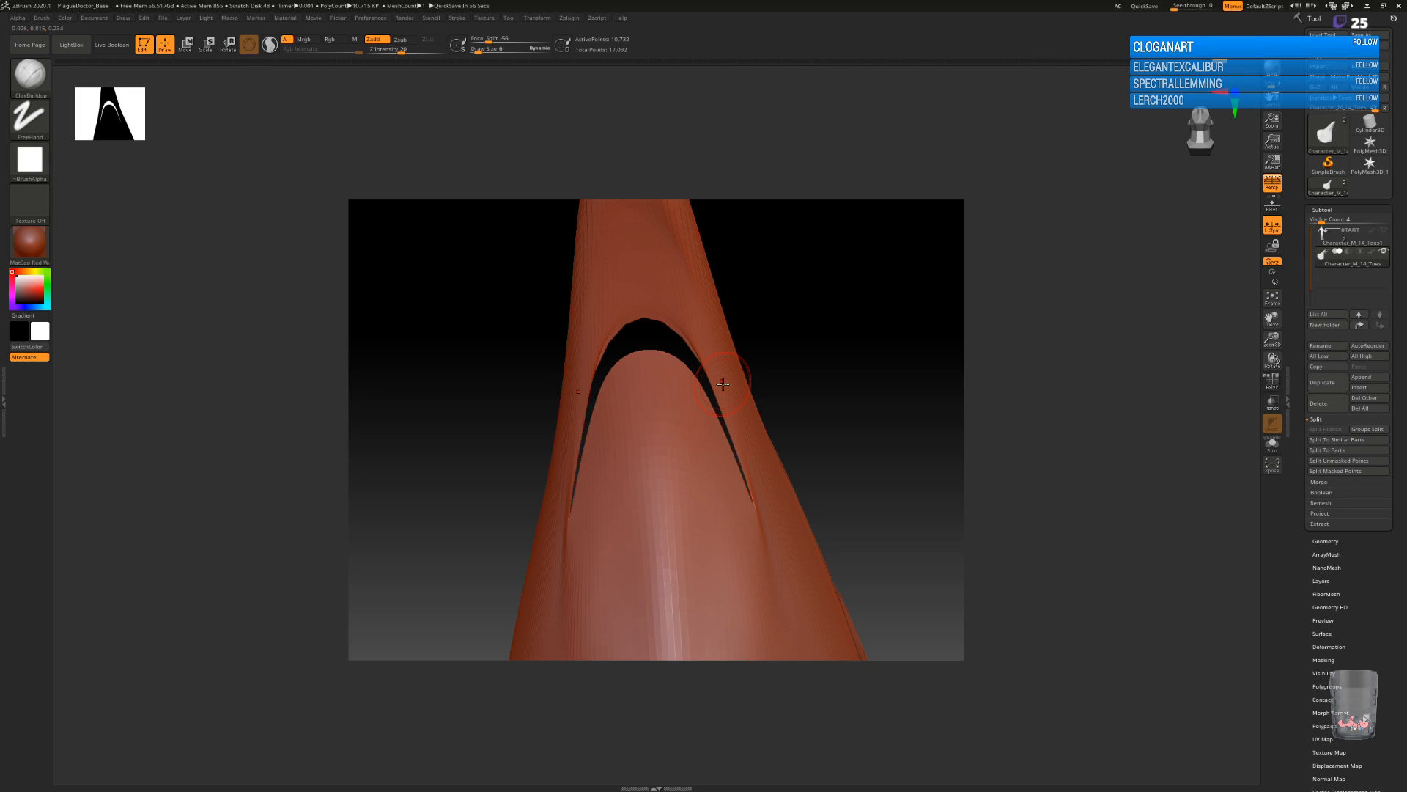
pyautogui.moveTo(821, 433)
pyautogui.mouseDown()
pyautogui.moveTo(823, 481)
pyautogui.moveTo(806, 468)
pyautogui.moveTo(842, 530)
pyautogui.mouseUp()
pyautogui.keyDown('alt'); pyautogui.moveTo(915, 326); pyautogui.dragTo(826, 375); pyautogui.keyUp('alt')
pyautogui.click(1272, 381)
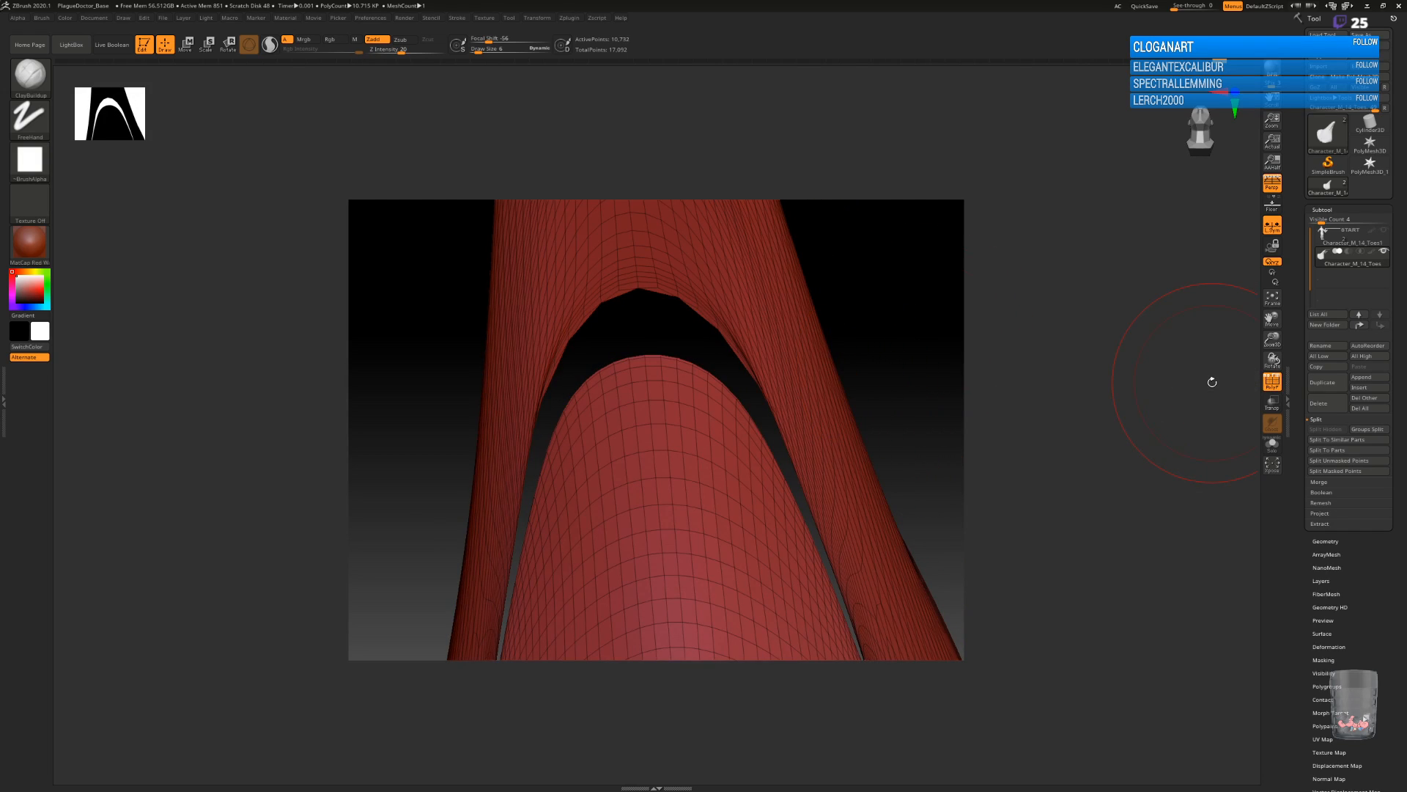
# Close the arched gap beneath the beak using ZModeler's Close edge action with the Concave Hole target.
pyautogui.press('b')
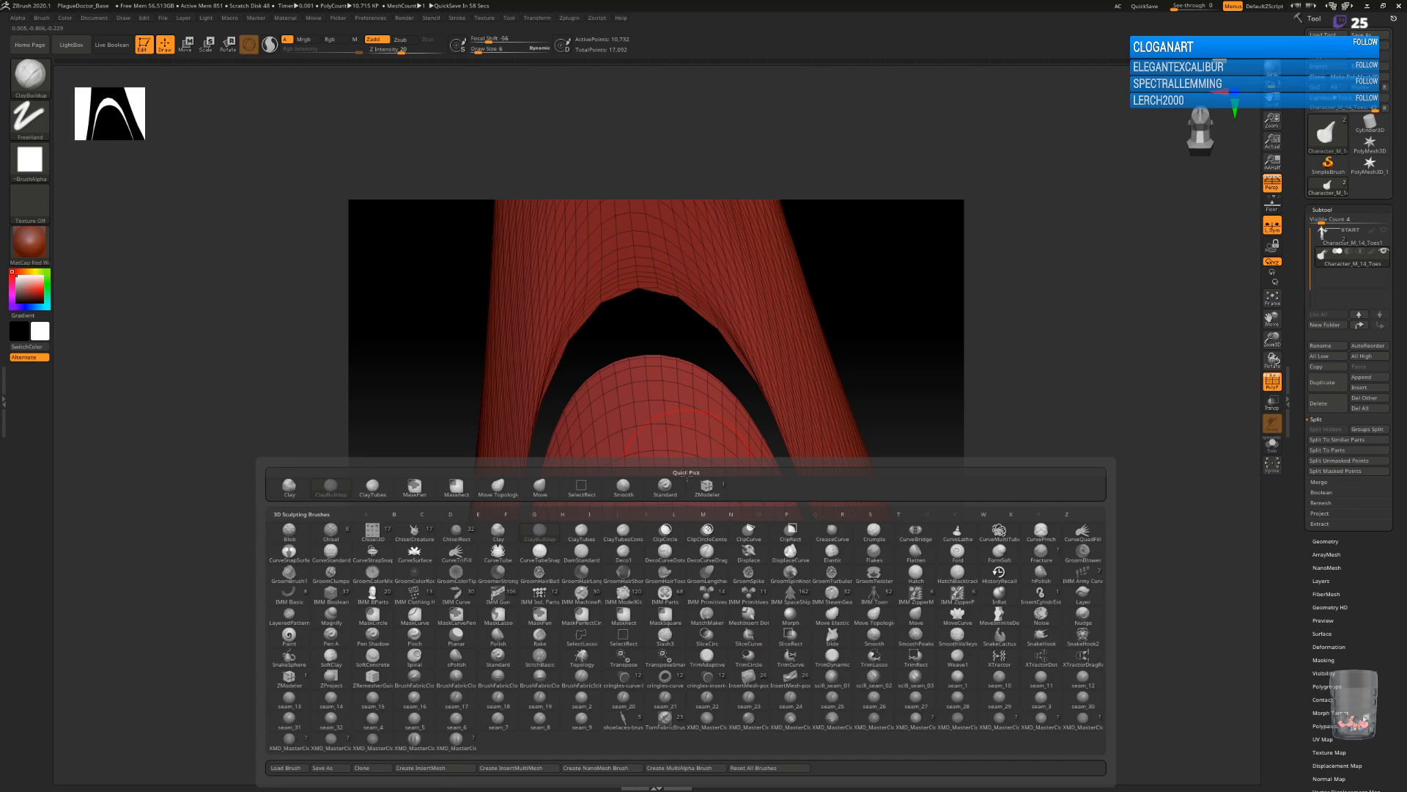
pyautogui.click(290, 677)
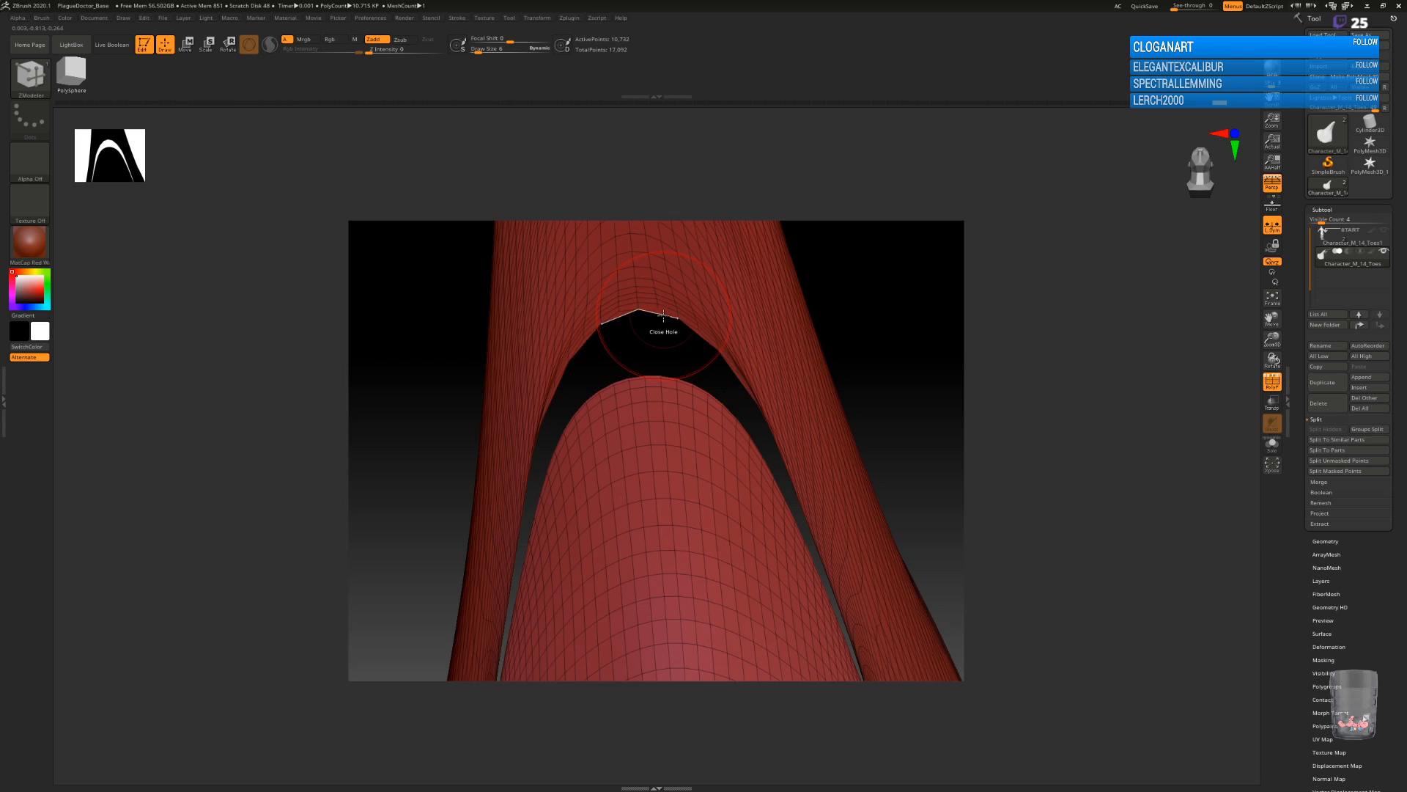
pyautogui.press('space')
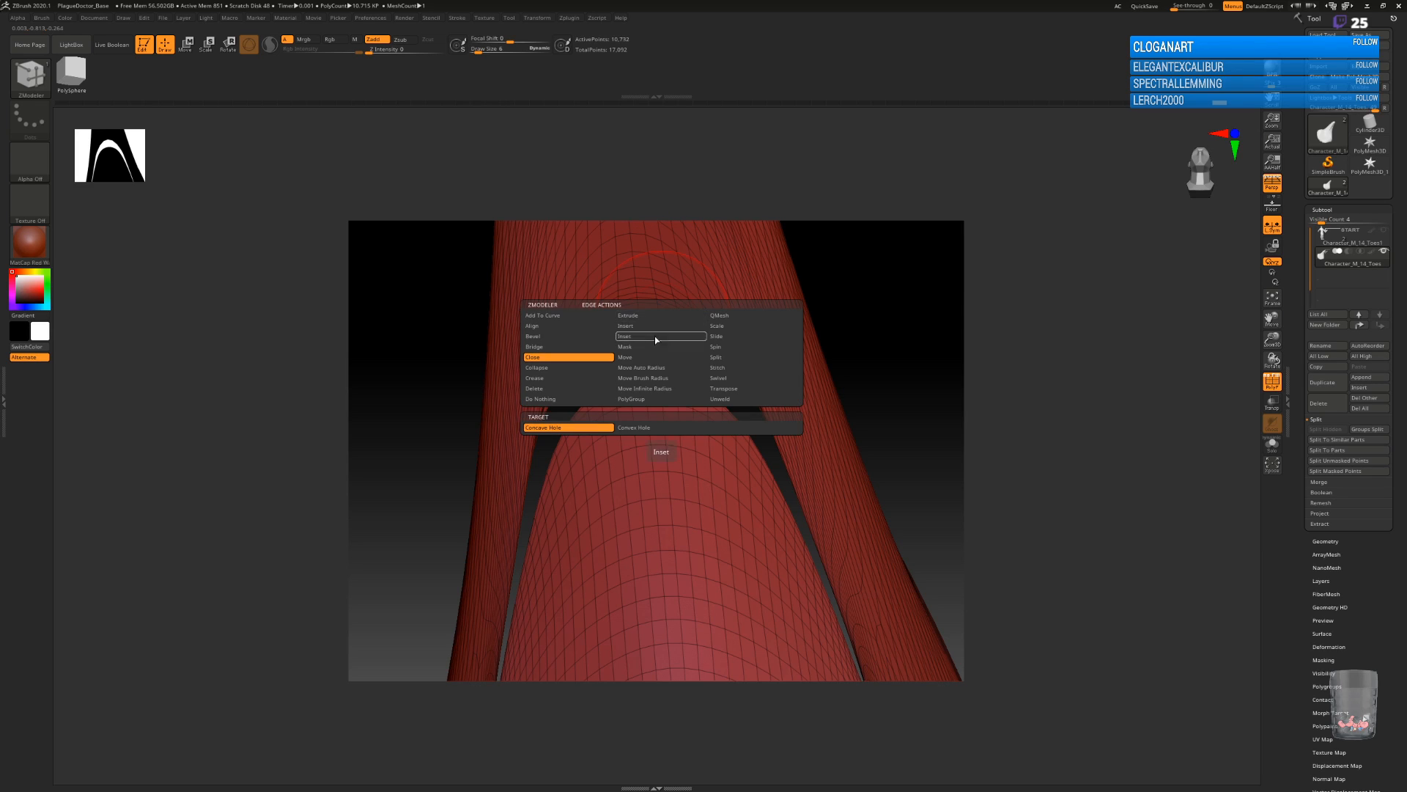
pyautogui.click(555, 357)
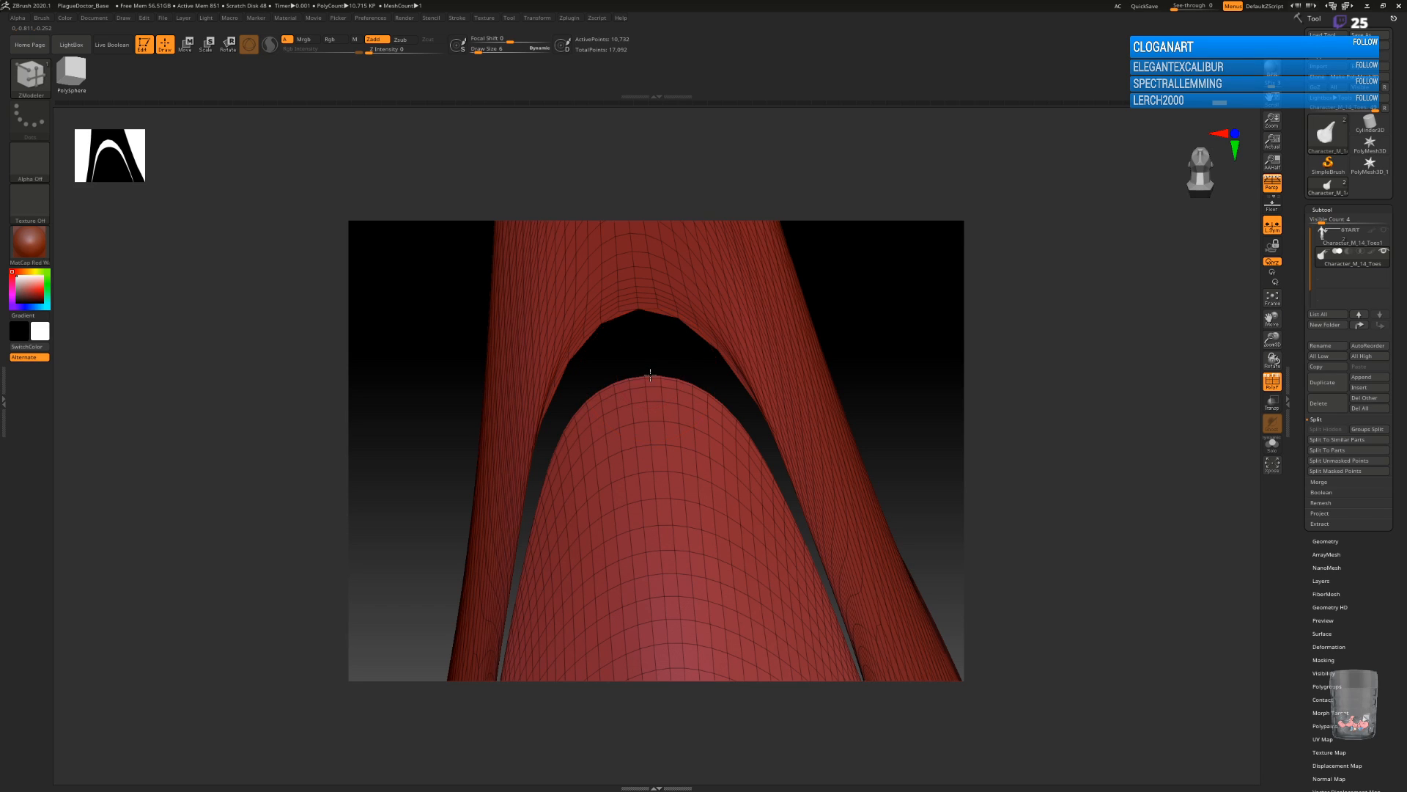
pyautogui.click(619, 320)
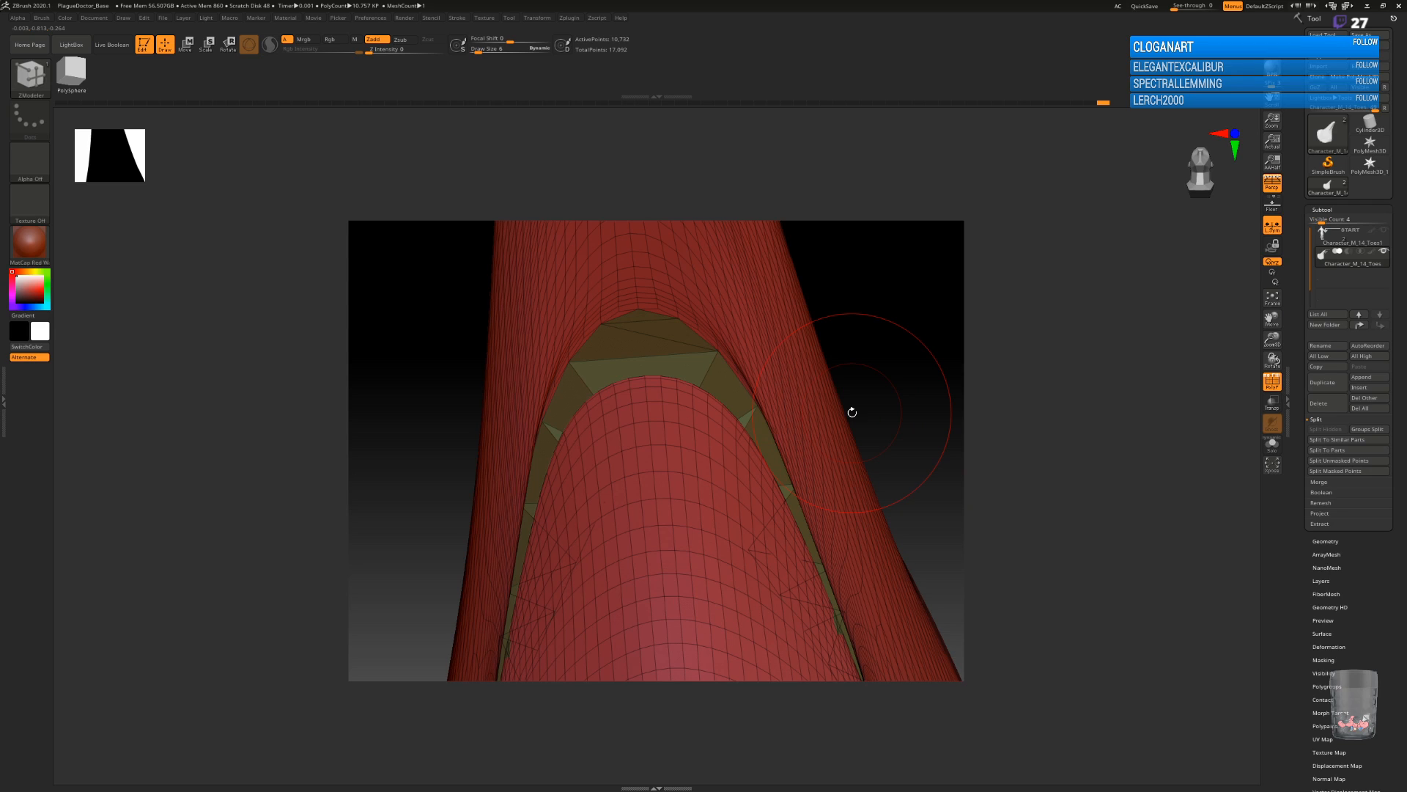
# Hide the polyframe and smooth the filled gap beneath the beak and the crease on its side.
pyautogui.click(1272, 381)
pyautogui.keyDown('alt'); pyautogui.moveTo(901, 383); pyautogui.dragTo(806, 425); pyautogui.keyUp('alt')
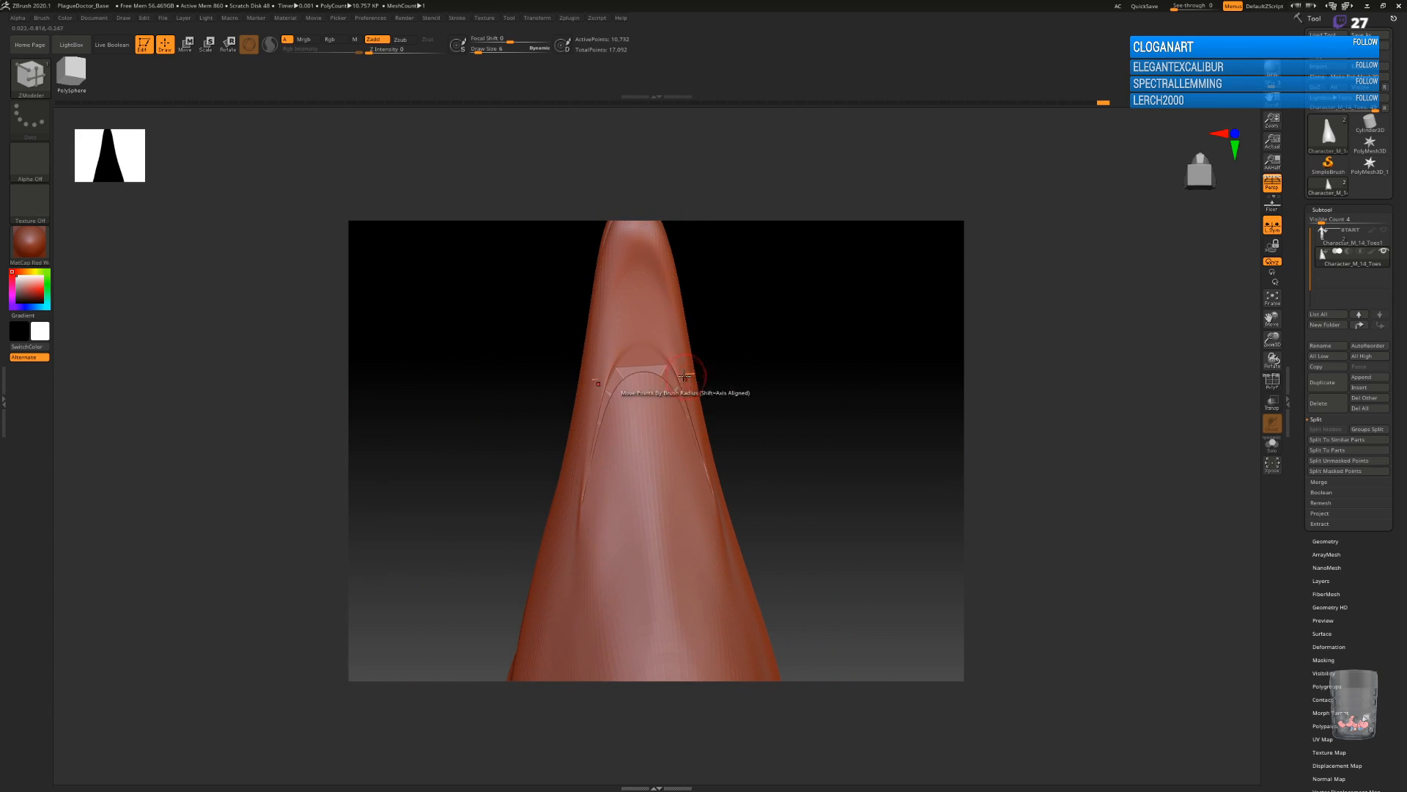
pyautogui.press('shift')
pyautogui.moveTo(631, 356)
pyautogui.keyDown('shift'); pyautogui.mouseDown()
pyautogui.moveTo(686, 415)
pyautogui.moveTo(673, 400)
pyautogui.moveTo(596, 448)
pyautogui.moveTo(644, 388)
pyautogui.moveTo(713, 420)
pyautogui.moveTo(653, 394)
pyautogui.mouseUp(); pyautogui.keyUp('shift')
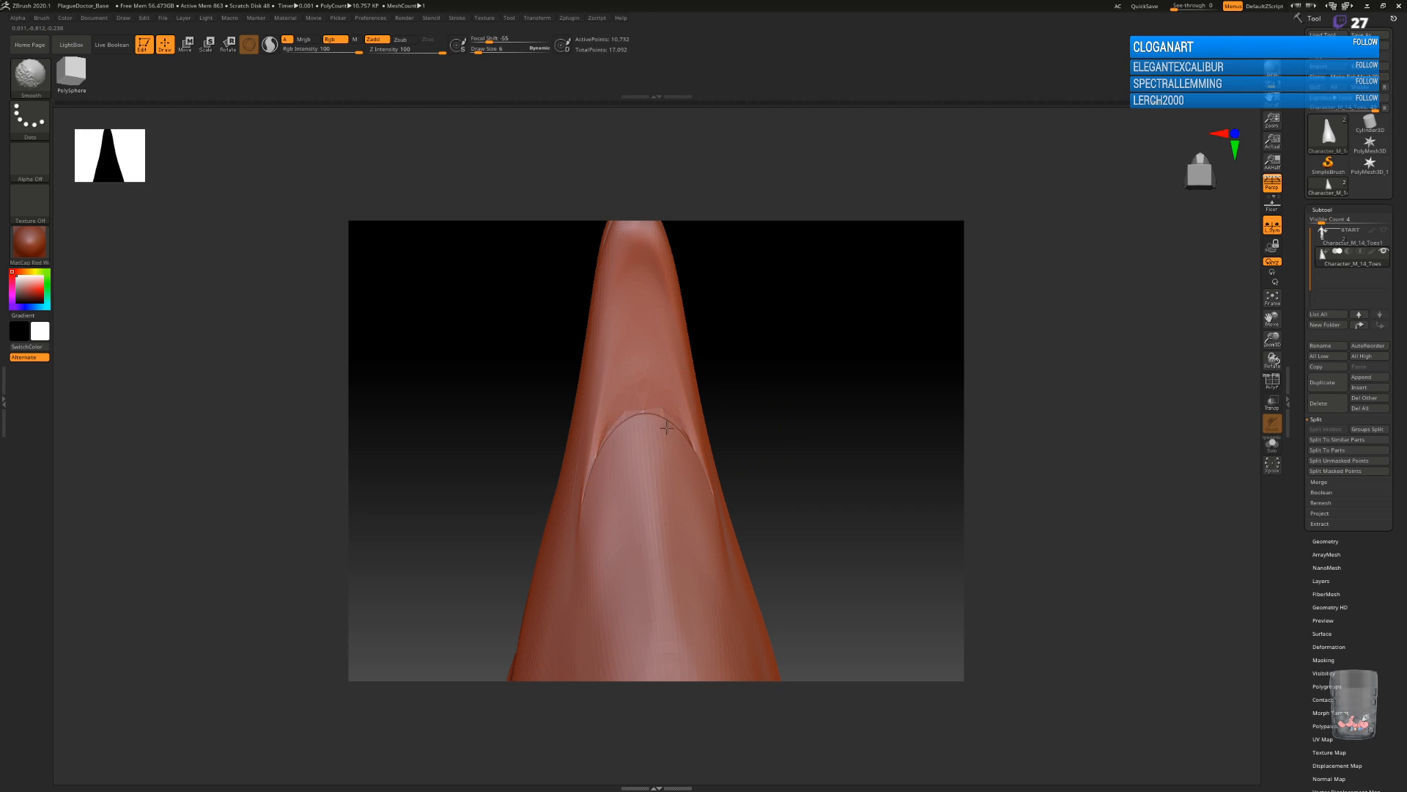
pyautogui.moveTo(792, 425)
pyautogui.mouseDown()
pyautogui.moveTo(820, 462)
pyautogui.moveTo(775, 492)
pyautogui.moveTo(793, 397)
pyautogui.moveTo(790, 368)
pyautogui.moveTo(771, 359)
pyautogui.moveTo(813, 308)
pyautogui.moveTo(823, 241)
pyautogui.moveTo(694, 484)
pyautogui.moveTo(807, 423)
pyautogui.moveTo(816, 439)
pyautogui.moveTo(769, 447)
pyautogui.moveTo(708, 412)
pyautogui.moveTo(745, 508)
pyautogui.moveTo(773, 490)
pyautogui.moveTo(751, 503)
pyautogui.moveTo(759, 534)
pyautogui.moveTo(770, 494)
pyautogui.moveTo(801, 549)
pyautogui.mouseUp()
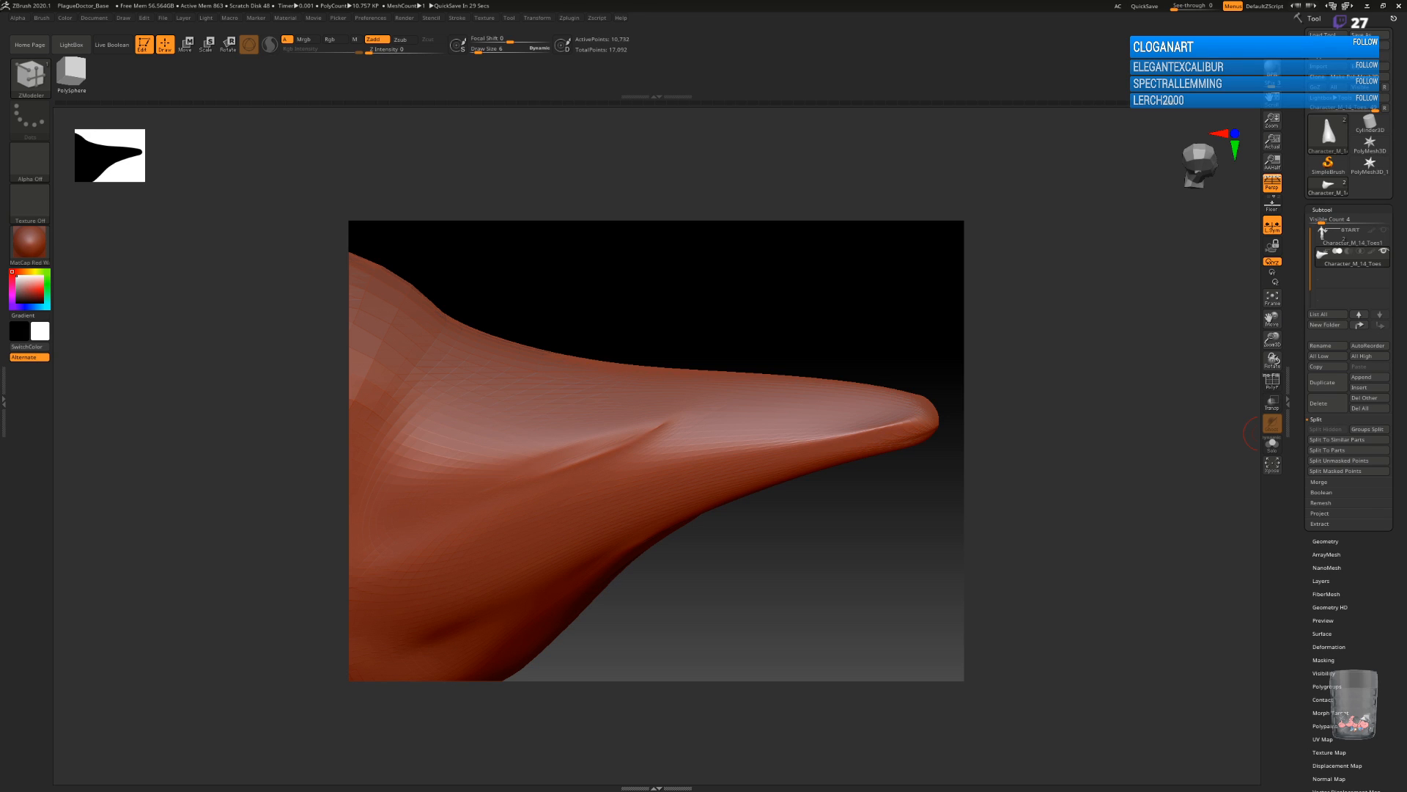
pyautogui.moveTo(773, 571); pyautogui.dragTo(763, 531)
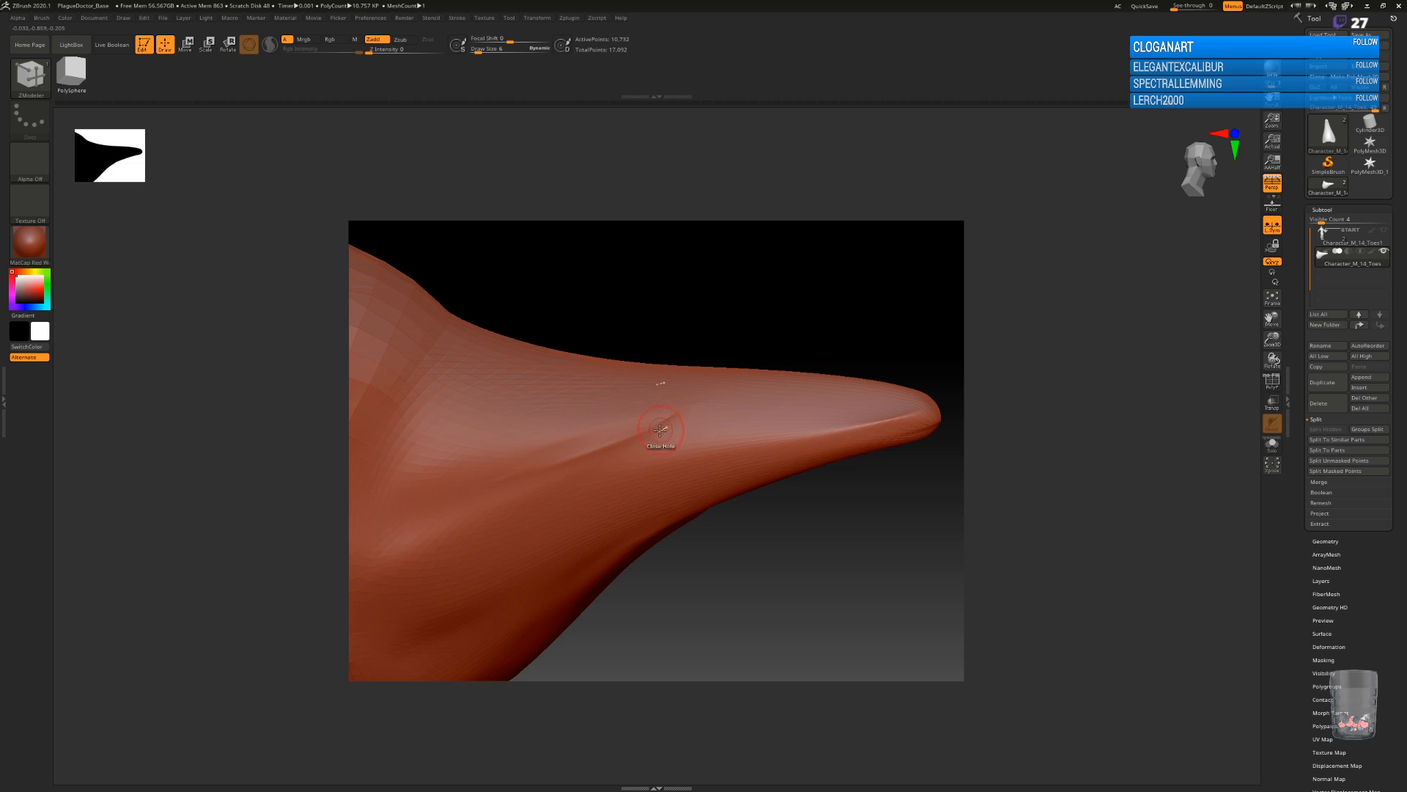
# Fill in the crease along the beak's side with strokes of an enlarged ClayTubes brush.
pyautogui.press('b')
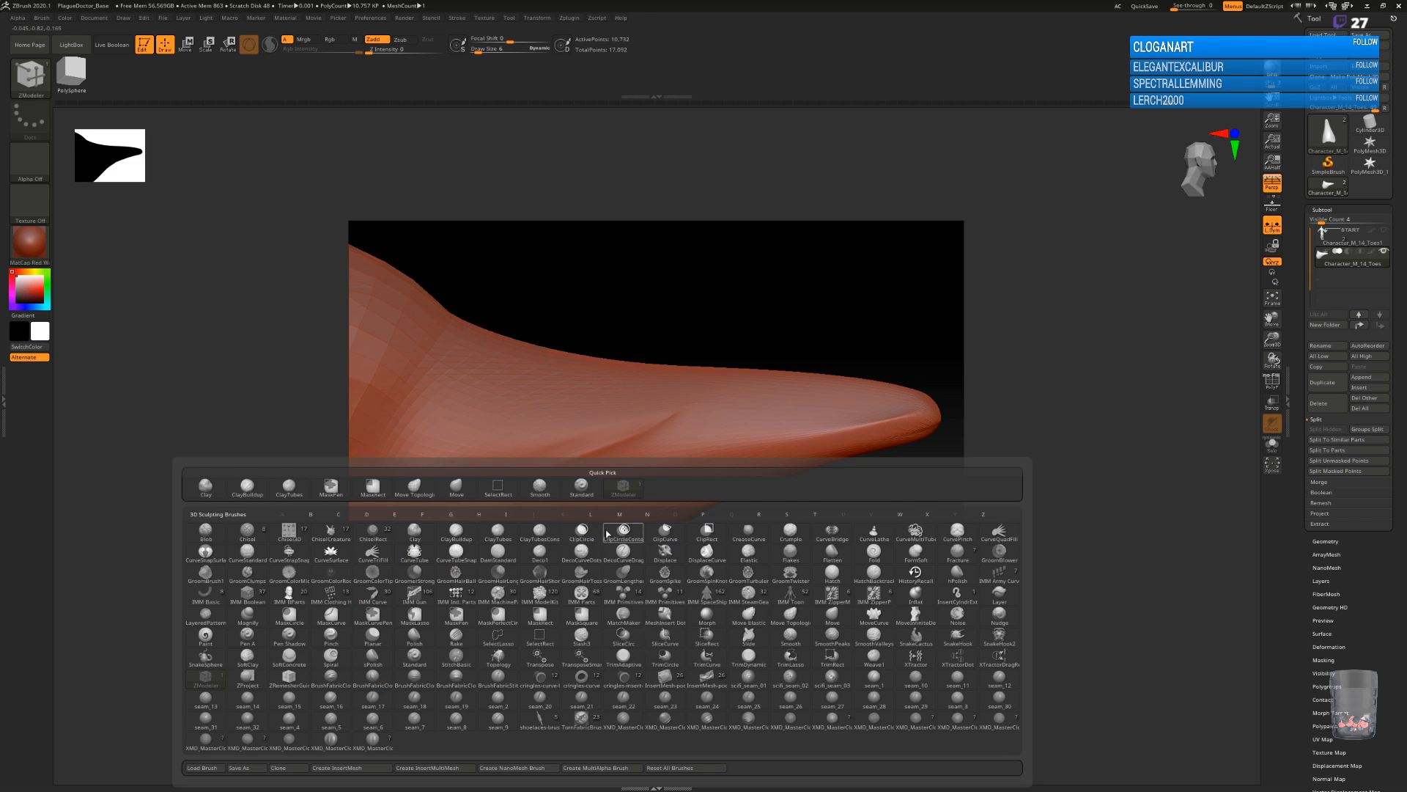
pyautogui.click(499, 534)
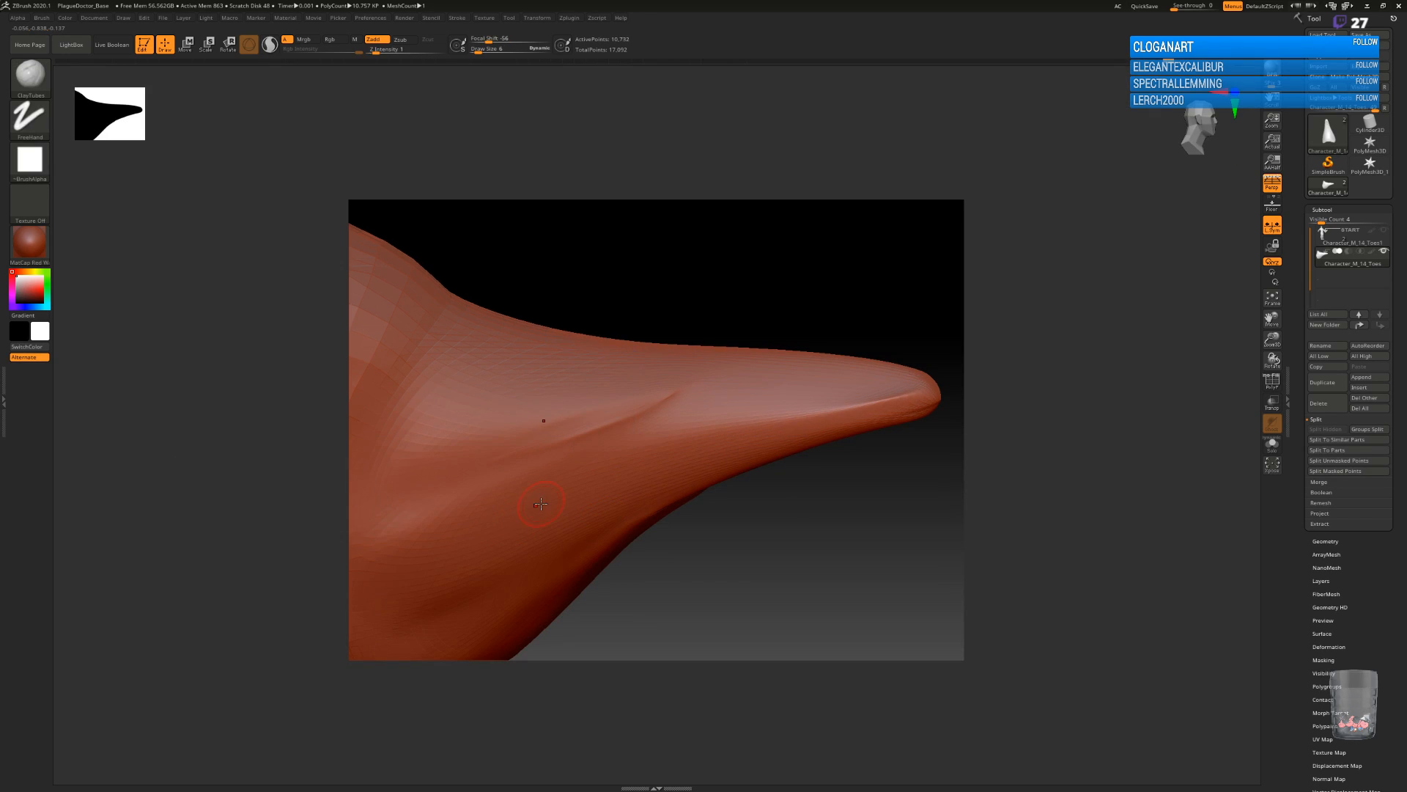
pyautogui.press(']')
pyautogui.moveTo(601, 425); pyautogui.dragTo(762, 393)
pyautogui.moveTo(534, 442)
pyautogui.mouseDown()
pyautogui.moveTo(749, 401)
pyautogui.moveTo(743, 433)
pyautogui.moveTo(601, 427)
pyautogui.moveTo(678, 414)
pyautogui.moveTo(691, 390)
pyautogui.mouseUp()
pyautogui.keyDown('shift'); pyautogui.moveTo(491, 453); pyautogui.dragTo(676, 394); pyautogui.keyUp('shift')
pyautogui.keyDown('shift'); pyautogui.moveTo(511, 473); pyautogui.dragTo(682, 400); pyautogui.keyUp('shift')
pyautogui.moveTo(889, 481)
pyautogui.mouseDown()
pyautogui.moveTo(867, 506)
pyautogui.moveTo(932, 371)
pyautogui.moveTo(667, 390)
pyautogui.mouseUp()
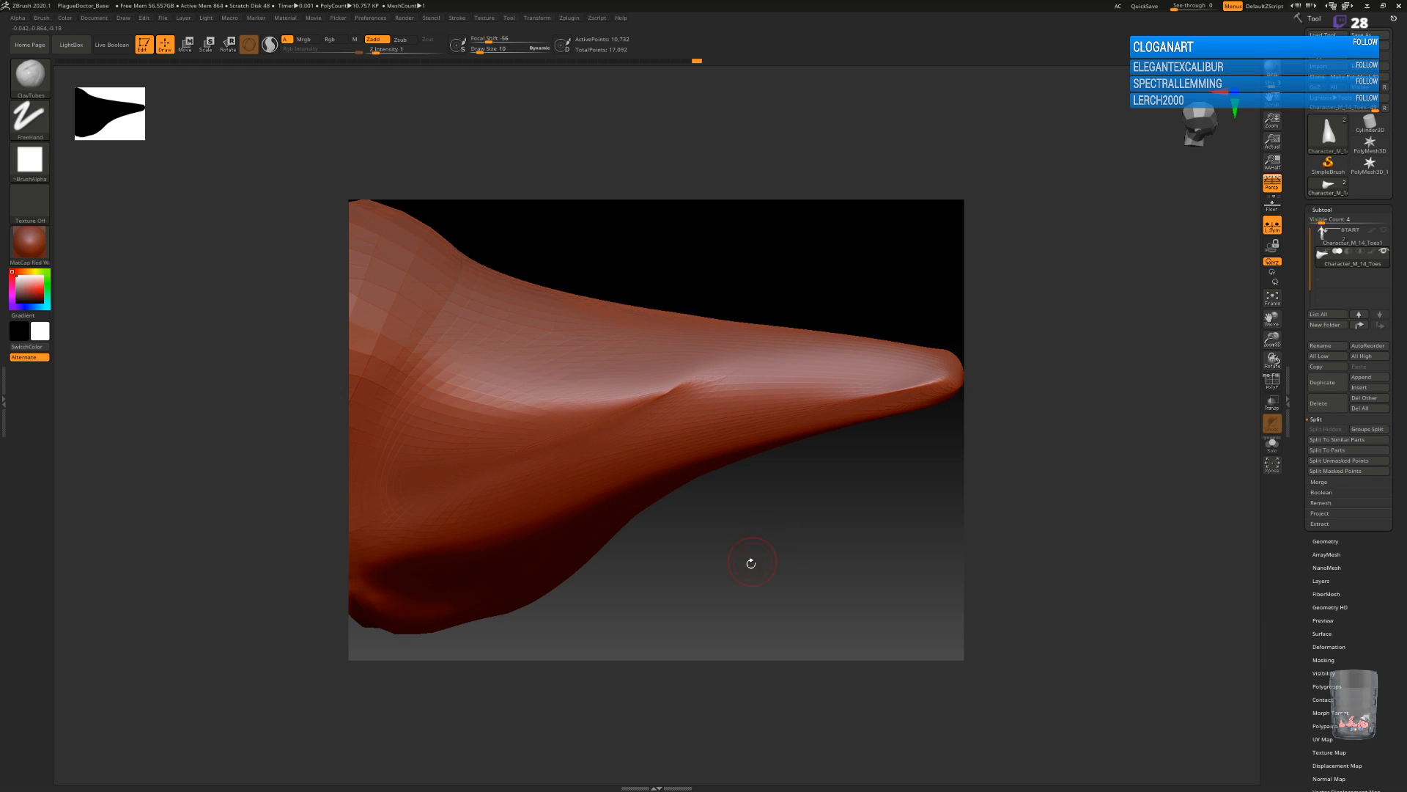
# Smooth the filled surface beneath the beak down to the mask's lower edge.
pyautogui.moveTo(749, 568); pyautogui.dragTo(685, 440)
pyautogui.moveTo(623, 534); pyautogui.dragTo(671, 530)
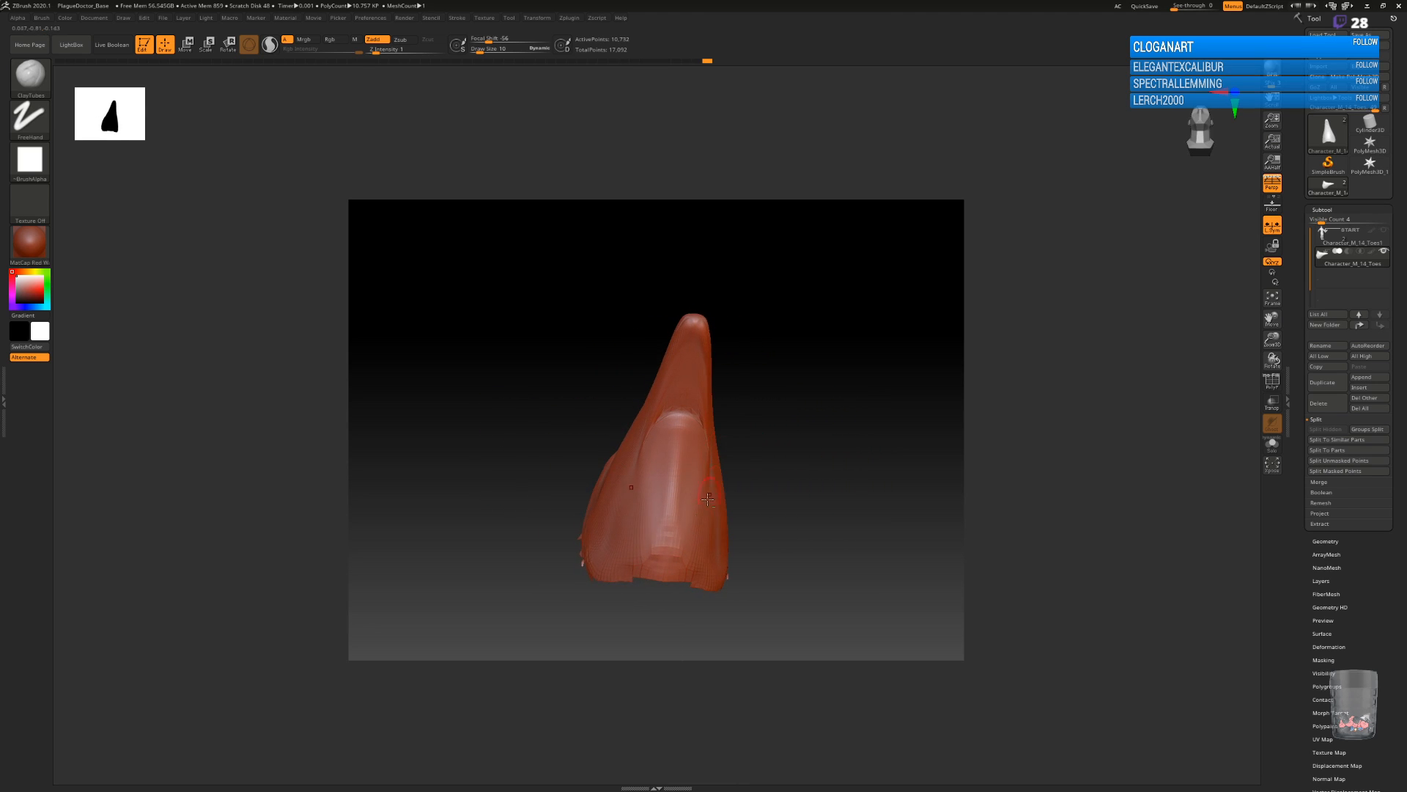
pyautogui.press('shift')
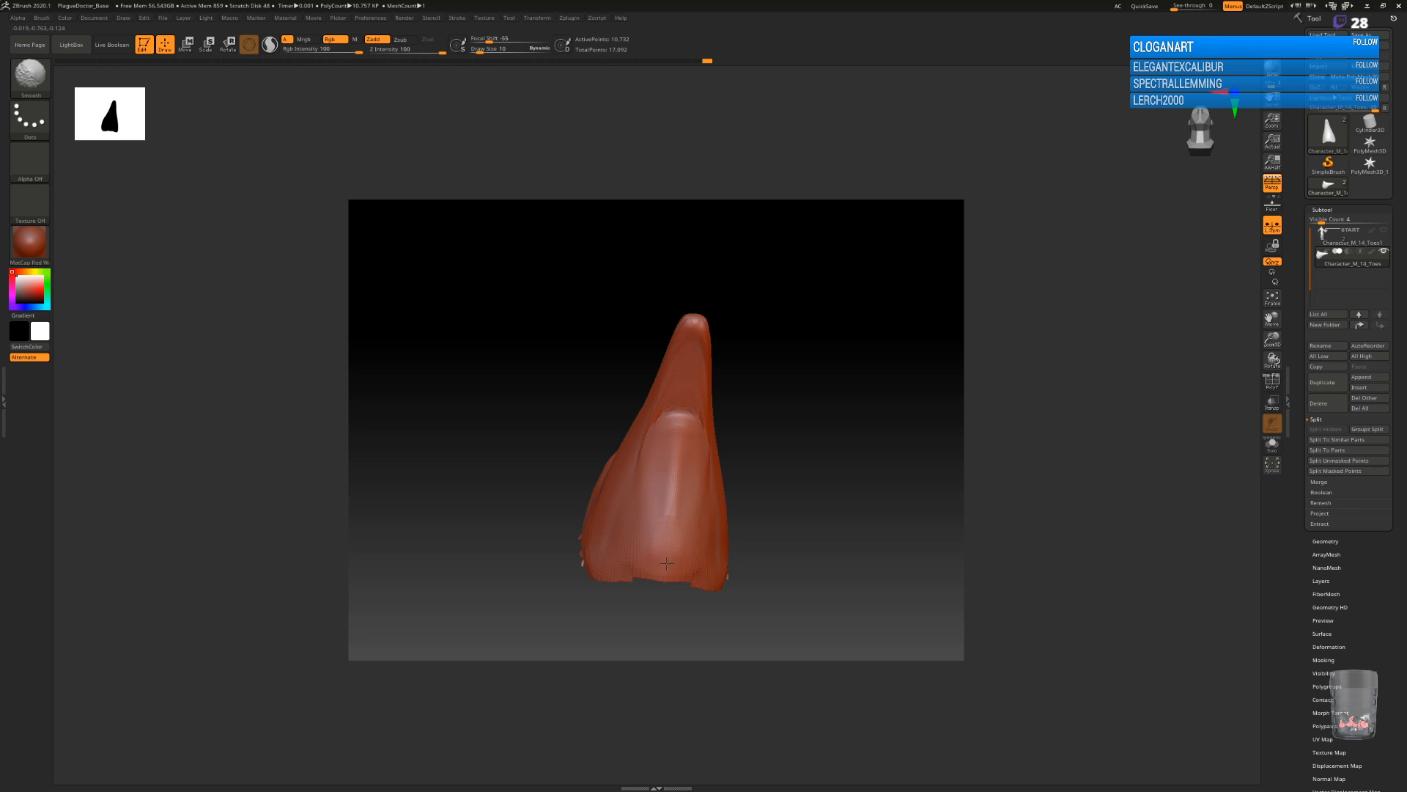
pyautogui.keyDown('shift'); pyautogui.moveTo(665, 539); pyautogui.dragTo(675, 427); pyautogui.keyUp('shift')
pyautogui.moveTo(777, 506)
pyautogui.mouseDown()
pyautogui.moveTo(797, 487)
pyautogui.moveTo(741, 484)
pyautogui.moveTo(750, 466)
pyautogui.mouseUp()
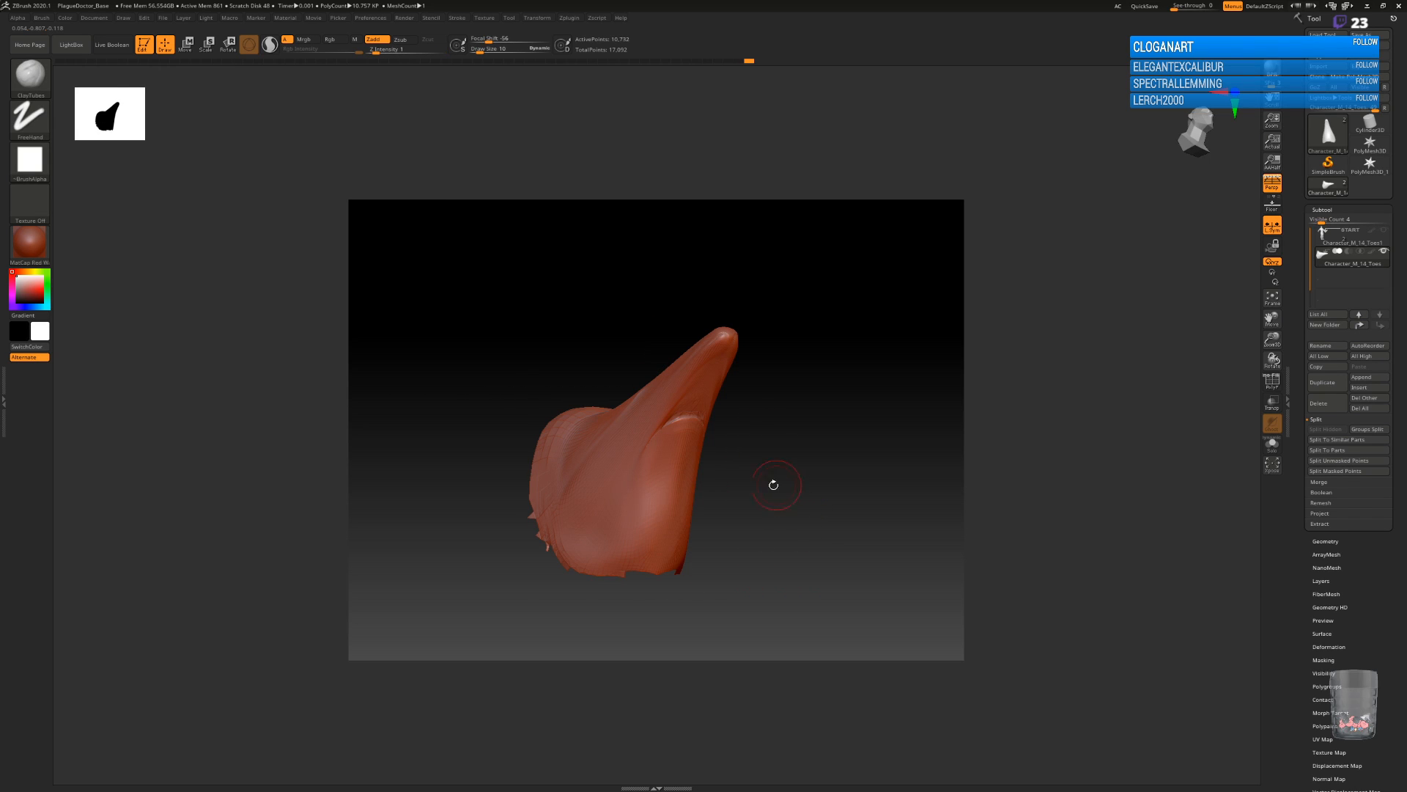
pyautogui.moveTo(770, 465); pyautogui.dragTo(741, 472)
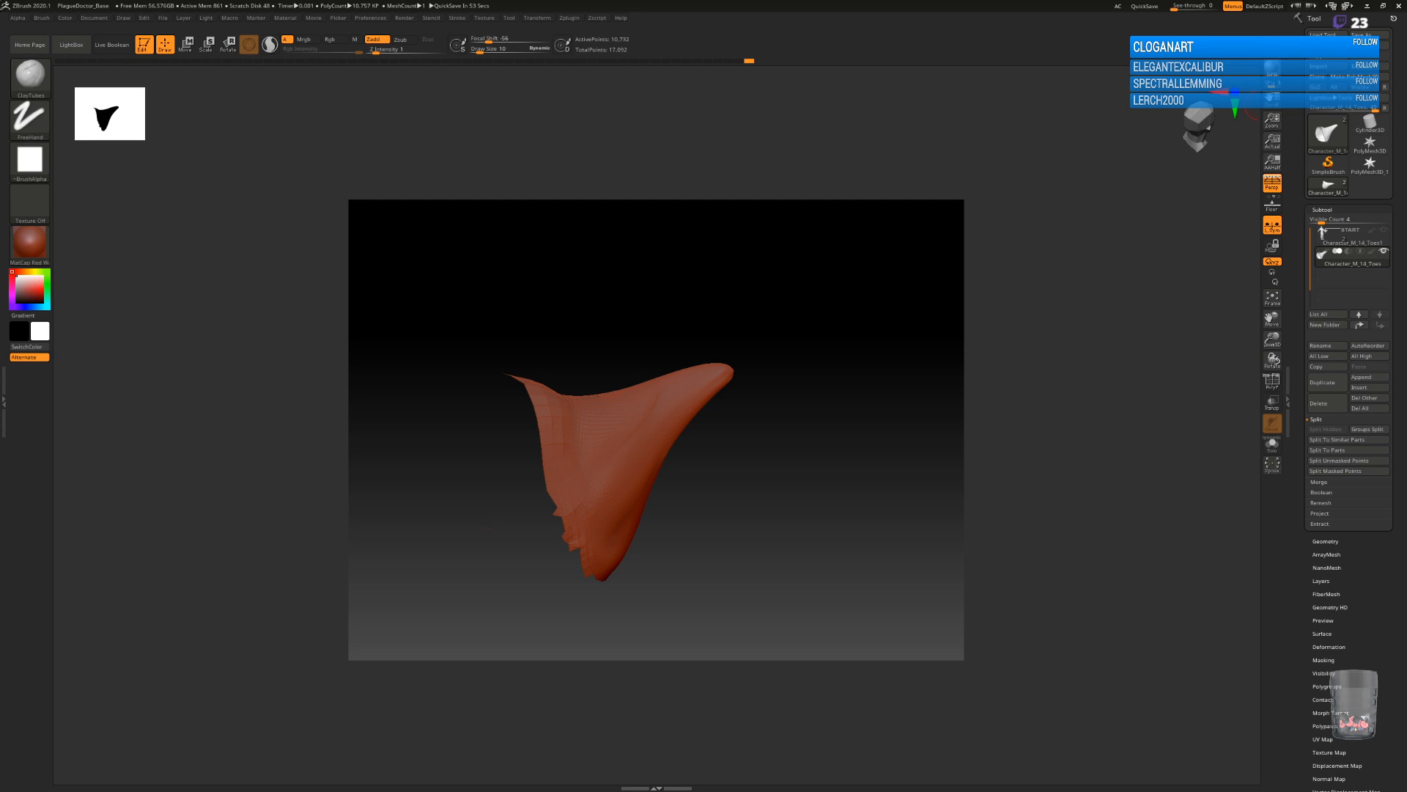
pyautogui.moveTo(710, 553); pyautogui.dragTo(744, 537)
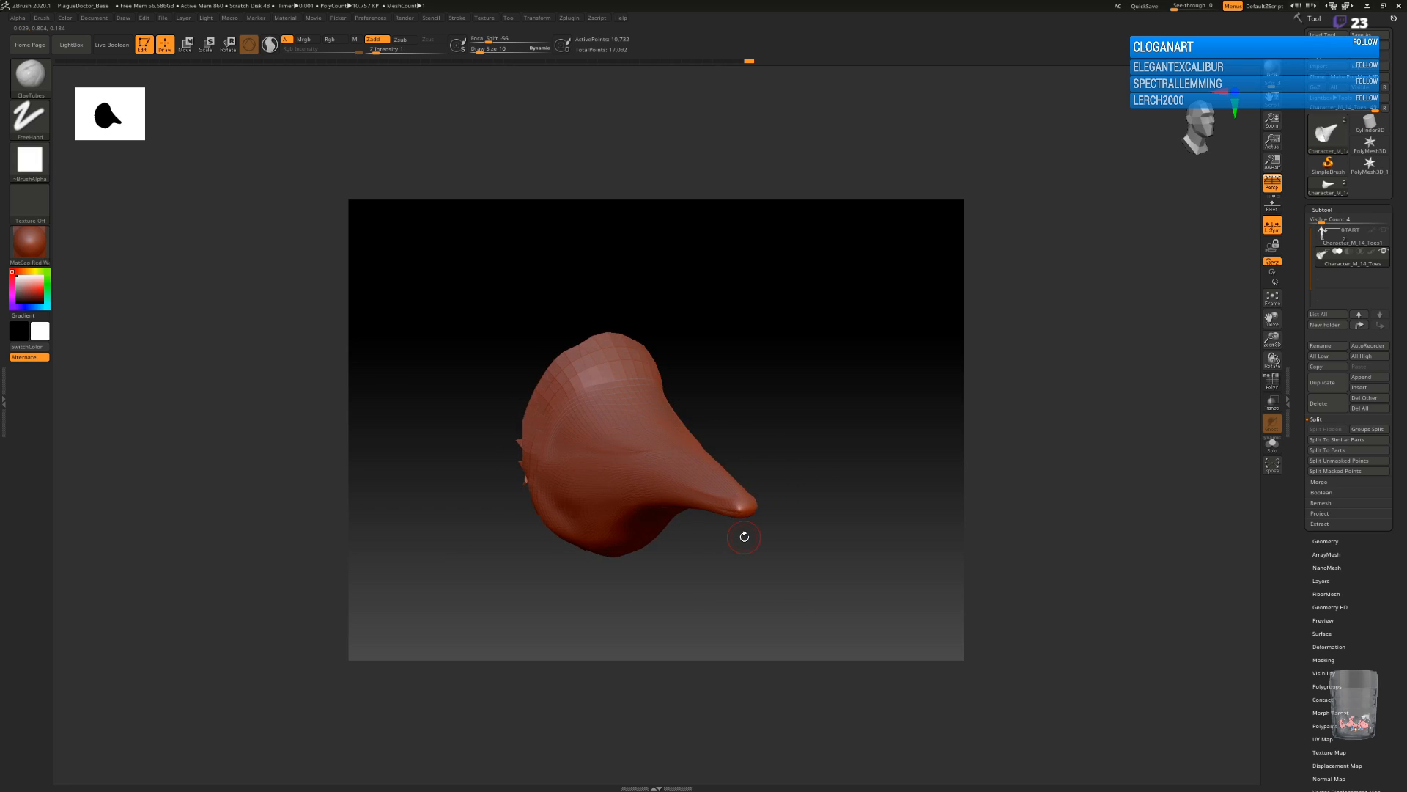
# Subdivide the mask mesh once and smooth the arched ridge beneath the beak.
pyautogui.click(1325, 541)
pyautogui.click(1324, 300)
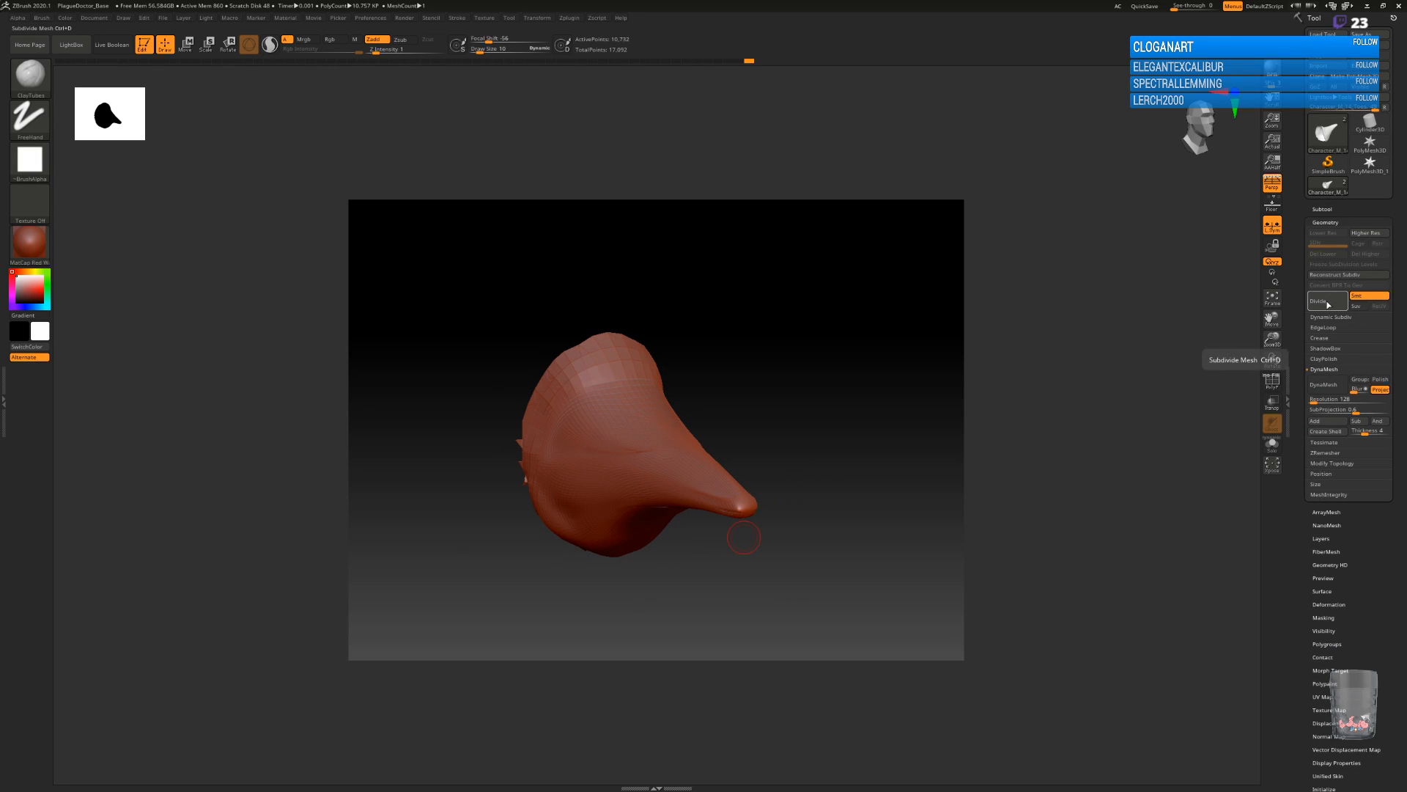
pyautogui.moveTo(792, 519)
pyautogui.mouseDown()
pyautogui.moveTo(838, 496)
pyautogui.moveTo(789, 423)
pyautogui.mouseUp()
pyautogui.press('shift')
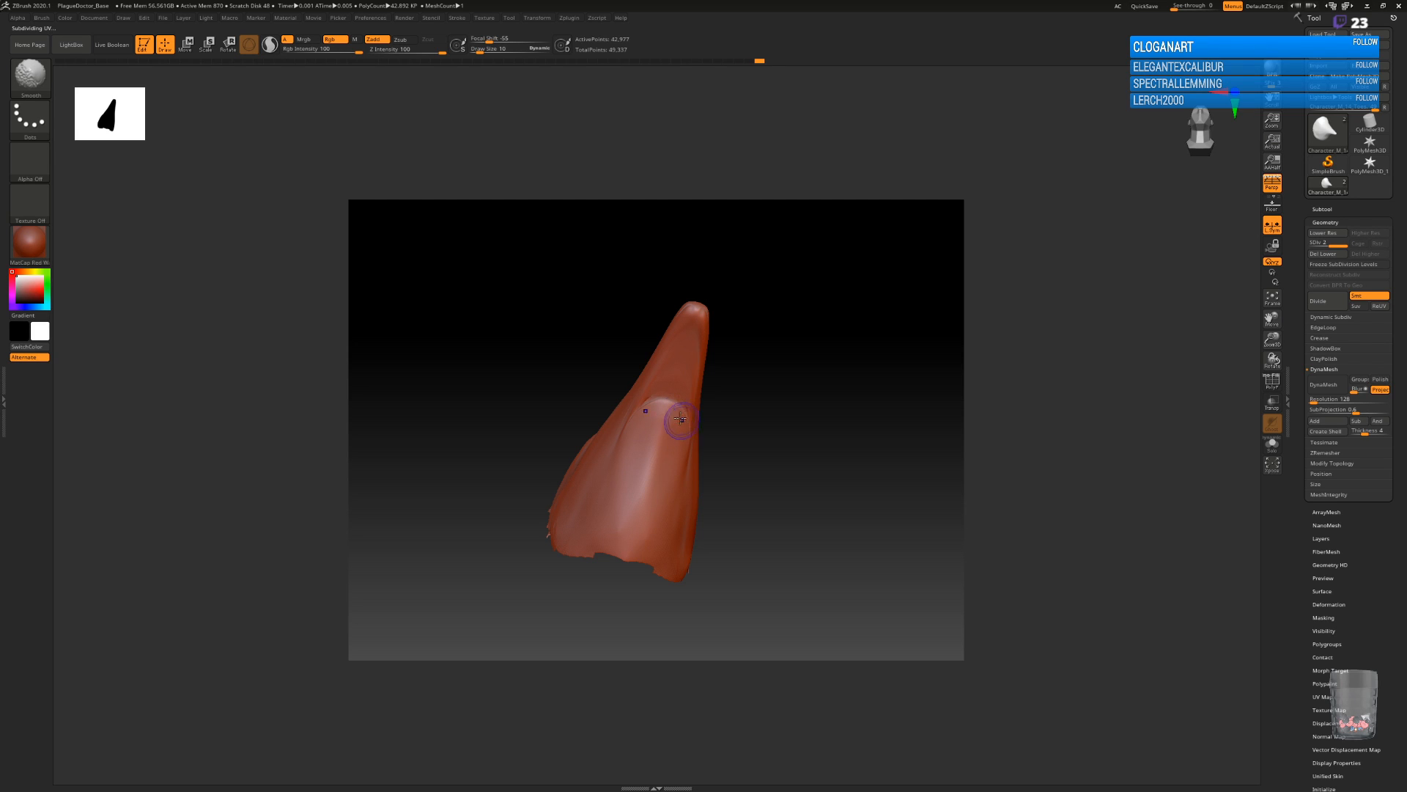
# Try to flatten the arched ridge beneath the beak using the Planar brush at Z Intensity 2, and undo the strokes.
pyautogui.press('b')
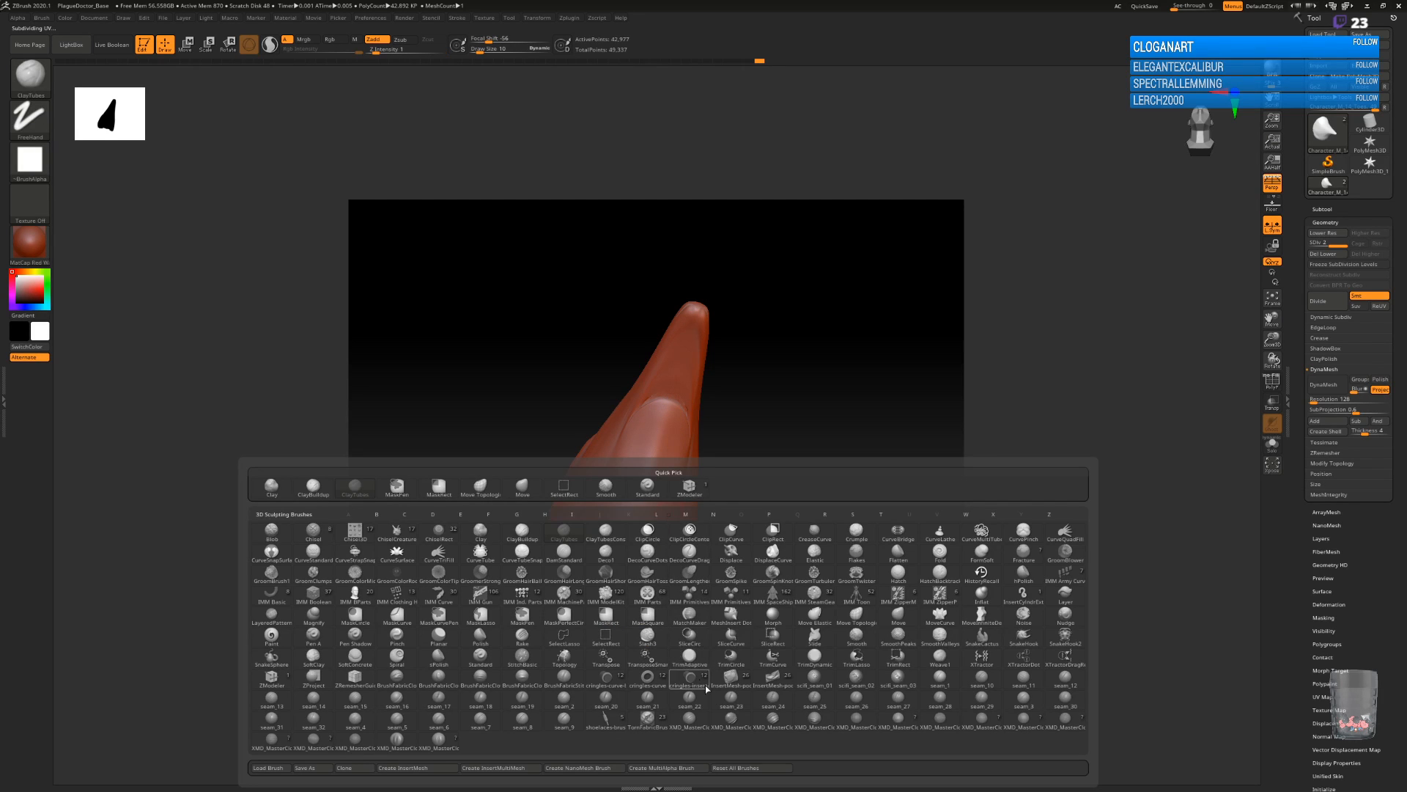
pyautogui.moveTo(948, 600)
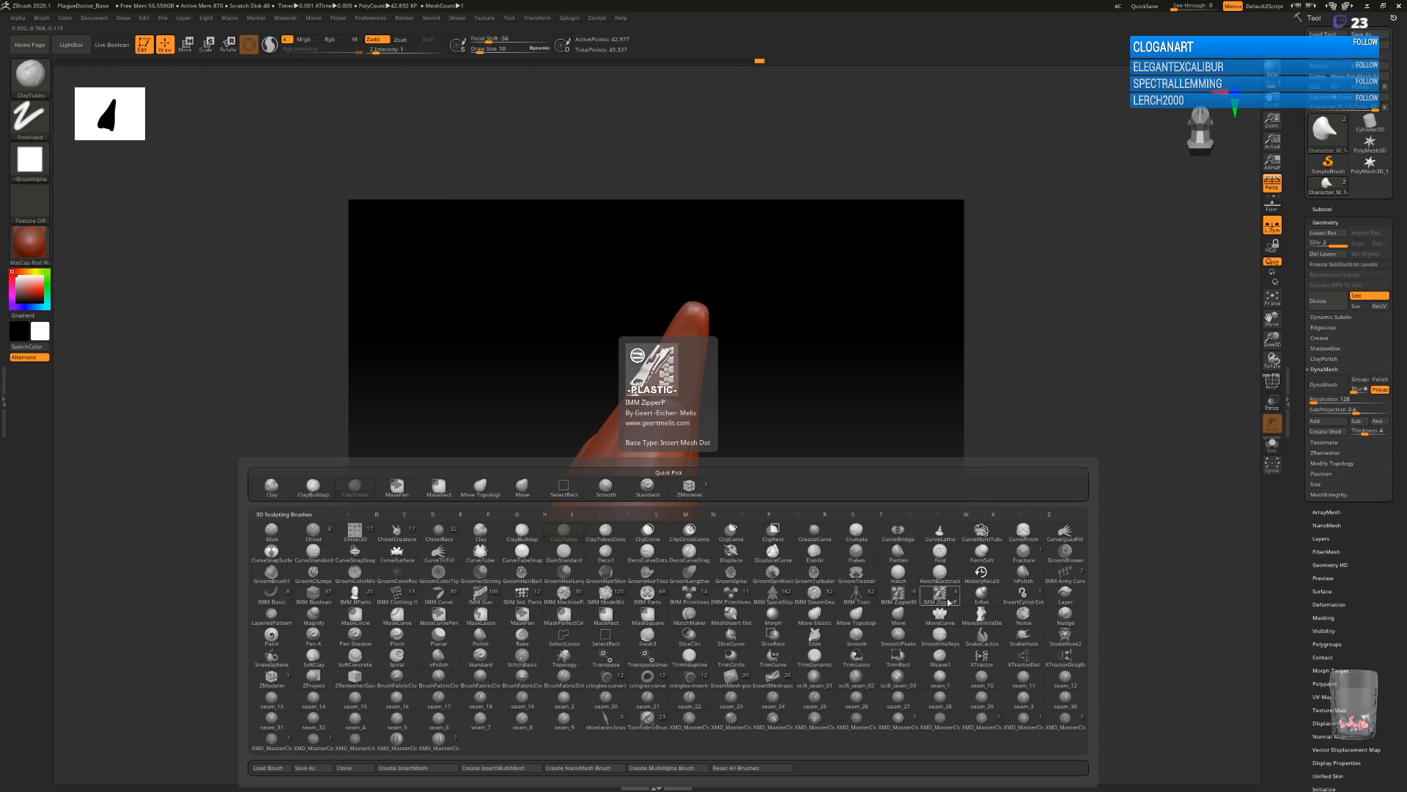
pyautogui.moveTo(1051, 591)
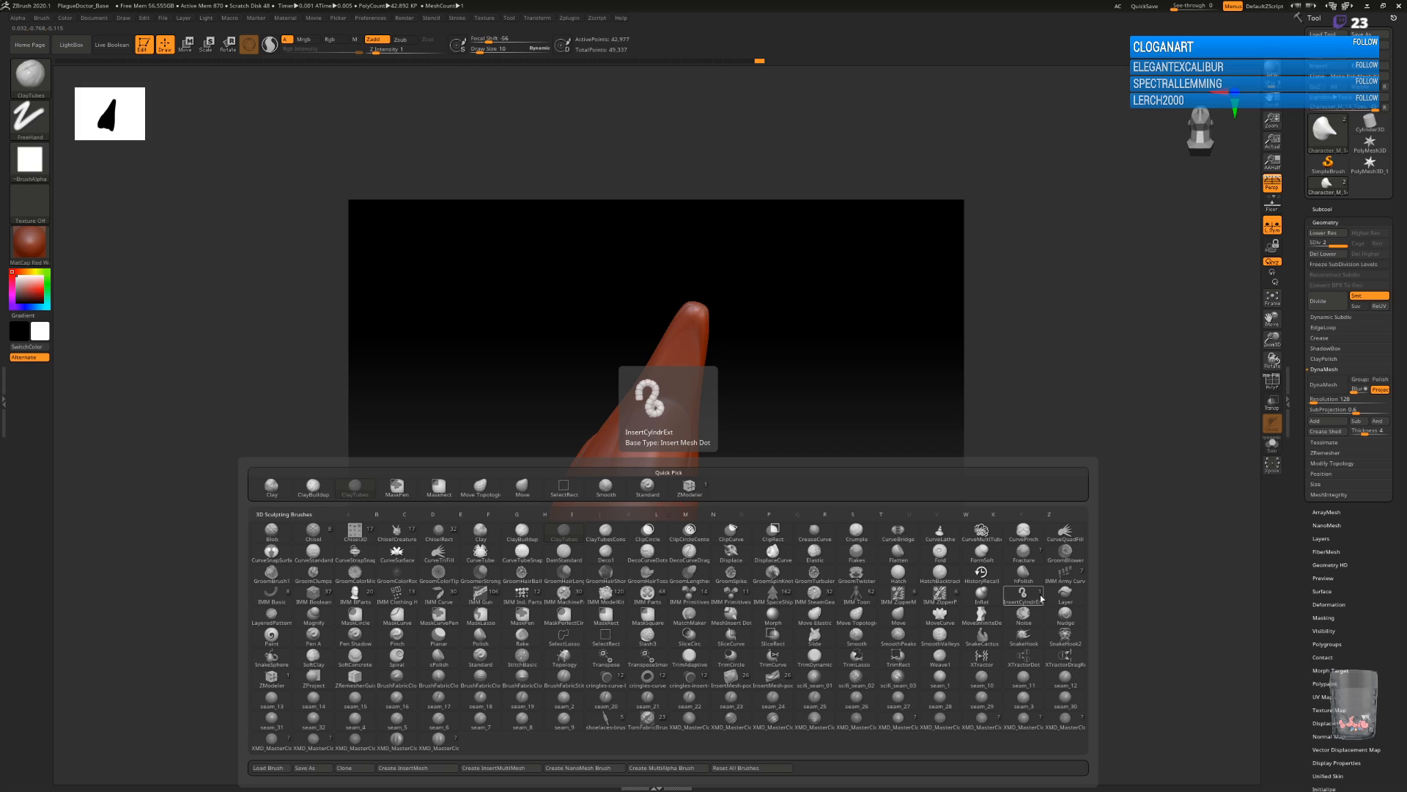
pyautogui.click(438, 635)
pyautogui.moveTo(659, 394); pyautogui.dragTo(651, 417)
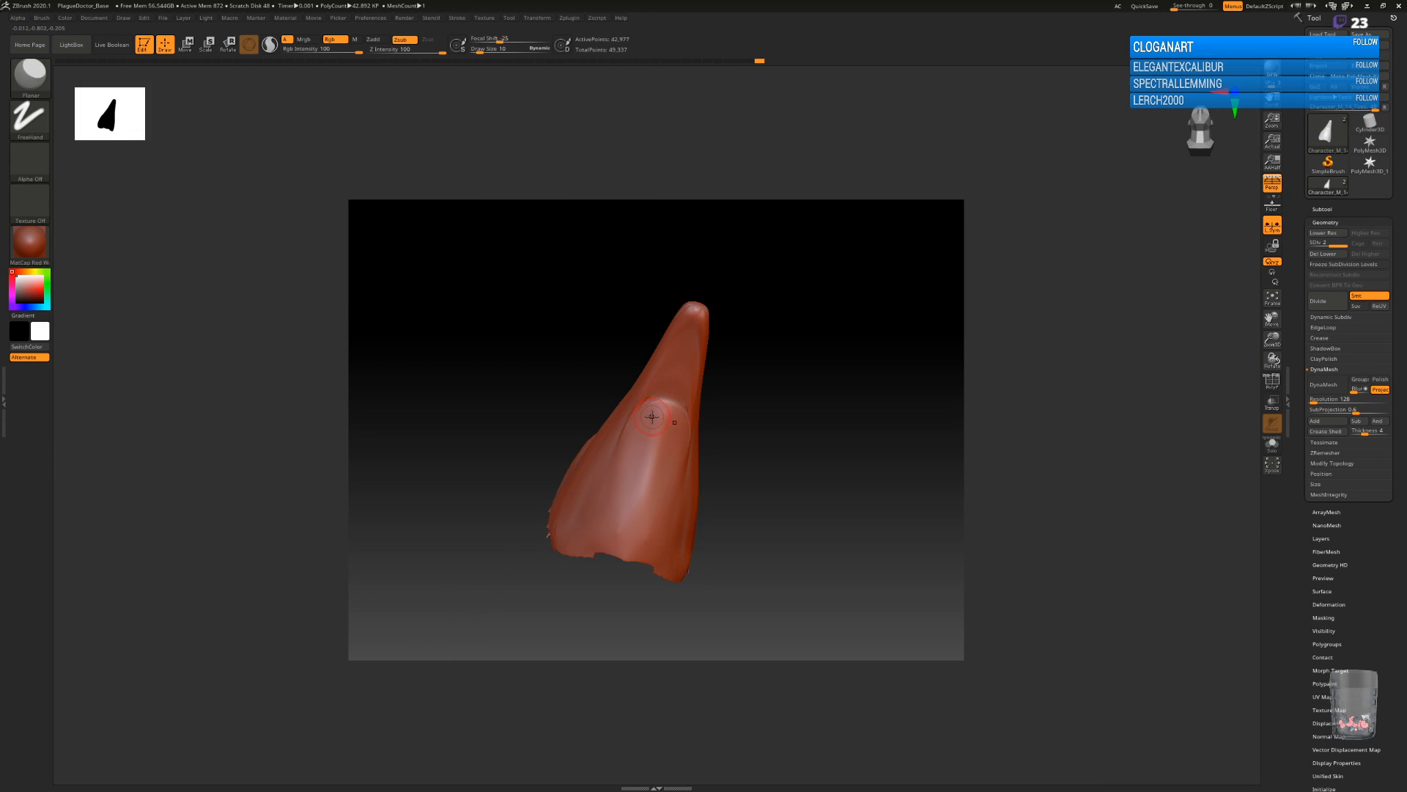
pyautogui.press('space')
pyautogui.press('space')
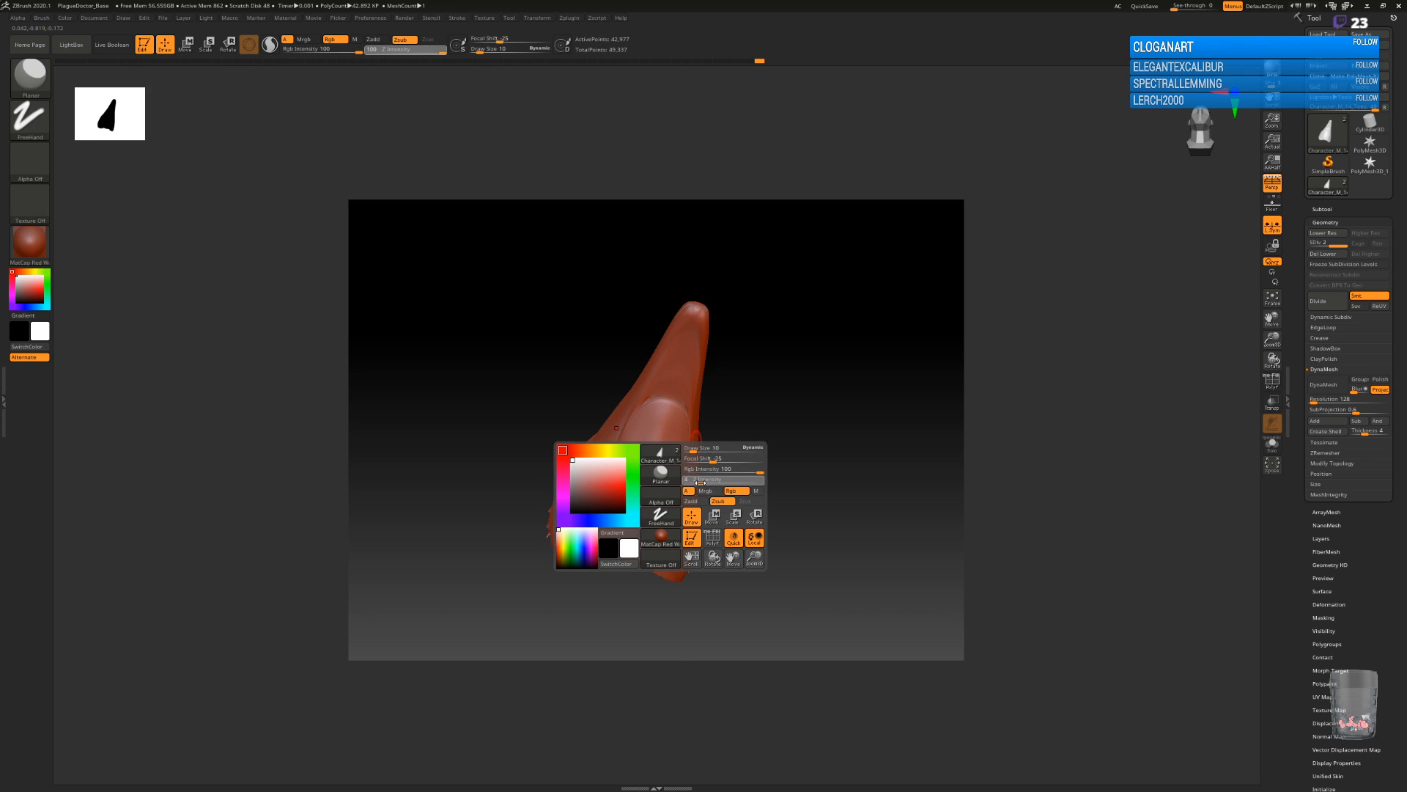
pyautogui.moveTo(694, 482); pyautogui.dragTo(689, 482)
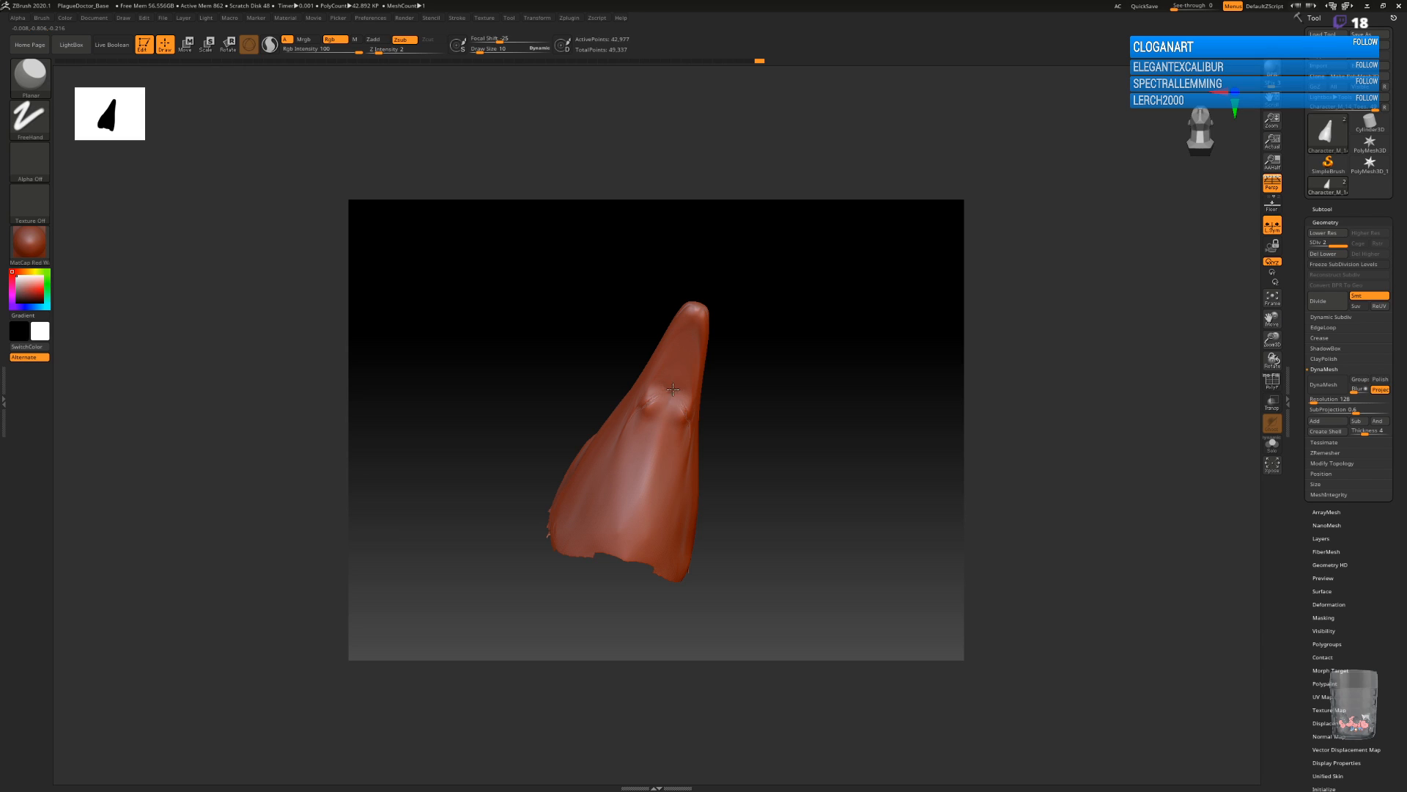
pyautogui.press('shift')
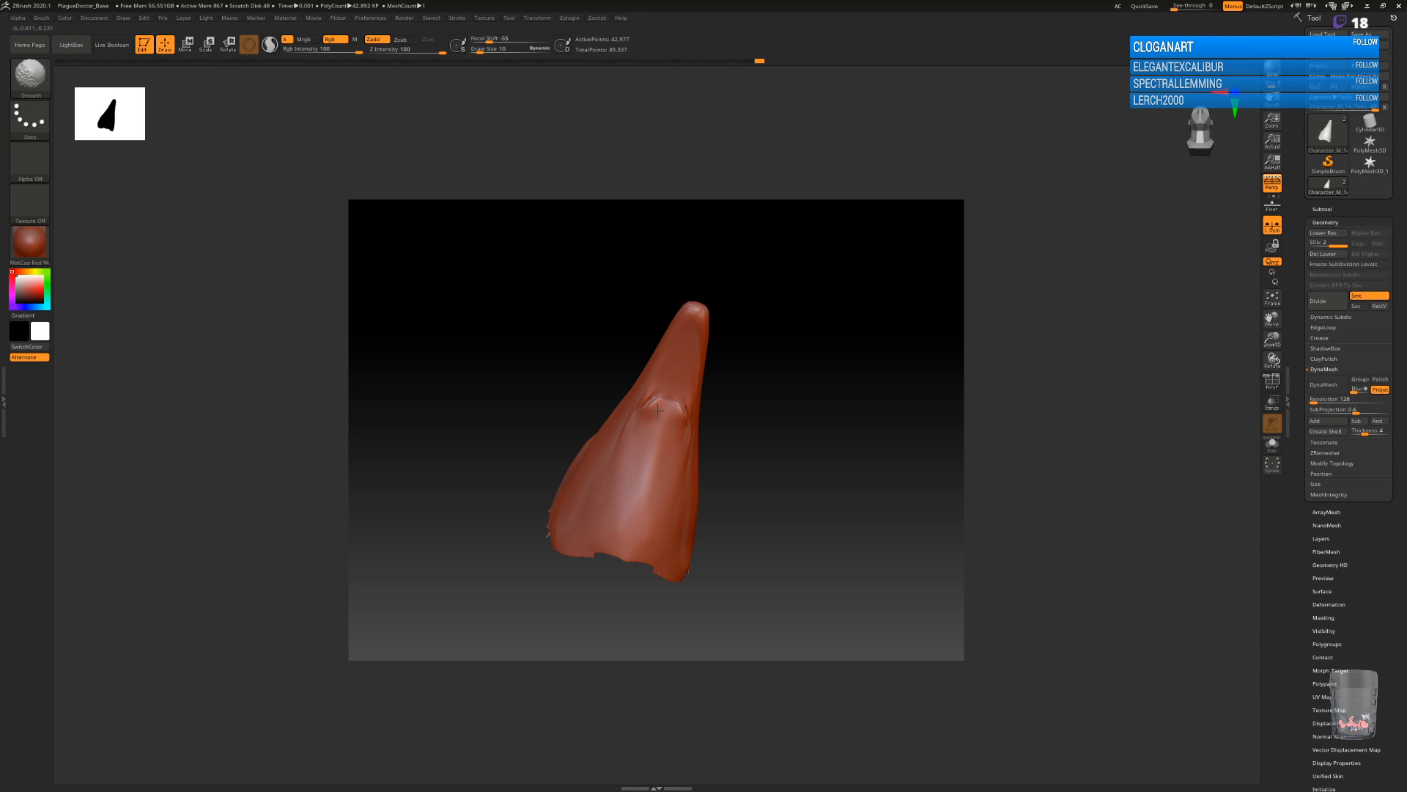
pyautogui.press('ctrl')
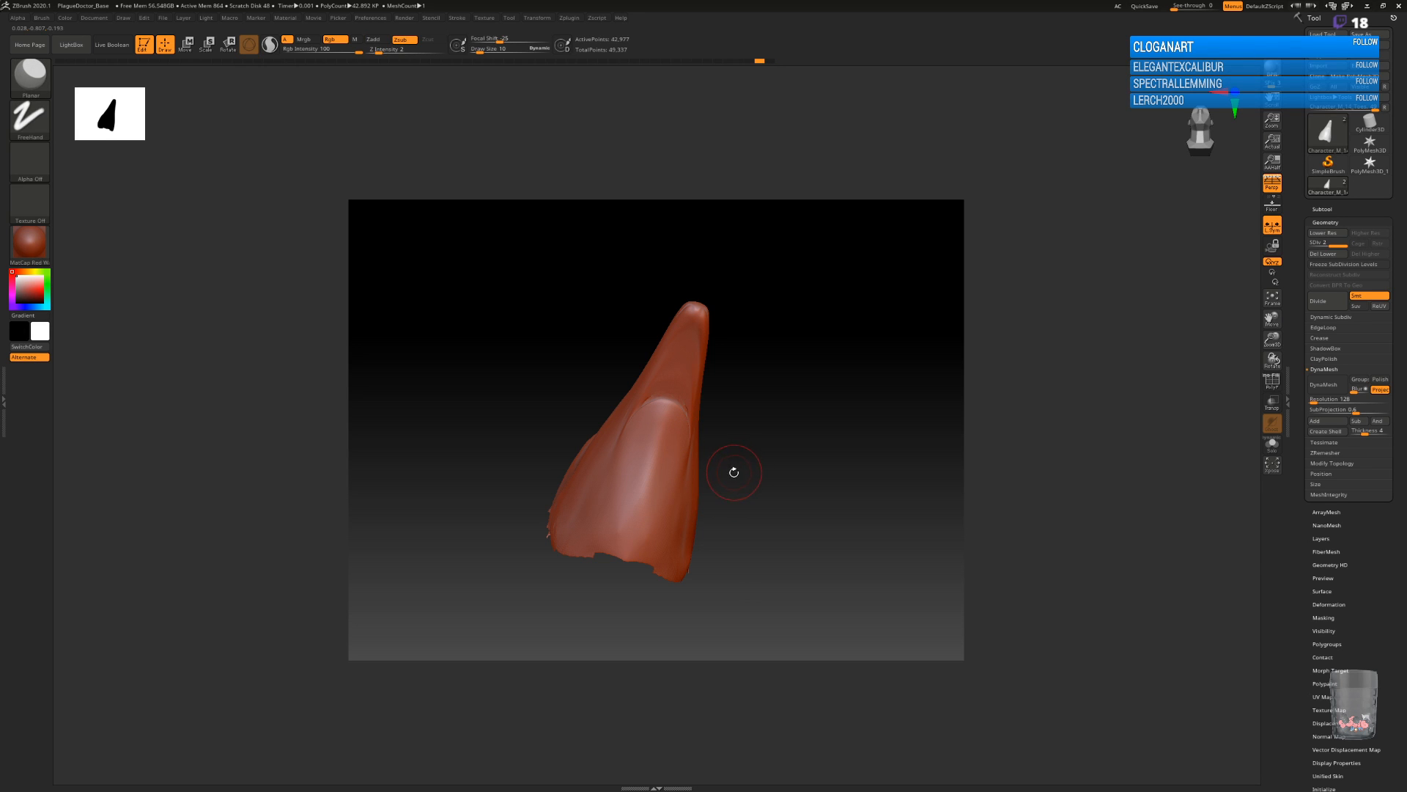
# Try to convert the mask to a DynaMesh, accepting the option to freeze its subdivision levels.
pyautogui.moveTo(750, 451); pyautogui.dragTo(776, 469)
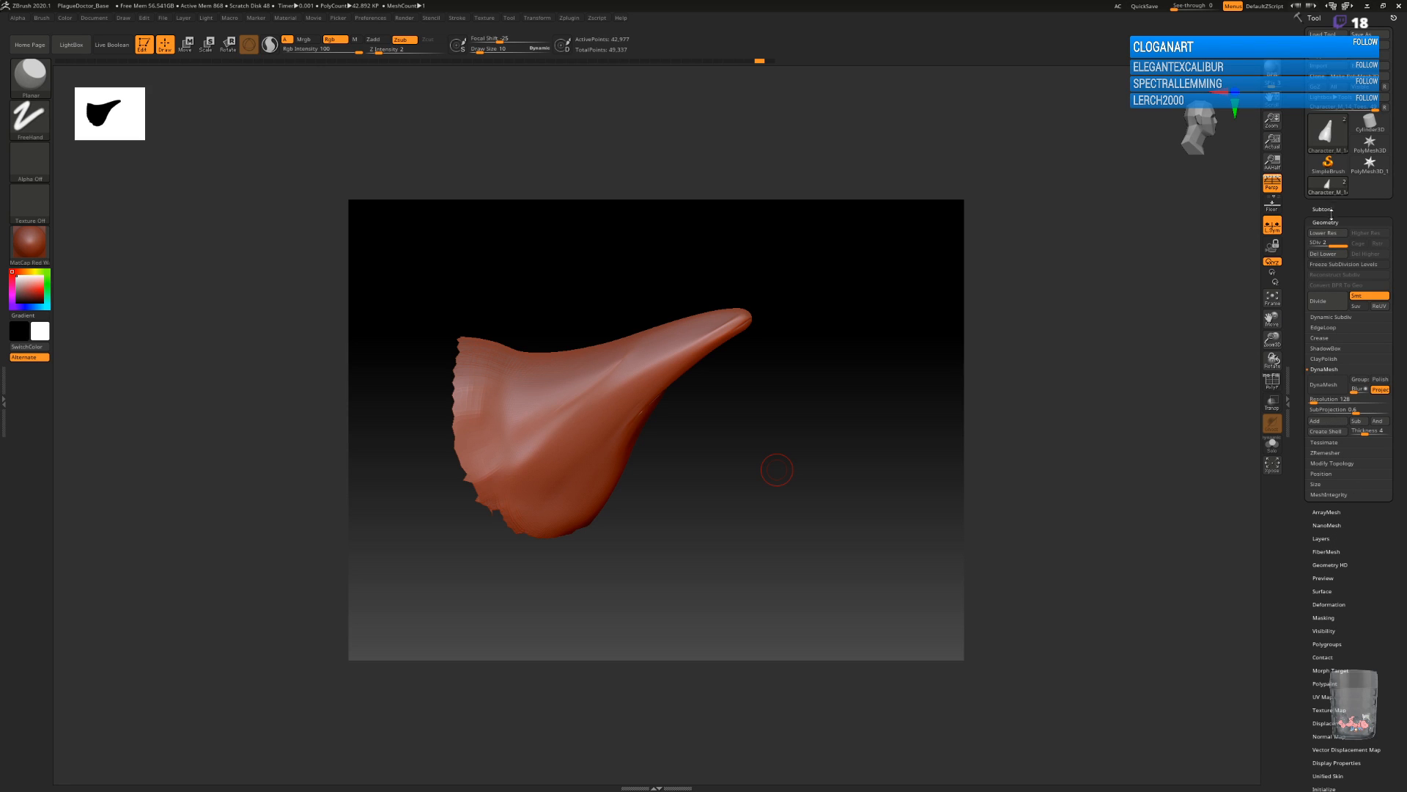
pyautogui.click(1337, 320)
pyautogui.click(1338, 319)
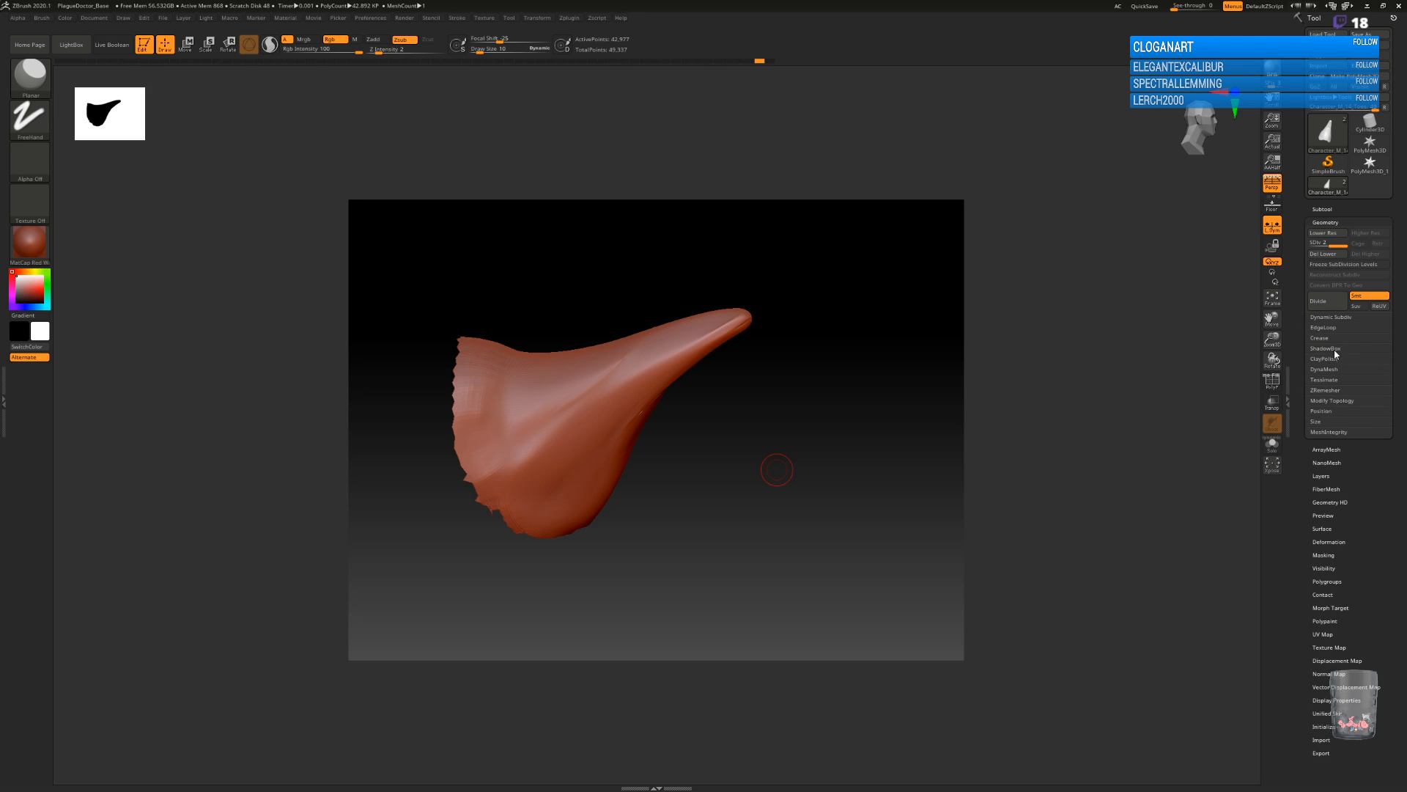
pyautogui.click(1331, 368)
pyautogui.click(1328, 384)
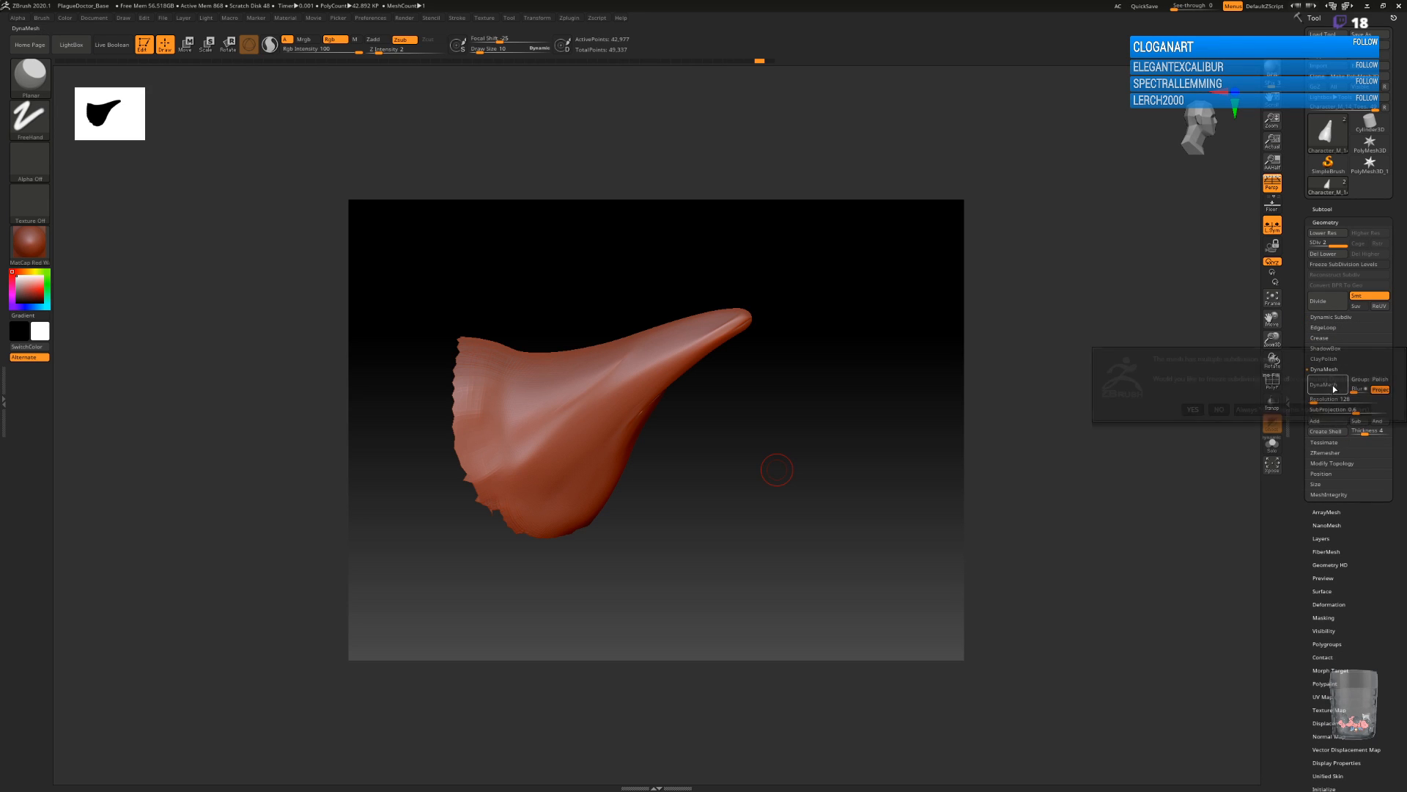
pyautogui.click(1192, 409)
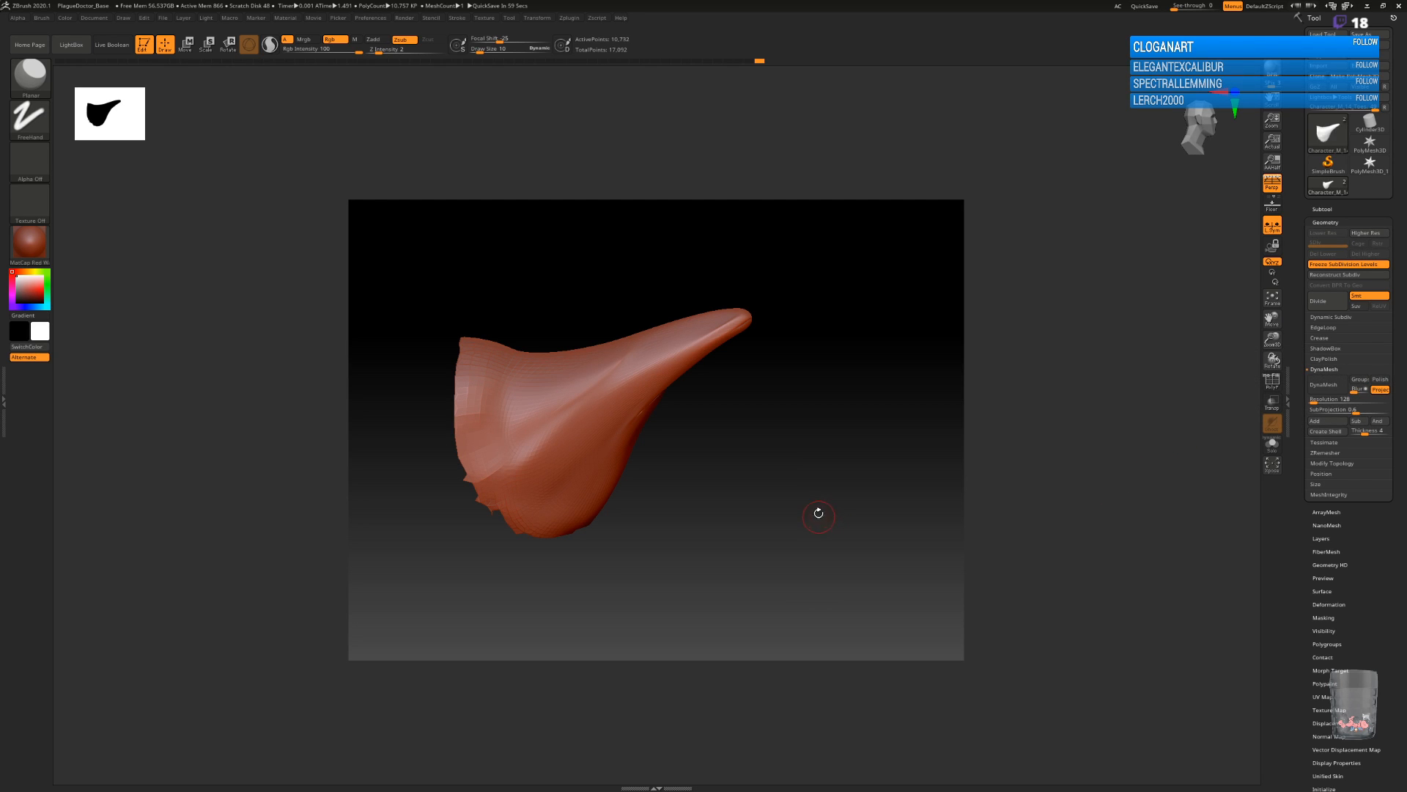
# Raise the DynaMesh resolution to 344.
pyautogui.moveTo(814, 521); pyautogui.dragTo(772, 495)
pyautogui.keyDown('ctrl'); pyautogui.moveTo(789, 441); pyautogui.dragTo(871, 552); pyautogui.keyUp('ctrl')
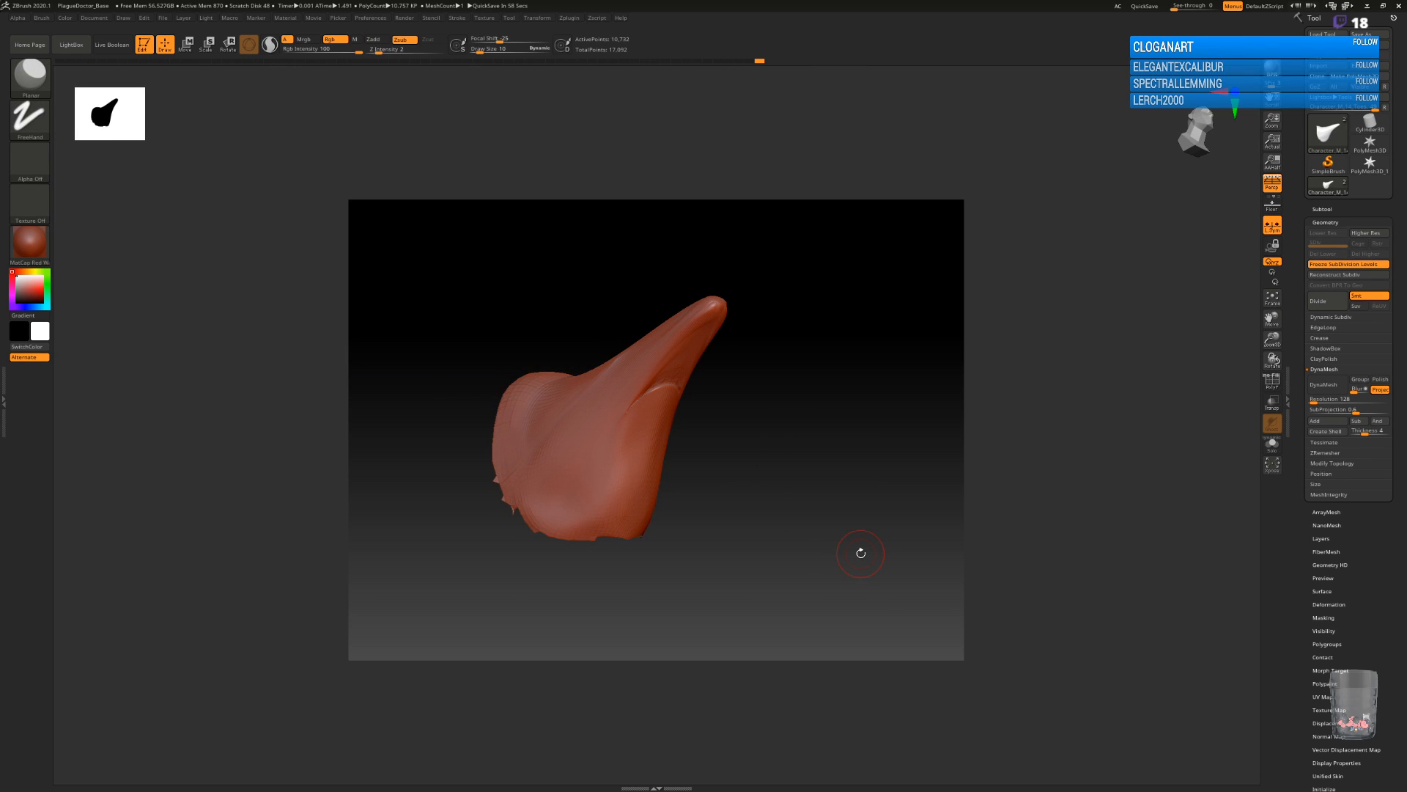
pyautogui.click(1314, 401)
pyautogui.moveTo(1317, 401); pyautogui.dragTo(1318, 401)
# Show the polyframe to examine the topology around the filled gap and side creases, and save the project as PlagueDoctor_Test.
pyautogui.moveTo(882, 497)
pyautogui.mouseDown()
pyautogui.moveTo(782, 461)
pyautogui.moveTo(822, 473)
pyautogui.moveTo(804, 469)
pyautogui.moveTo(792, 503)
pyautogui.moveTo(832, 556)
pyautogui.moveTo(784, 520)
pyautogui.moveTo(770, 569)
pyautogui.moveTo(763, 416)
pyautogui.moveTo(732, 364)
pyautogui.moveTo(711, 373)
pyautogui.moveTo(720, 428)
pyautogui.moveTo(772, 417)
pyautogui.moveTo(787, 570)
pyautogui.mouseUp()
pyautogui.click(1272, 380)
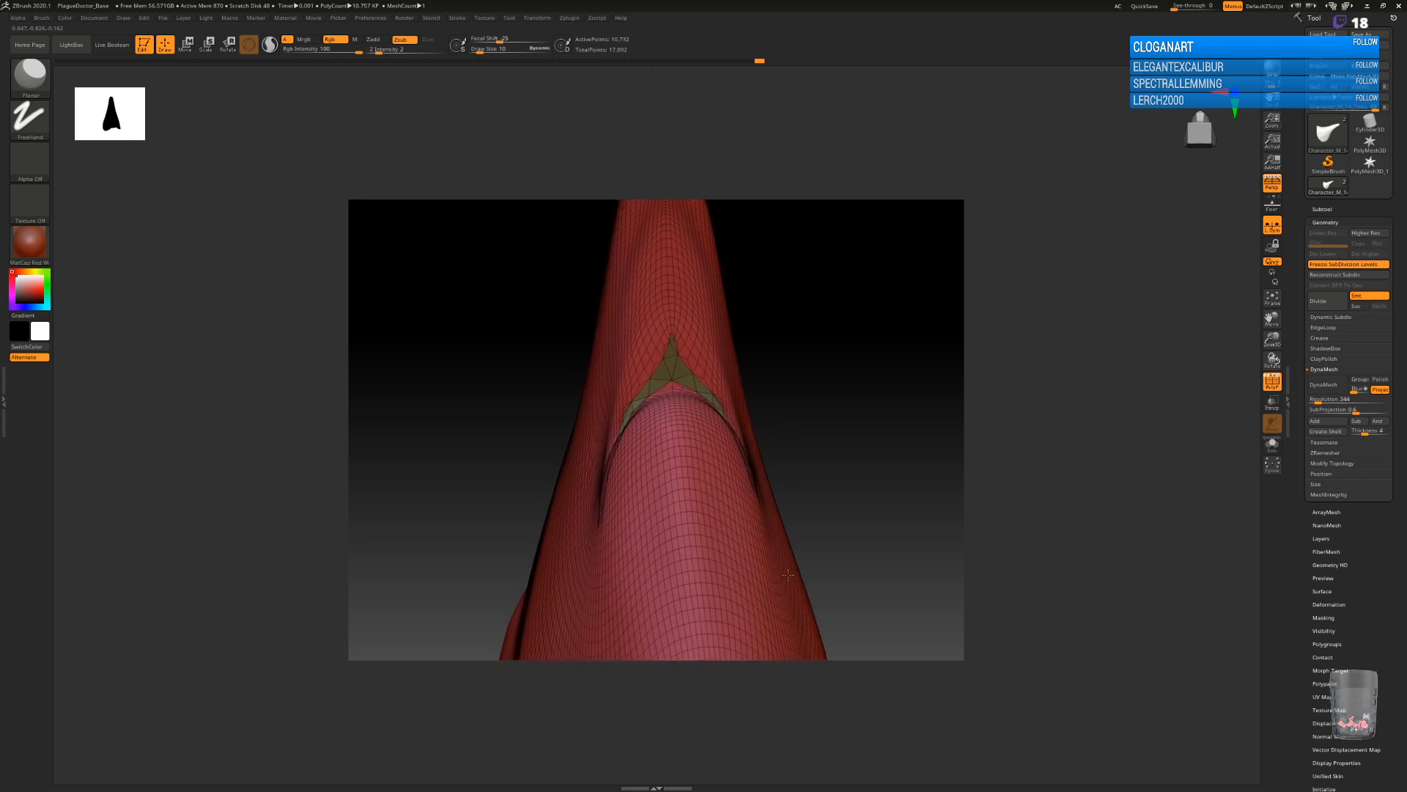
pyautogui.moveTo(842, 459)
pyautogui.mouseDown()
pyautogui.moveTo(826, 383)
pyautogui.moveTo(884, 465)
pyautogui.moveTo(757, 505)
pyautogui.moveTo(779, 437)
pyautogui.moveTo(757, 437)
pyautogui.moveTo(770, 393)
pyautogui.moveTo(826, 459)
pyautogui.mouseUp()
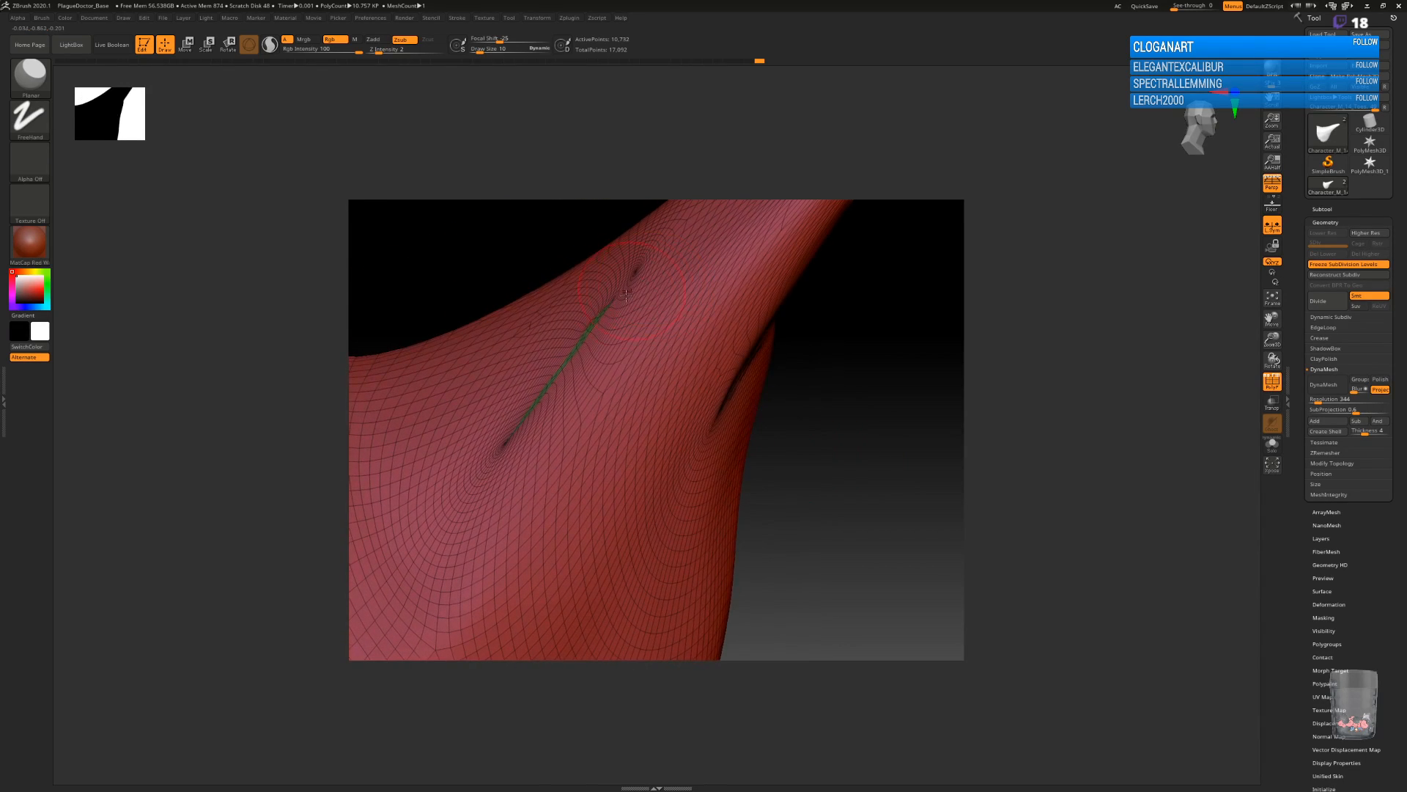
pyautogui.moveTo(813, 387)
pyautogui.mouseDown()
pyautogui.moveTo(839, 421)
pyautogui.moveTo(842, 469)
pyautogui.moveTo(811, 349)
pyautogui.moveTo(859, 453)
pyautogui.moveTo(769, 449)
pyautogui.moveTo(810, 393)
pyautogui.moveTo(854, 467)
pyautogui.moveTo(920, 450)
pyautogui.moveTo(892, 471)
pyautogui.moveTo(807, 451)
pyautogui.moveTo(804, 402)
pyautogui.moveTo(873, 308)
pyautogui.moveTo(864, 317)
pyautogui.moveTo(854, 271)
pyautogui.mouseUp()
pyautogui.moveTo(842, 345)
pyautogui.mouseDown()
pyautogui.moveTo(833, 449)
pyautogui.moveTo(802, 520)
pyautogui.moveTo(876, 346)
pyautogui.moveTo(810, 446)
pyautogui.moveTo(813, 481)
pyautogui.mouseUp()
pyautogui.press('ctrl')
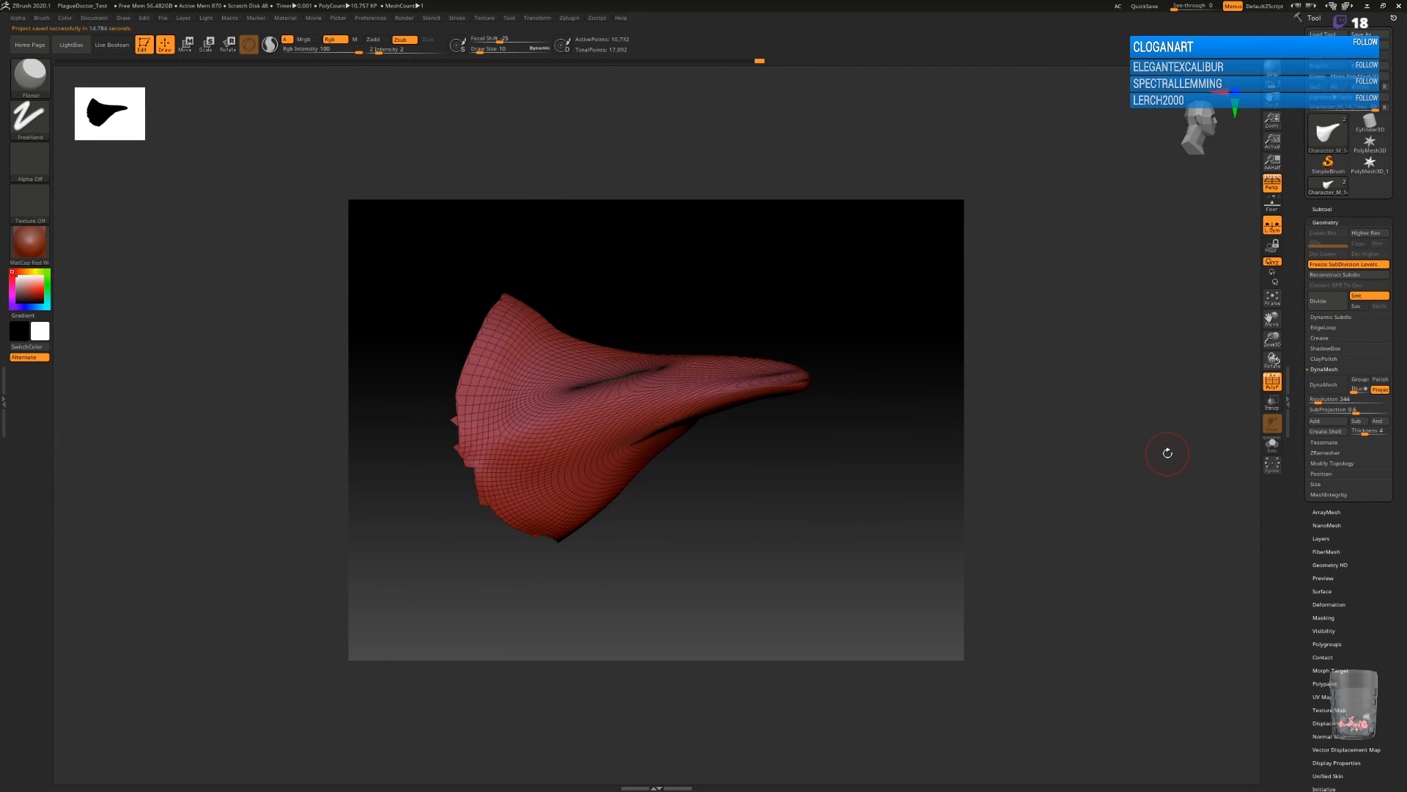
# Add a new sculpting layer to the mask and name it blah.
pyautogui.click(1333, 220)
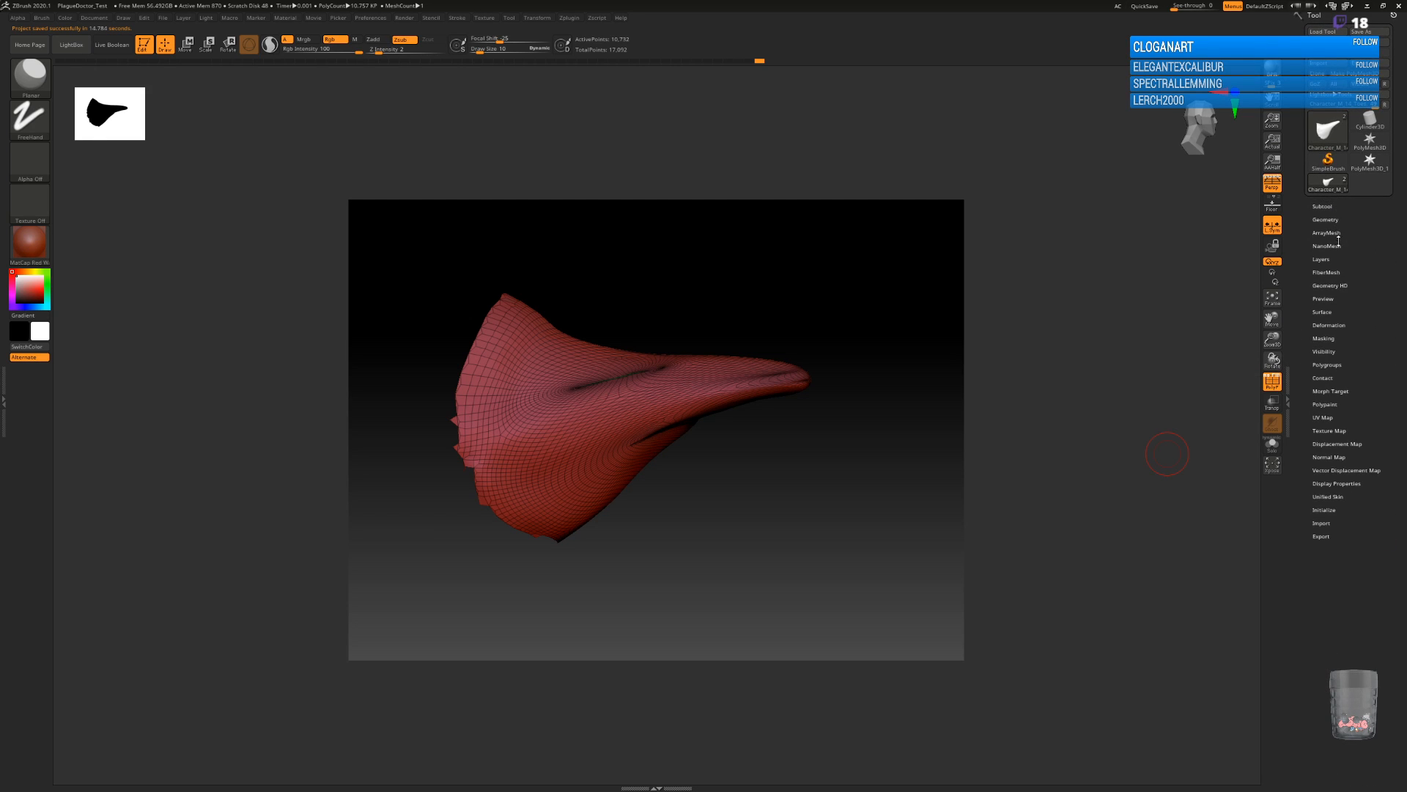
pyautogui.click(1325, 258)
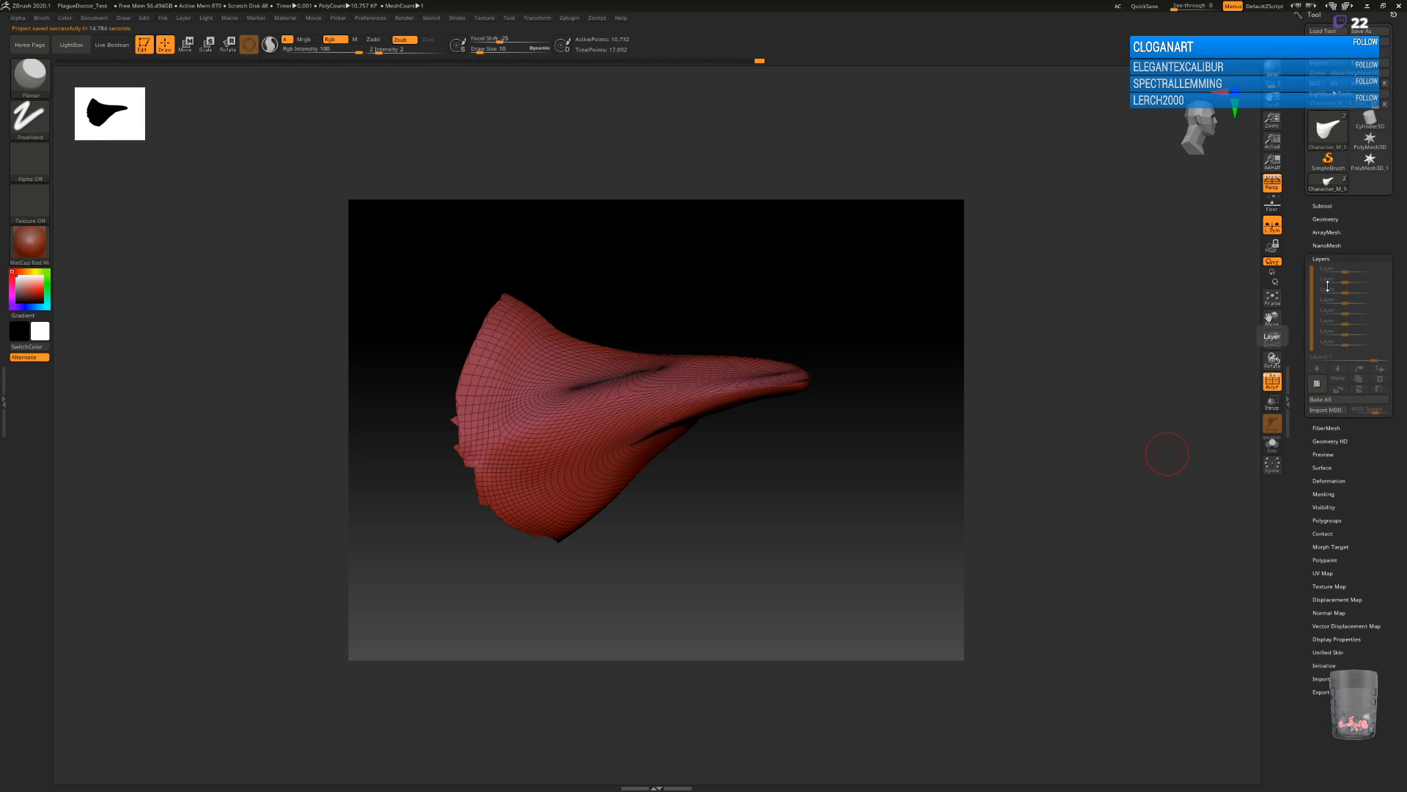
pyautogui.click(1317, 385)
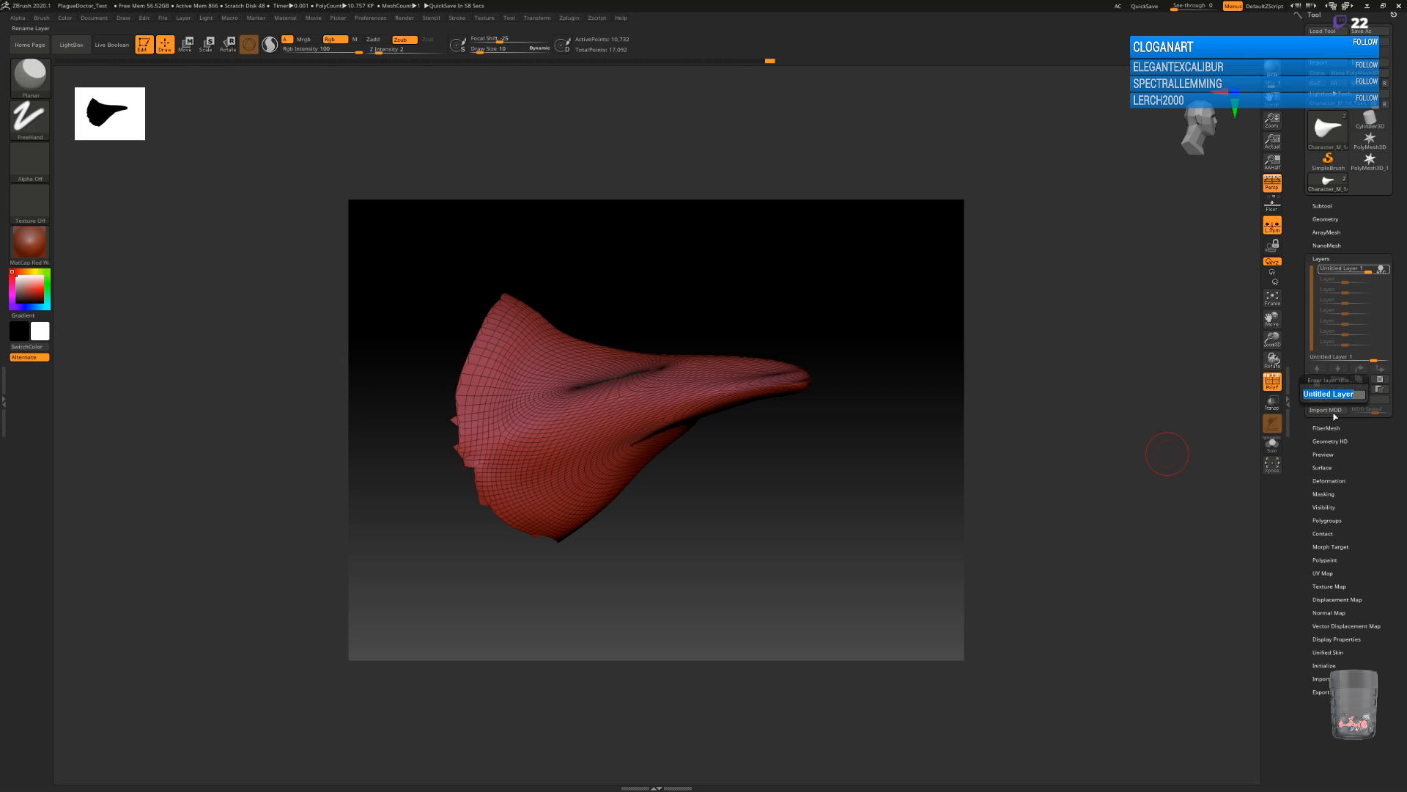
pyautogui.write('b')
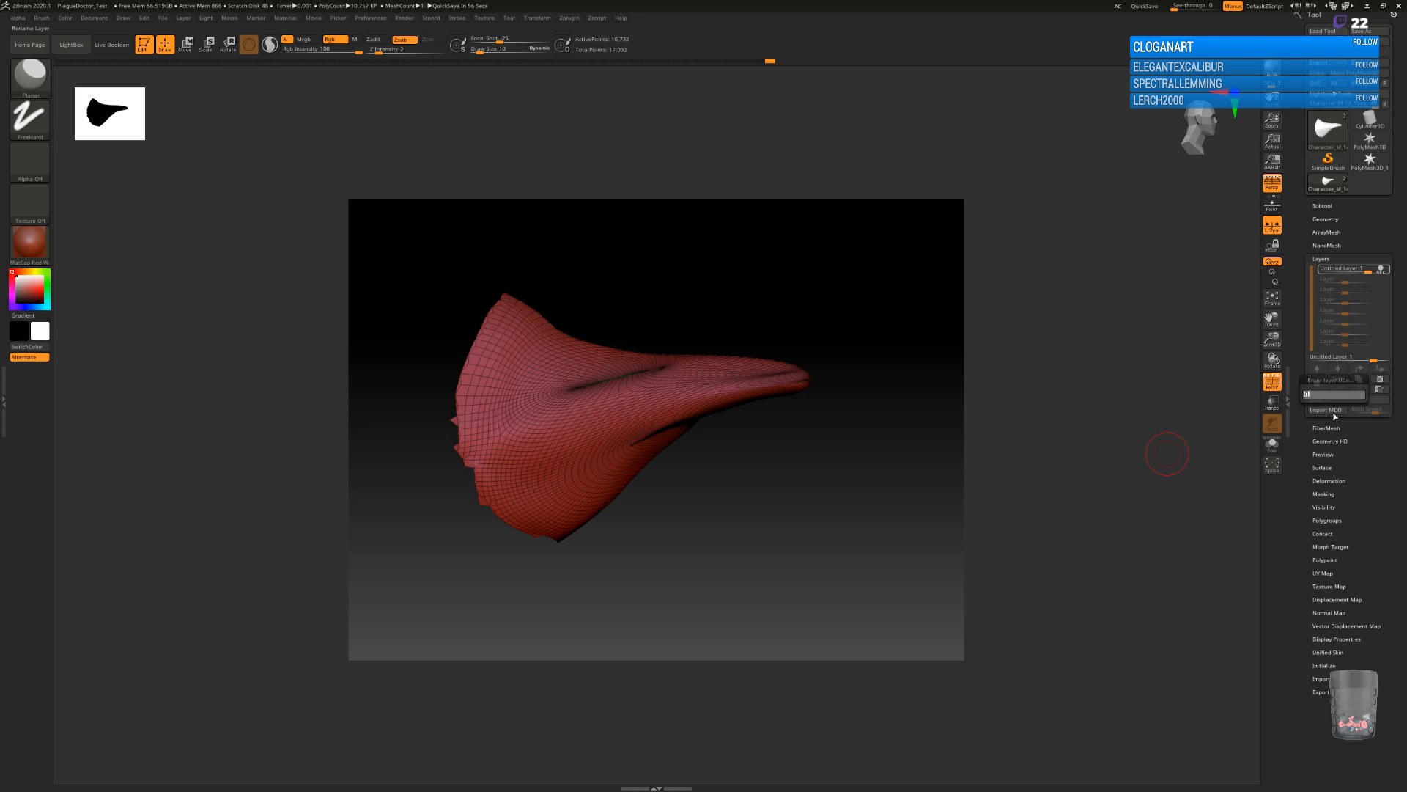
pyautogui.write('lah')
pyautogui.press('Return')
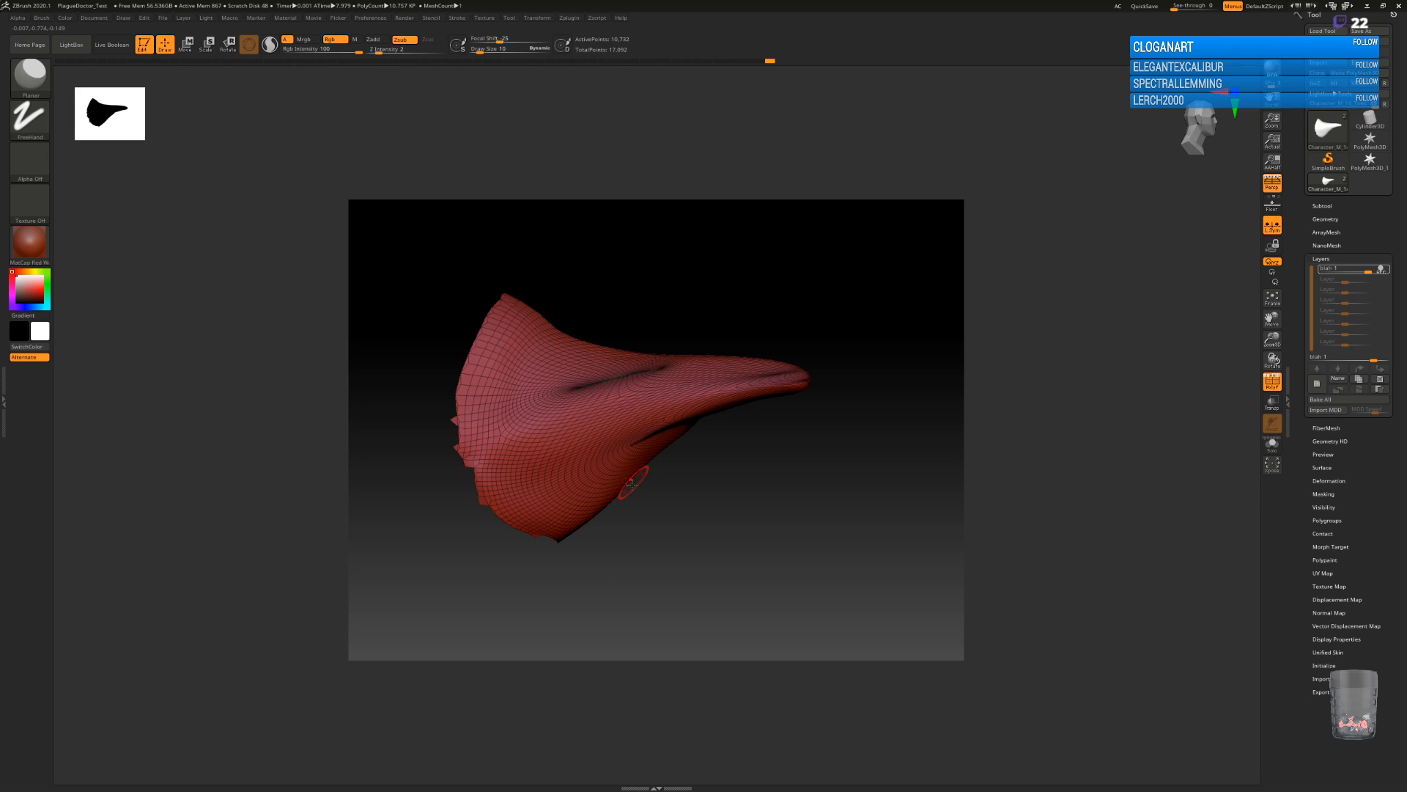
# Switch to the DamStandard brush and hide the polyframe on the mask.
pyautogui.press('b')
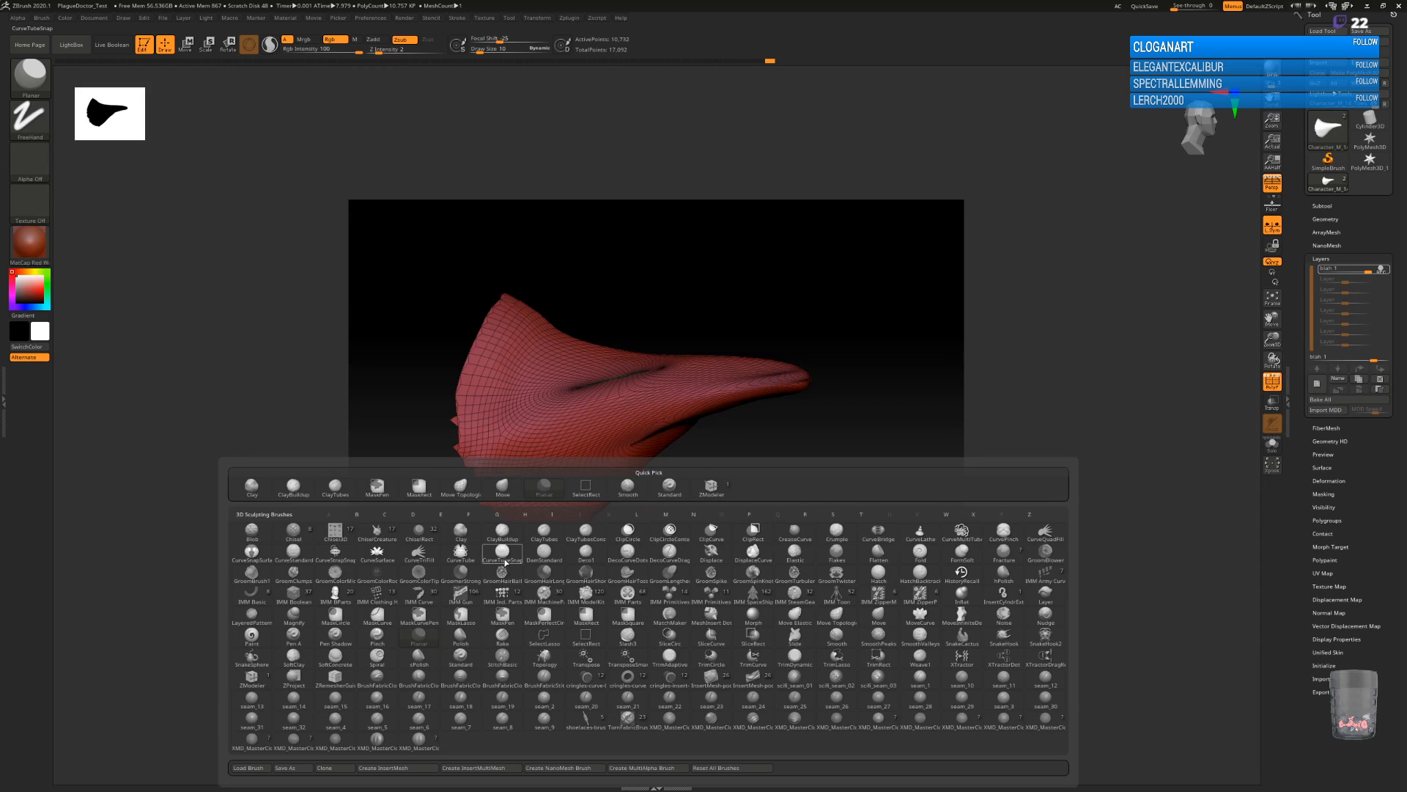
pyautogui.moveTo(532, 563)
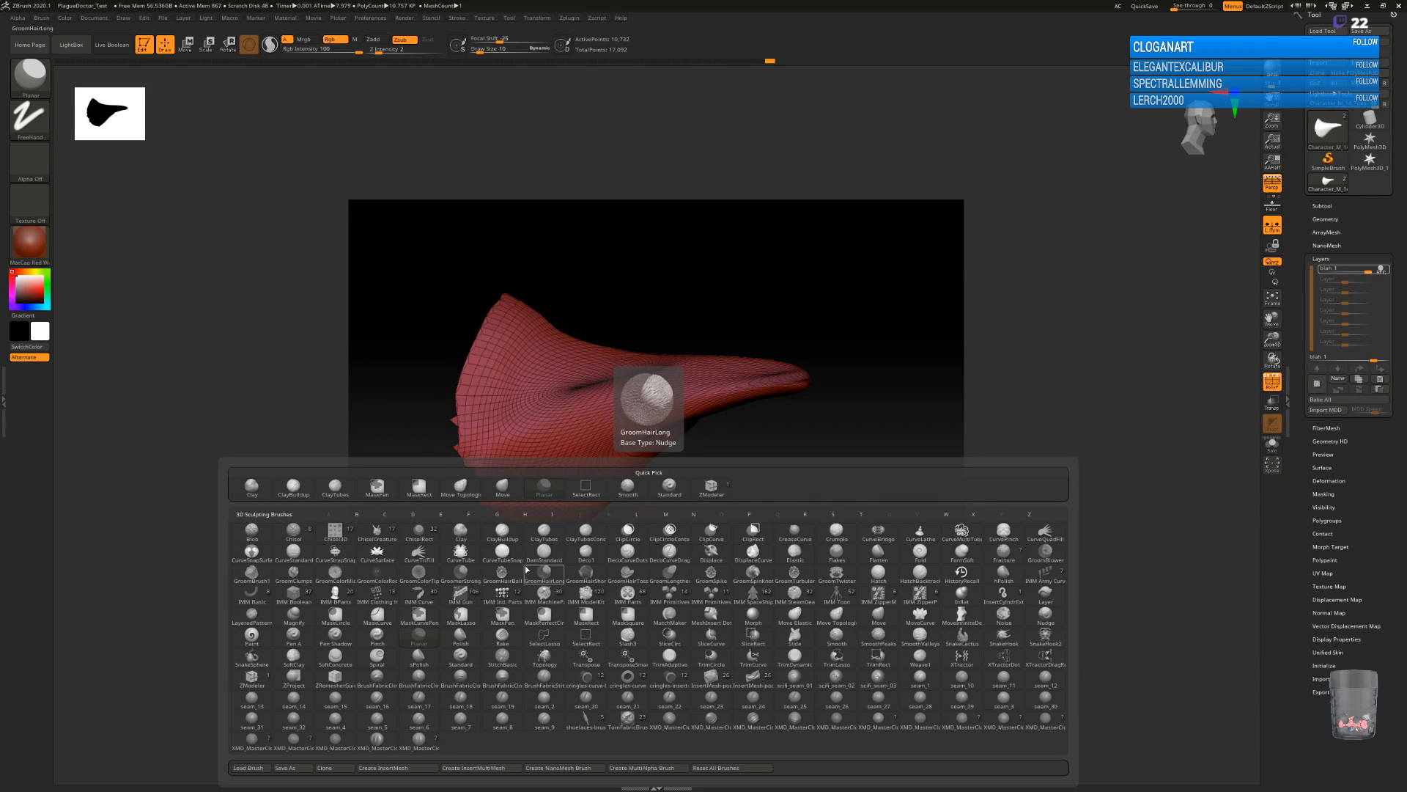
pyautogui.press('d')
pyautogui.click(548, 561)
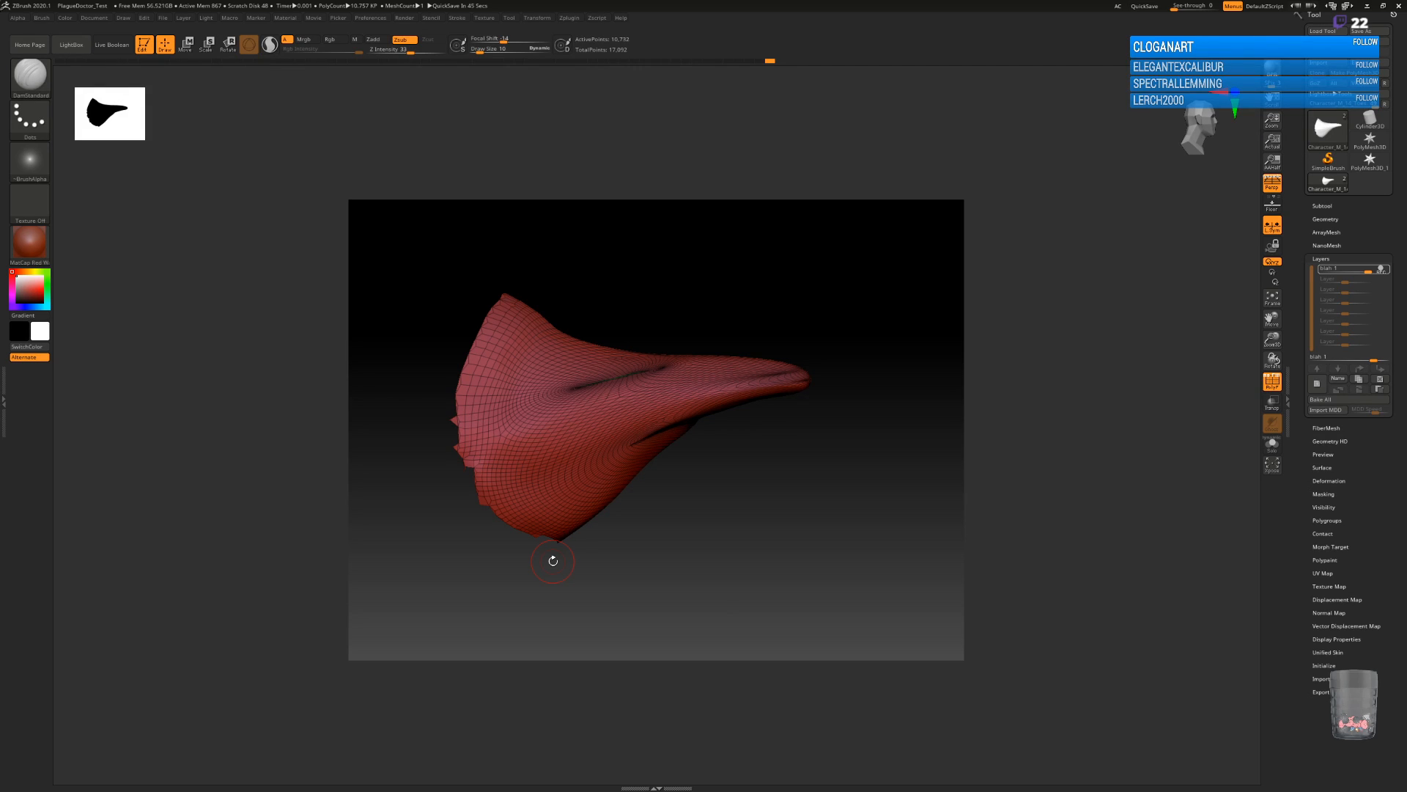
pyautogui.moveTo(837, 493); pyautogui.dragTo(767, 407)
pyautogui.click(1271, 380)
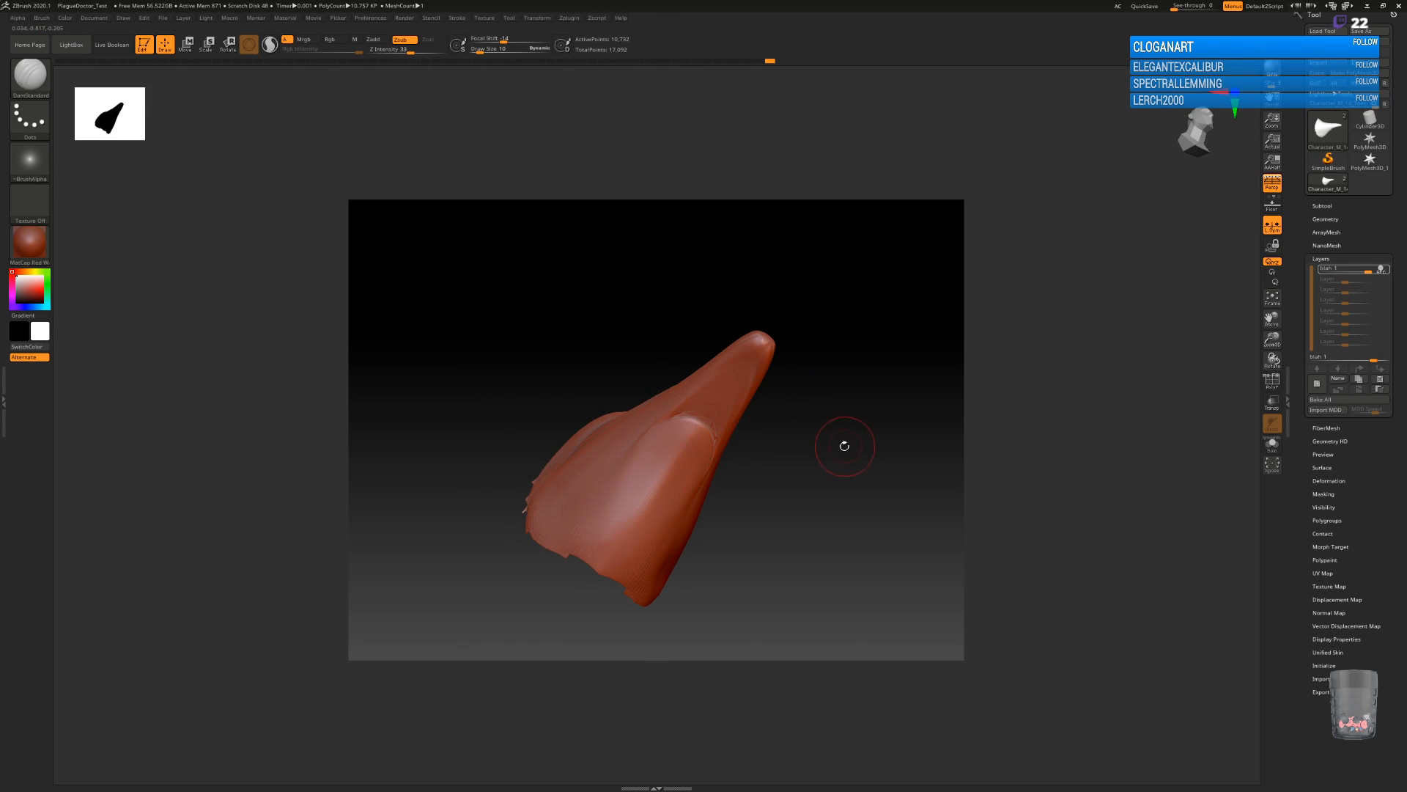
# Carve creases along both sides of the beak's underside and down the cheek toward the mask's lower edge.
pyautogui.moveTo(832, 453)
pyautogui.mouseDown()
pyautogui.moveTo(763, 402)
pyautogui.moveTo(779, 464)
pyautogui.moveTo(805, 438)
pyautogui.moveTo(787, 409)
pyautogui.mouseUp()
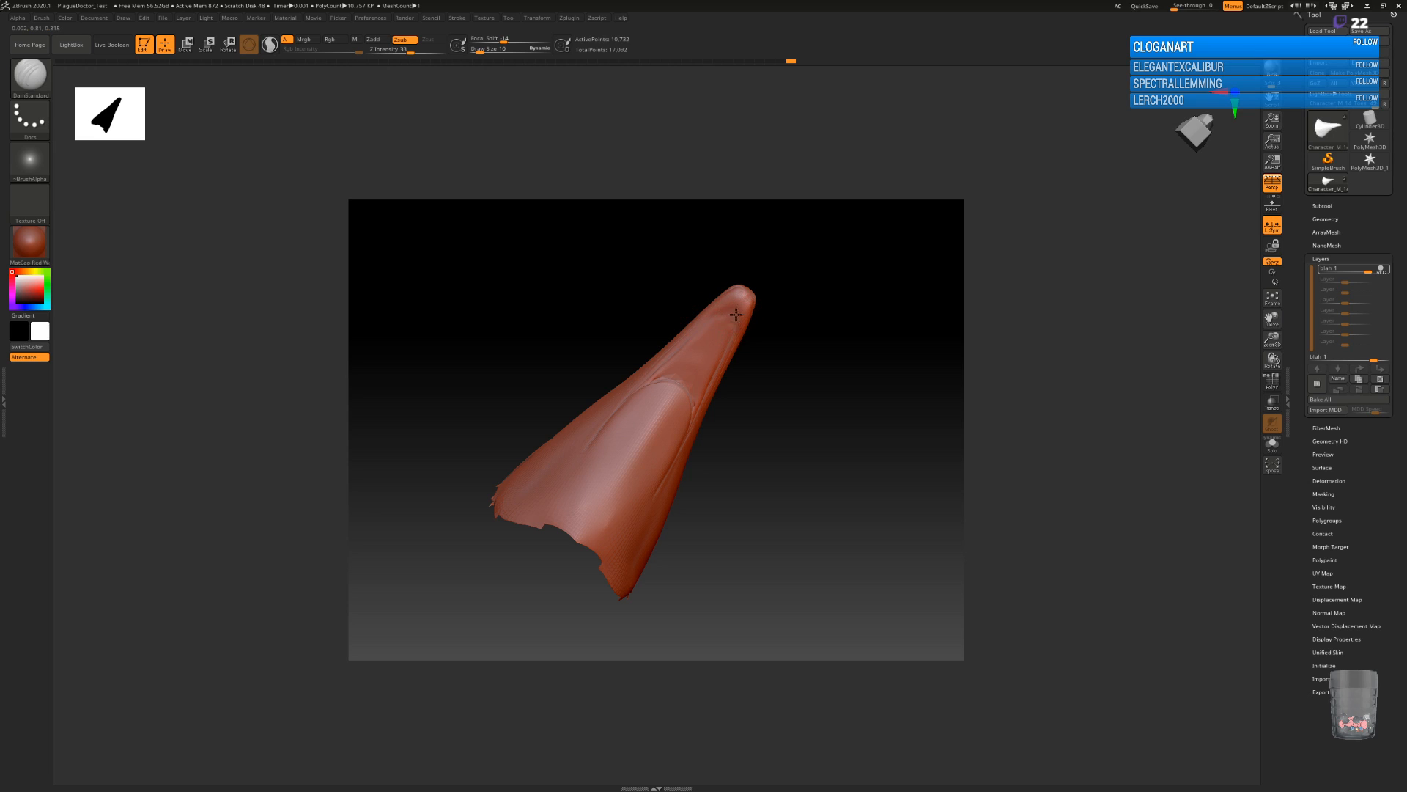
pyautogui.moveTo(828, 375); pyautogui.dragTo(724, 396)
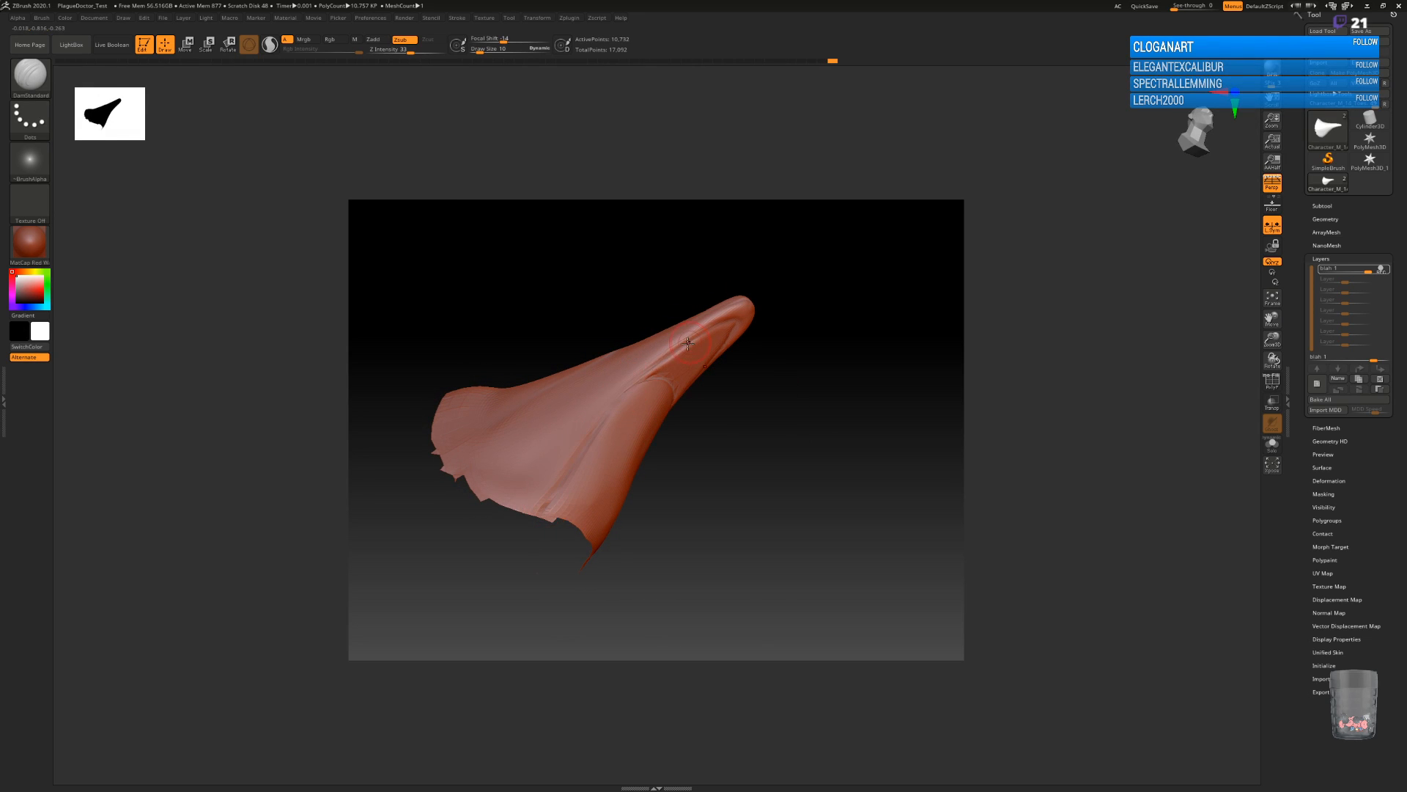
pyautogui.moveTo(680, 459); pyautogui.dragTo(812, 445)
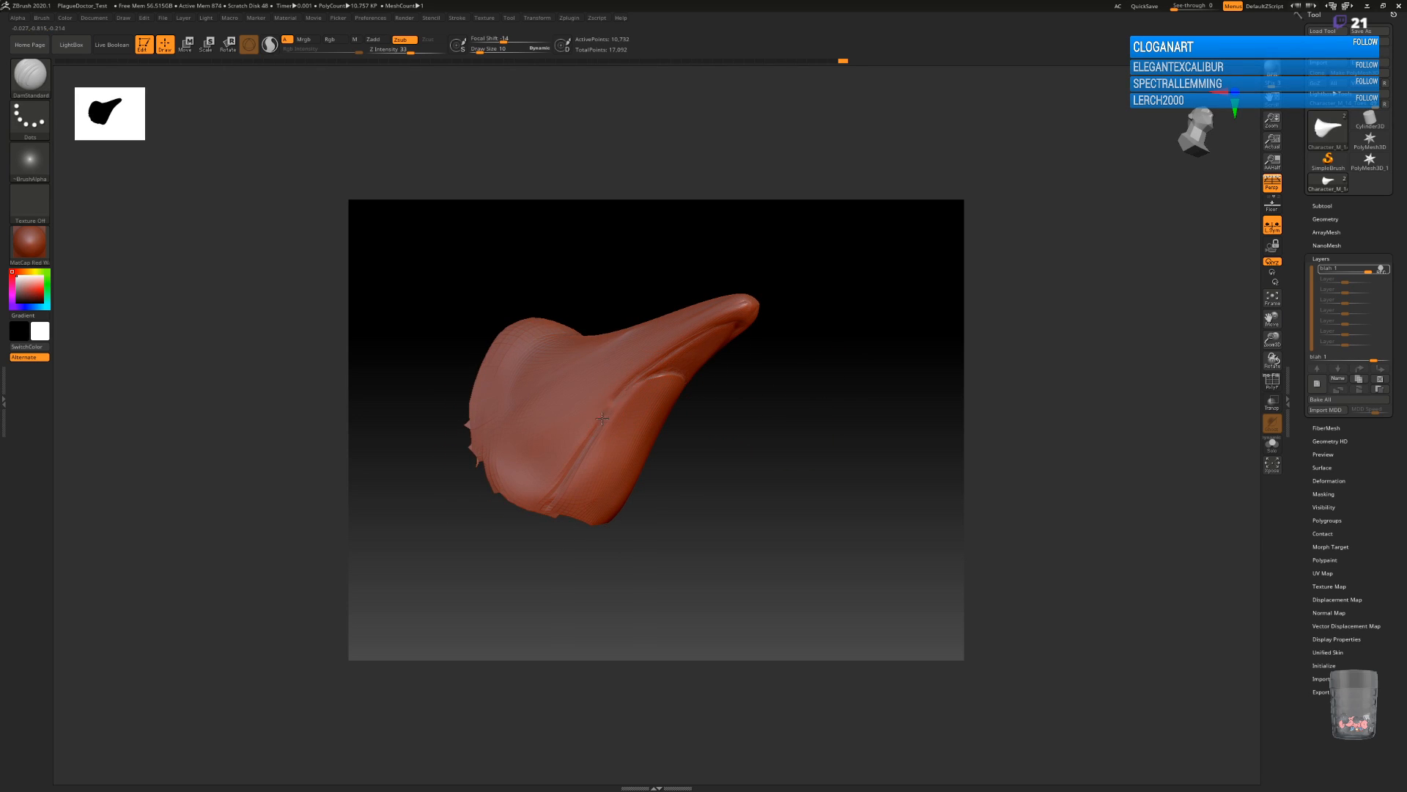
pyautogui.moveTo(800, 394); pyautogui.dragTo(634, 384)
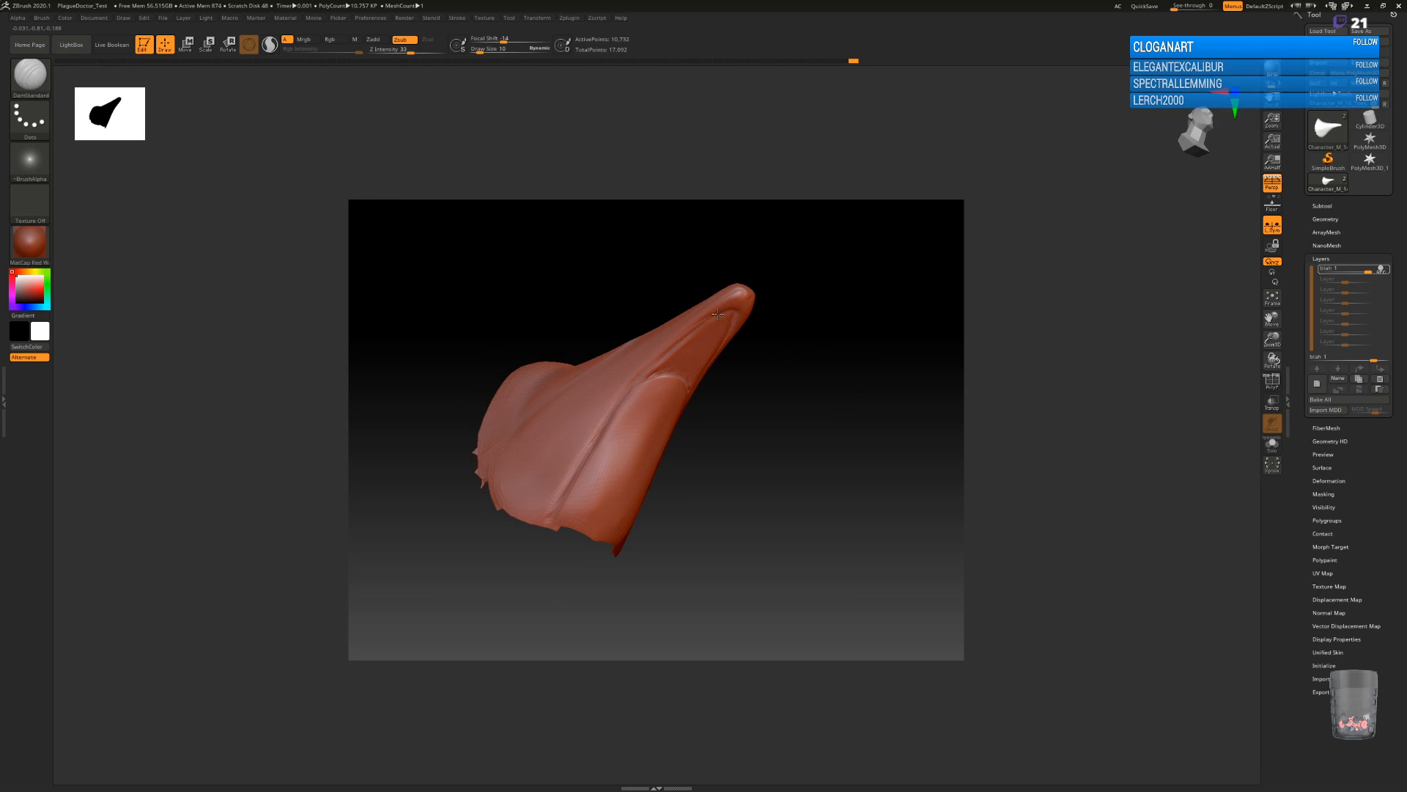
pyautogui.moveTo(734, 314); pyautogui.dragTo(863, 418)
pyautogui.moveTo(779, 440); pyautogui.dragTo(826, 535)
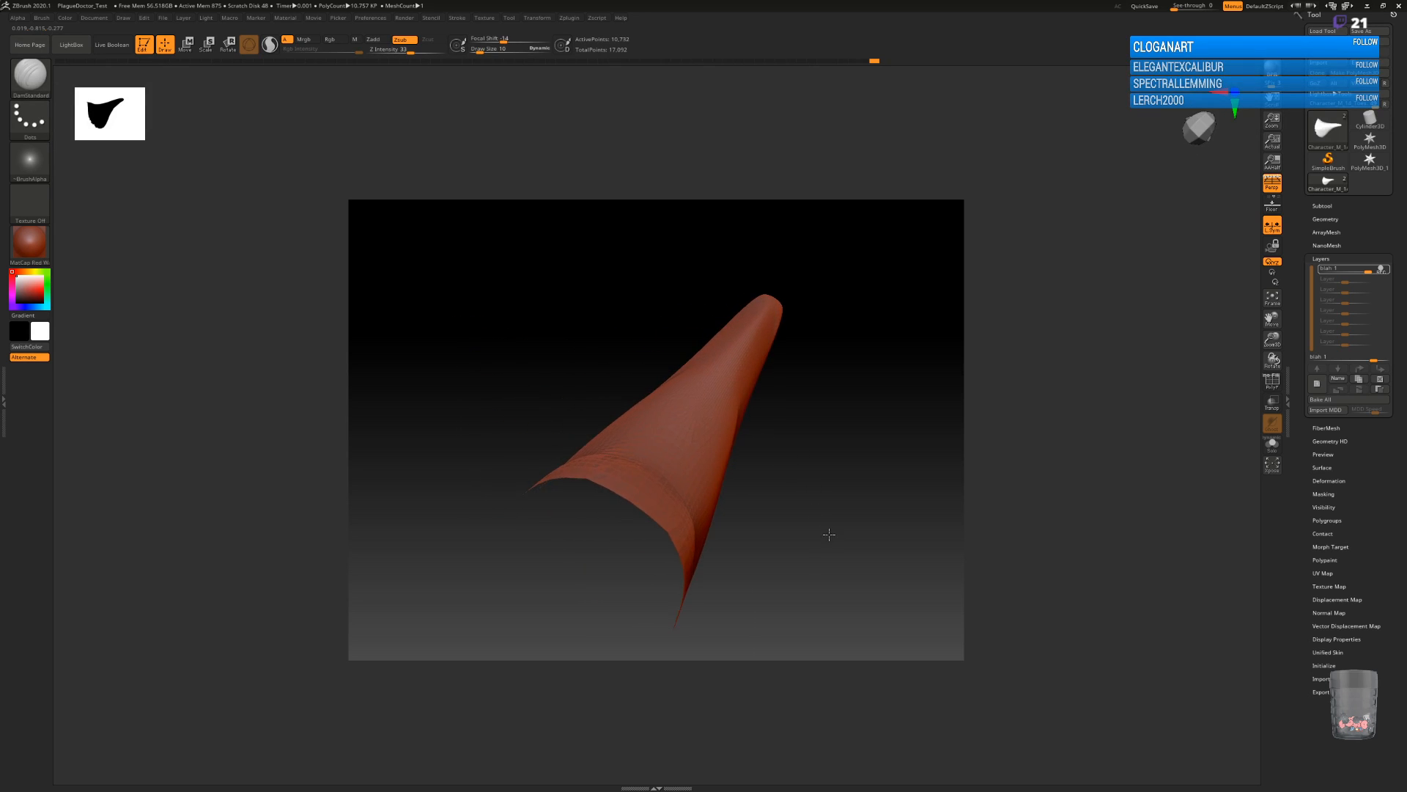
pyautogui.moveTo(779, 369)
pyautogui.mouseDown()
pyautogui.moveTo(816, 477)
pyautogui.moveTo(782, 440)
pyautogui.moveTo(774, 376)
pyautogui.moveTo(769, 399)
pyautogui.mouseUp()
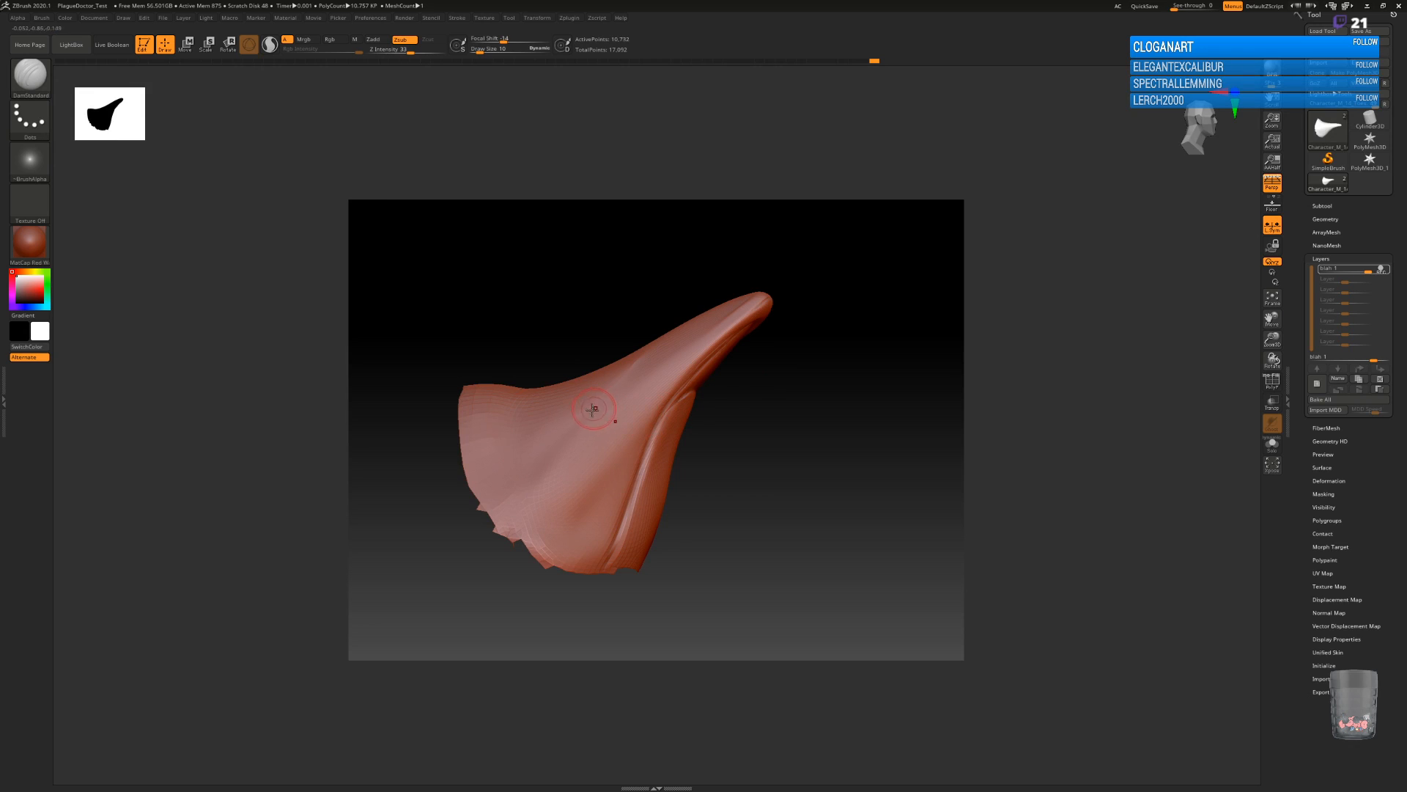
# Enlarge the brush, sculpt a rounded eye socket form on the side of the mask, and smooth it.
pyautogui.press(']')
pyautogui.press(']')
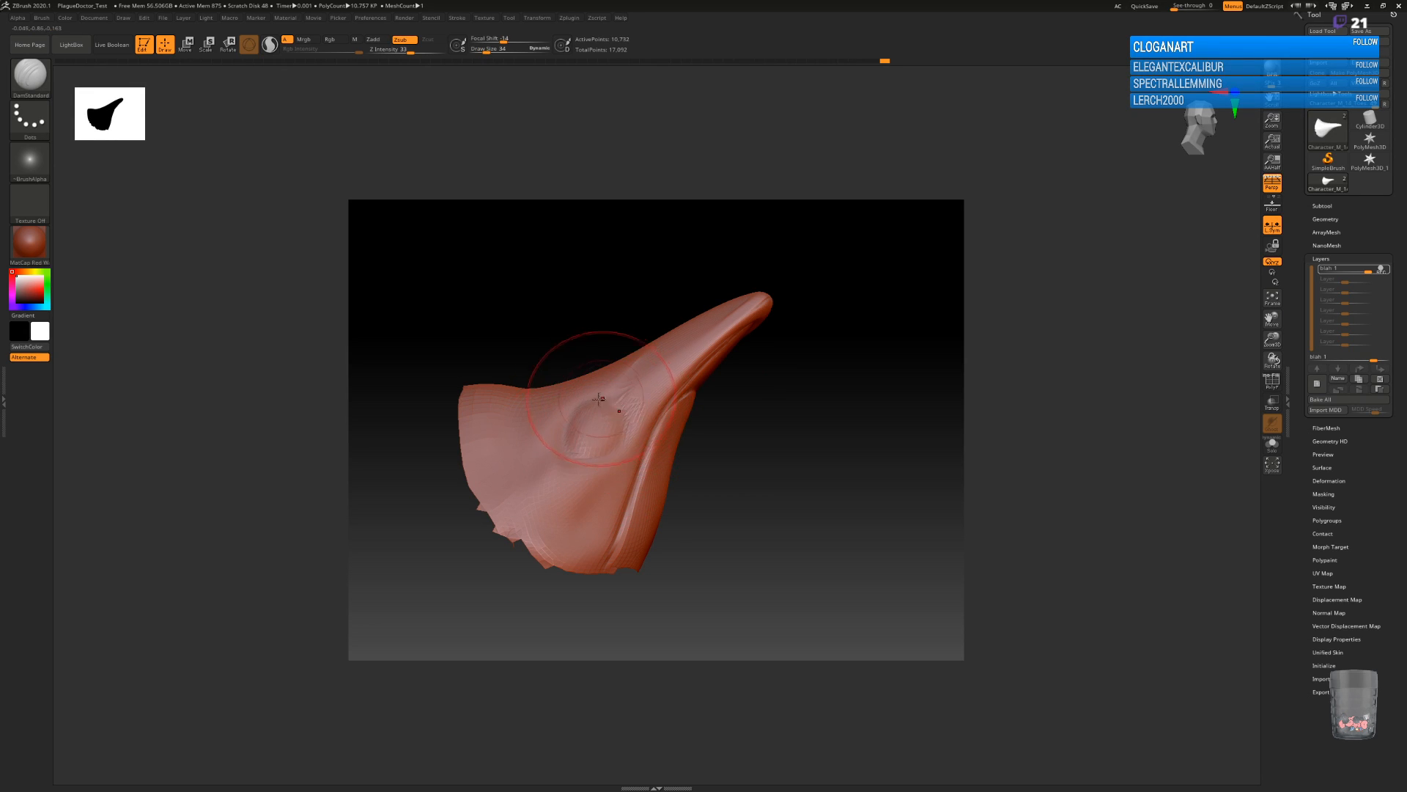
pyautogui.moveTo(773, 495); pyautogui.dragTo(737, 463)
pyautogui.press('shift')
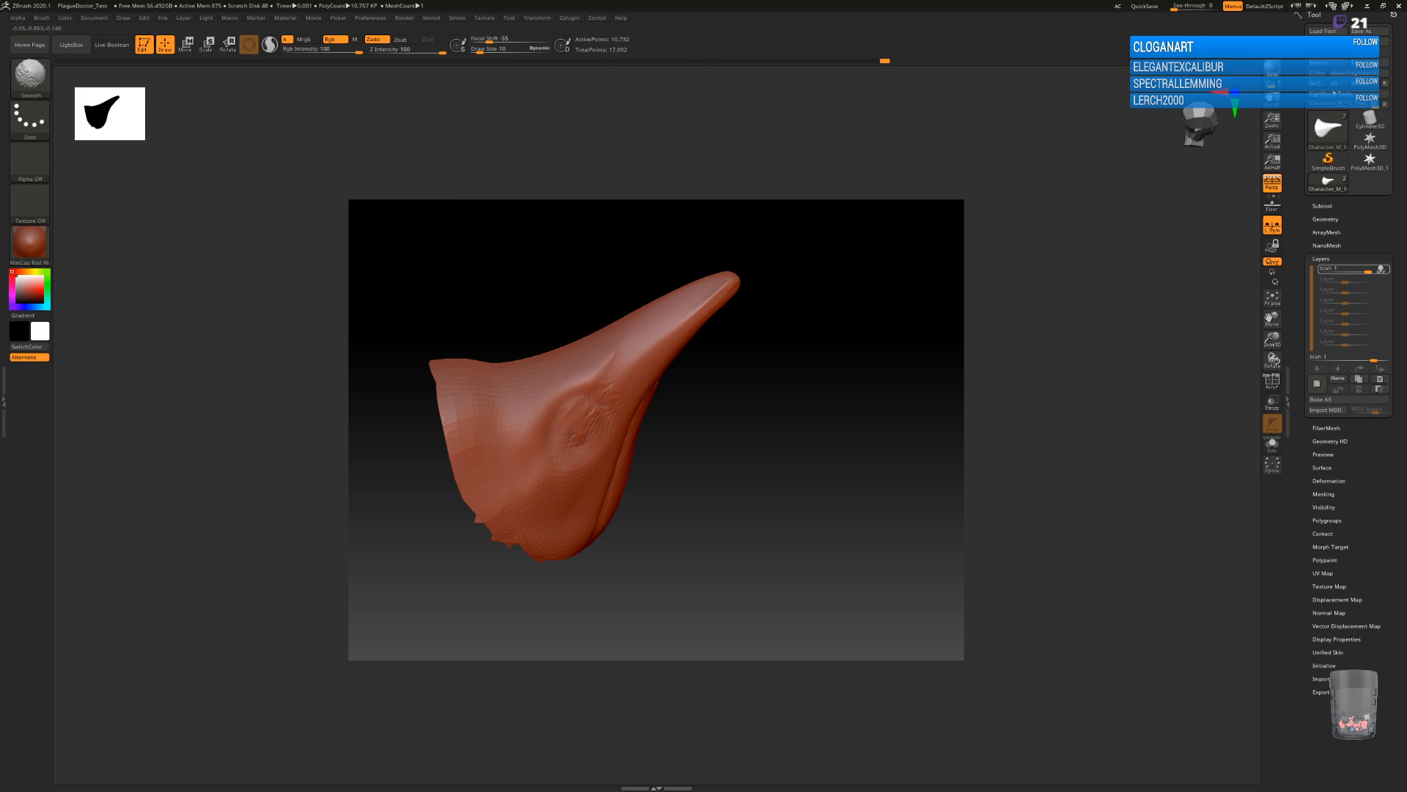
pyautogui.press('alt')
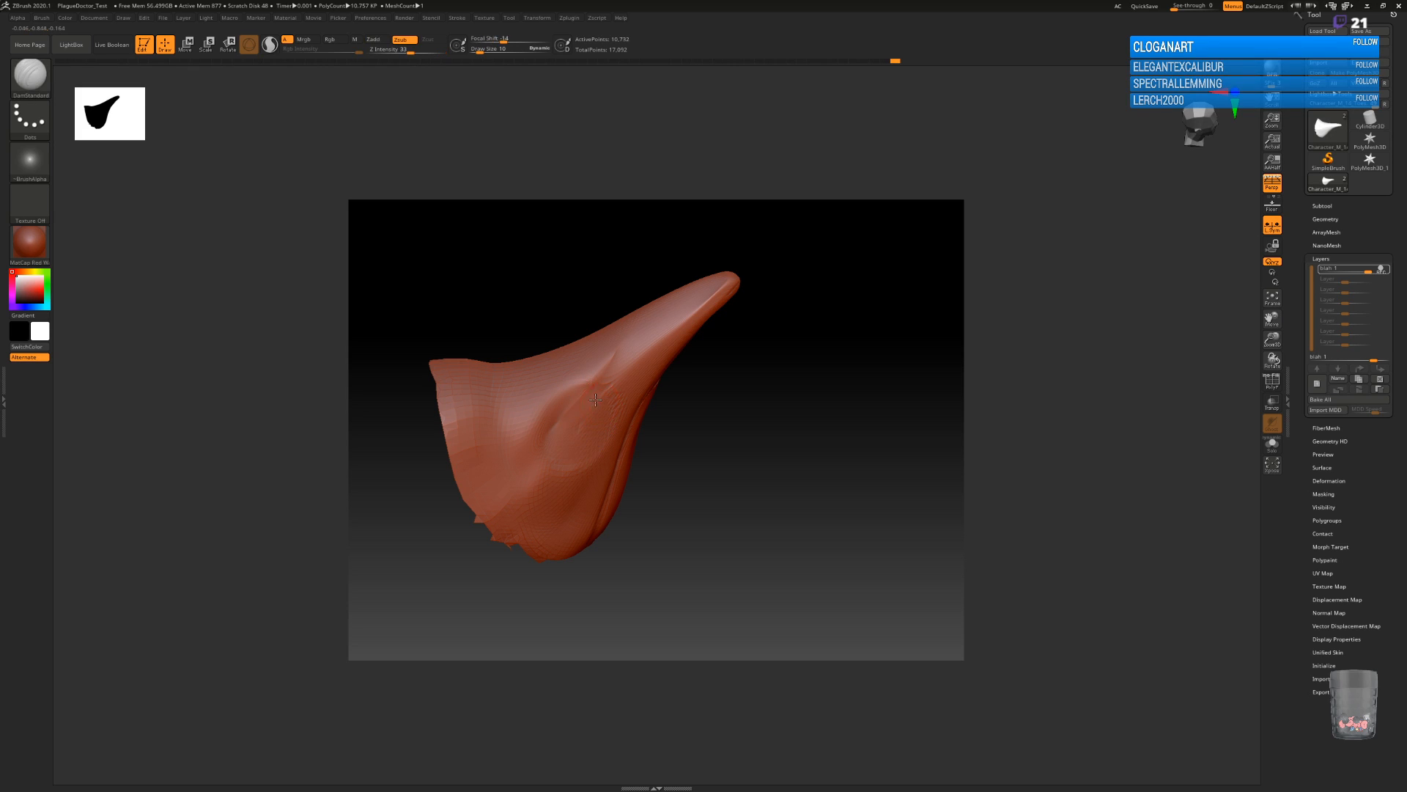
pyautogui.press('shift')
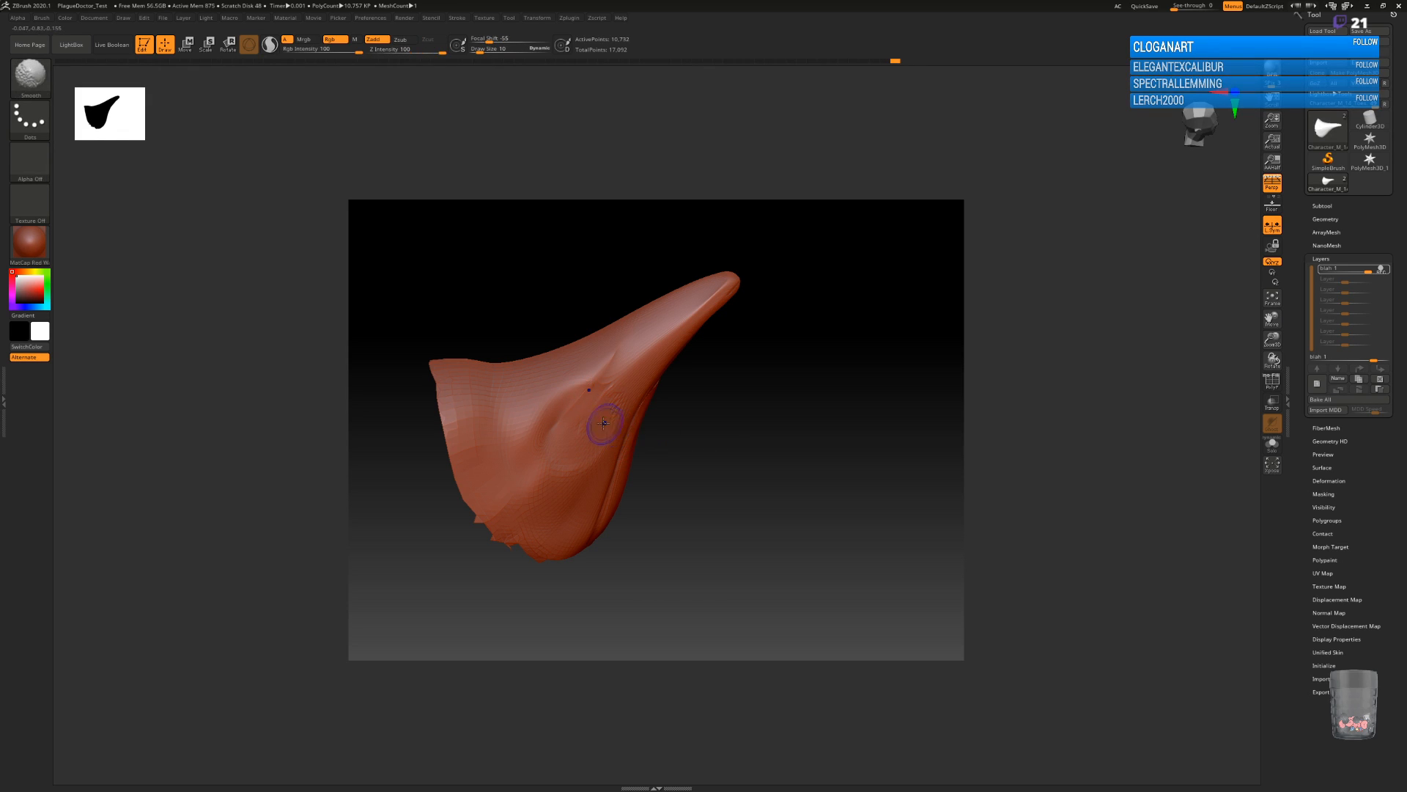
pyautogui.moveTo(741, 449)
pyautogui.mouseDown()
pyautogui.moveTo(723, 399)
pyautogui.moveTo(763, 398)
pyautogui.moveTo(787, 442)
pyautogui.moveTo(769, 462)
pyautogui.moveTo(795, 420)
pyautogui.moveTo(790, 432)
pyautogui.moveTo(738, 379)
pyautogui.mouseUp()
# Carve a short crease across the mask's temple toward the rear edge with the DamStandard brush.
pyautogui.press('b')
pyautogui.press('d')
pyautogui.press('s')
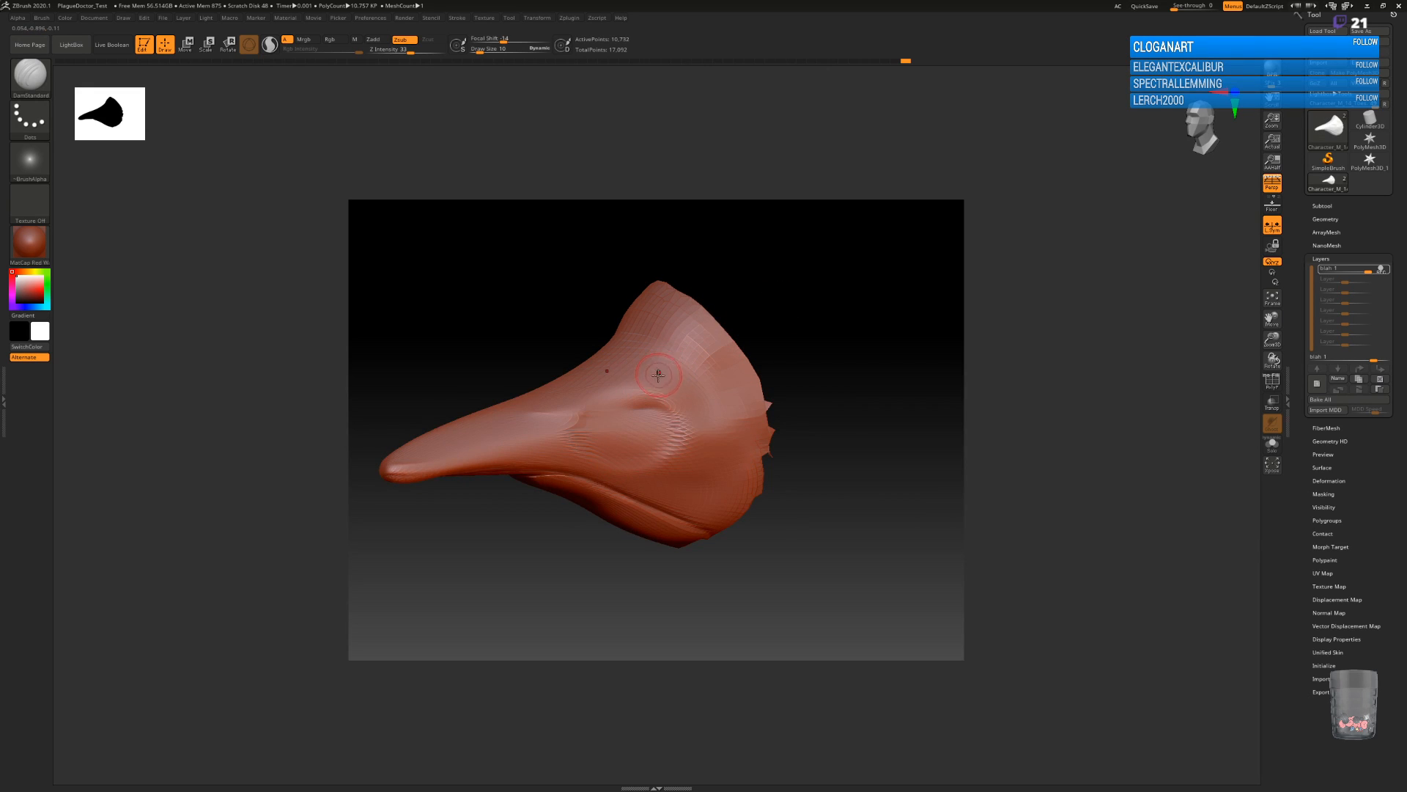
pyautogui.moveTo(822, 419); pyautogui.dragTo(878, 416)
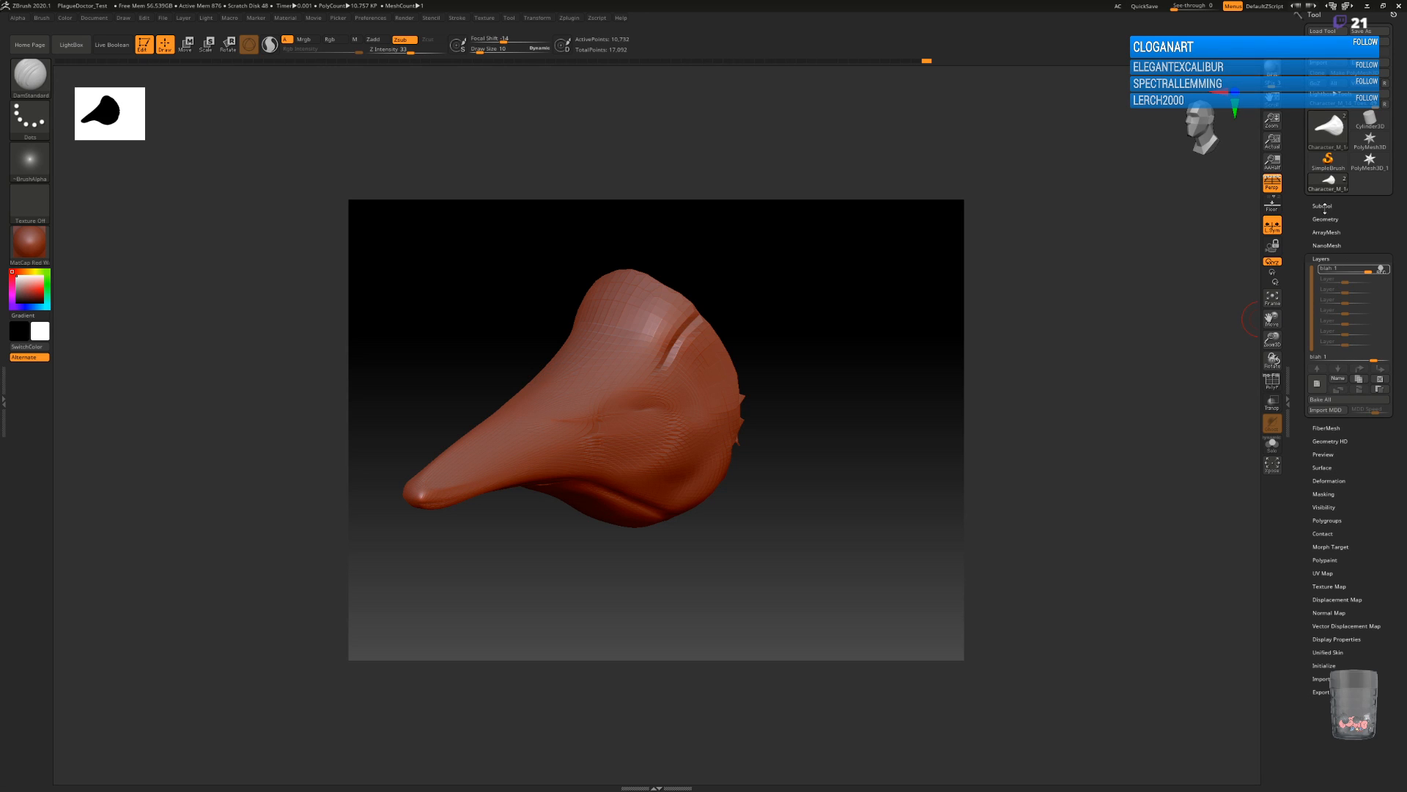
# Try to subdivide the mask mesh.
pyautogui.click(1325, 219)
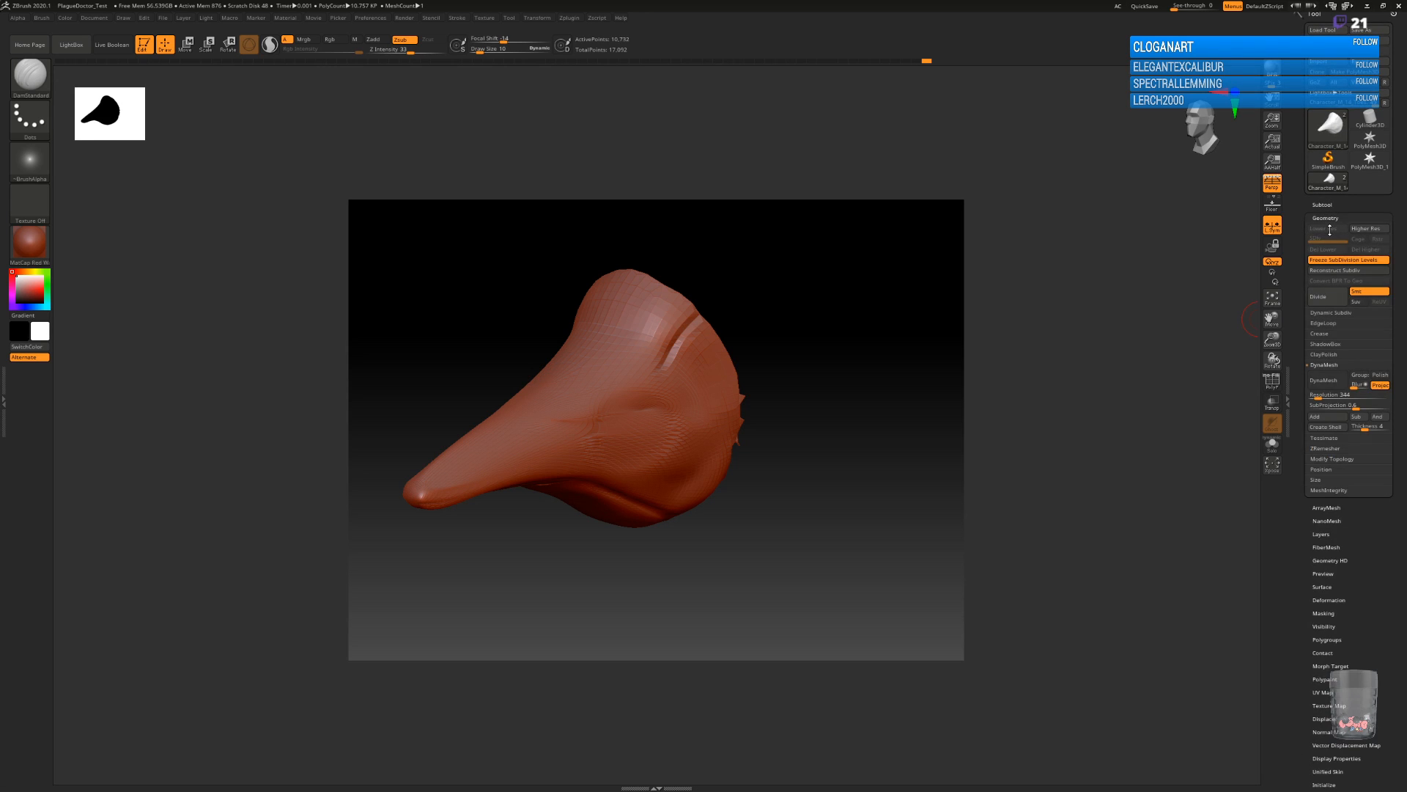
pyautogui.click(1328, 297)
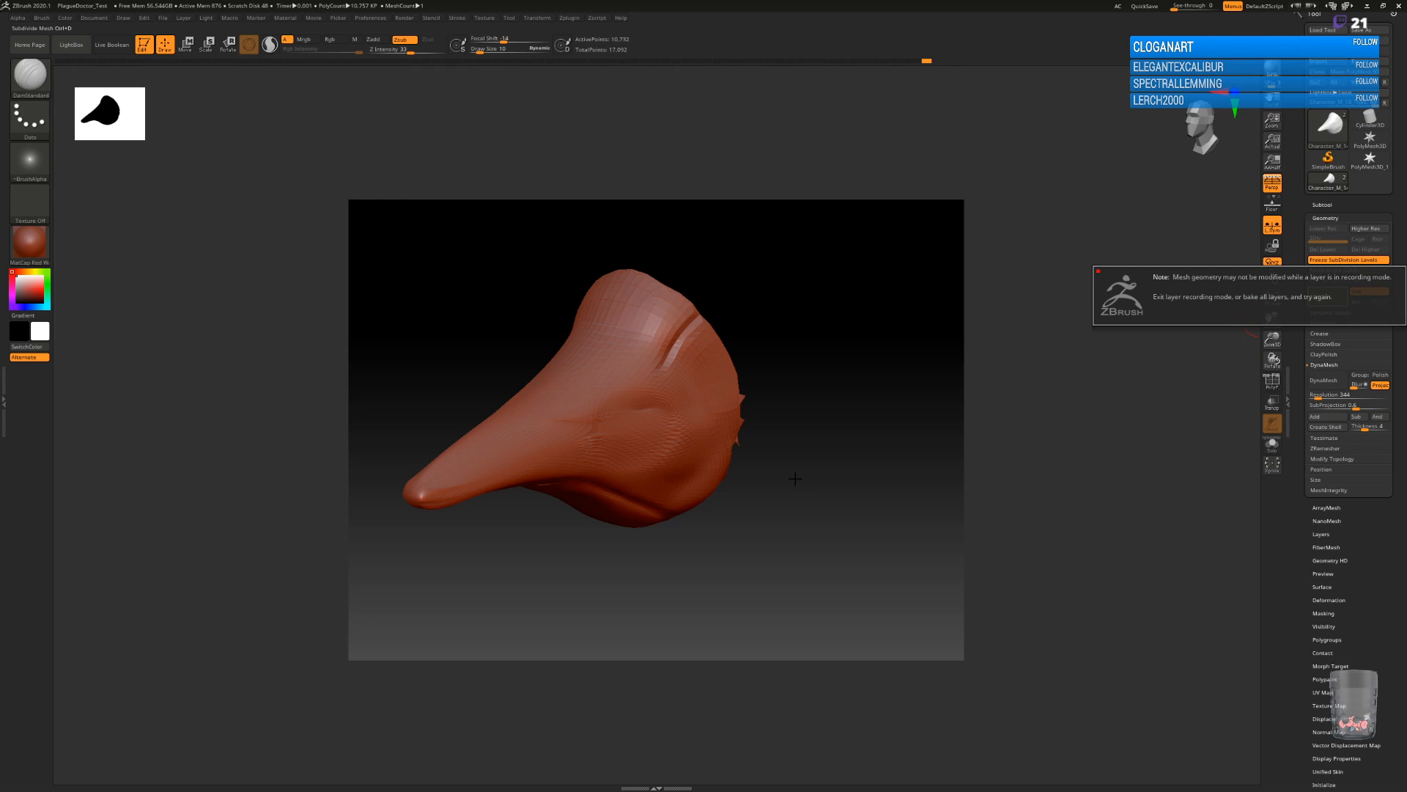
pyautogui.click(1158, 411)
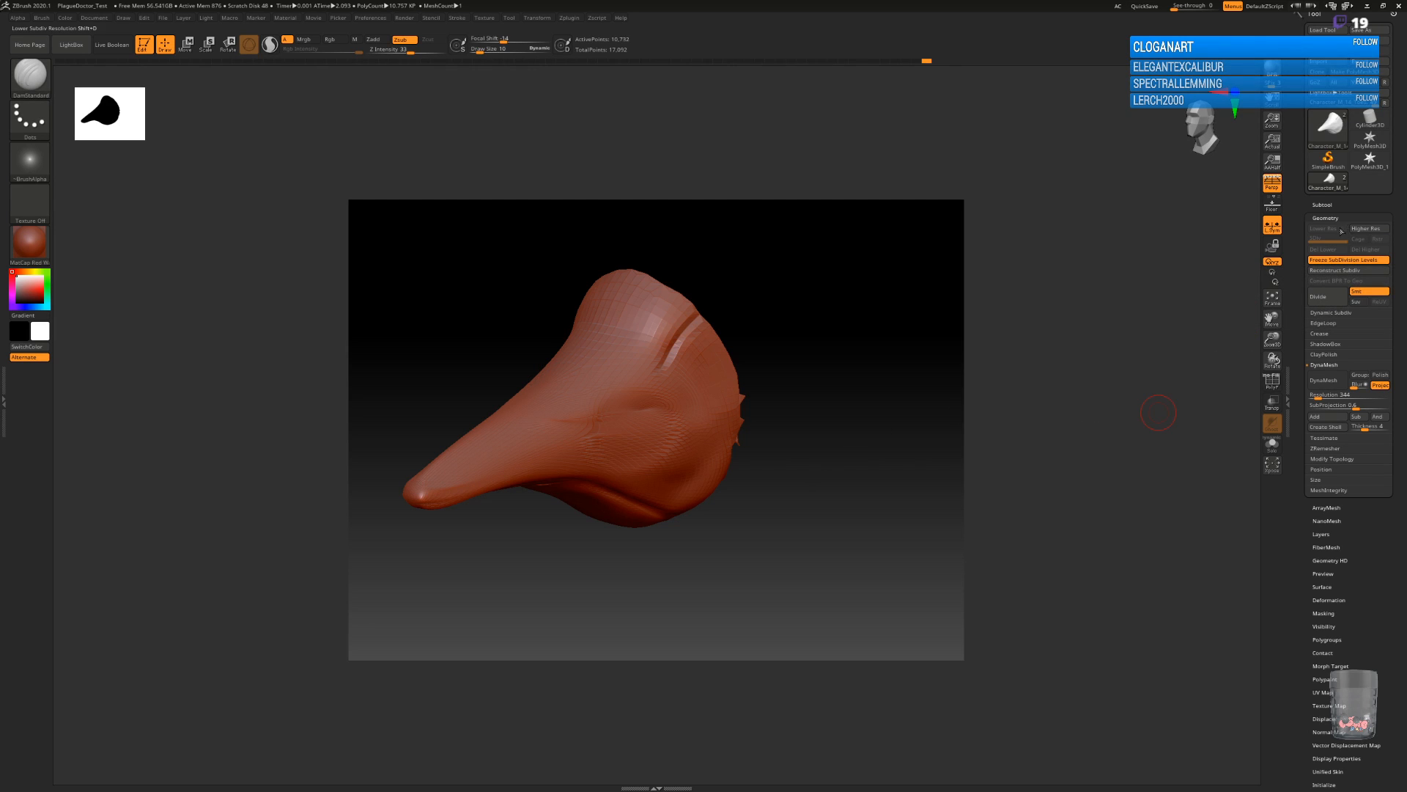
pyautogui.click(1322, 205)
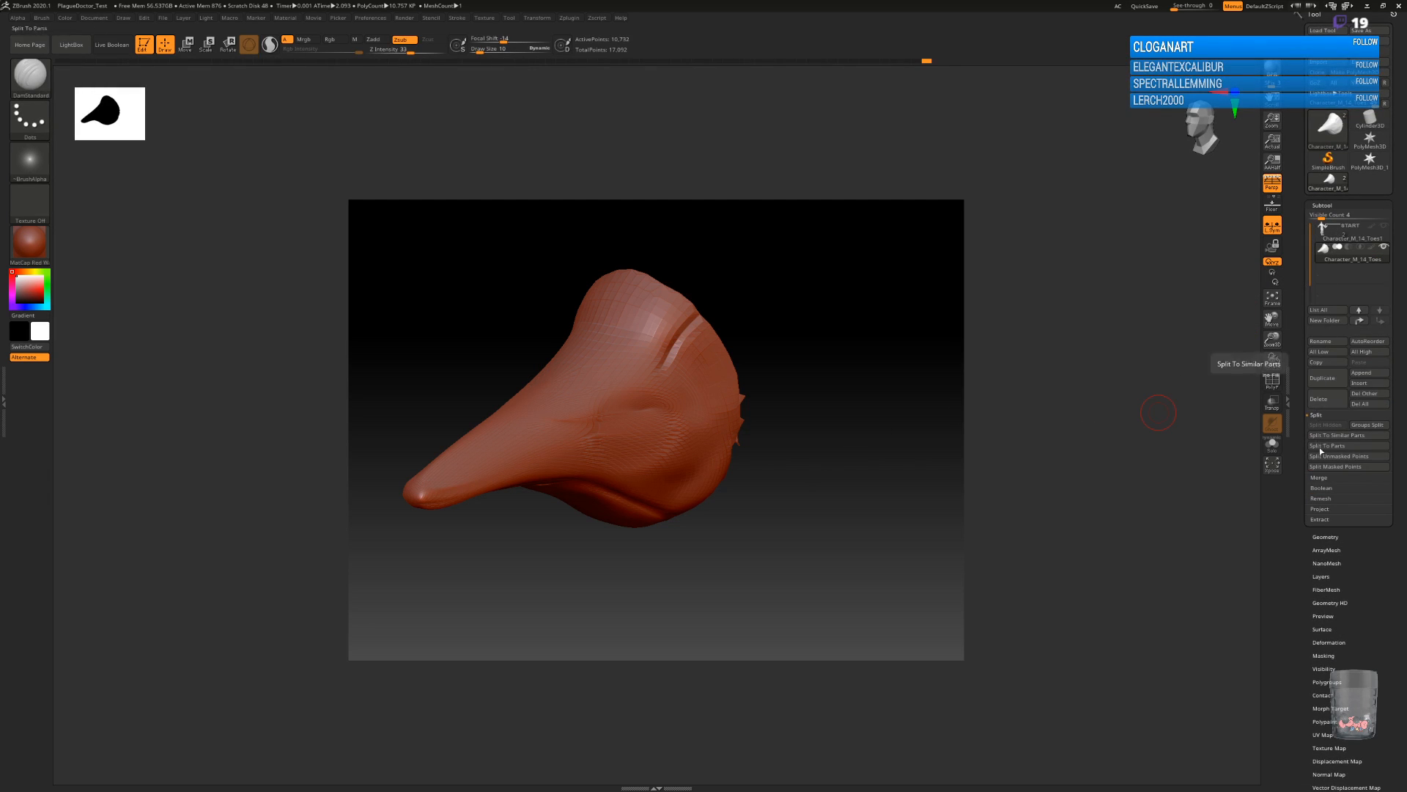
# Delete the blah layer from the mask and divide the mesh three times to subdivision level 4.
pyautogui.click(1322, 576)
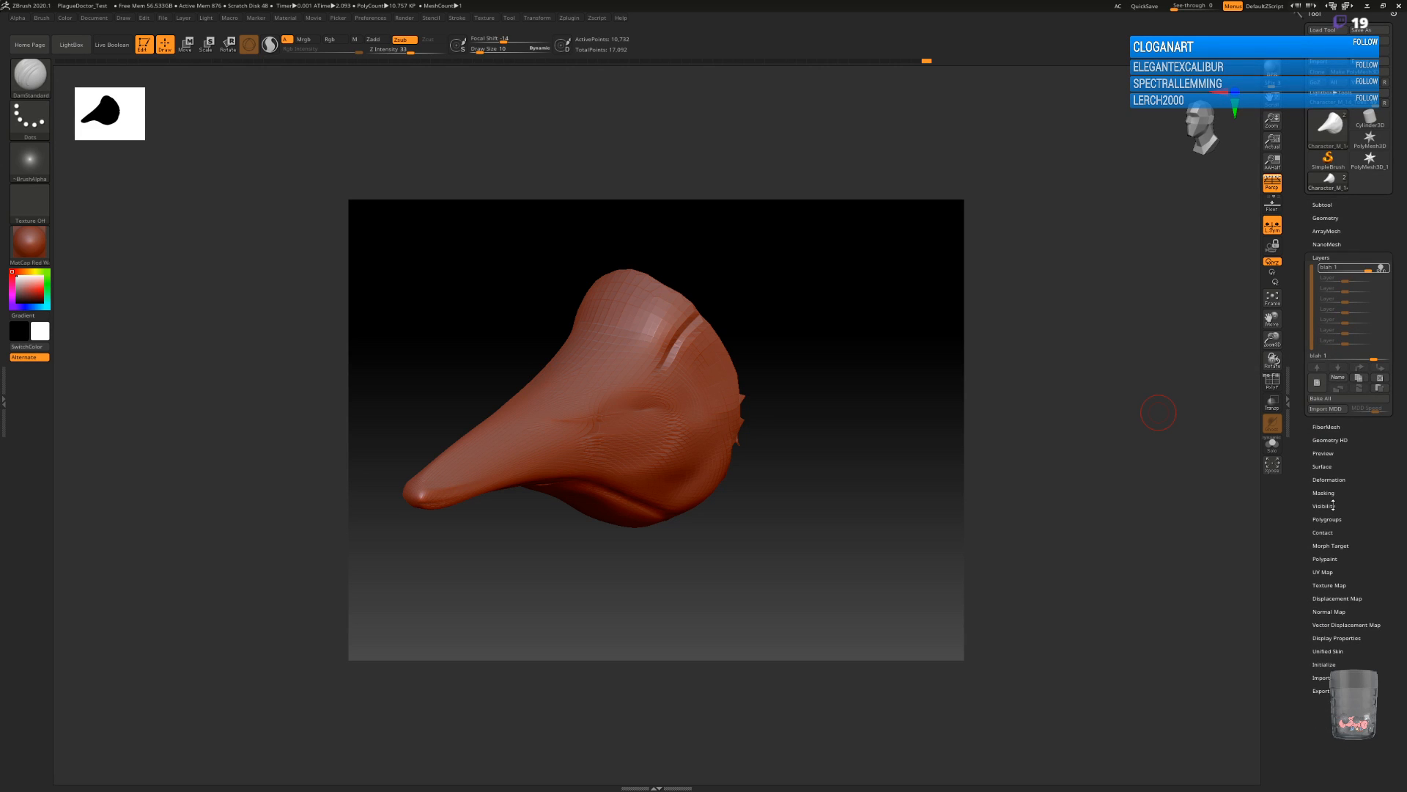
pyautogui.click(1380, 377)
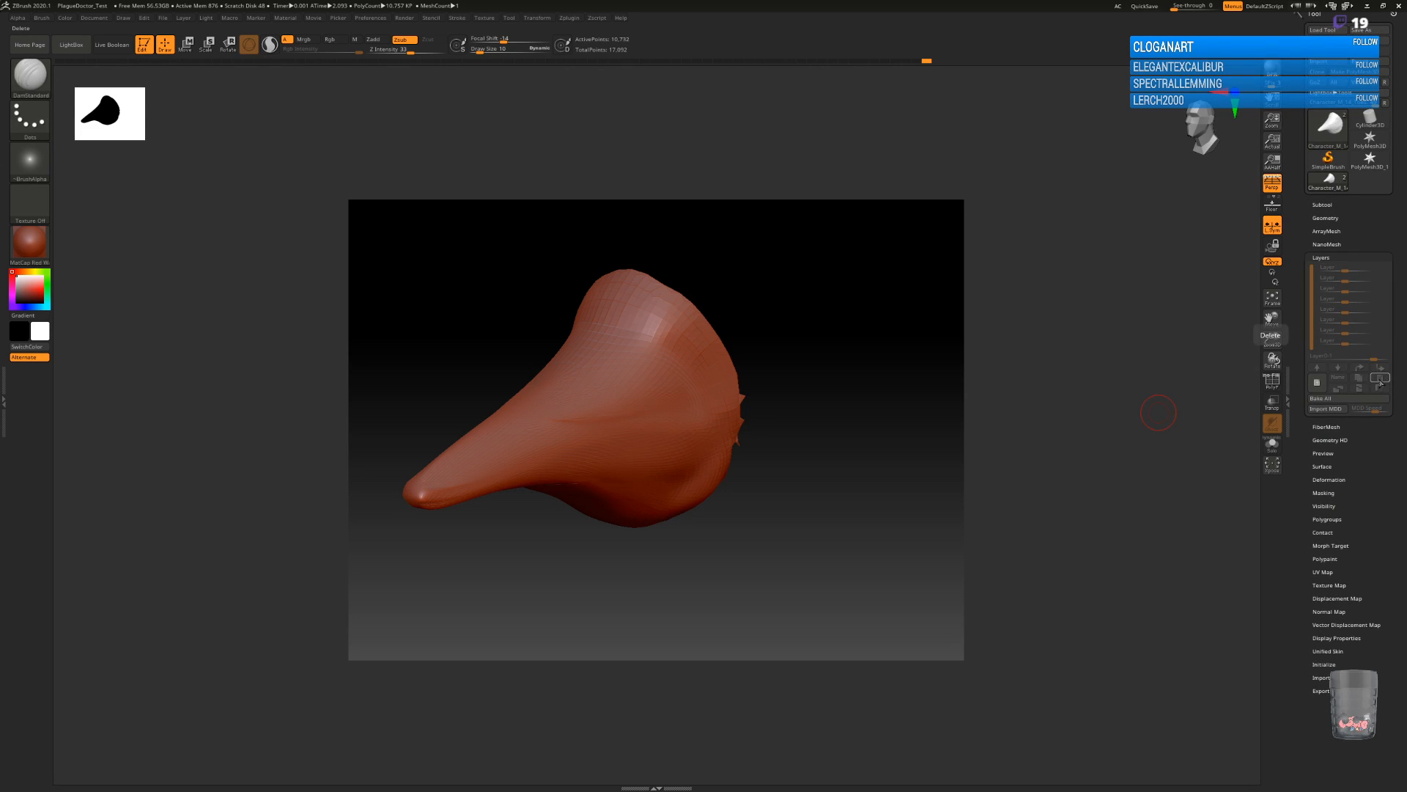
pyautogui.click(1325, 217)
pyautogui.click(1332, 298)
pyautogui.click(1332, 298)
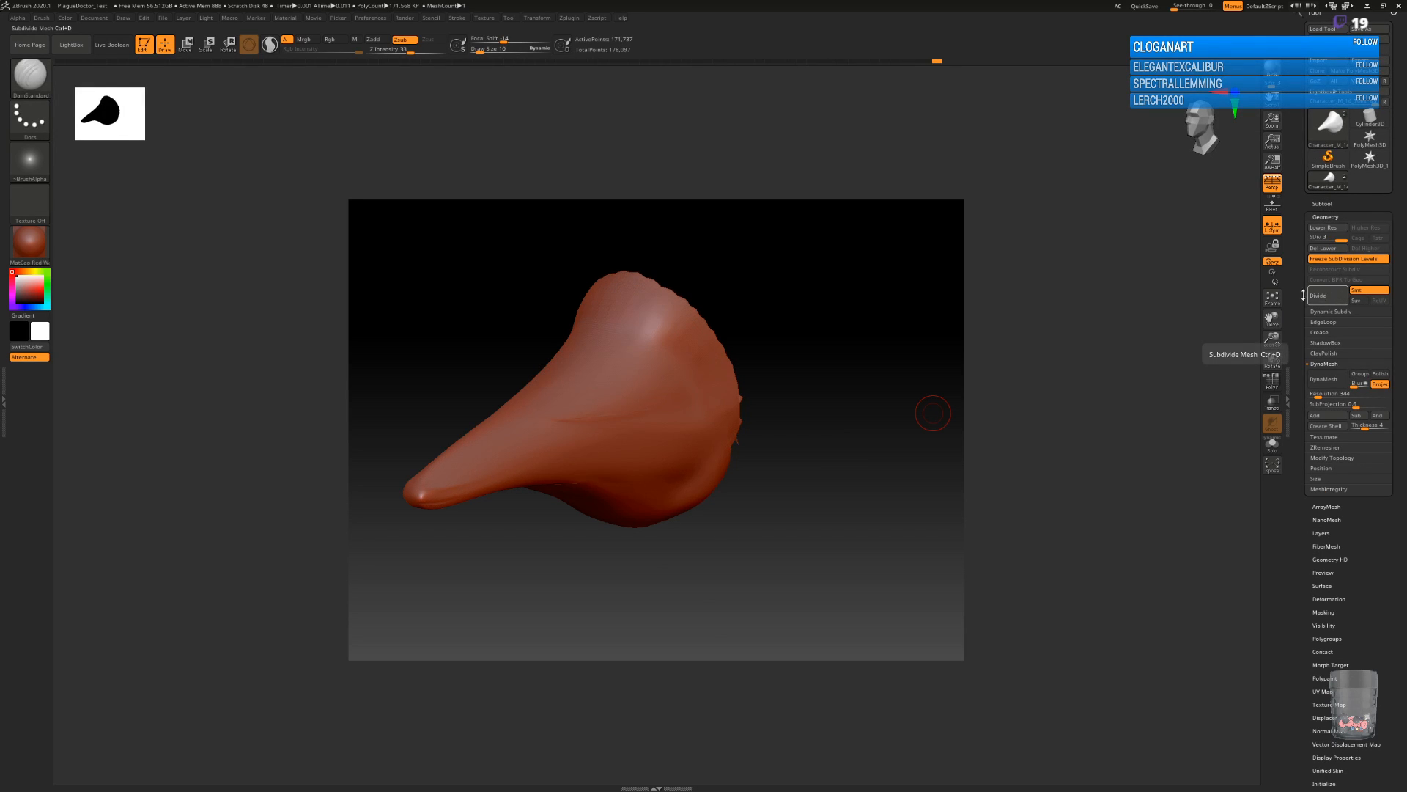
pyautogui.click(1328, 296)
# Carve a crease around the beak's underside and continue it down the cheek to the mask's lower edge.
pyautogui.moveTo(803, 448); pyautogui.dragTo(670, 280)
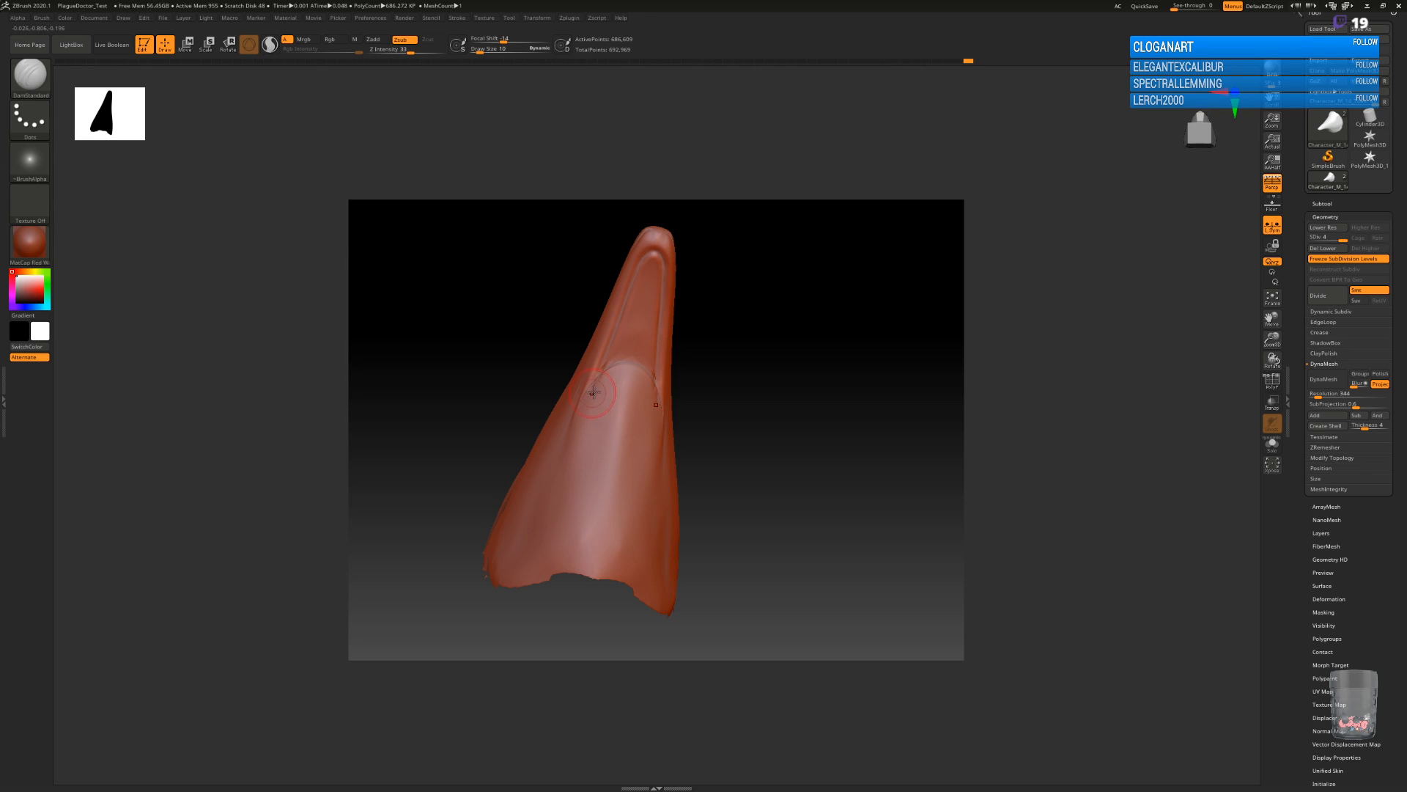
pyautogui.moveTo(762, 452); pyautogui.dragTo(733, 439)
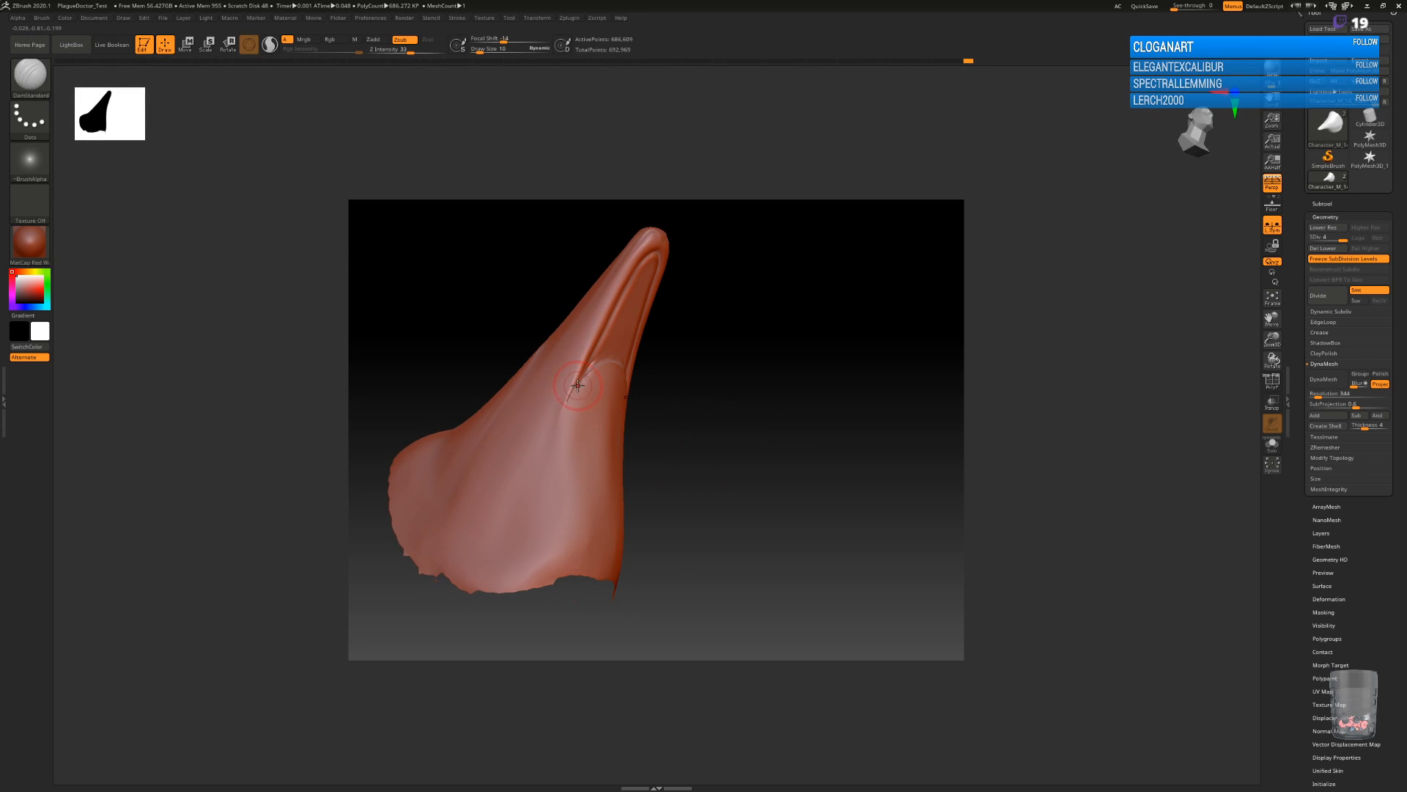
pyautogui.moveTo(562, 412); pyautogui.dragTo(486, 589)
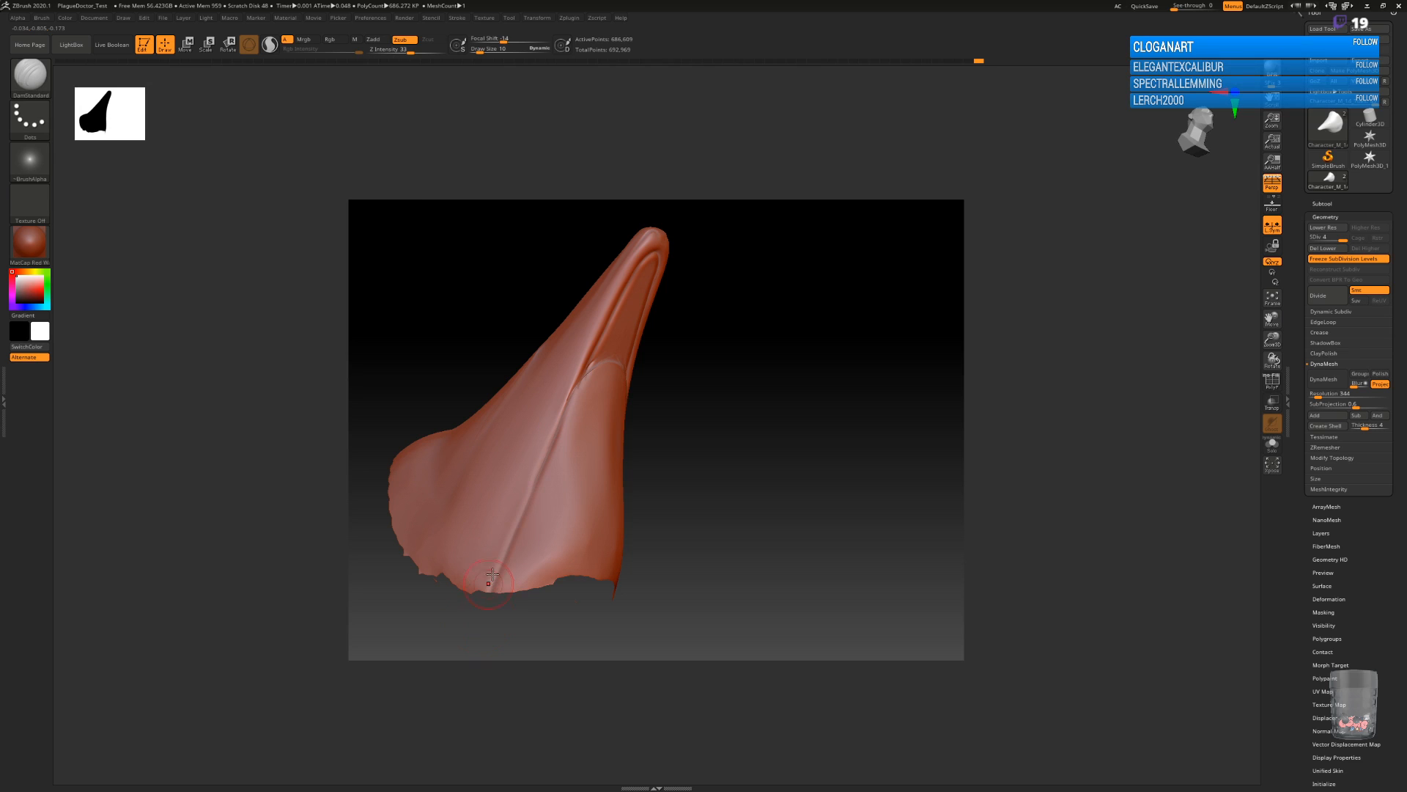
pyautogui.moveTo(725, 400); pyautogui.dragTo(741, 350)
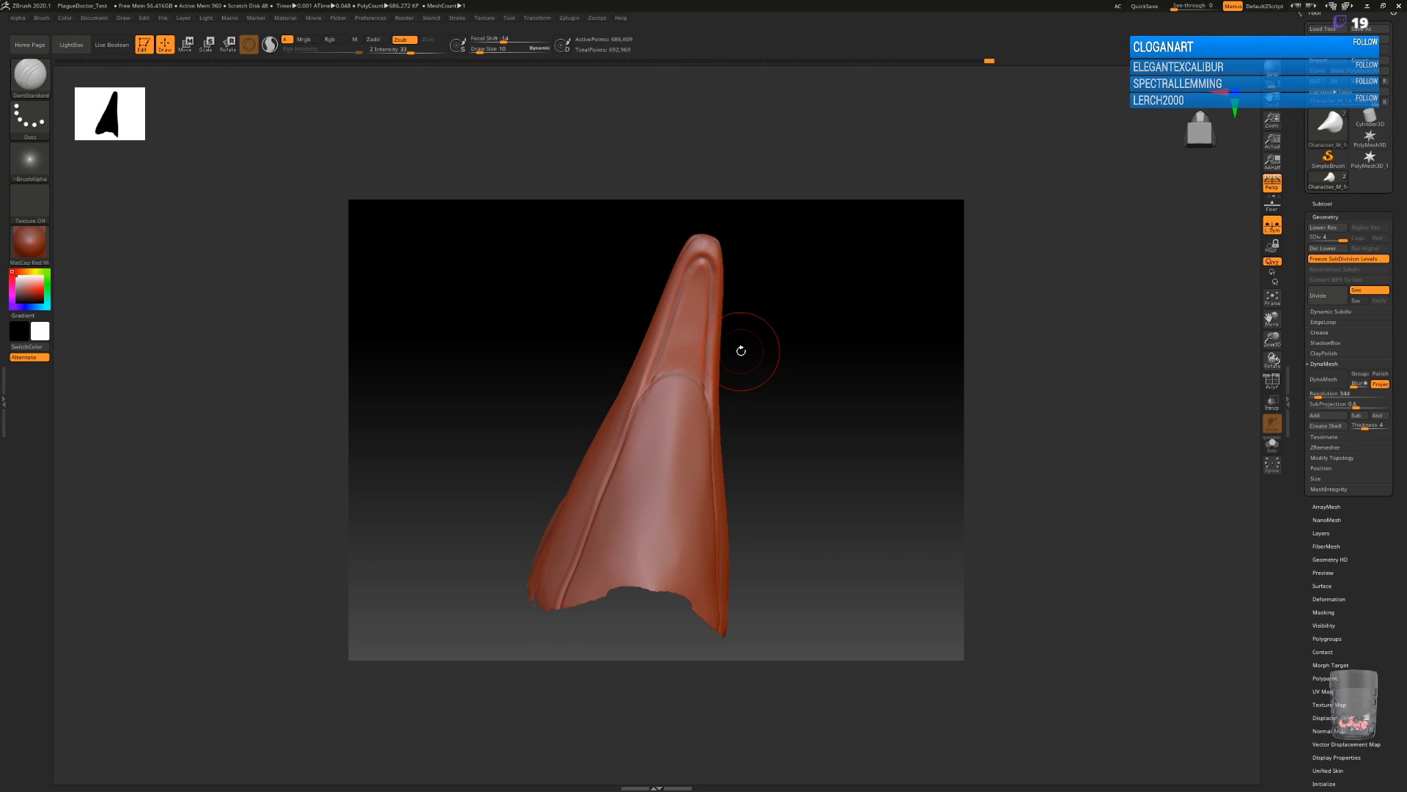
# Select the seam_7 brush and open the Lazy Mouse stroke settings.
pyautogui.press('b')
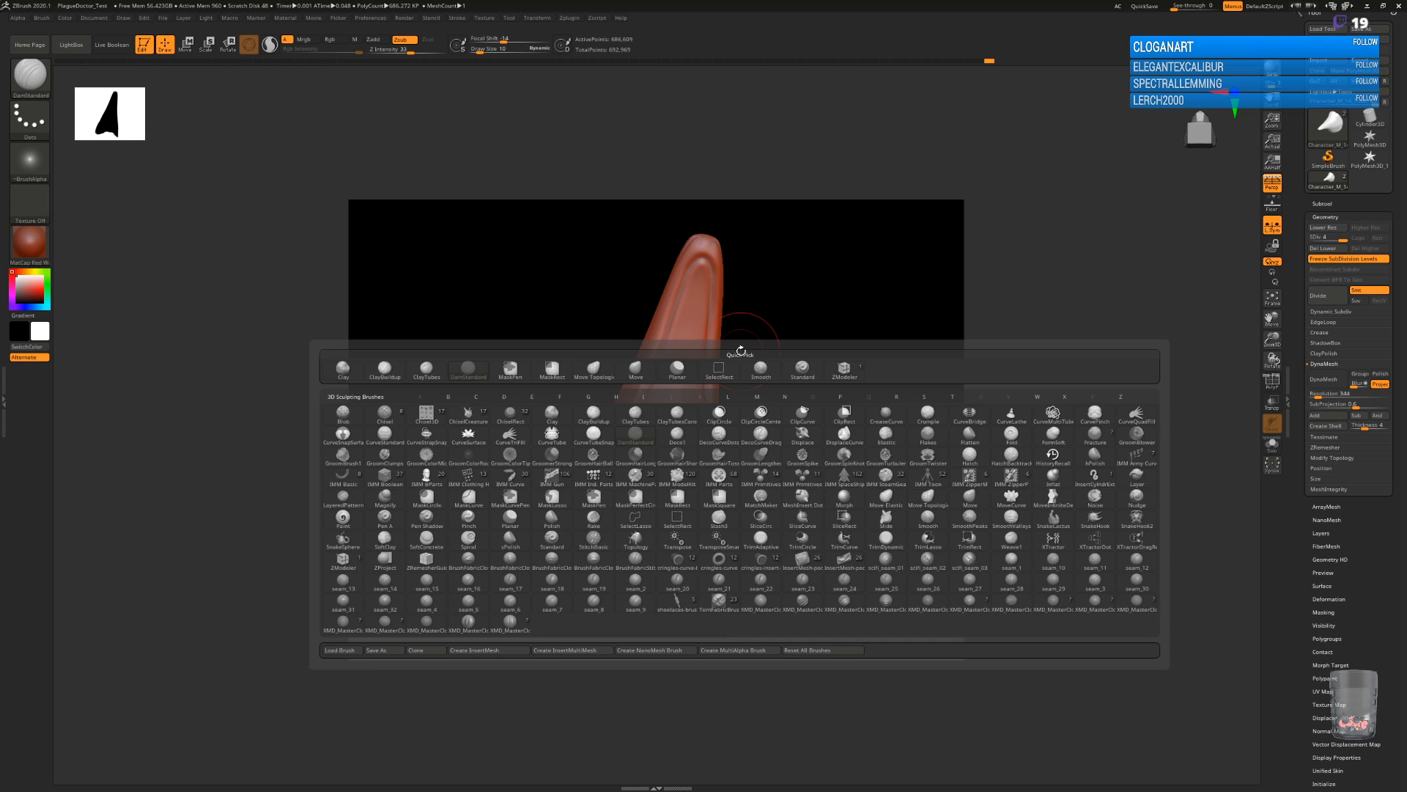
pyautogui.click(556, 603)
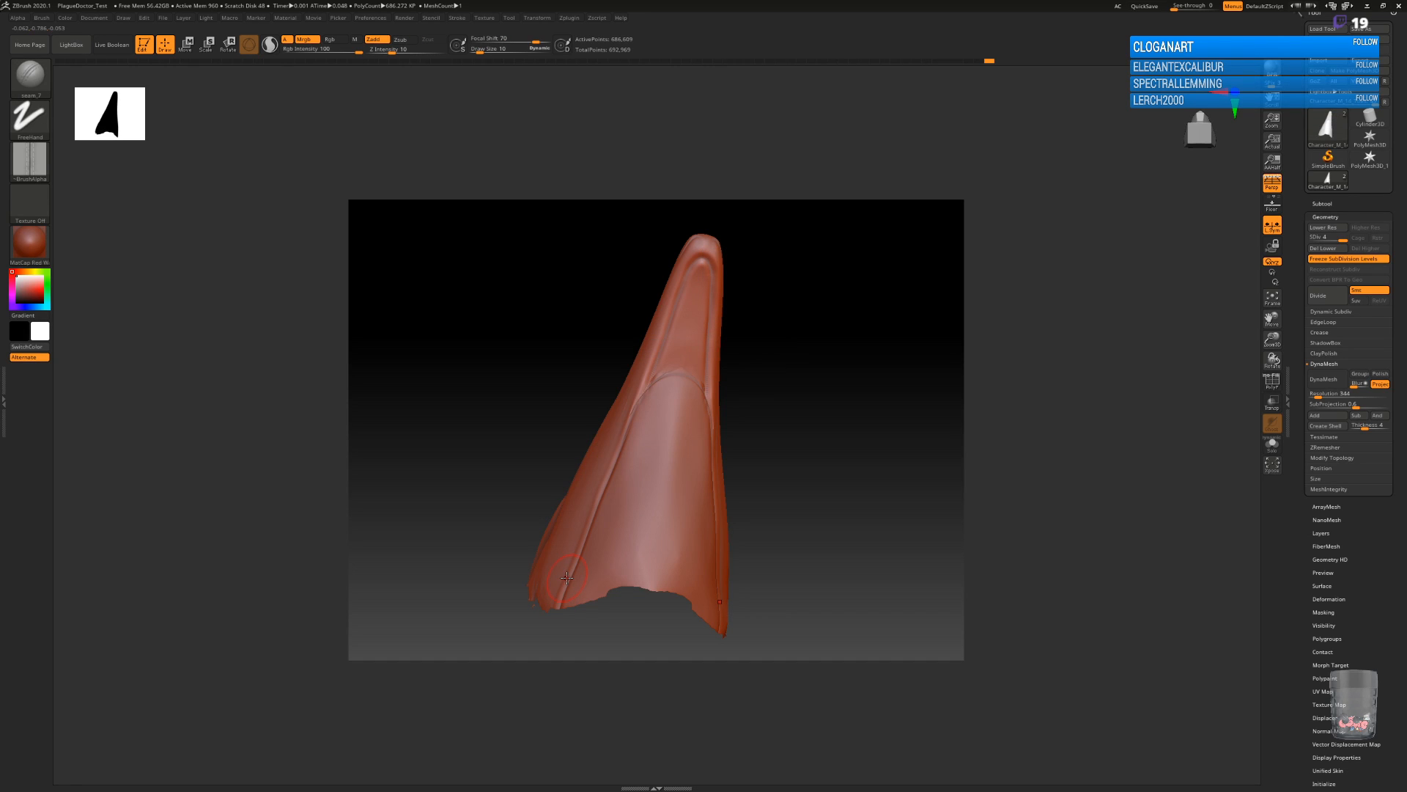
pyautogui.moveTo(839, 371)
pyautogui.mouseDown()
pyautogui.moveTo(833, 504)
pyautogui.moveTo(814, 399)
pyautogui.moveTo(784, 397)
pyautogui.mouseUp()
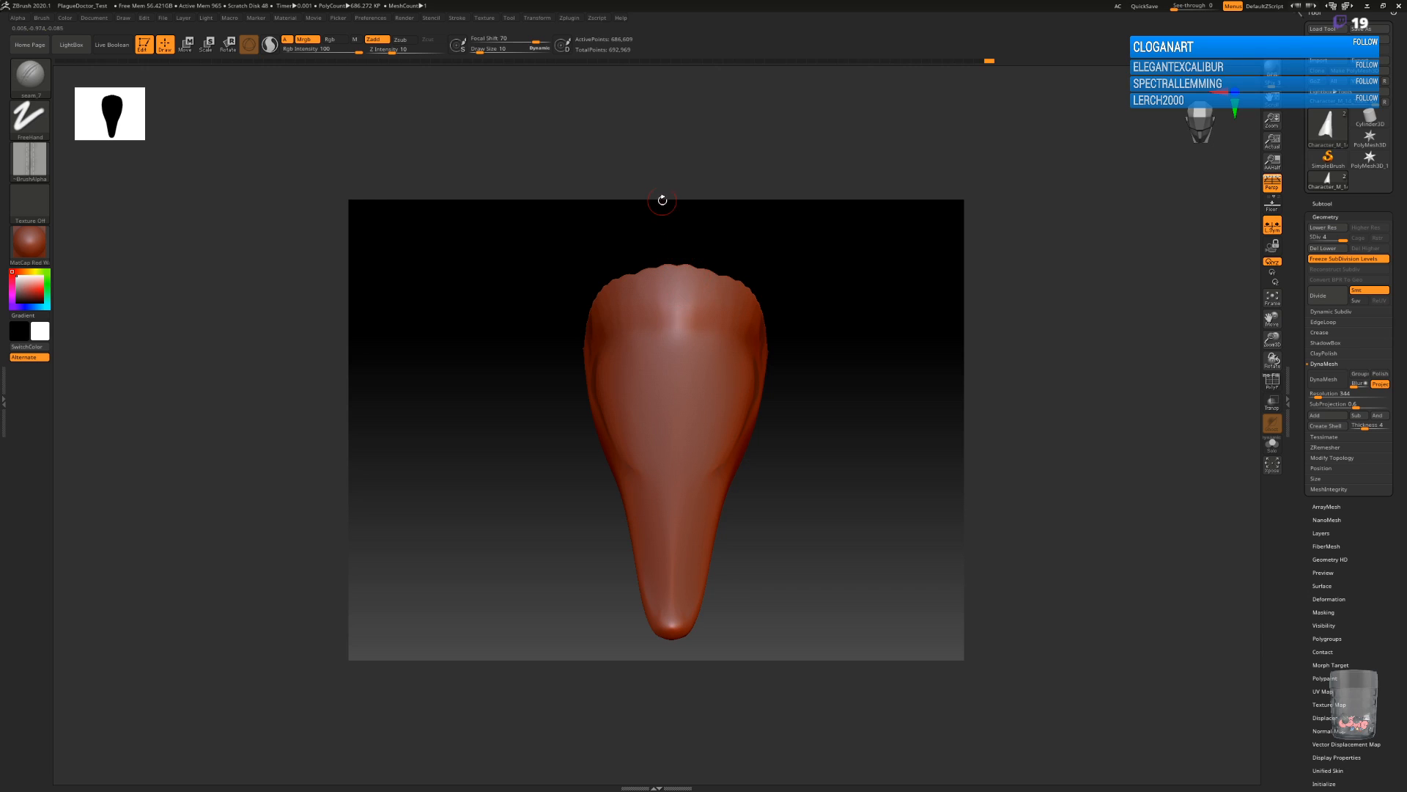
pyautogui.click(460, 18)
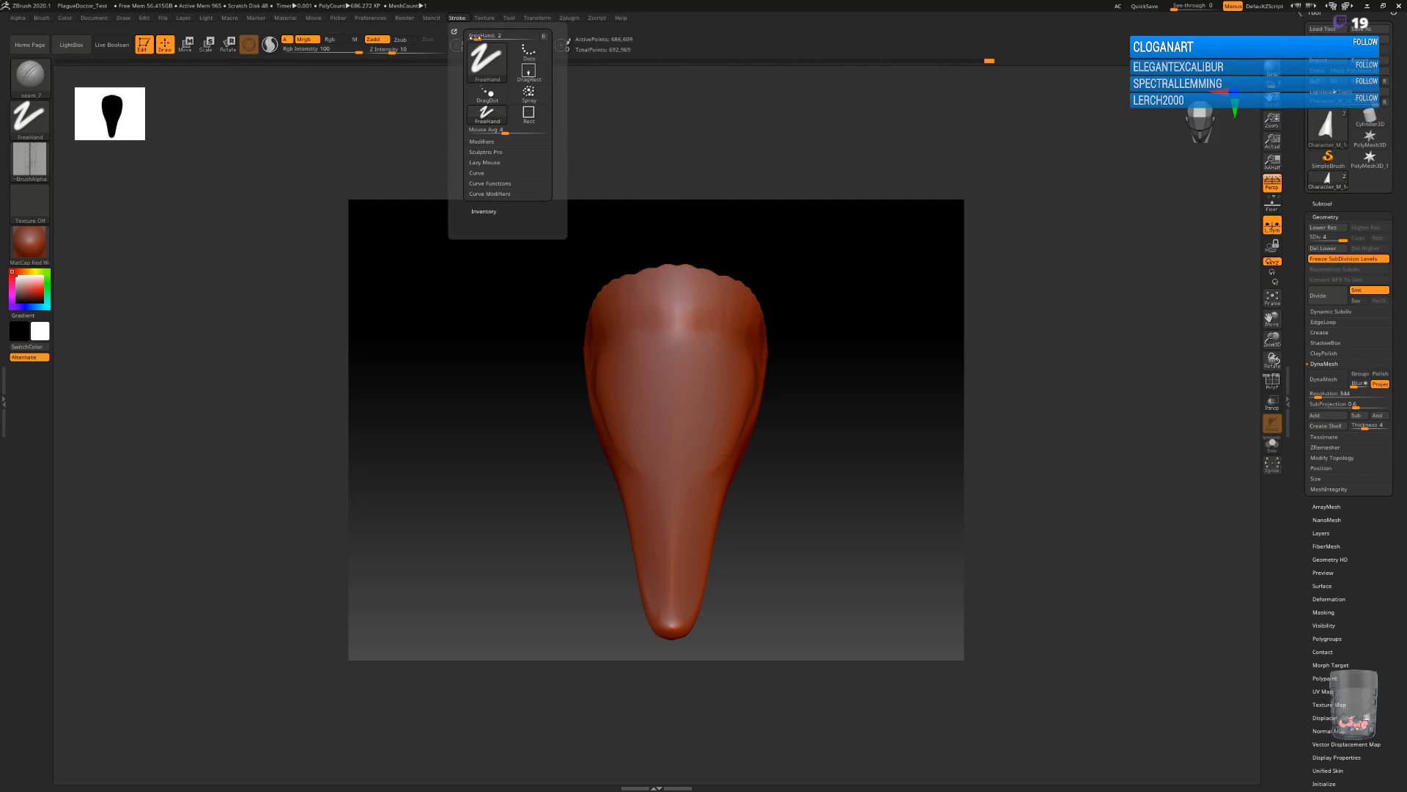
pyautogui.click(485, 163)
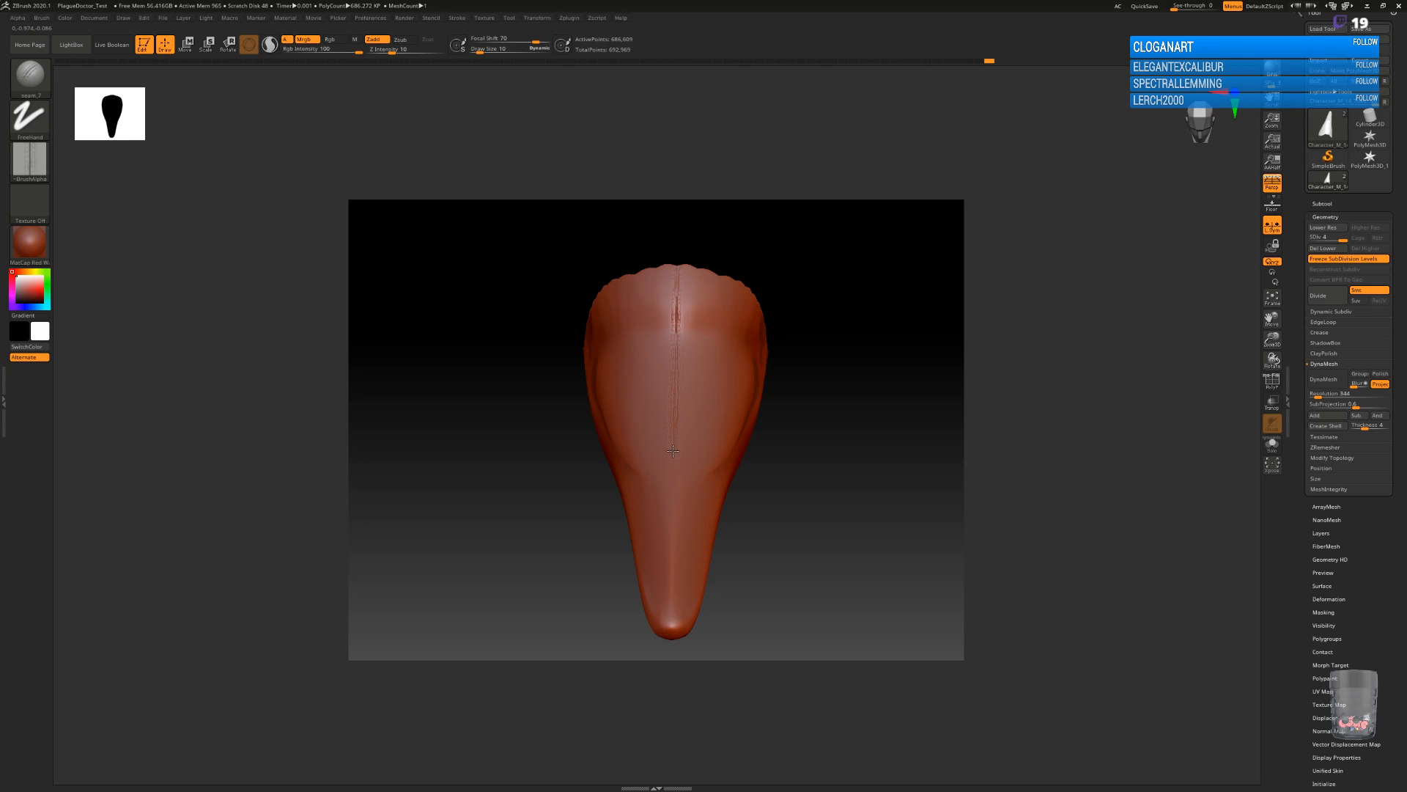
# Try a seam down the centre line of the mask's upper surface and undo it.
pyautogui.moveTo(779, 569)
pyautogui.mouseDown()
pyautogui.moveTo(782, 534)
pyautogui.moveTo(764, 540)
pyautogui.moveTo(795, 524)
pyautogui.moveTo(776, 542)
pyautogui.mouseUp()
pyautogui.hotkey('ctrl', 'z')
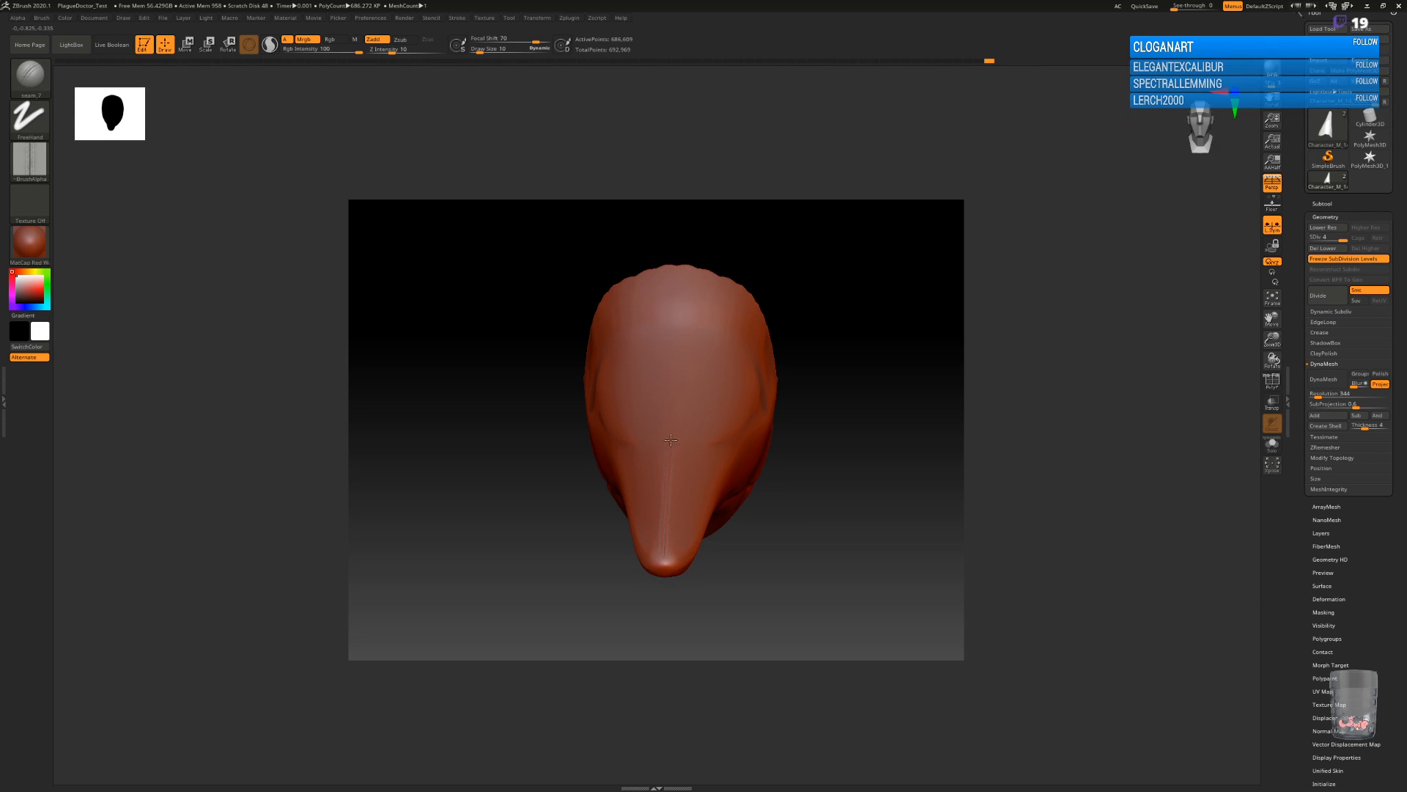
# Run a stitched seam along the side crease from the beak tip to the mask's lower rear edge.
pyautogui.moveTo(809, 524); pyautogui.dragTo(683, 552)
pyautogui.keyDown('alt'); pyautogui.moveTo(871, 496); pyautogui.dragTo(801, 267); pyautogui.keyUp('alt')
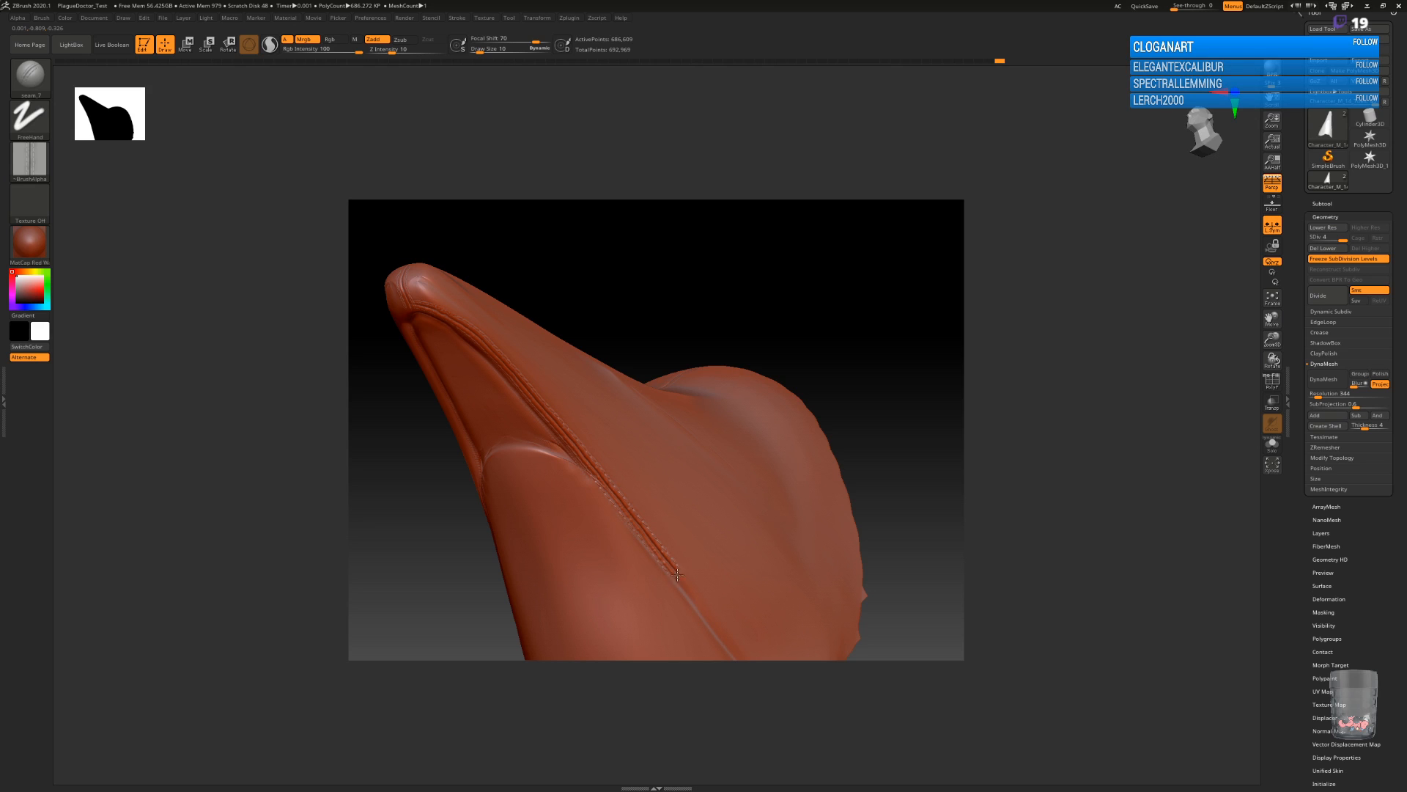
pyautogui.moveTo(931, 566); pyautogui.dragTo(762, 521)
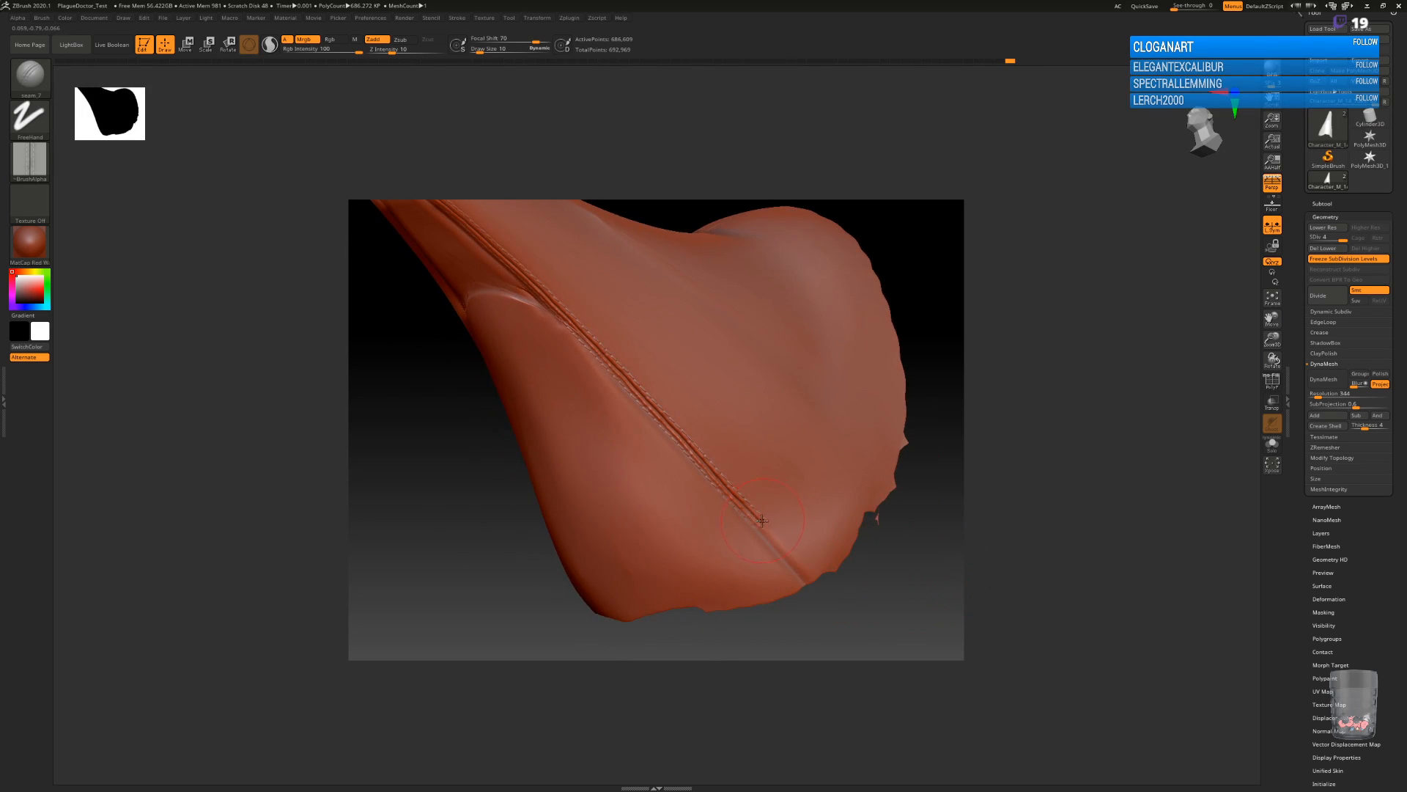
pyautogui.moveTo(840, 609); pyautogui.dragTo(884, 554)
pyautogui.moveTo(888, 540); pyautogui.dragTo(887, 532)
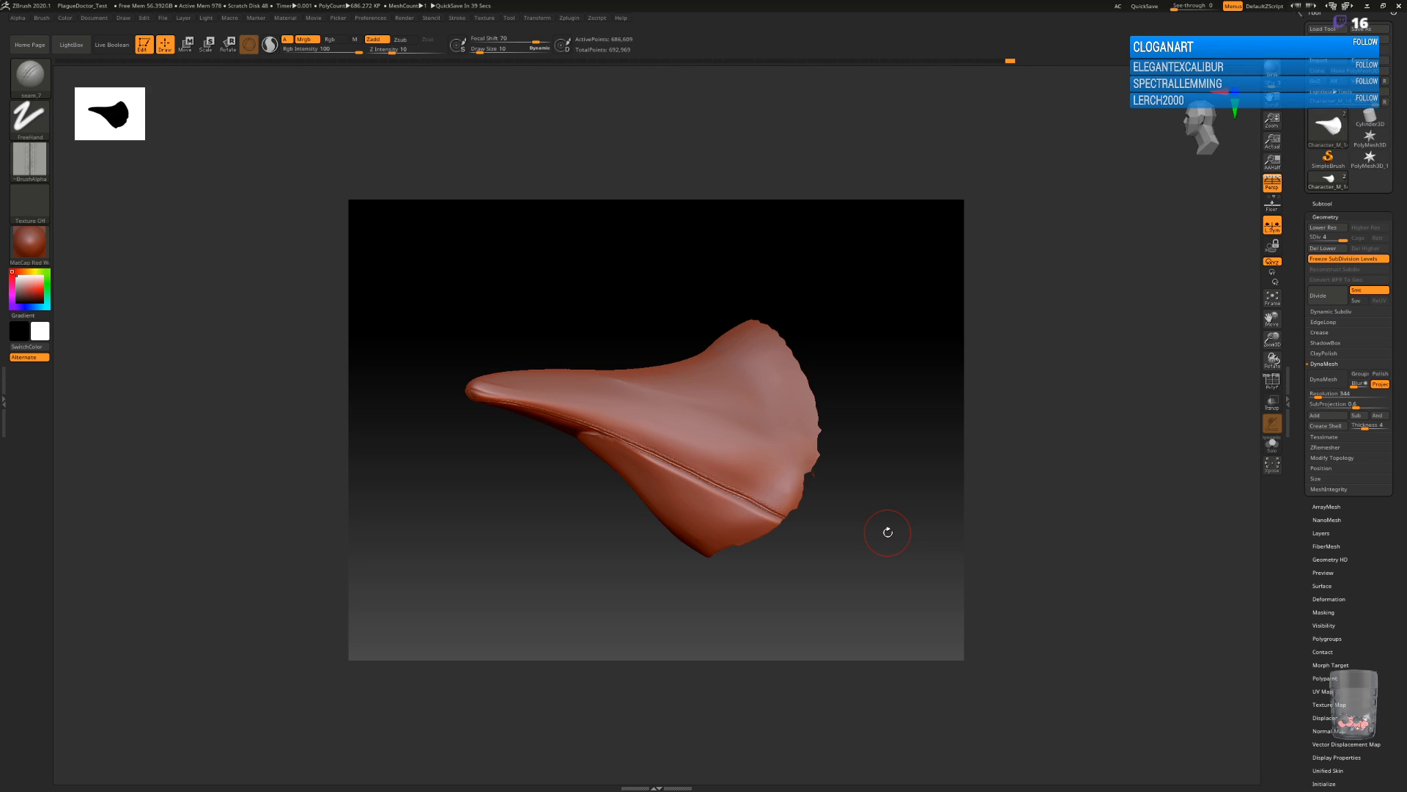
# Draw a short stitched seam across the upper side of the mask at the temple, running to the rear edge.
pyautogui.moveTo(887, 532); pyautogui.dragTo(907, 510)
pyautogui.moveTo(820, 537); pyautogui.dragTo(832, 565)
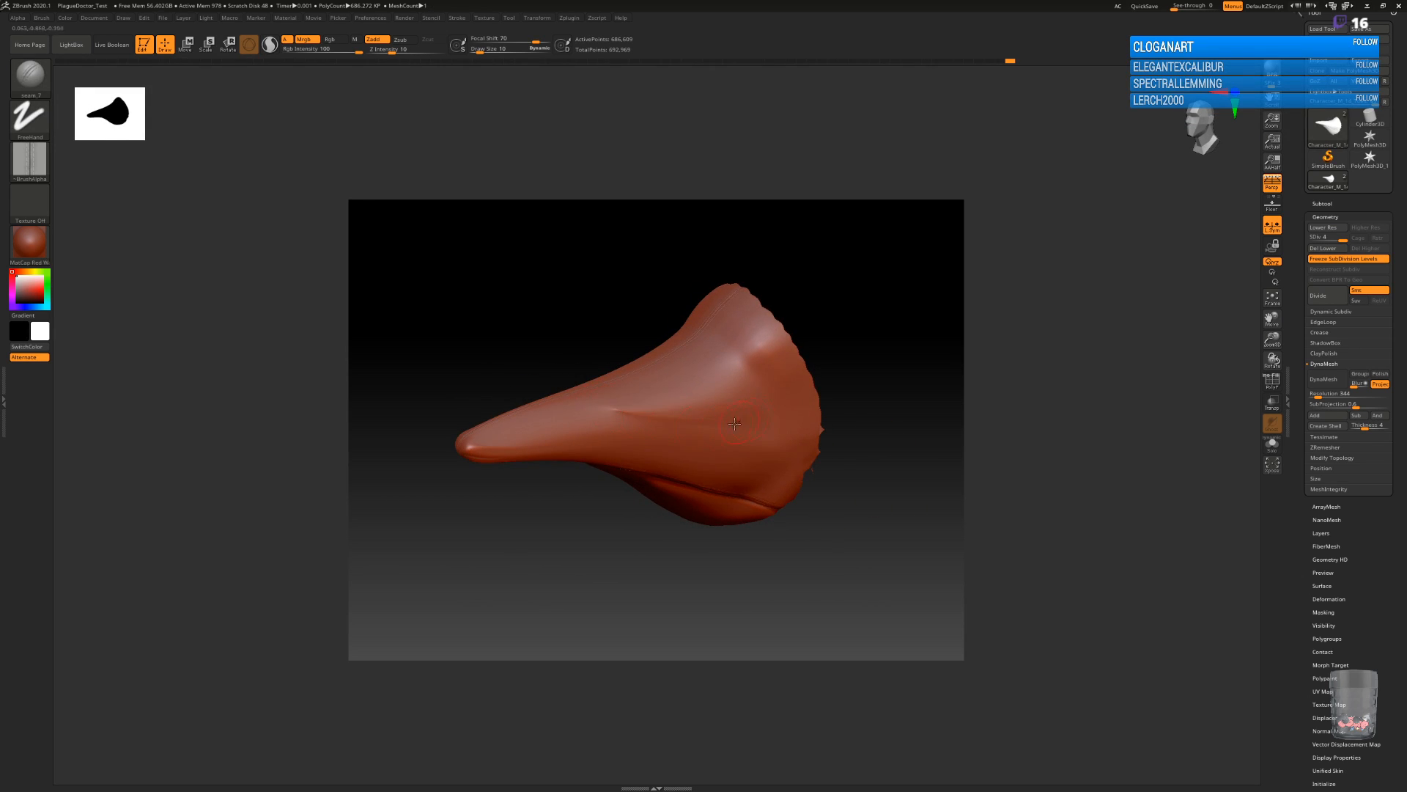
pyautogui.moveTo(889, 493); pyautogui.dragTo(854, 463)
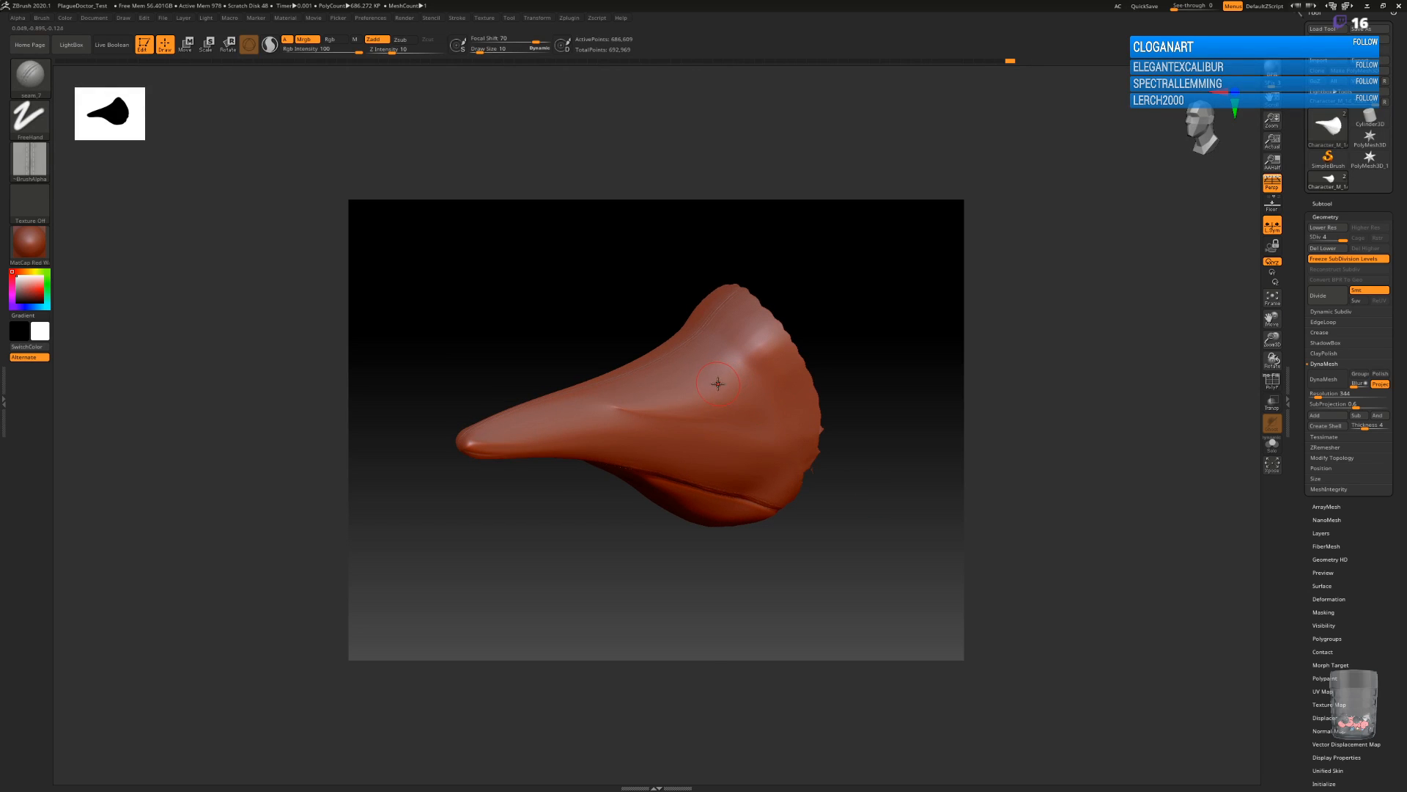
pyautogui.moveTo(730, 375); pyautogui.dragTo(767, 347)
pyautogui.moveTo(880, 477); pyautogui.dragTo(867, 460)
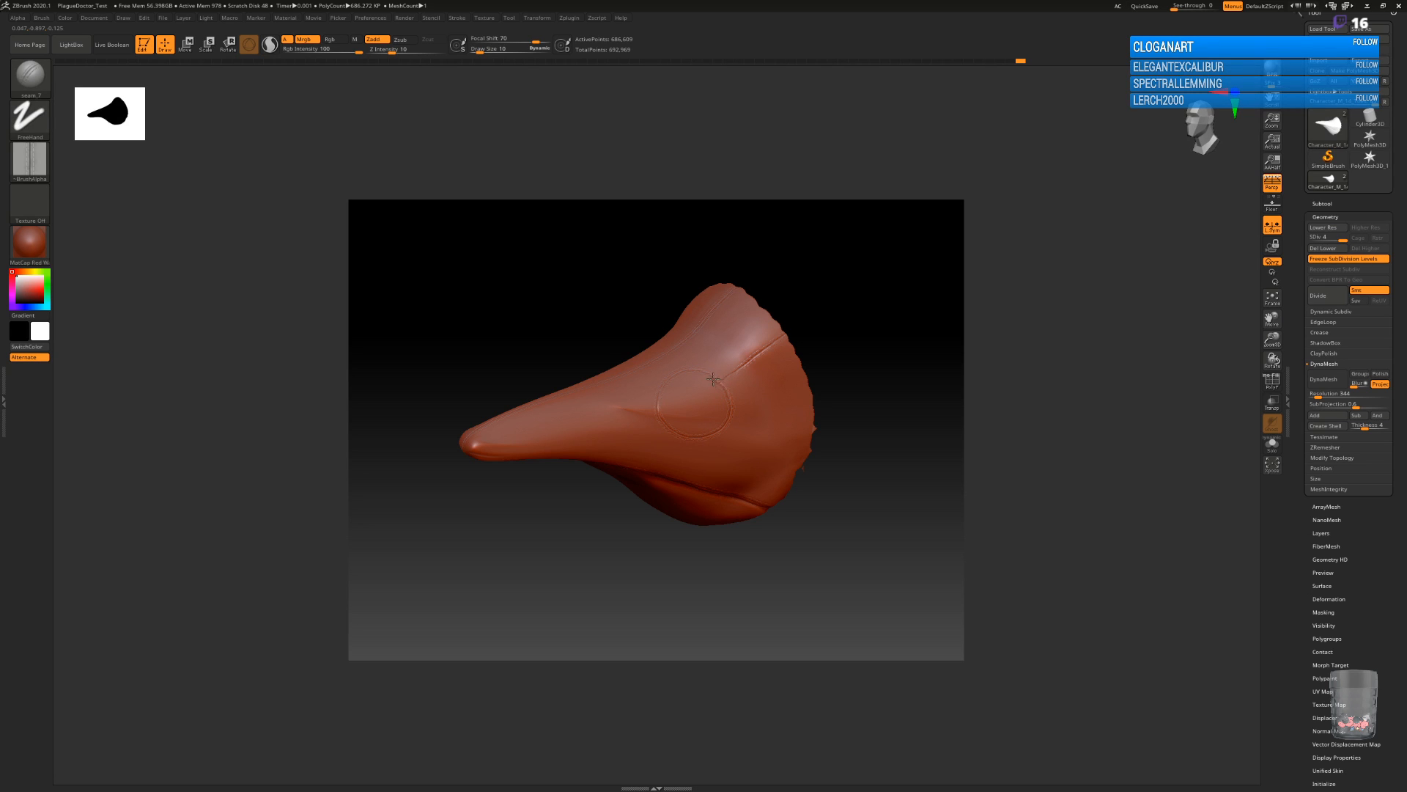
# Undo the short stitched seam across the mask's temple.
pyautogui.moveTo(912, 470); pyautogui.dragTo(884, 477)
pyautogui.hotkey('ctrl', 'z')
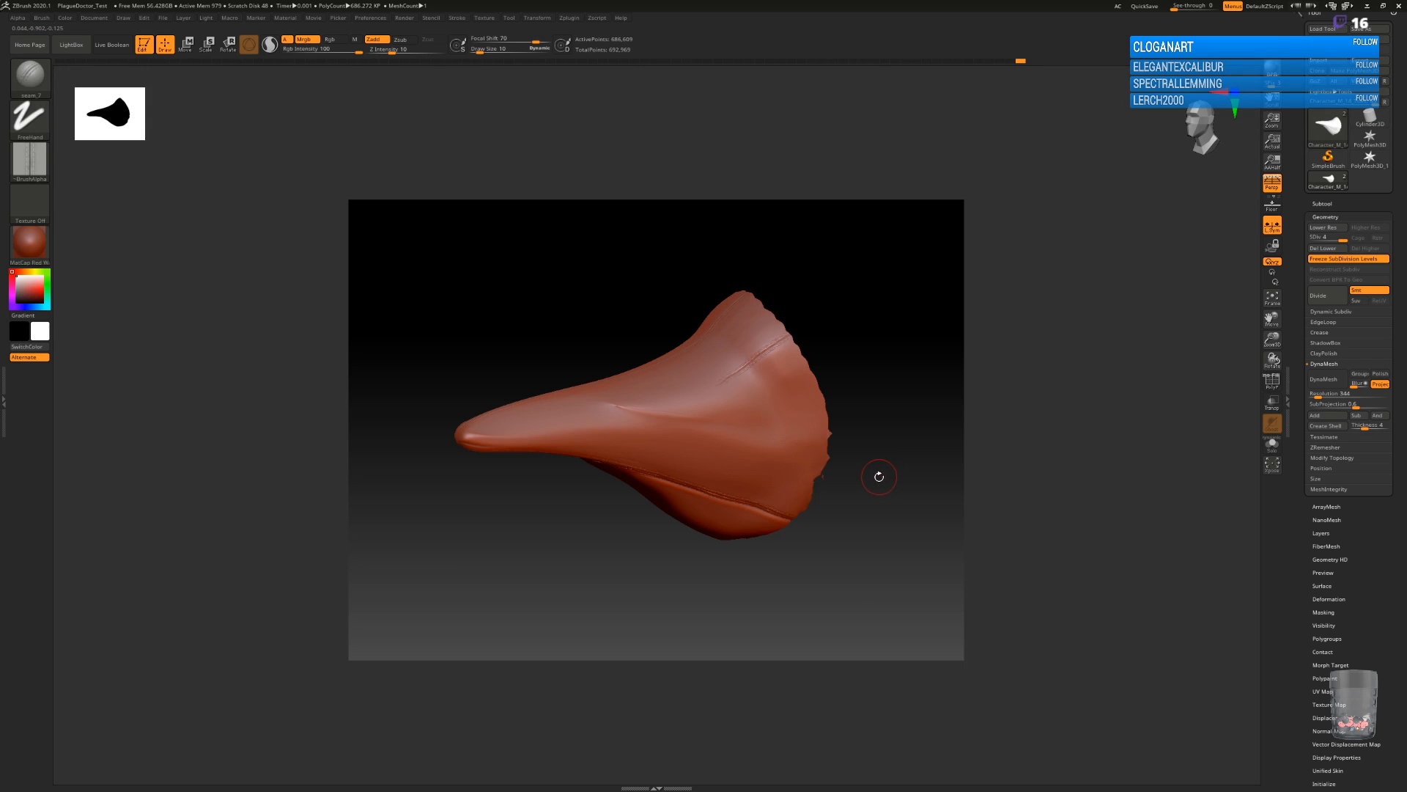
pyautogui.moveTo(864, 521); pyautogui.dragTo(950, 486)
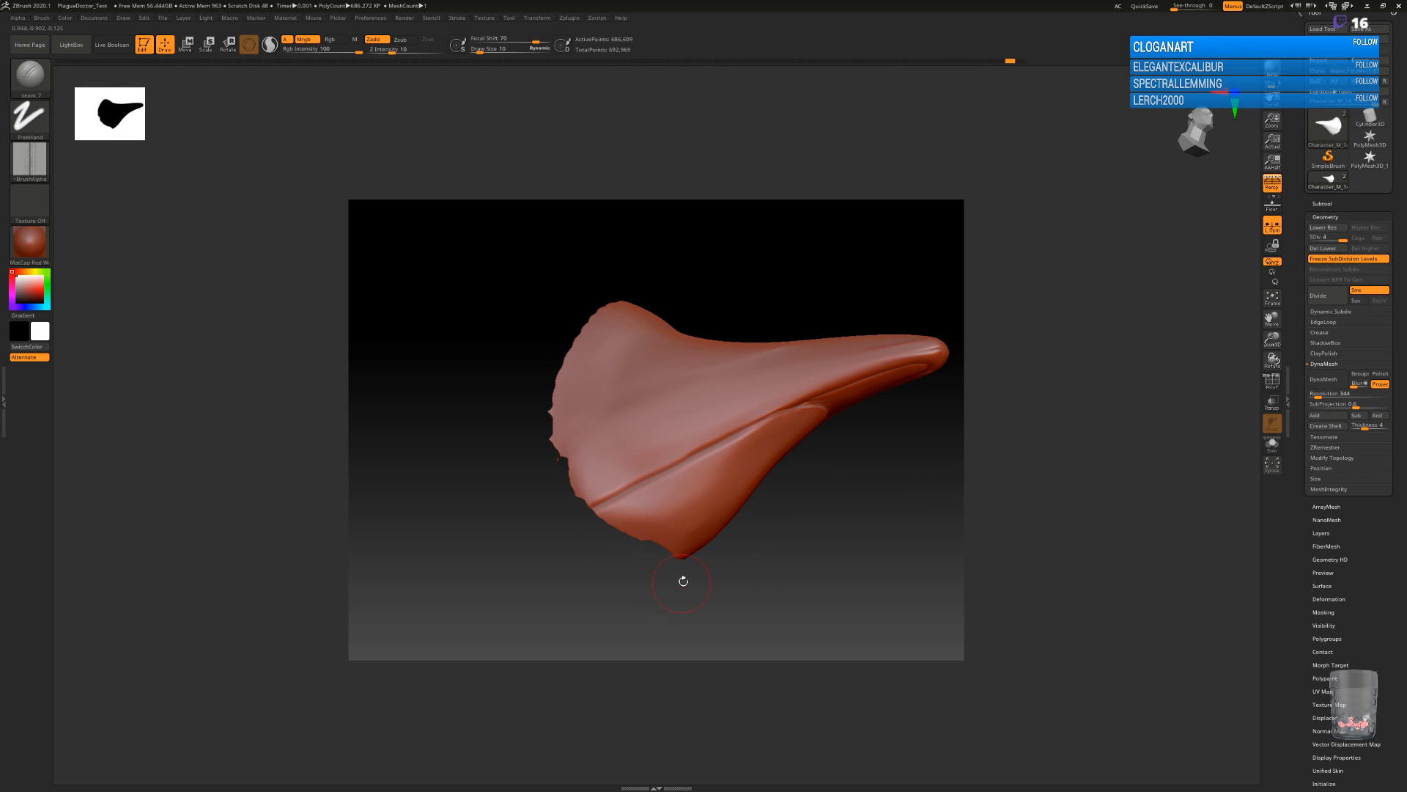
pyautogui.press('b')
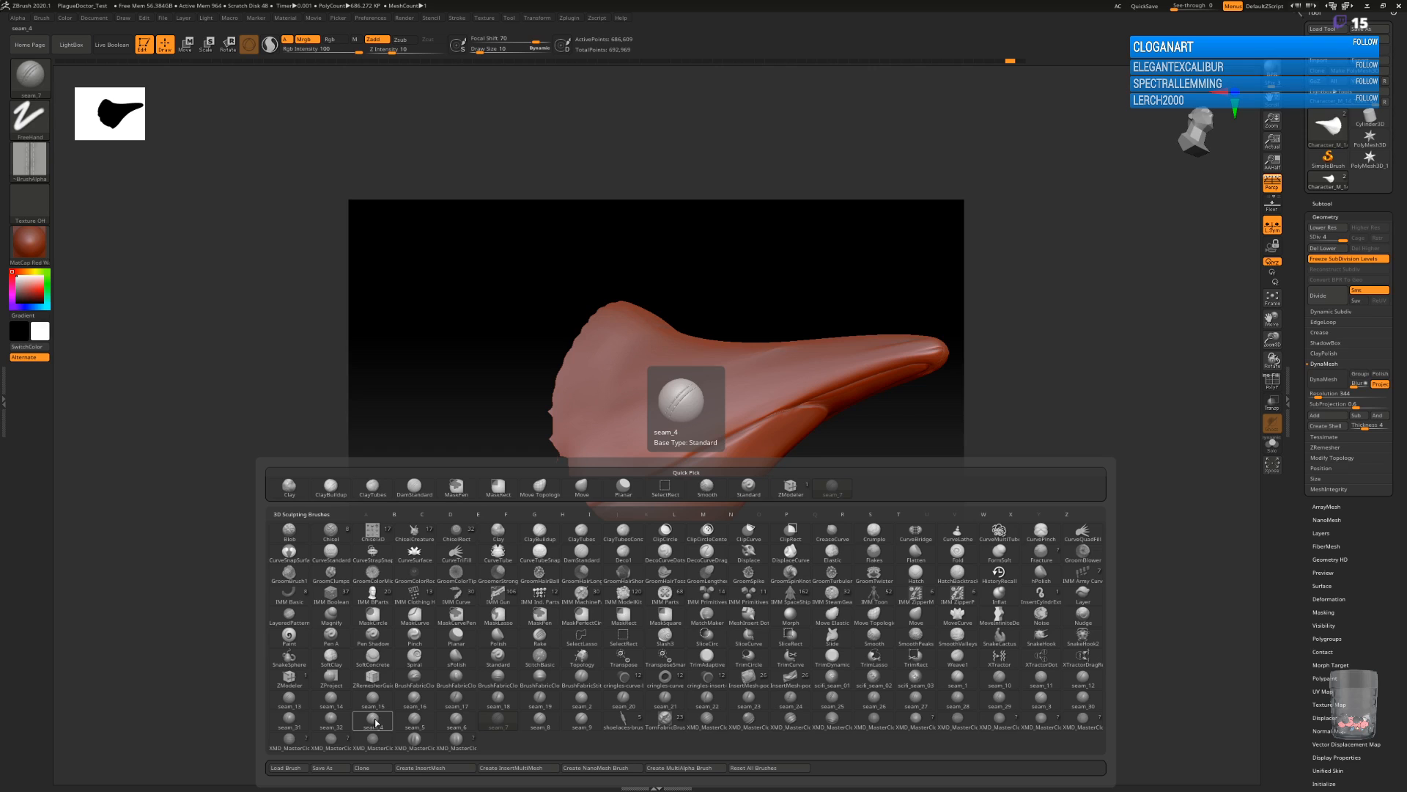
pyautogui.click(416, 723)
pyautogui.moveTo(1010, 460); pyautogui.dragTo(926, 437)
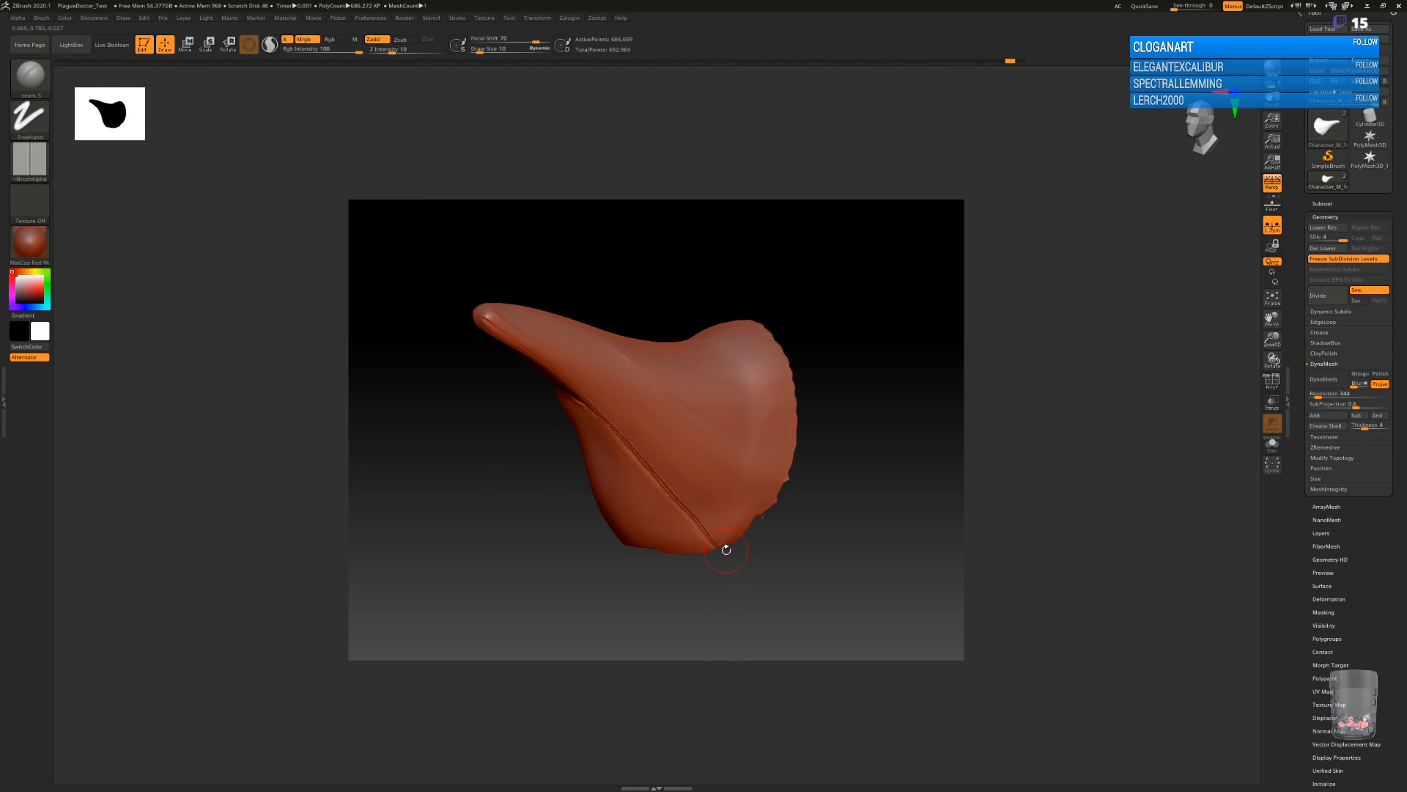
# Select the seam_7 brush and run a stitched seam along the mask's opposite side crease, from the beak tip to the lower rear edge.
pyautogui.press('b')
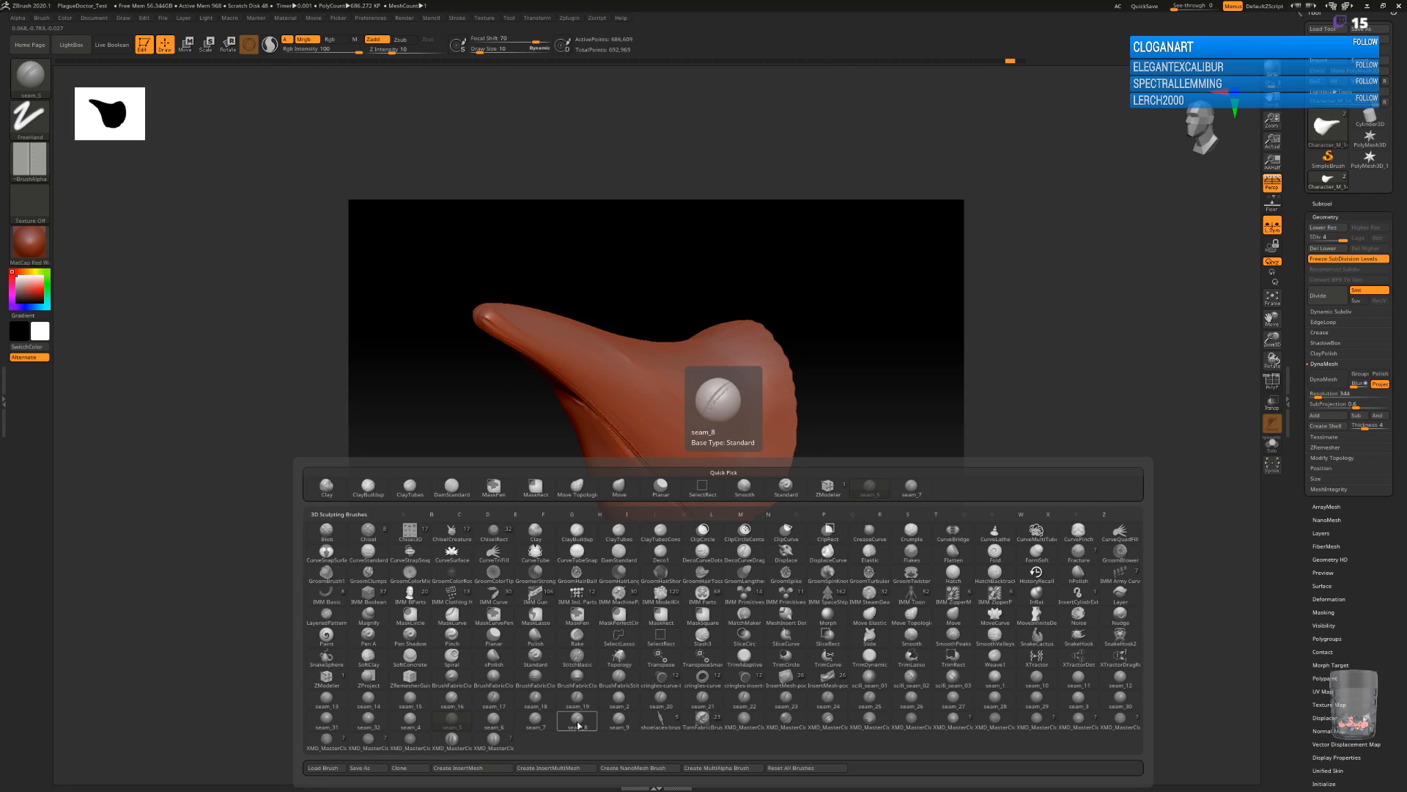
pyautogui.click(537, 723)
pyautogui.moveTo(872, 501); pyautogui.dragTo(914, 503)
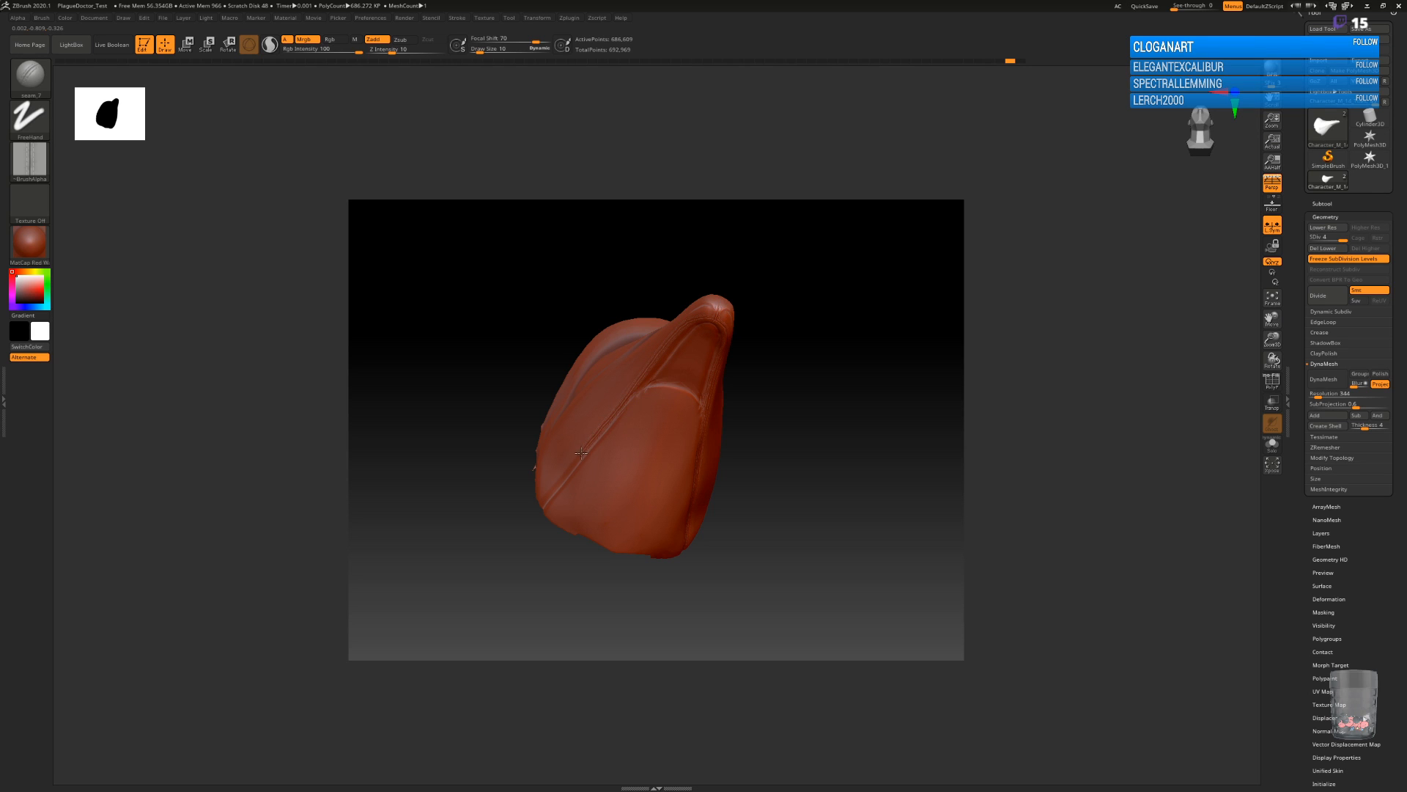
pyautogui.moveTo(803, 458); pyautogui.dragTo(846, 490)
pyautogui.moveTo(753, 508)
pyautogui.mouseDown()
pyautogui.moveTo(794, 494)
pyautogui.moveTo(763, 520)
pyautogui.mouseUp()
pyautogui.moveTo(842, 424); pyautogui.dragTo(859, 332)
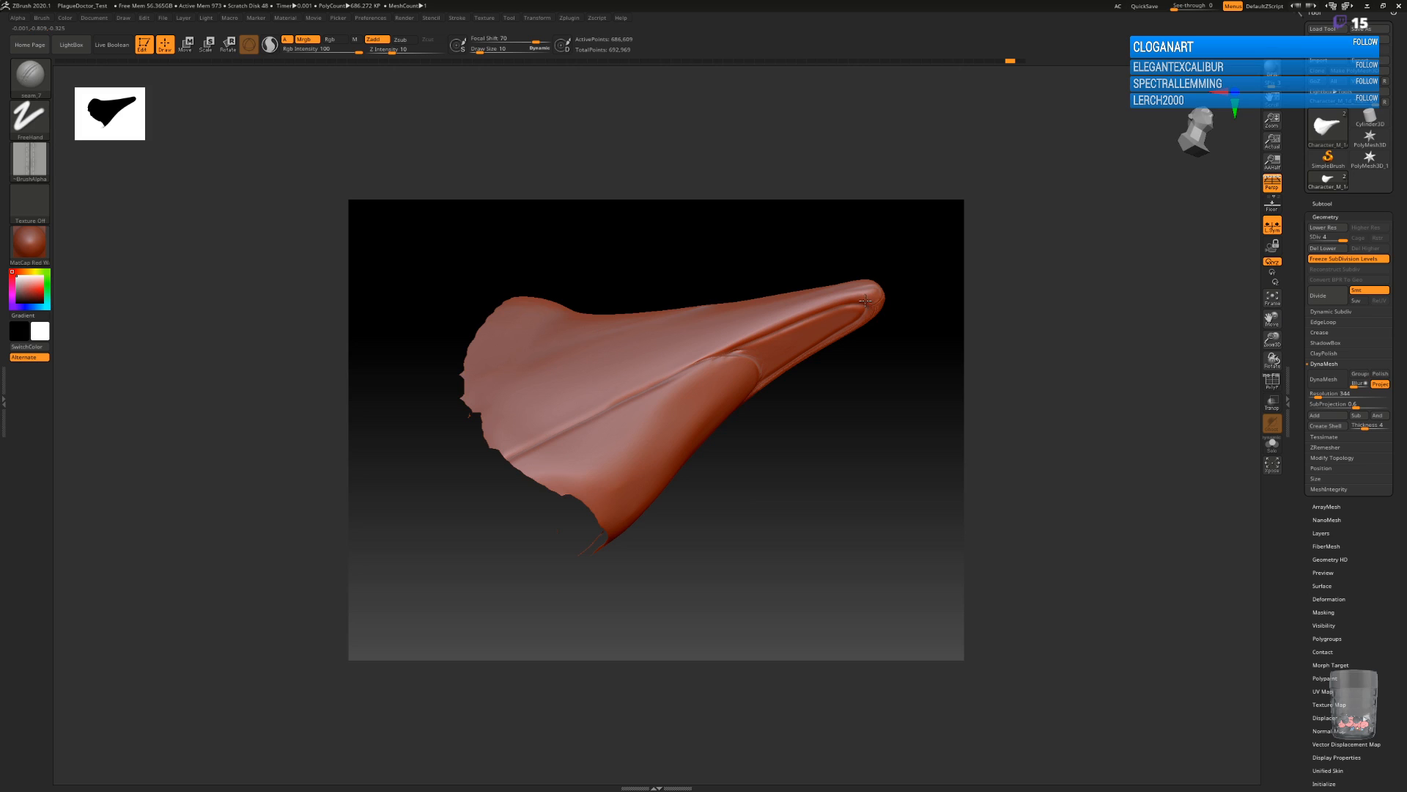
pyautogui.moveTo(766, 330); pyautogui.dragTo(554, 430)
pyautogui.moveTo(836, 457); pyautogui.dragTo(746, 505)
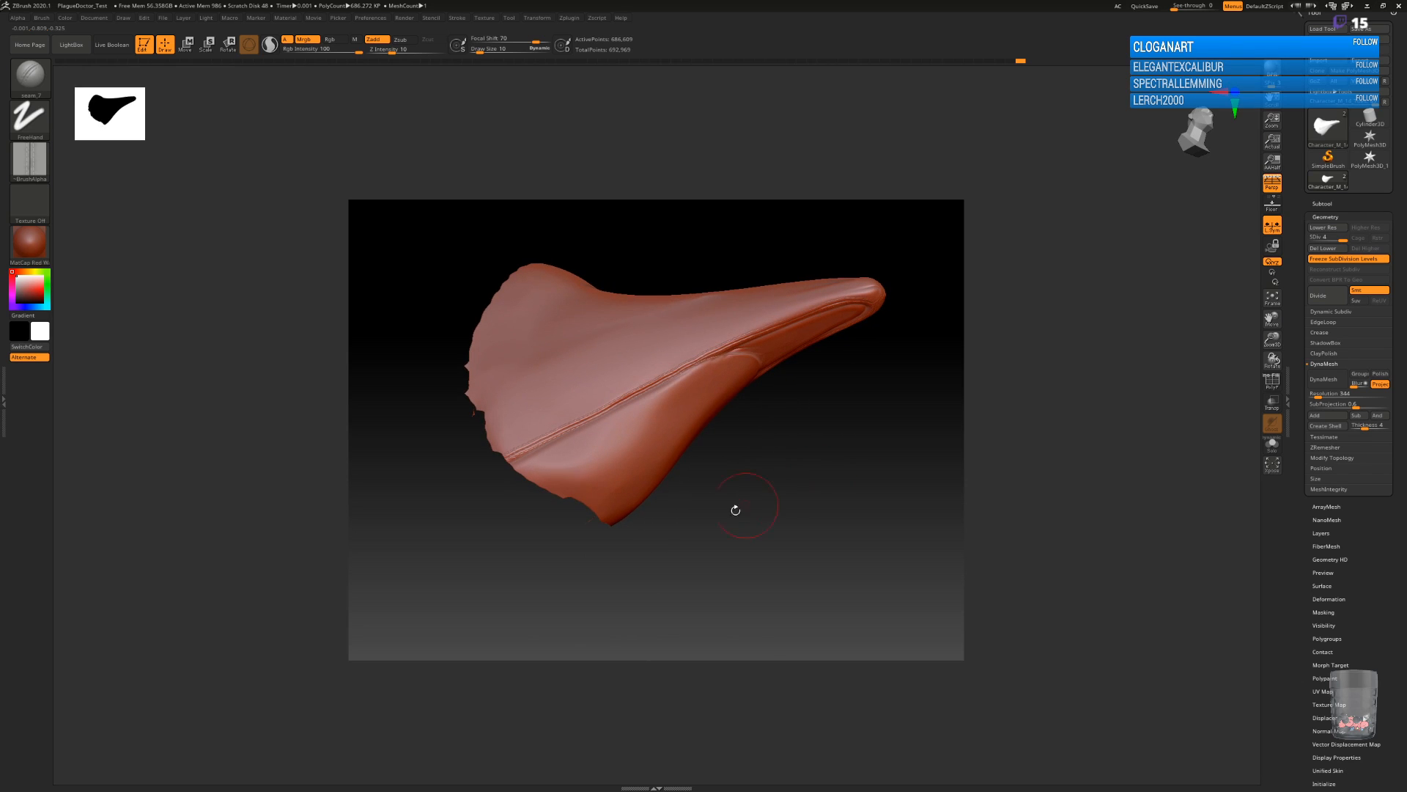
# Select the seam_5 brush and run a second seam just below the stitched side crease, from the beak's underside to the rear edge.
pyautogui.press('b')
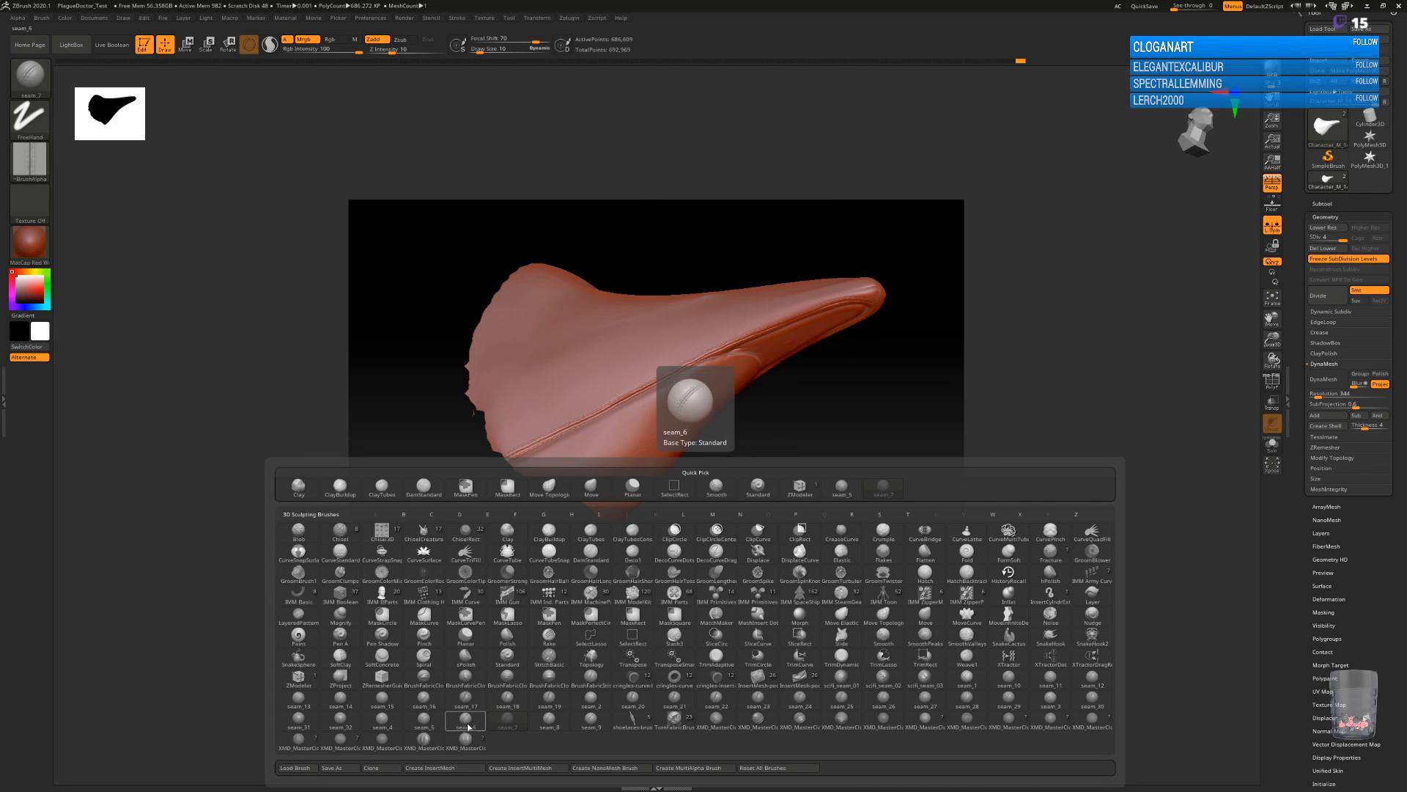
pyautogui.click(426, 722)
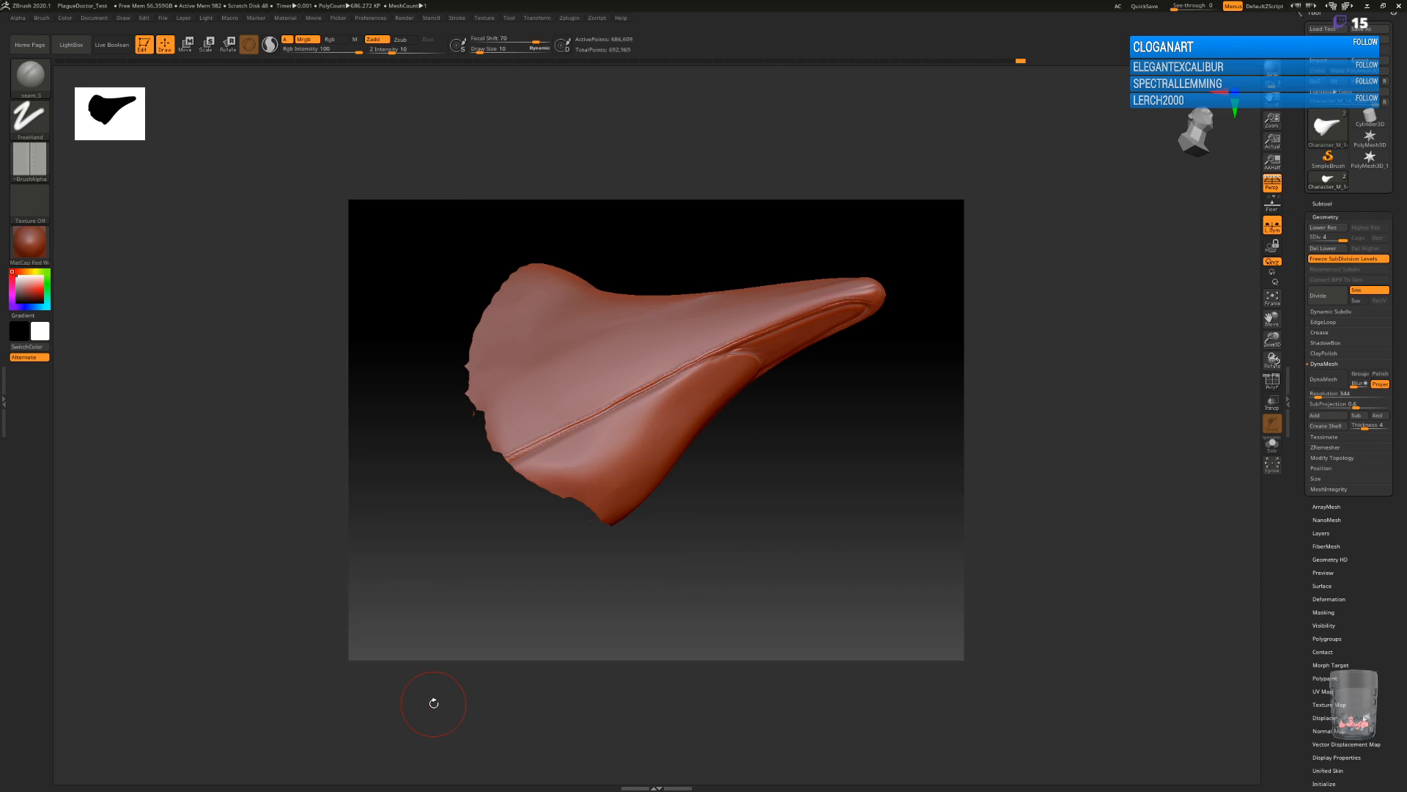
pyautogui.moveTo(511, 470); pyautogui.dragTo(521, 465)
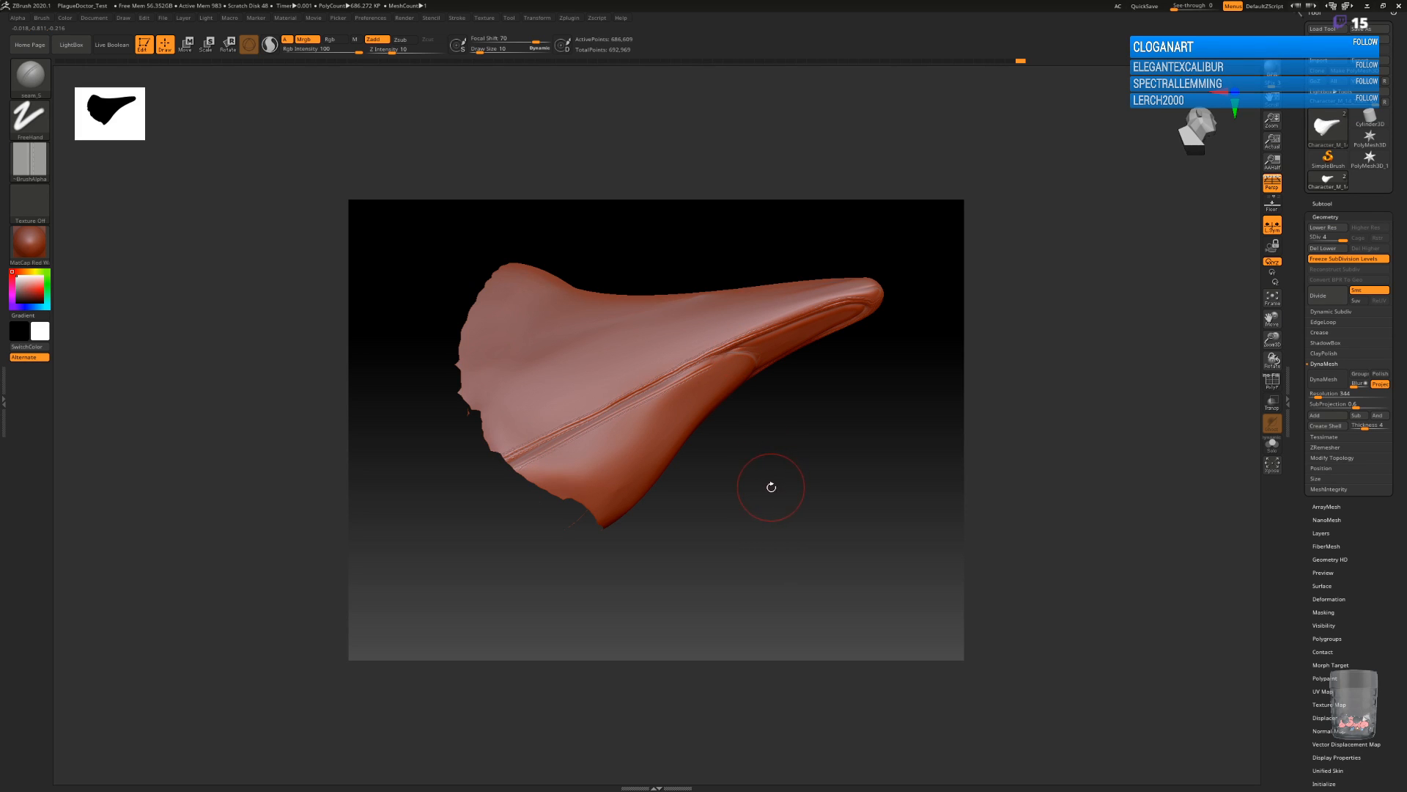
pyautogui.click(511, 20)
pyautogui.moveTo(454, 20)
pyautogui.click(485, 173)
pyautogui.moveTo(812, 513); pyautogui.dragTo(823, 548)
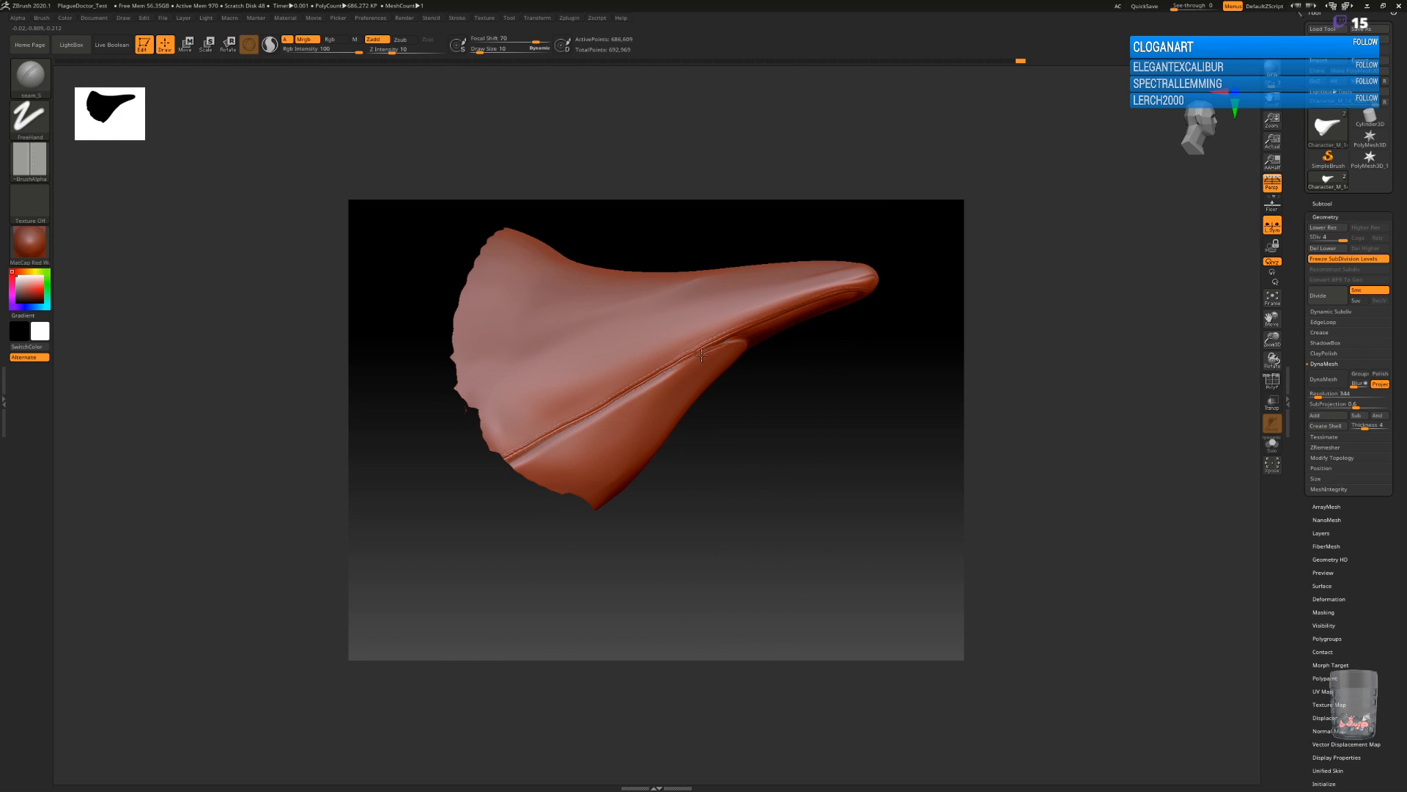
pyautogui.moveTo(668, 376)
pyautogui.mouseDown()
pyautogui.moveTo(533, 455)
pyautogui.moveTo(463, 518)
pyautogui.mouseUp()
pyautogui.moveTo(824, 401)
pyautogui.mouseDown()
pyautogui.moveTo(789, 398)
pyautogui.moveTo(725, 348)
pyautogui.moveTo(791, 366)
pyautogui.mouseUp()
pyautogui.moveTo(901, 386); pyautogui.dragTo(809, 345)
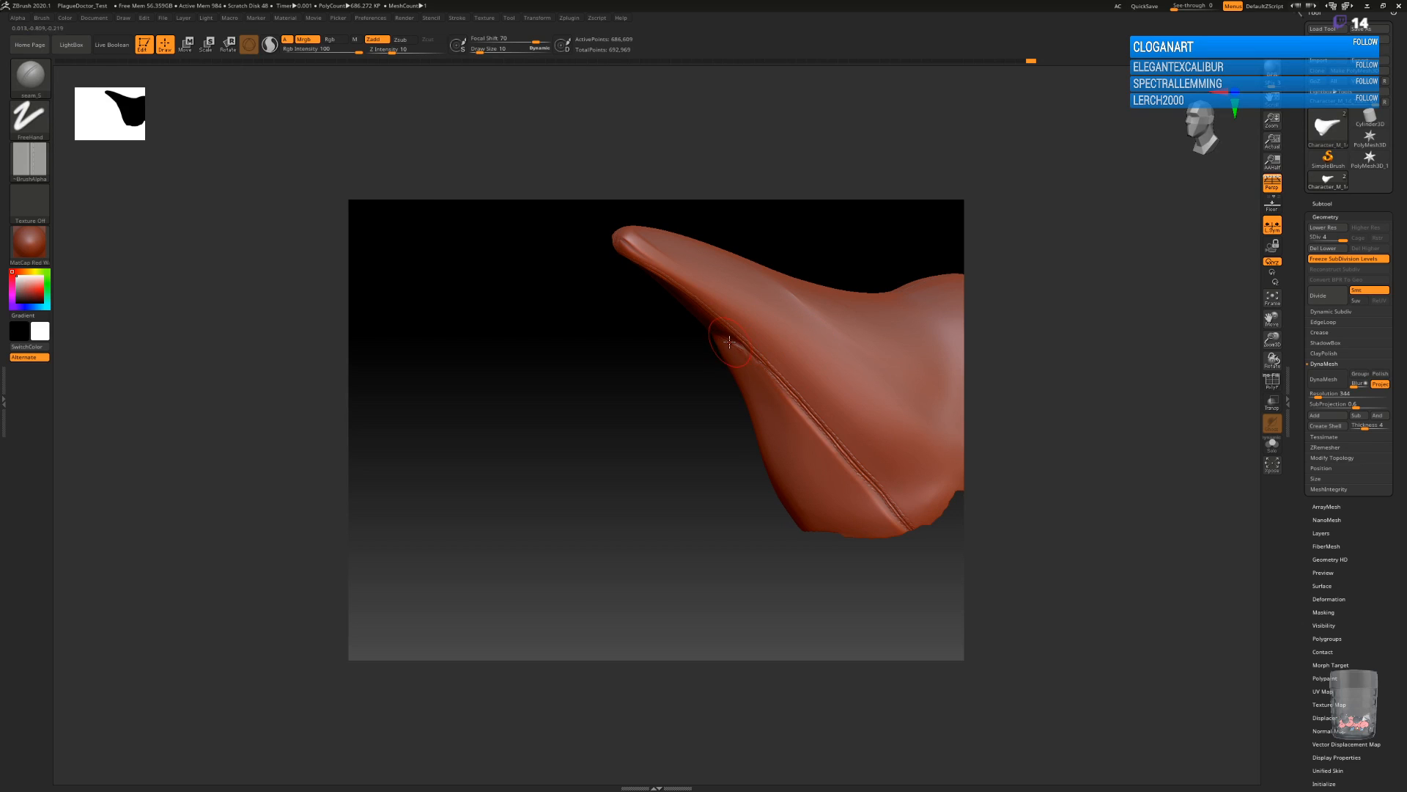
pyautogui.moveTo(795, 412)
pyautogui.mouseDown()
pyautogui.moveTo(900, 536)
pyautogui.moveTo(763, 584)
pyautogui.moveTo(748, 568)
pyautogui.moveTo(790, 561)
pyautogui.moveTo(835, 525)
pyautogui.moveTo(846, 599)
pyautogui.moveTo(792, 576)
pyautogui.mouseUp()
pyautogui.moveTo(777, 460); pyautogui.dragTo(768, 530)
# Select the ClayBuildup brush with the alpha off and build up a round eye mound on the mask's side above the seam.
pyautogui.press('b')
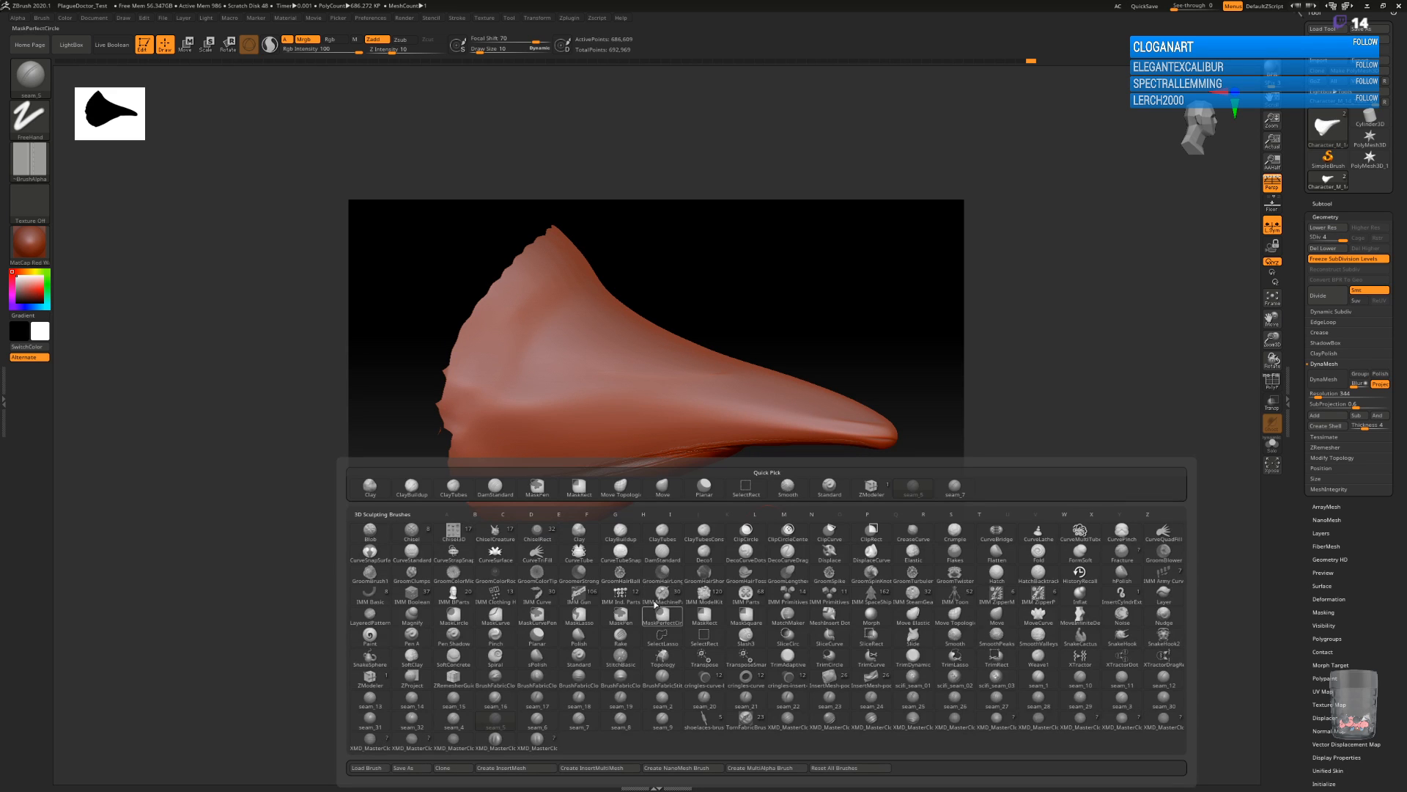
pyautogui.click(620, 530)
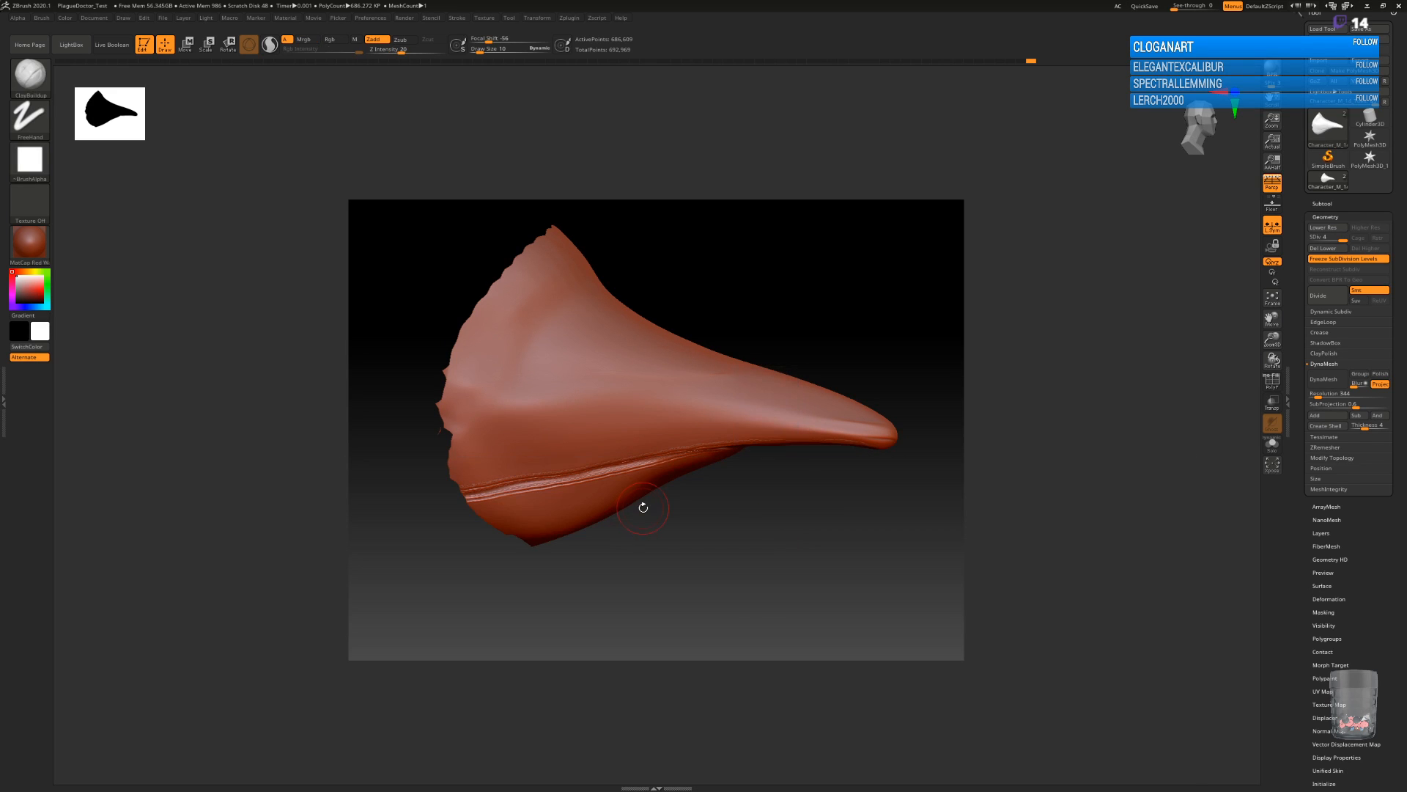
pyautogui.click(32, 167)
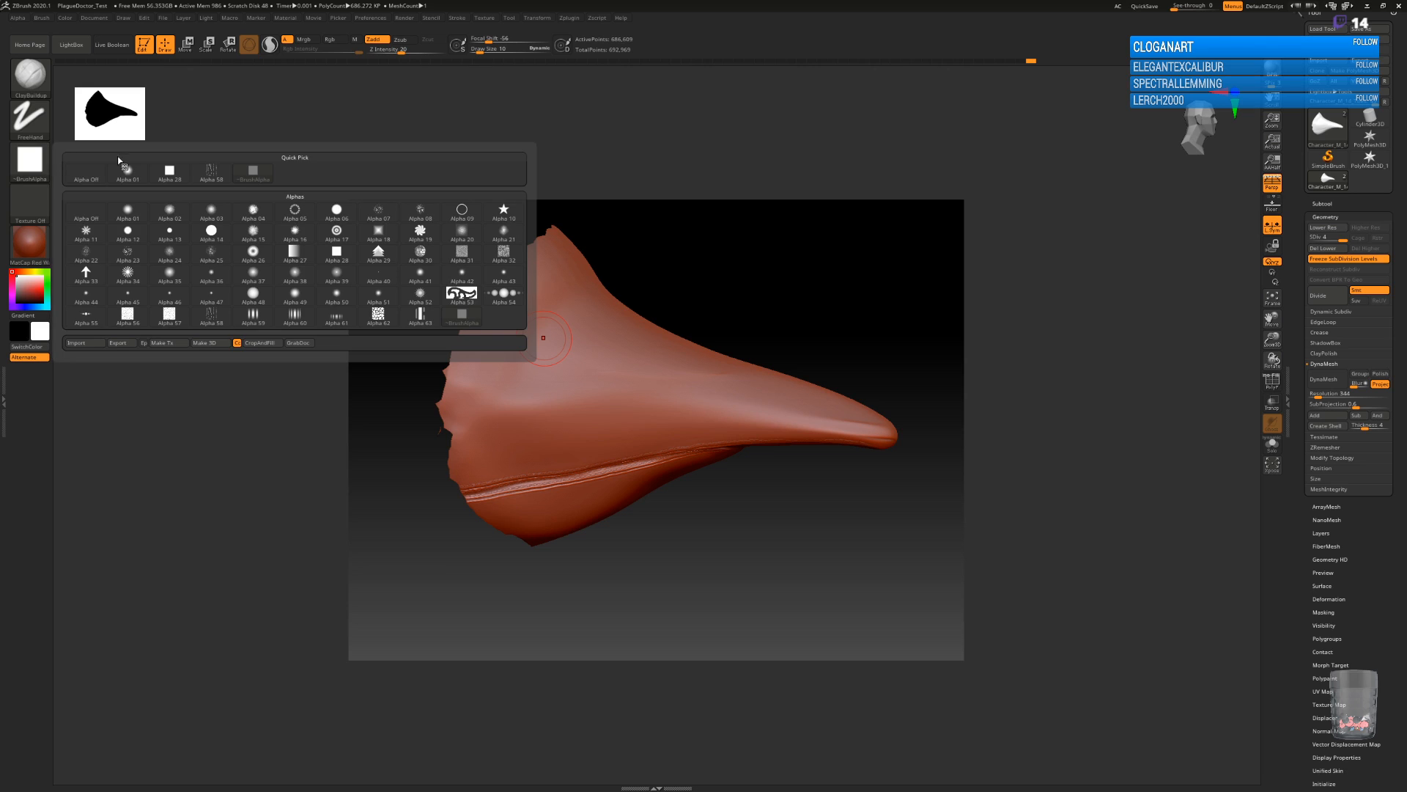
pyautogui.click(87, 165)
pyautogui.moveTo(793, 562); pyautogui.dragTo(779, 584)
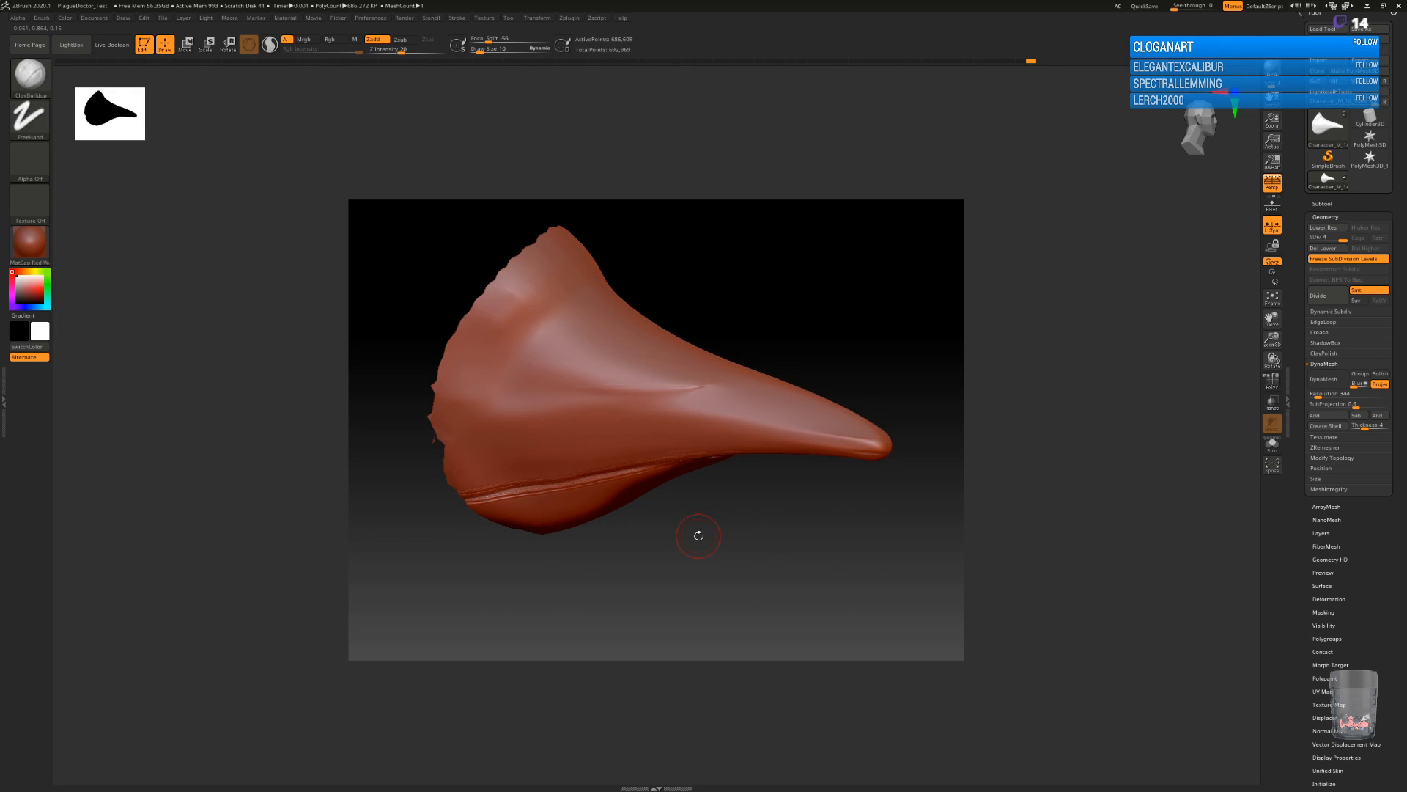
pyautogui.moveTo(724, 518)
pyautogui.mouseDown()
pyautogui.moveTo(760, 559)
pyautogui.moveTo(748, 519)
pyautogui.mouseUp()
pyautogui.moveTo(592, 365)
pyautogui.mouseDown()
pyautogui.moveTo(574, 374)
pyautogui.moveTo(568, 350)
pyautogui.moveTo(608, 384)
pyautogui.moveTo(570, 394)
pyautogui.moveTo(598, 370)
pyautogui.mouseUp()
pyautogui.moveTo(742, 533)
pyautogui.mouseDown()
pyautogui.moveTo(729, 553)
pyautogui.moveTo(771, 511)
pyautogui.mouseUp()
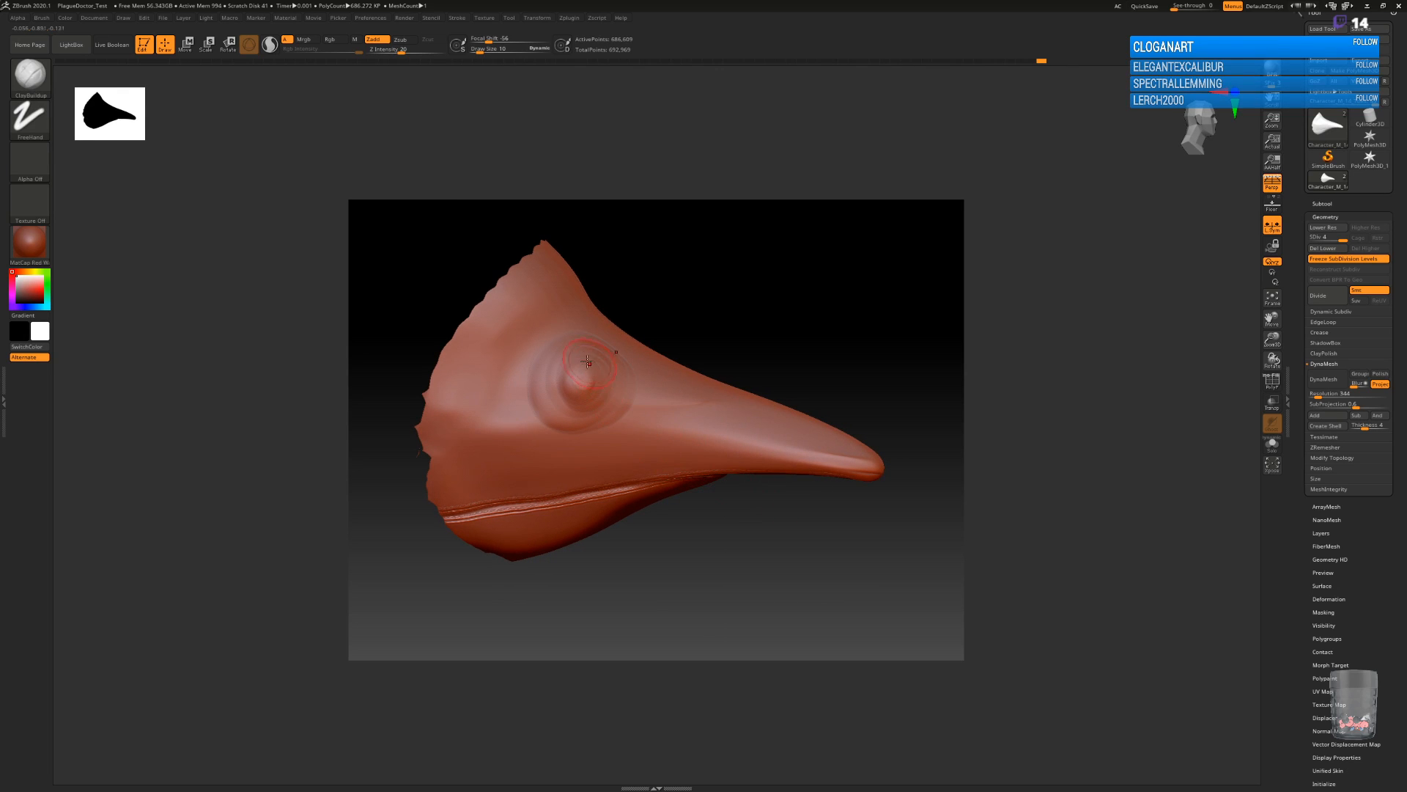
pyautogui.moveTo(556, 380); pyautogui.dragTo(599, 389)
# Smooth the eye mound into a flat round disc with the Flatten brush.
pyautogui.press('b')
pyautogui.press('f')
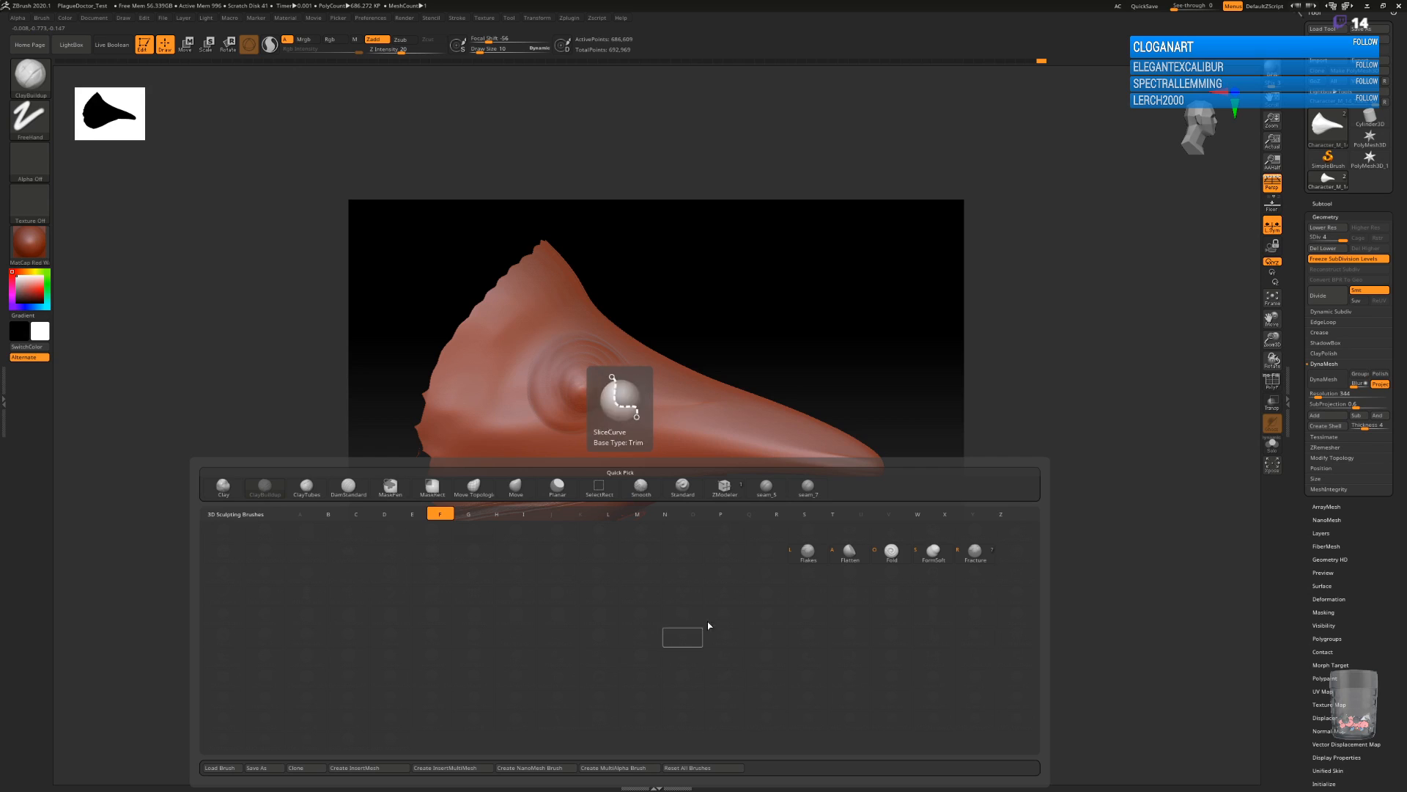
pyautogui.press('a')
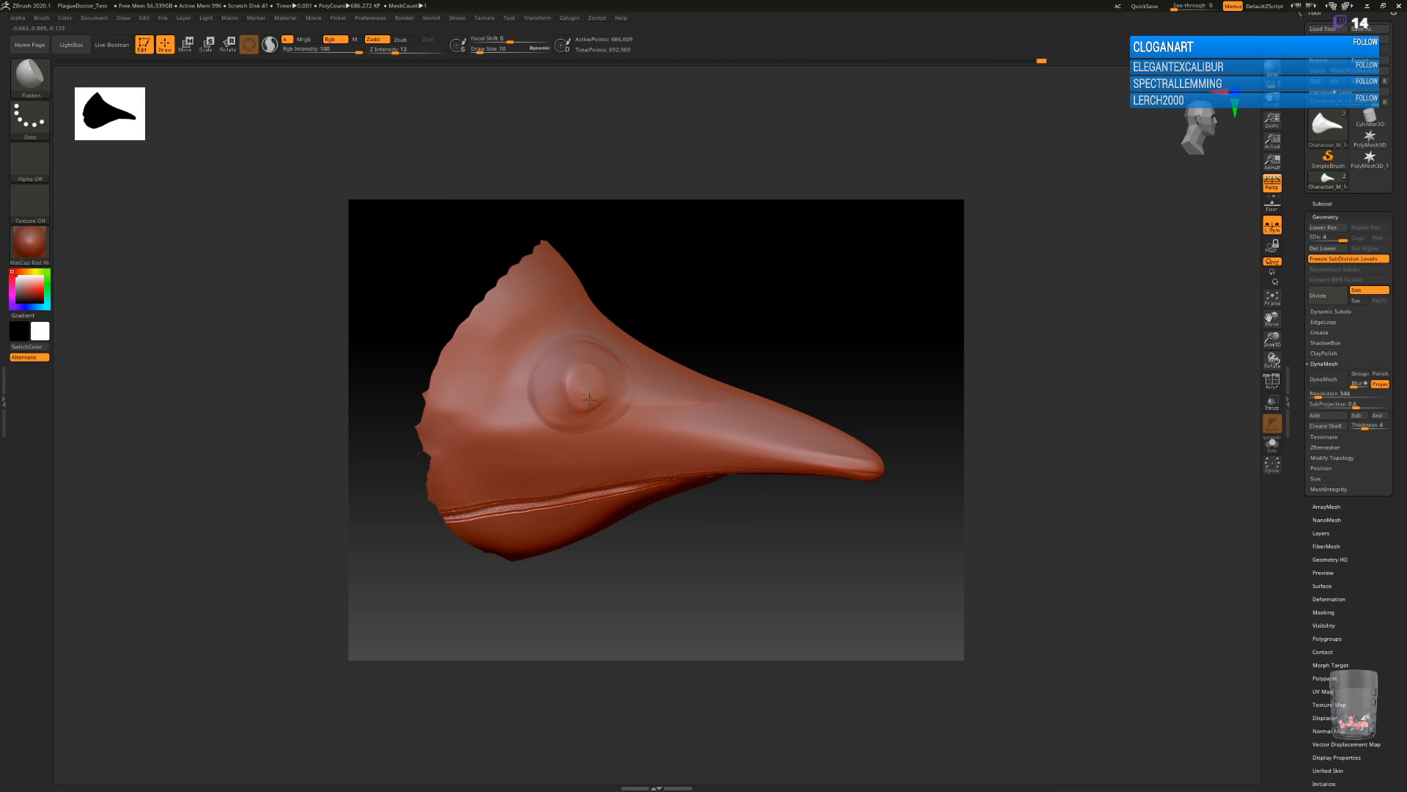
pyautogui.moveTo(599, 362); pyautogui.dragTo(588, 390)
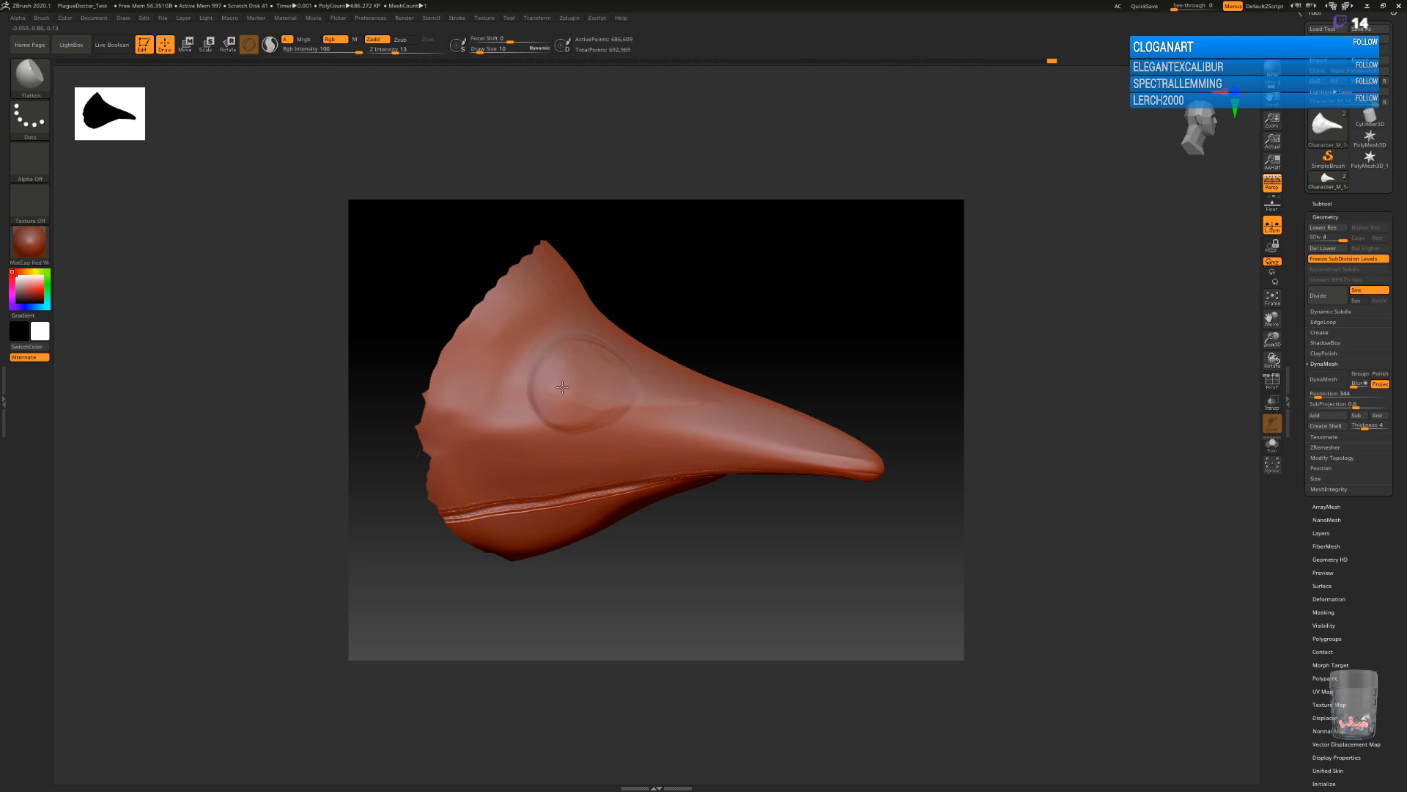
pyautogui.moveTo(843, 355)
pyautogui.mouseDown()
pyautogui.moveTo(833, 370)
pyautogui.moveTo(811, 326)
pyautogui.mouseUp()
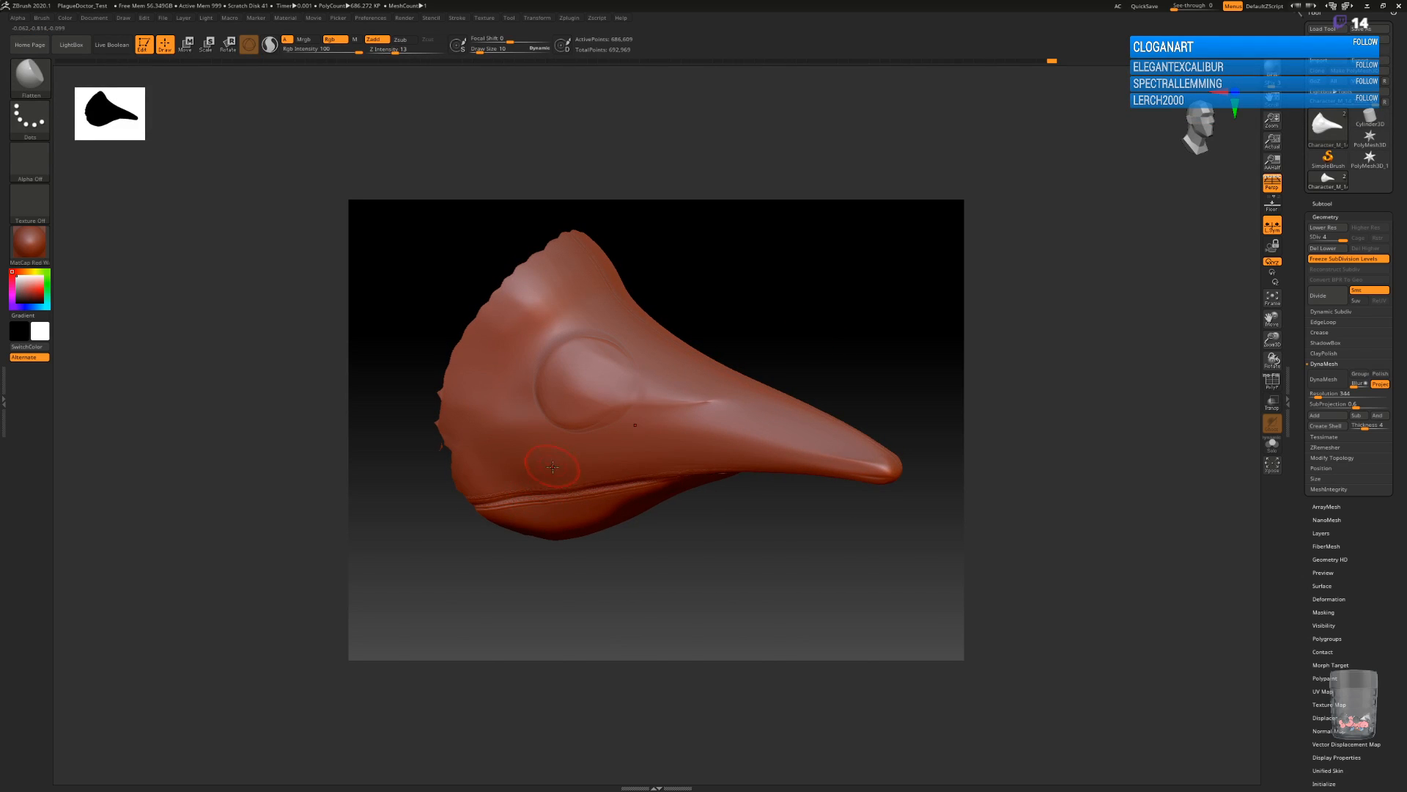
# Carve a circular groove around the flat eye disc with the DamStandard brush.
pyautogui.press('b')
pyautogui.press('d')
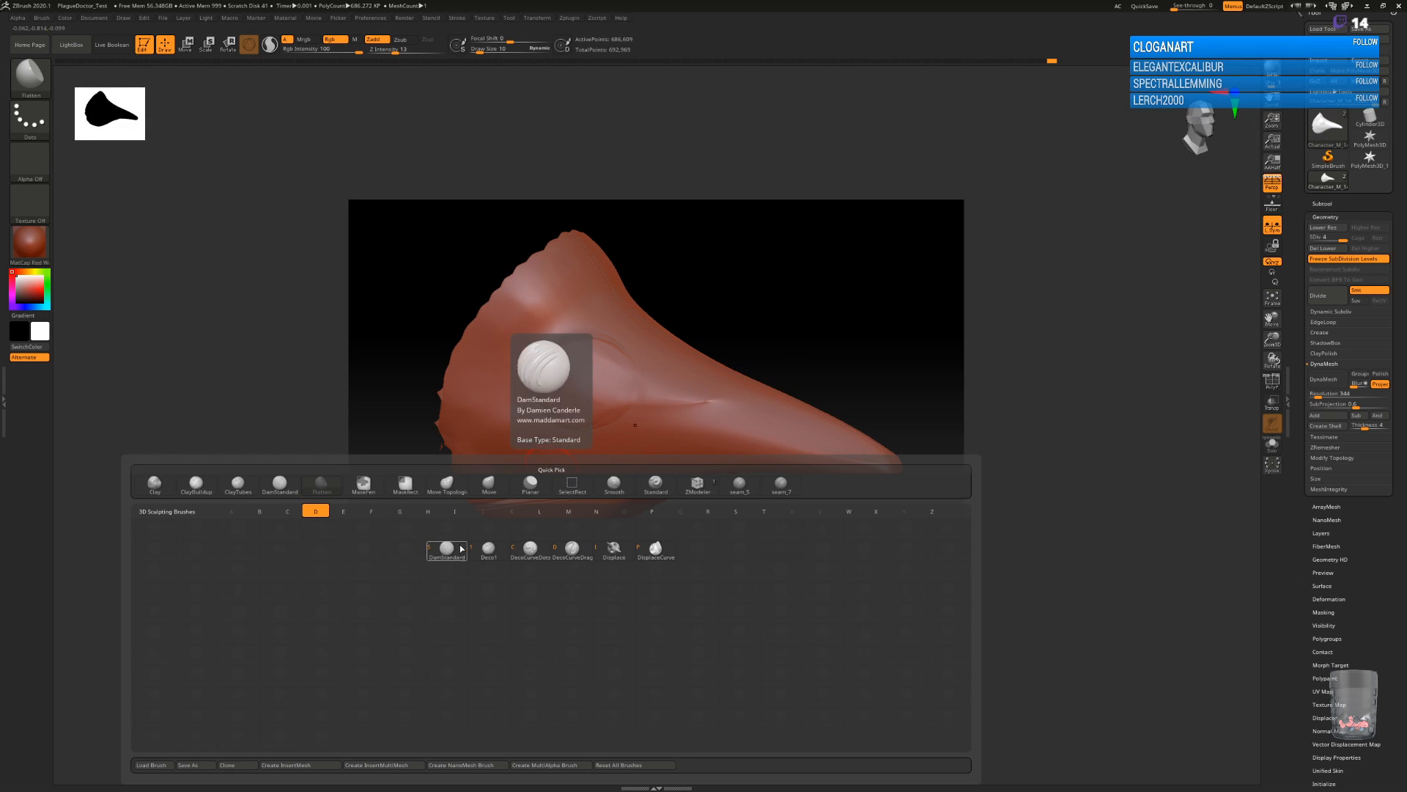
pyautogui.press('s')
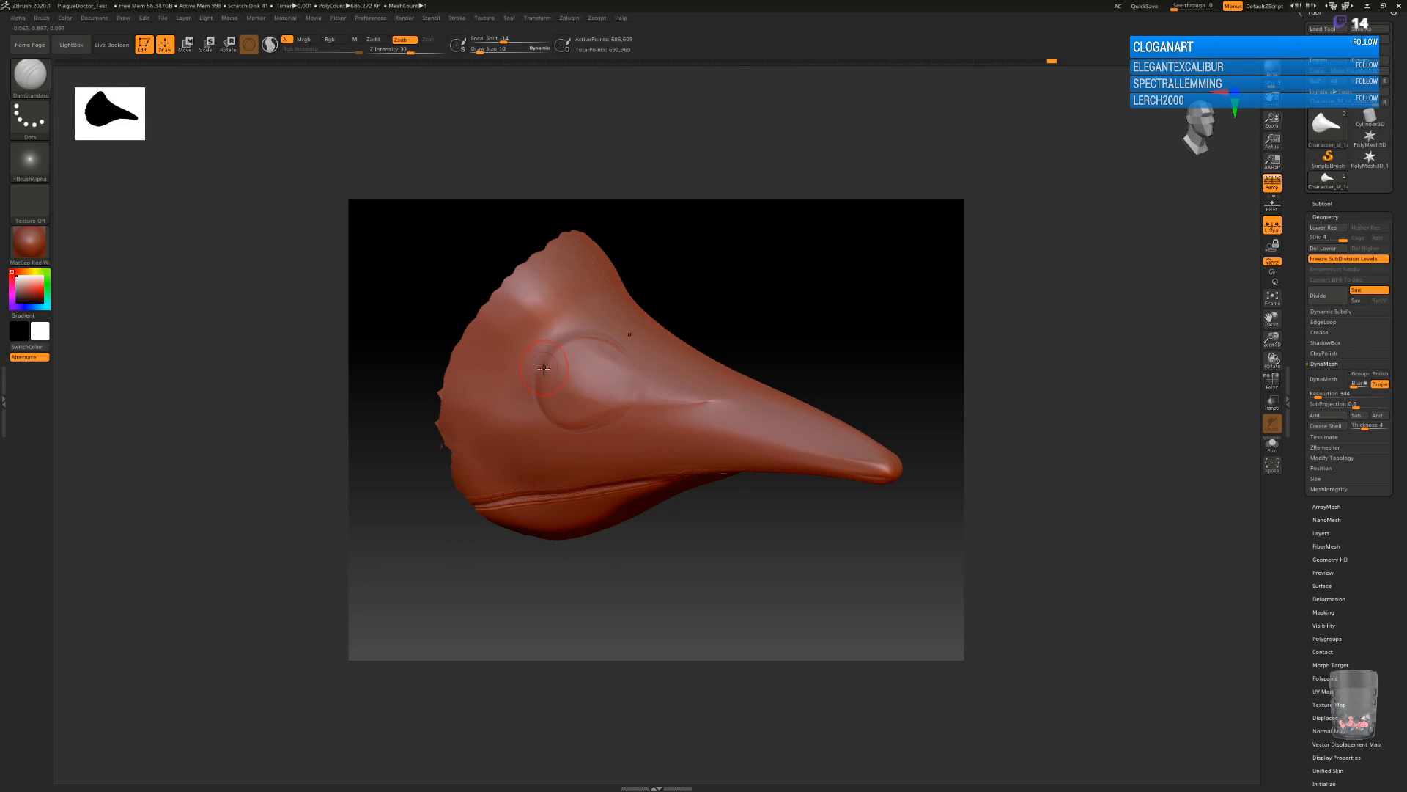
pyautogui.press('alt')
pyautogui.moveTo(538, 401)
pyautogui.mouseDown()
pyautogui.moveTo(577, 429)
pyautogui.moveTo(612, 423)
pyautogui.moveTo(635, 367)
pyautogui.moveTo(603, 338)
pyautogui.moveTo(565, 341)
pyautogui.moveTo(546, 414)
pyautogui.mouseUp()
pyautogui.moveTo(733, 563); pyautogui.dragTo(732, 563)
pyautogui.moveTo(733, 556); pyautogui.dragTo(718, 517)
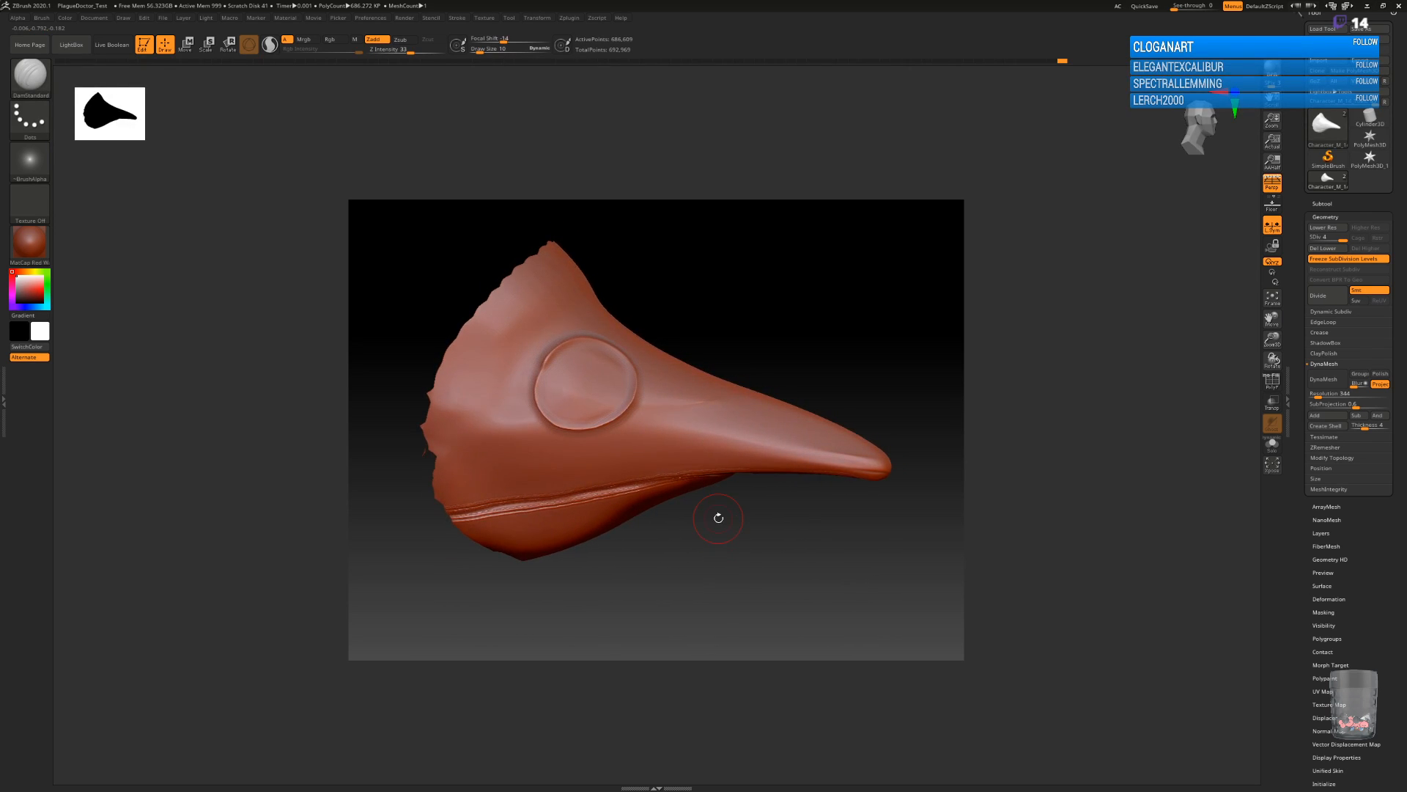
# Build a raised rim around the eye disc using the ClayBuildup brush at a smaller draw size.
pyautogui.press('b')
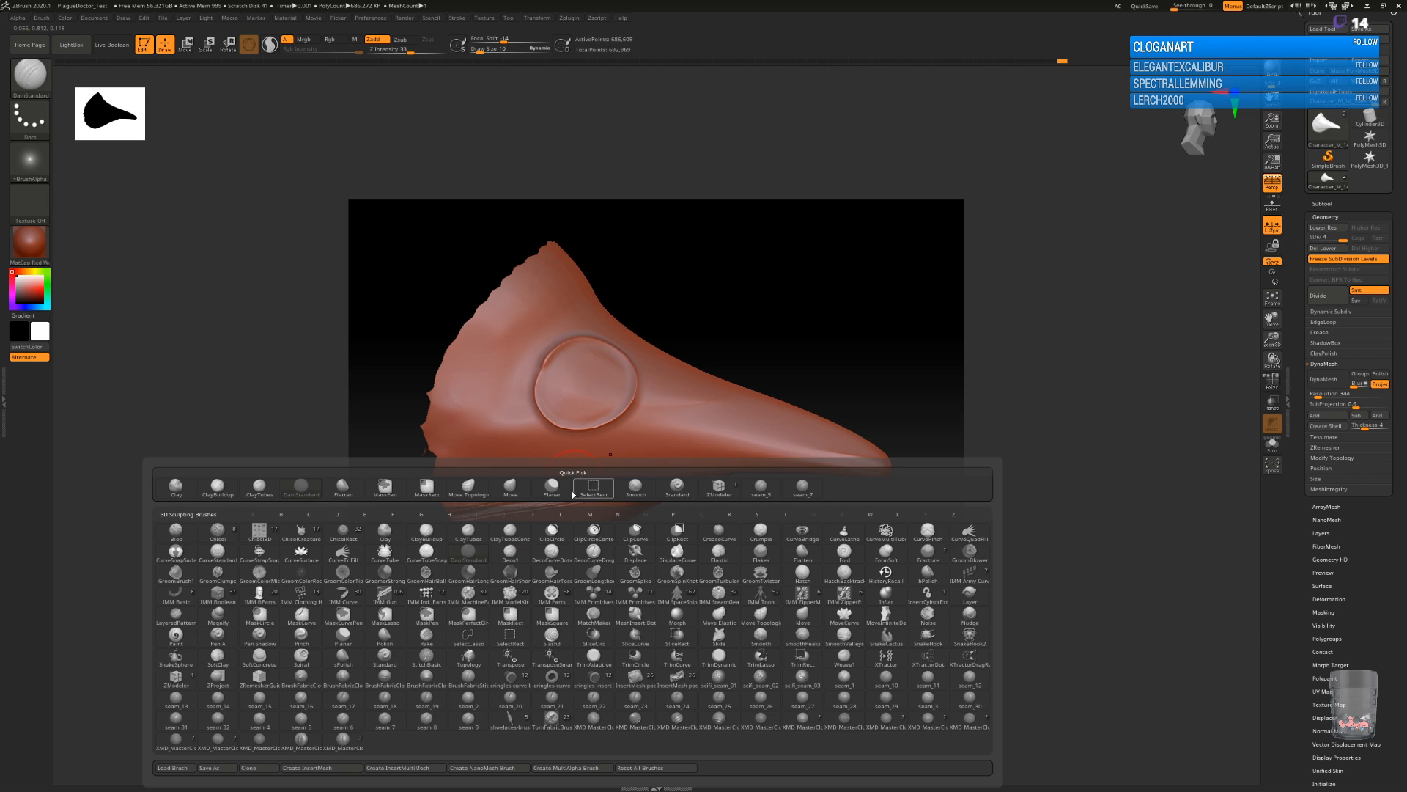
pyautogui.click(434, 539)
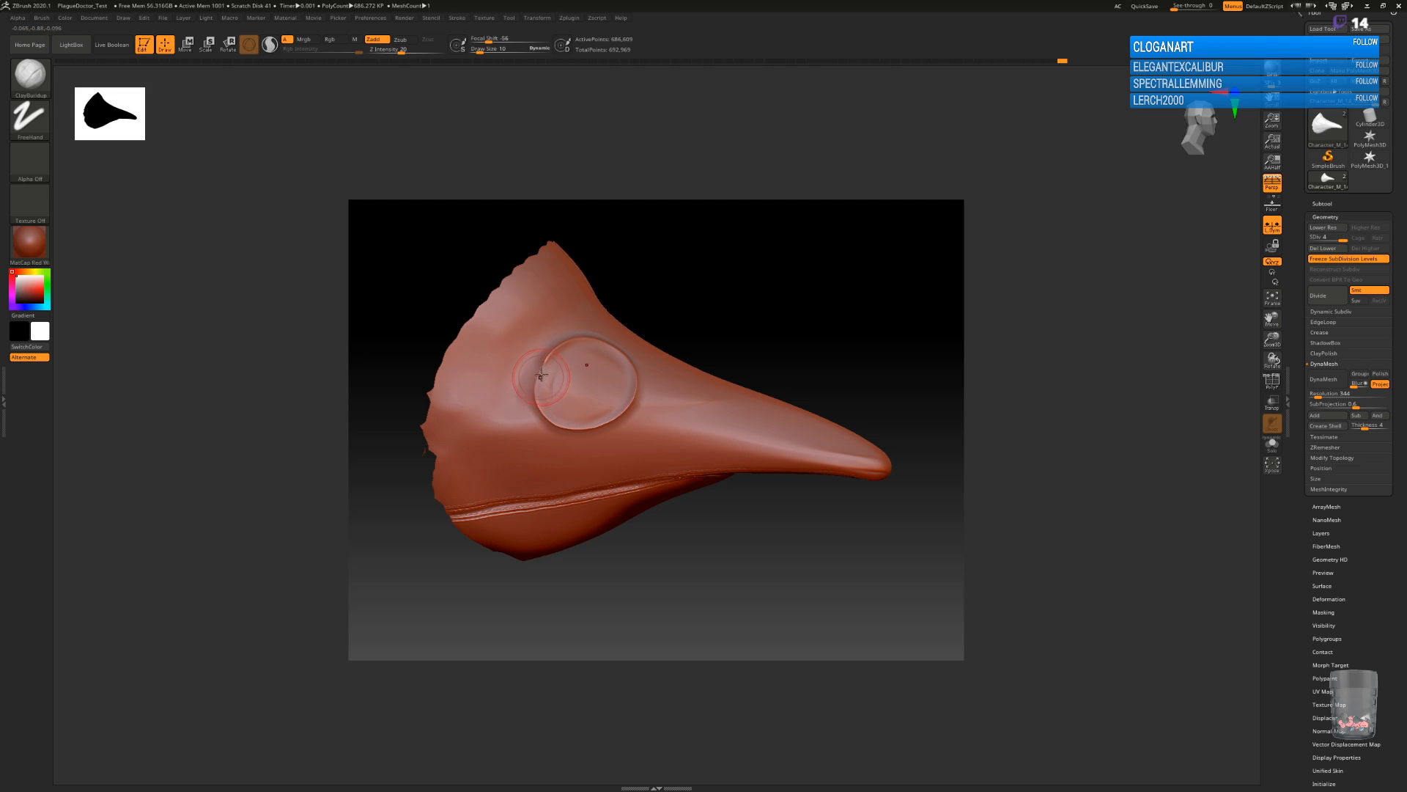
pyautogui.press('[')
pyautogui.moveTo(550, 358)
pyautogui.mouseDown()
pyautogui.moveTo(533, 409)
pyautogui.moveTo(590, 431)
pyautogui.moveTo(623, 409)
pyautogui.moveTo(635, 383)
pyautogui.moveTo(620, 351)
pyautogui.moveTo(584, 339)
pyautogui.moveTo(544, 365)
pyautogui.mouseUp()
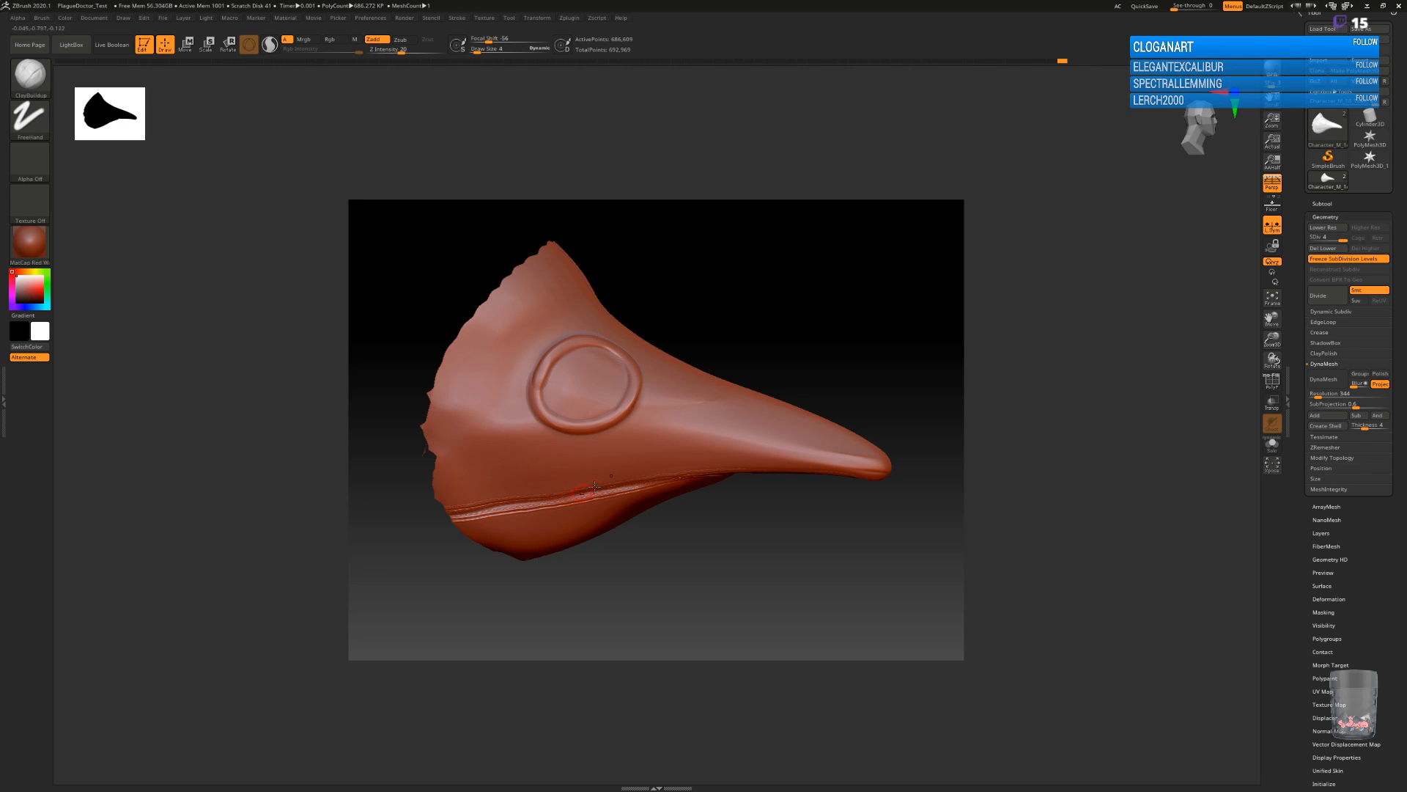
pyautogui.moveTo(740, 548)
pyautogui.mouseDown()
pyautogui.moveTo(740, 570)
pyautogui.moveTo(706, 493)
pyautogui.mouseUp()
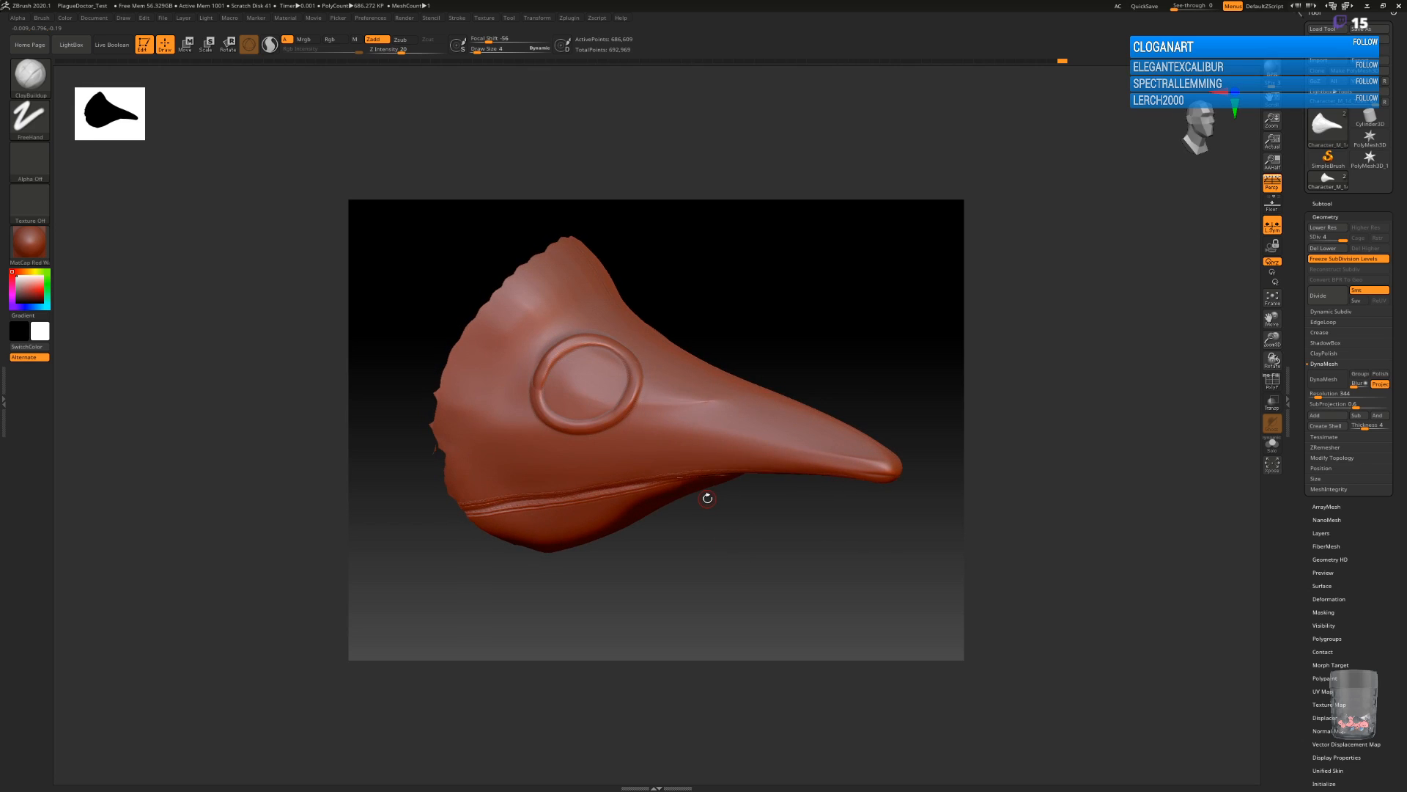
# Level the raised eye rim into an even band with the Flatten brush.
pyautogui.press('b')
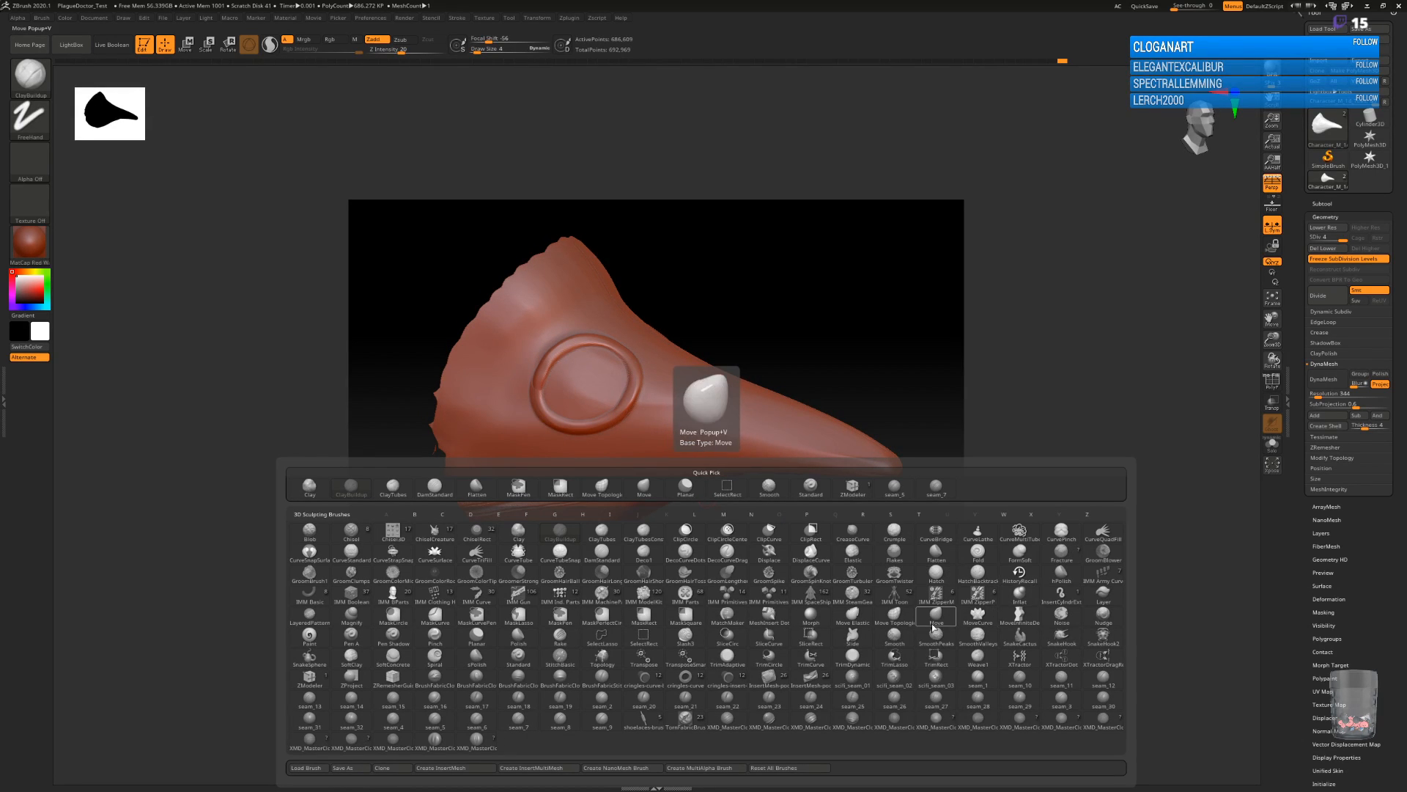
pyautogui.press('f')
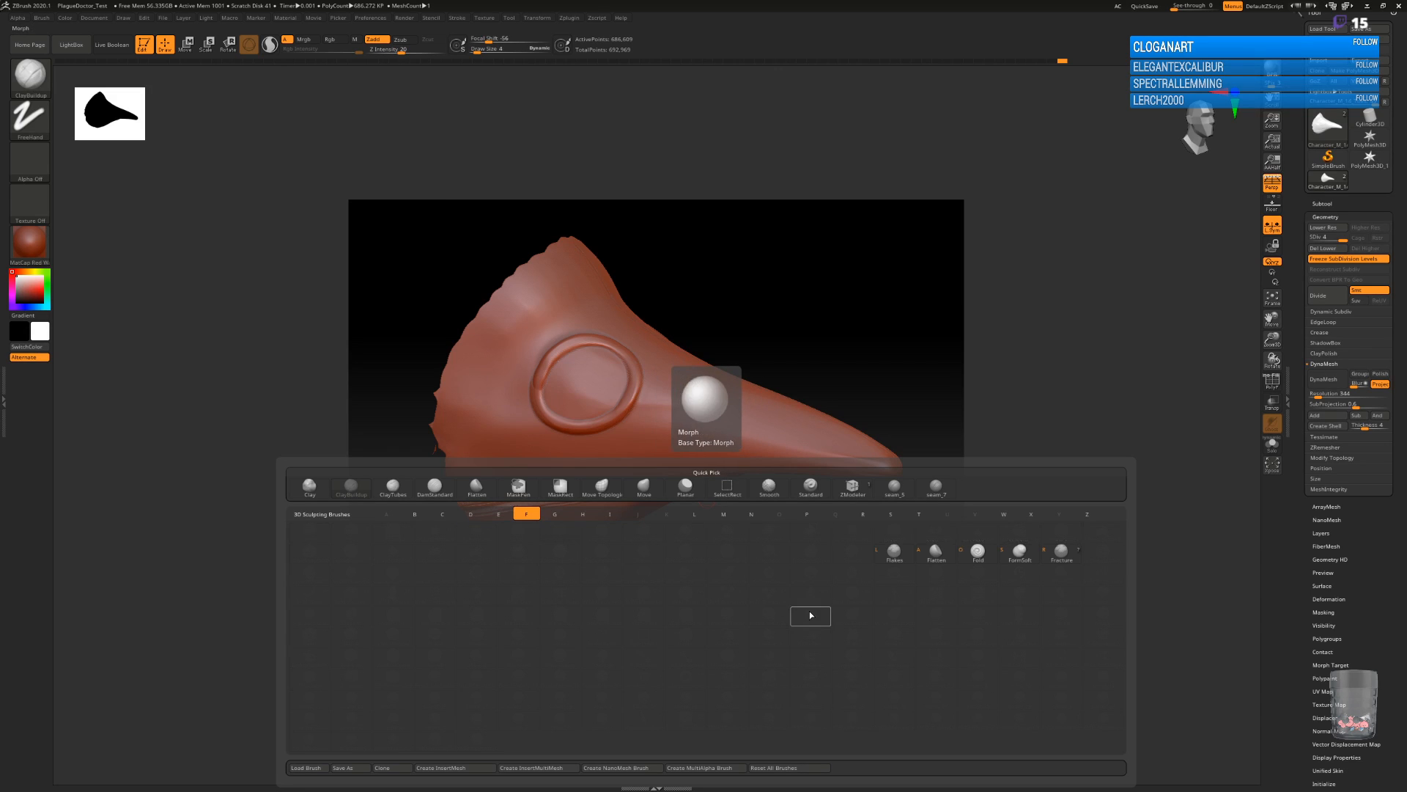
pyautogui.press('a')
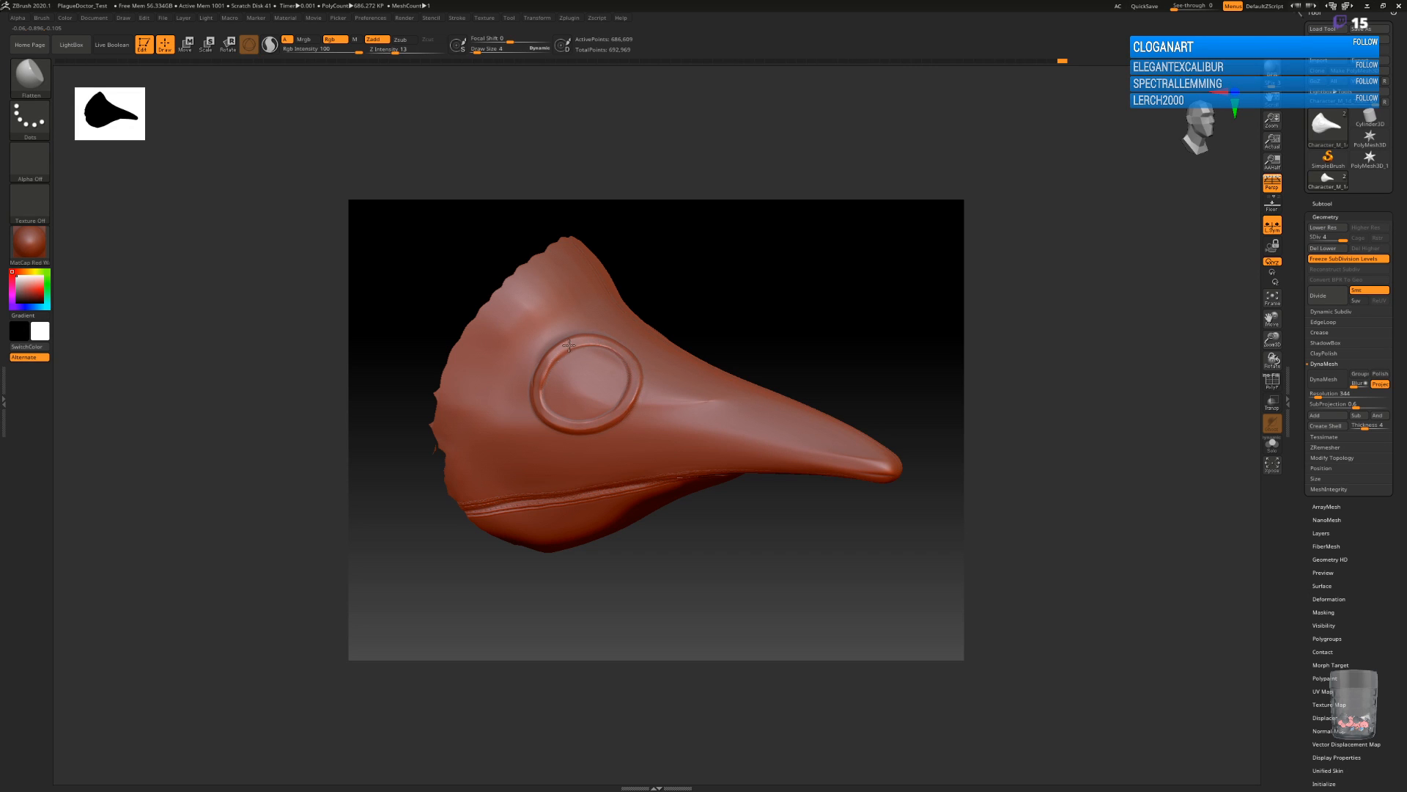
pyautogui.moveTo(750, 587); pyautogui.dragTo(750, 551)
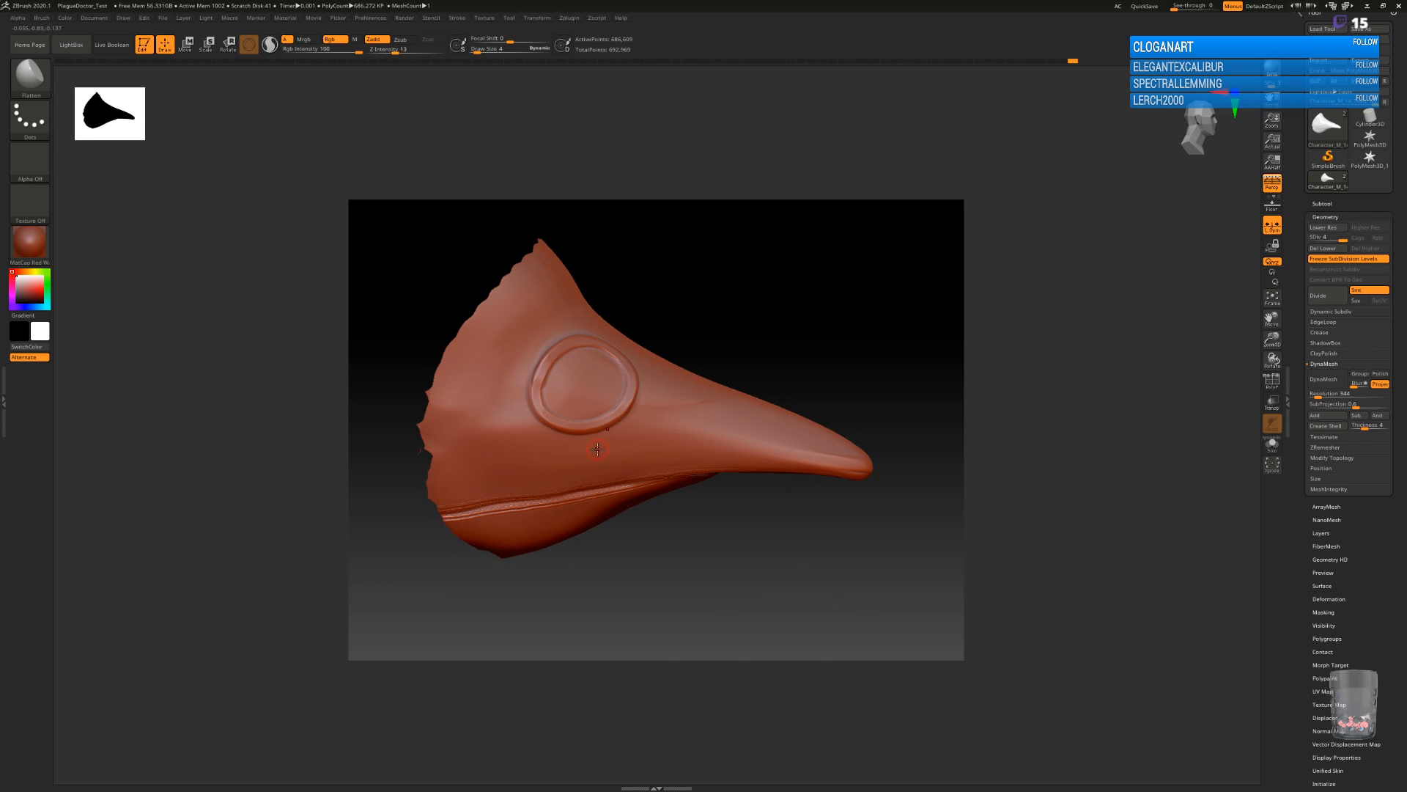
# Choose the seam_5 brush for stitching around the eyepiece and adjust its Z Intensity.
pyautogui.press('b')
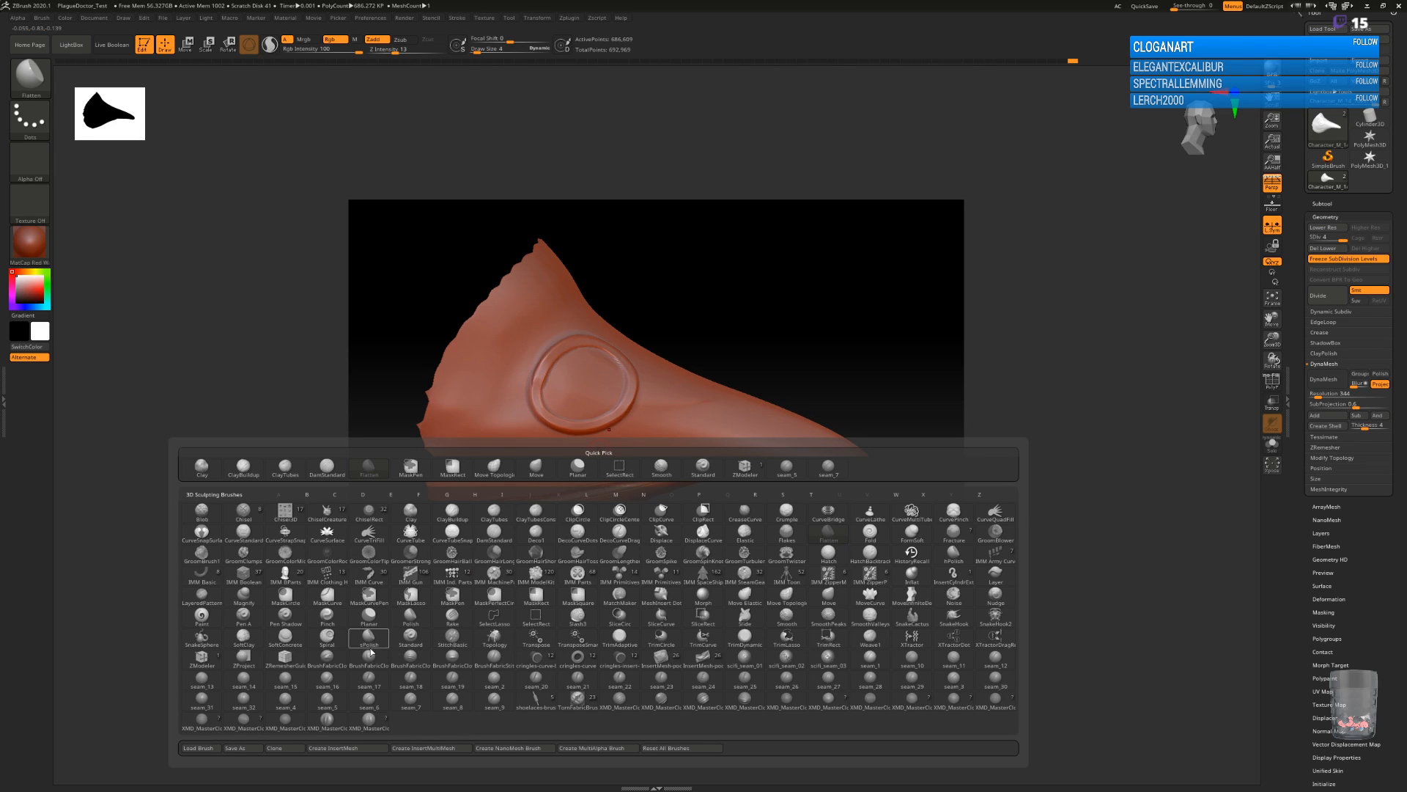
pyautogui.click(323, 705)
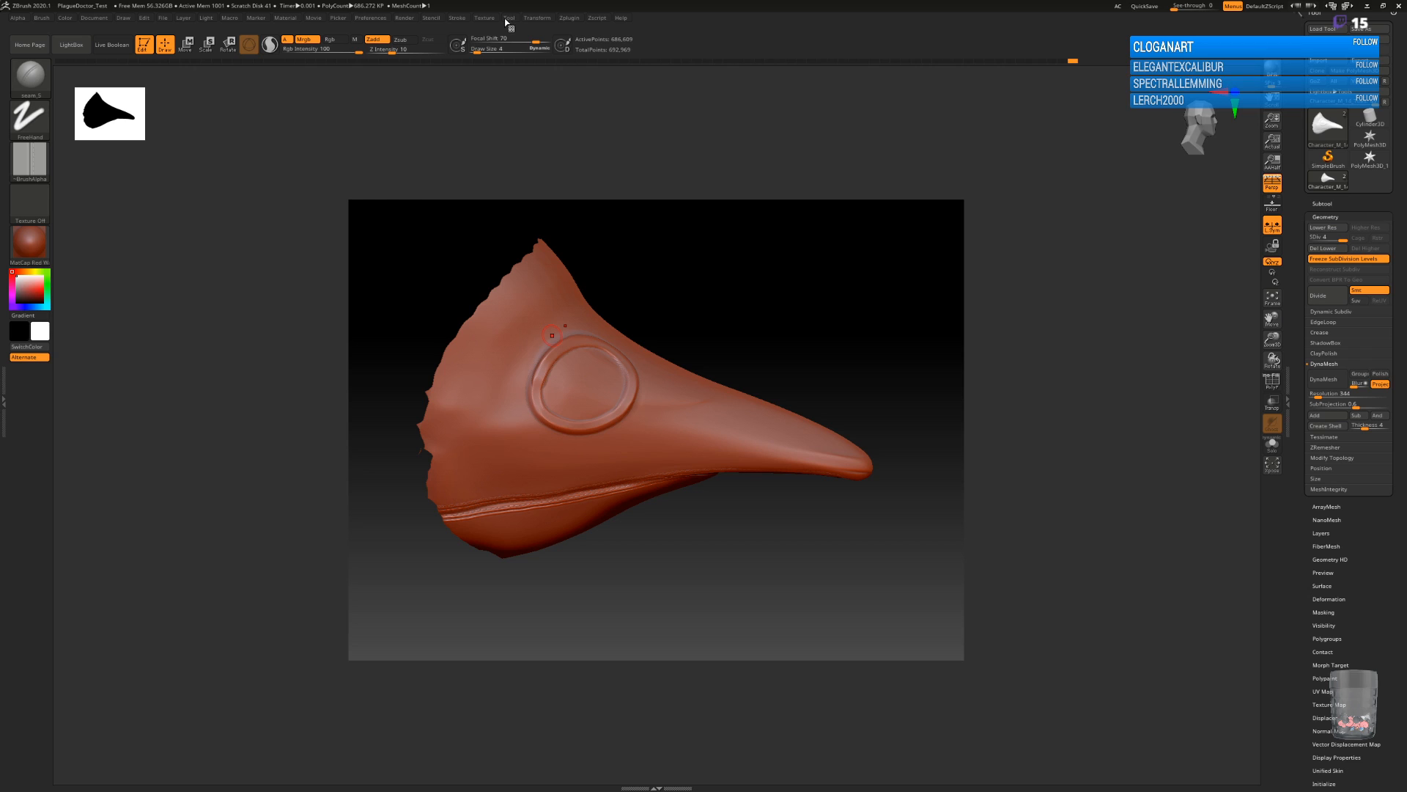
pyautogui.click(457, 17)
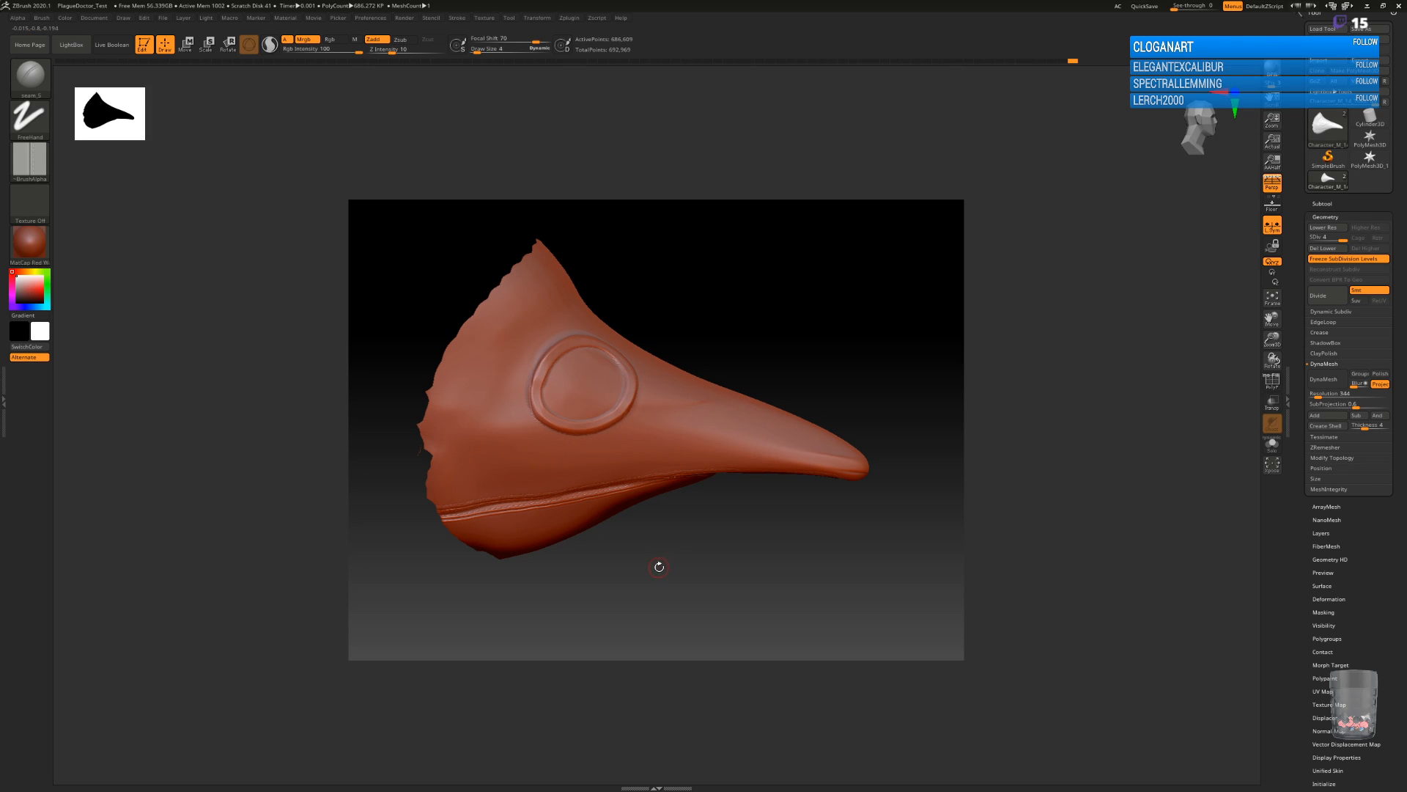
pyautogui.press('b')
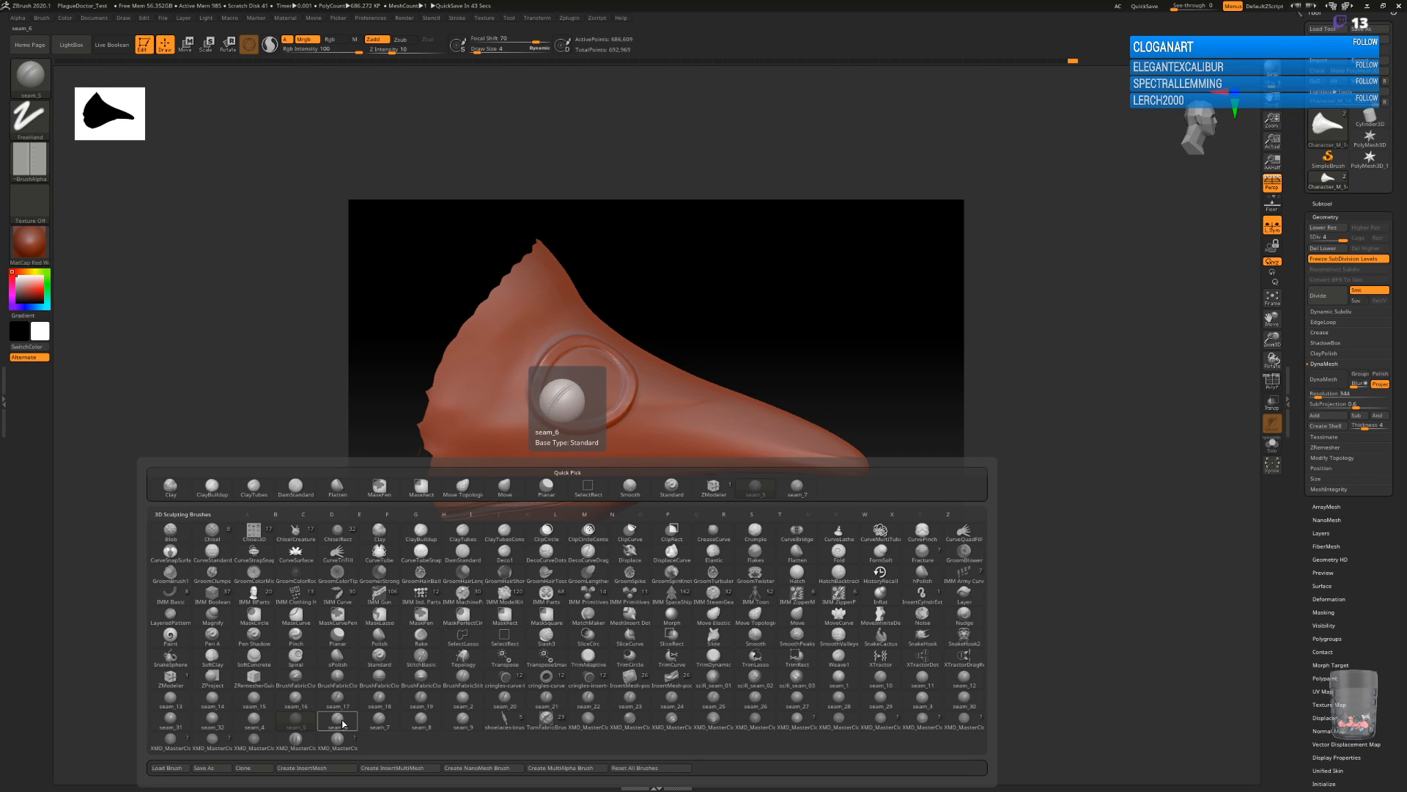
pyautogui.click(299, 720)
pyautogui.rightClick(626, 436)
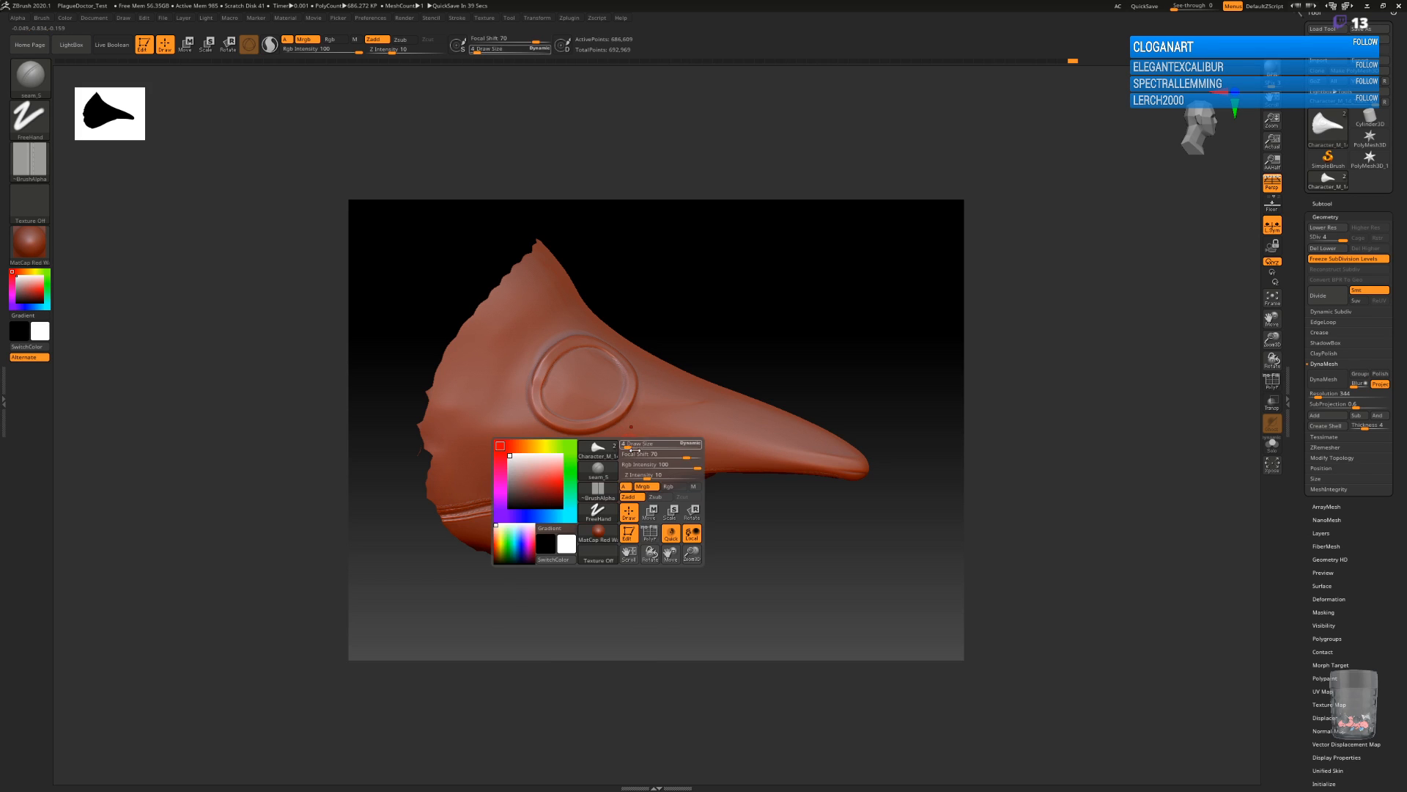
pyautogui.moveTo(649, 475); pyautogui.dragTo(658, 475)
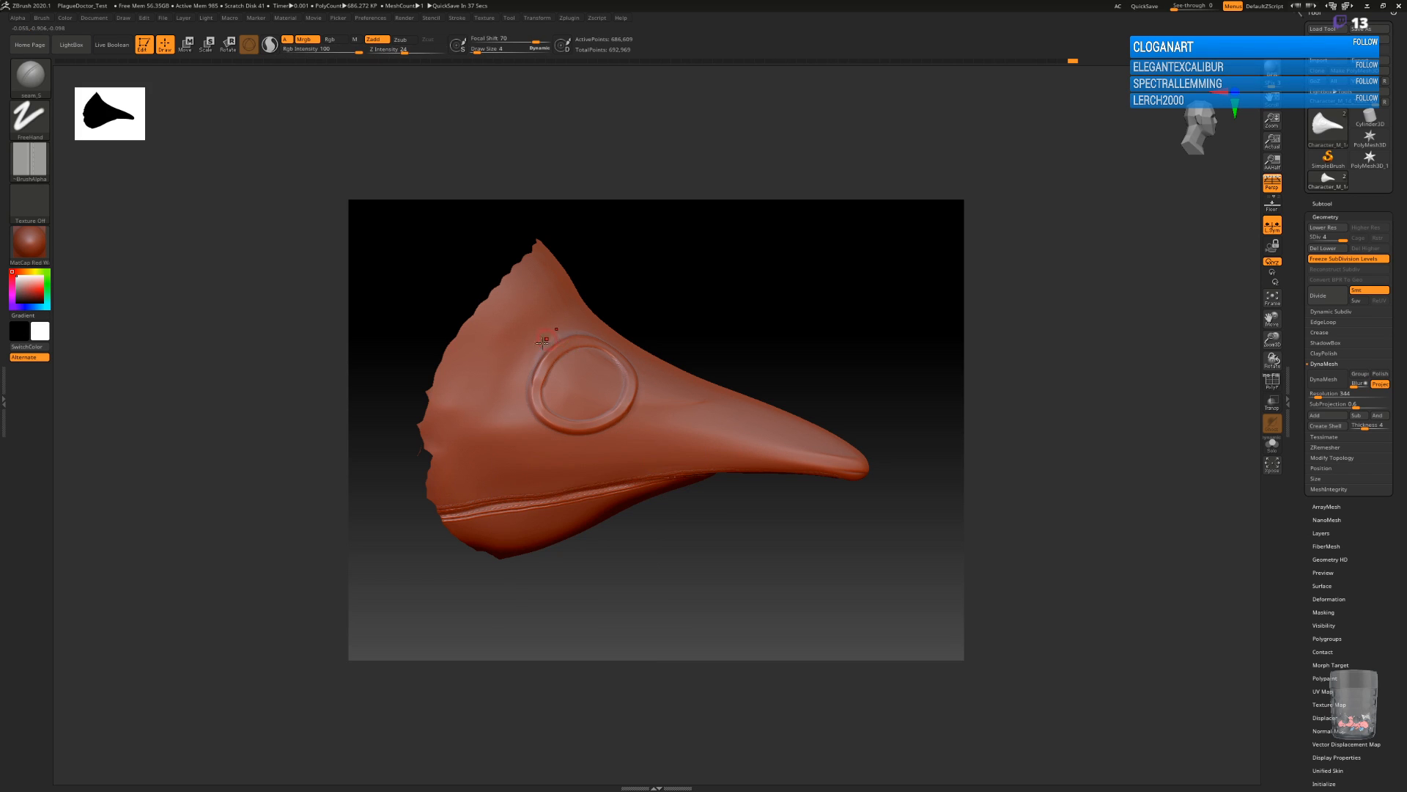
# Try downward seam strokes on the side of the mask behind the eyepiece, reducing the draw size to 7, and undo them.
pyautogui.moveTo(500, 355); pyautogui.dragTo(489, 458)
pyautogui.hotkey('ctrl', 'z')
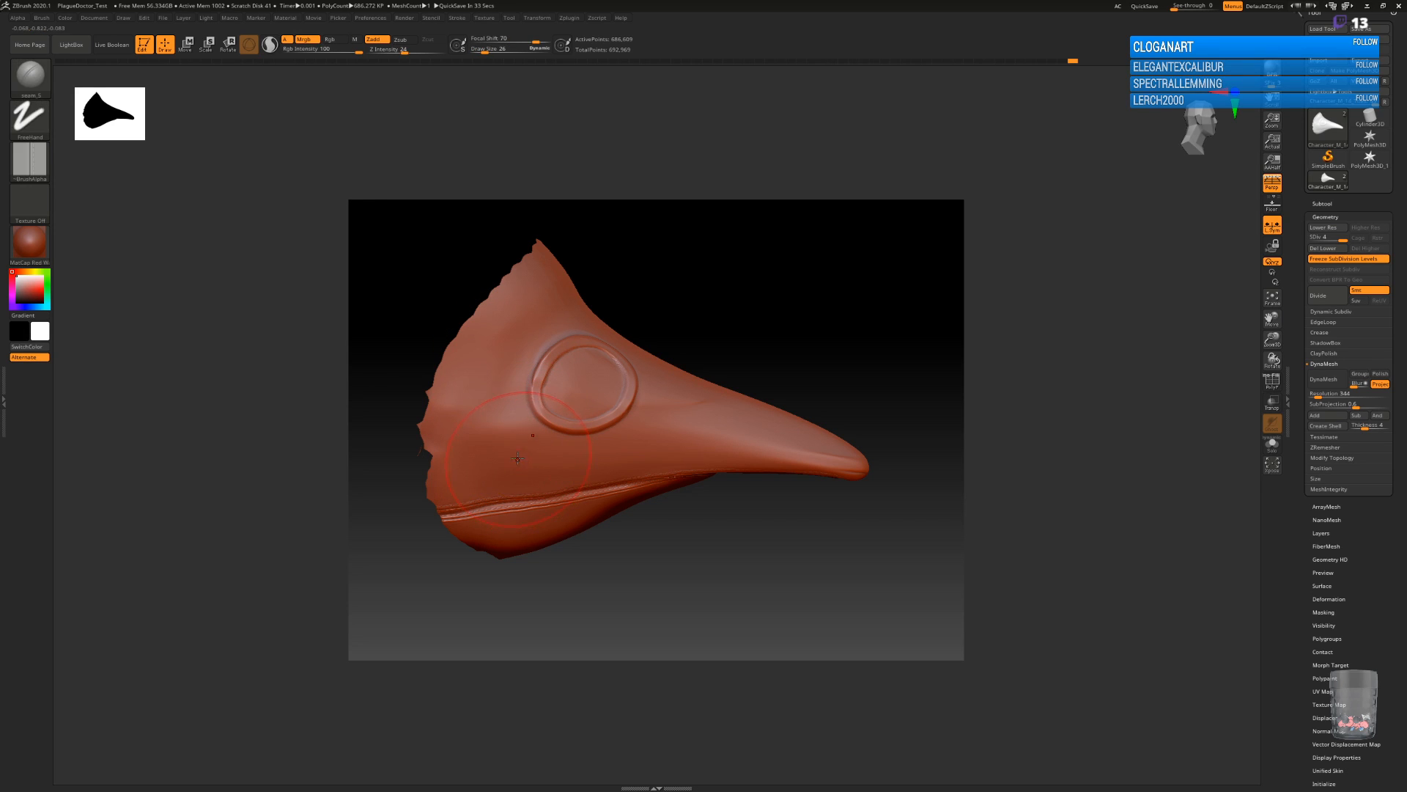
pyautogui.press('[')
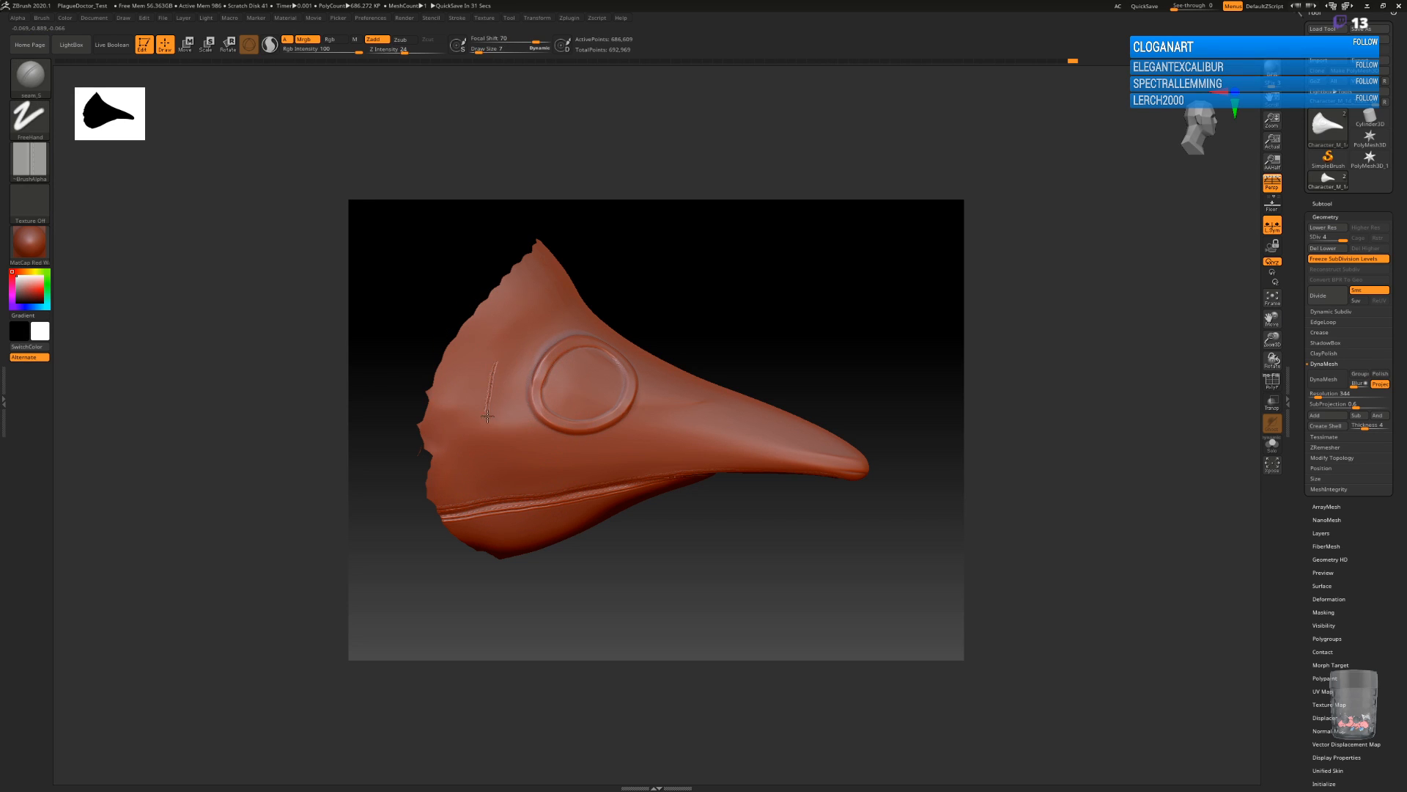
pyautogui.hotkey('ctrl', 'z')
pyautogui.moveTo(510, 357); pyautogui.dragTo(499, 460)
pyautogui.hotkey('ctrl', 'z')
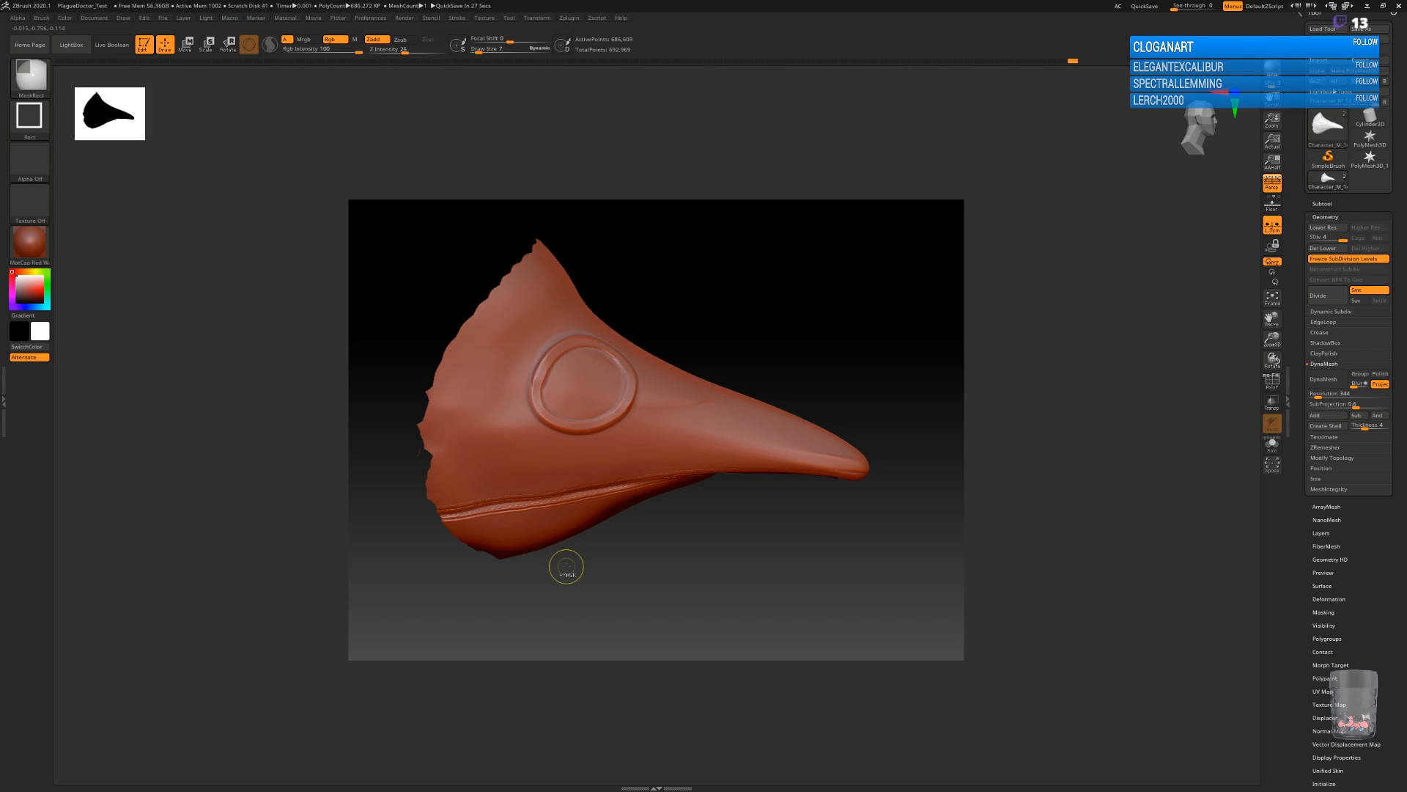
# Set the seam brush's Z Intensity to 11 and subdivide the mask mesh to level 5.
pyautogui.press('space')
pyautogui.moveTo(624, 527); pyautogui.dragTo(582, 527)
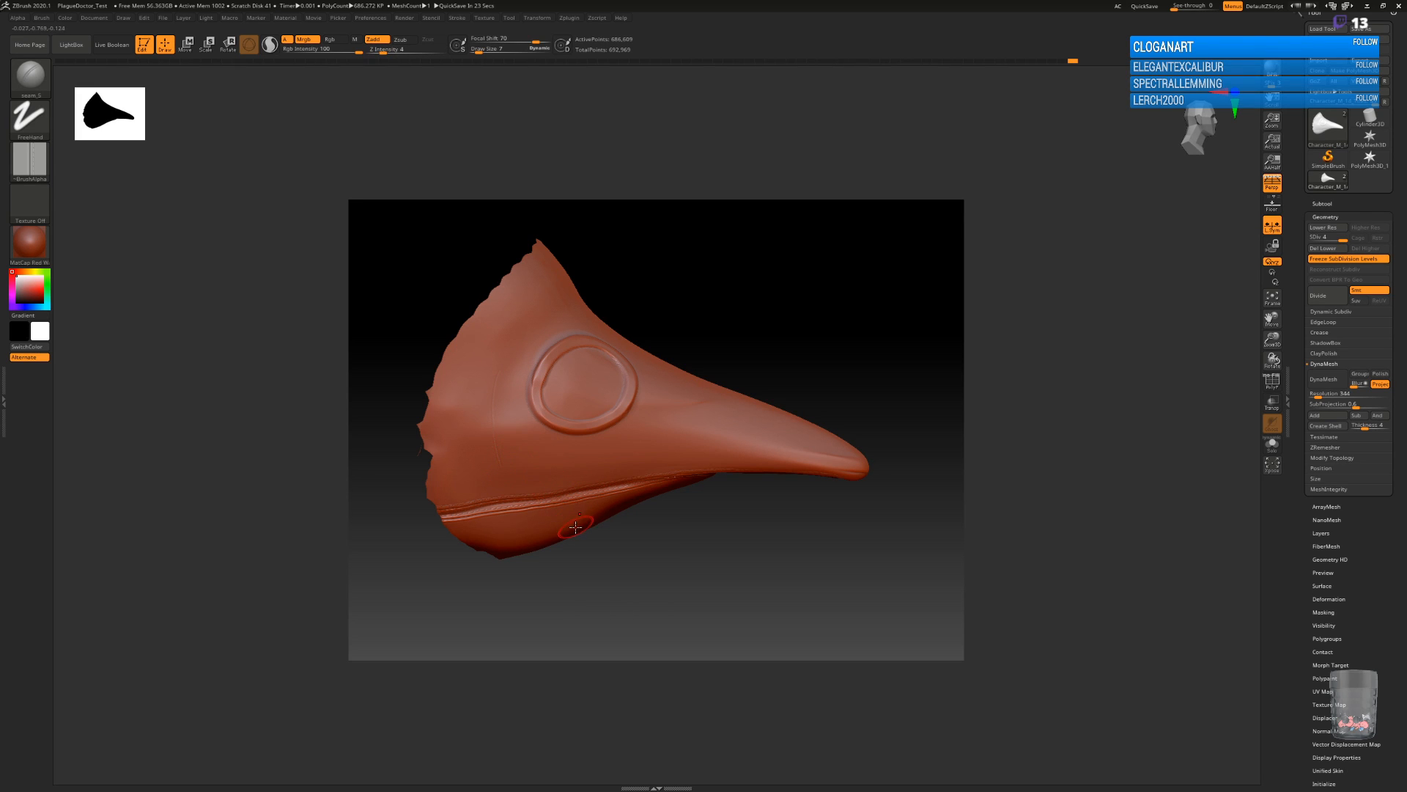
pyautogui.press('space')
pyautogui.moveTo(583, 540); pyautogui.dragTo(595, 540)
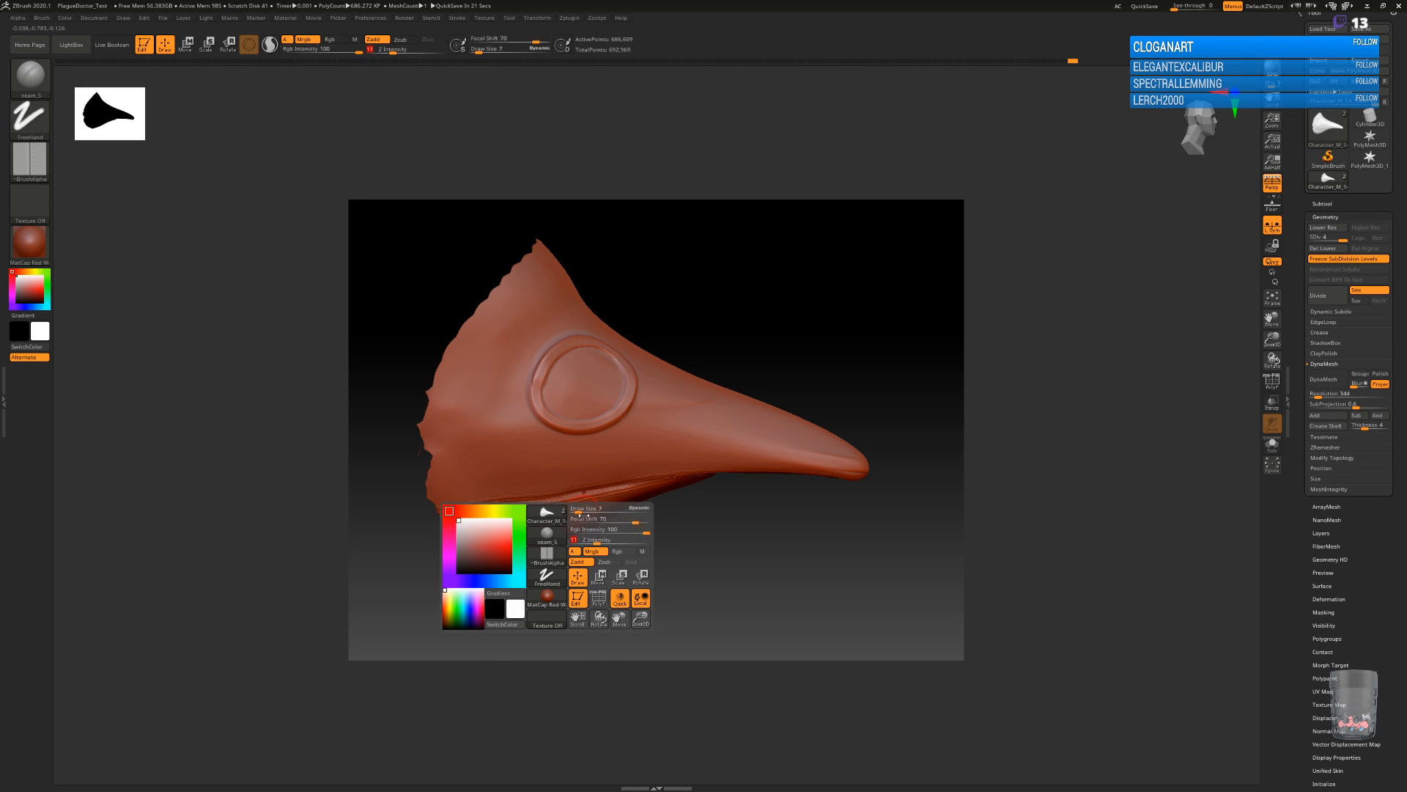
pyautogui.hotkey('ctrl', 'z')
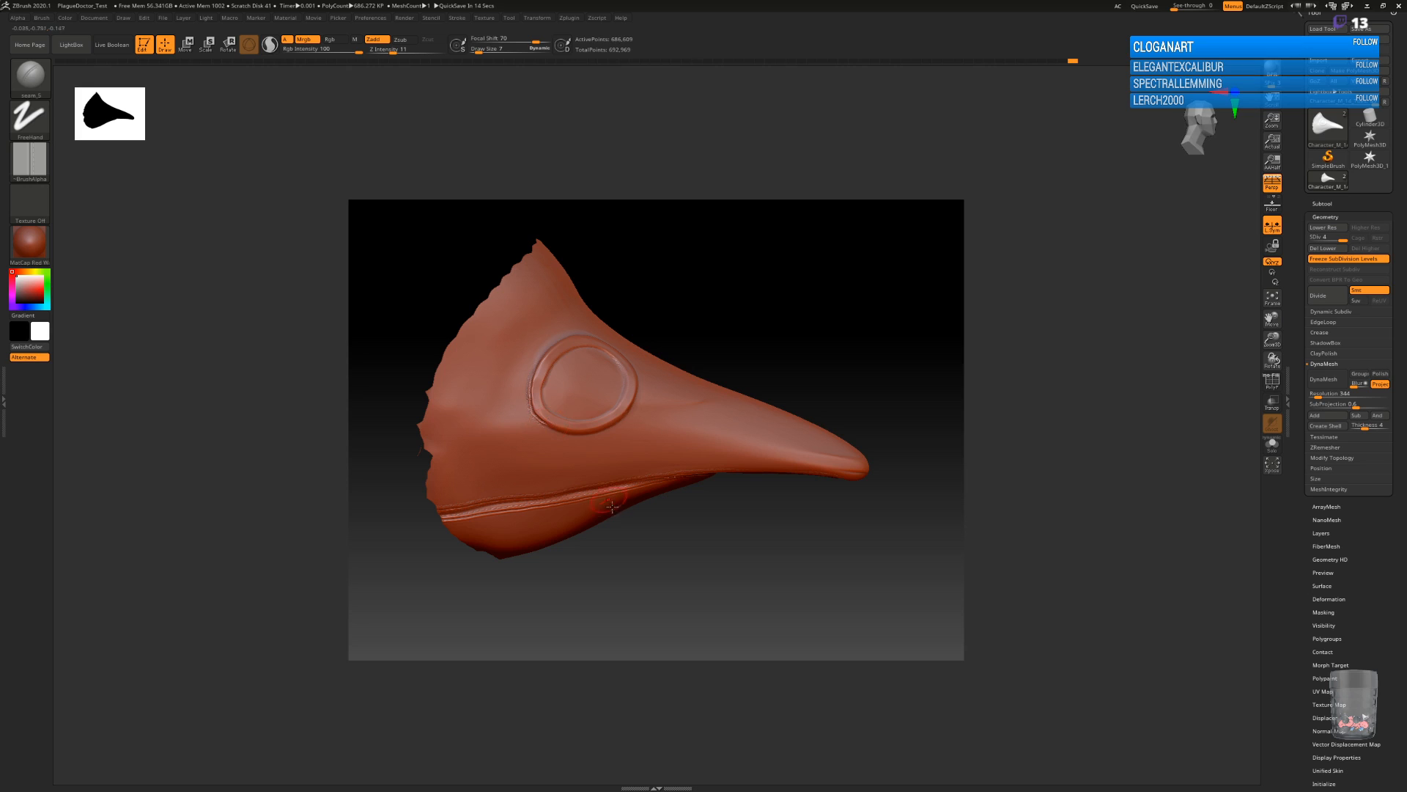
pyautogui.hotkey('ctrl', 'd')
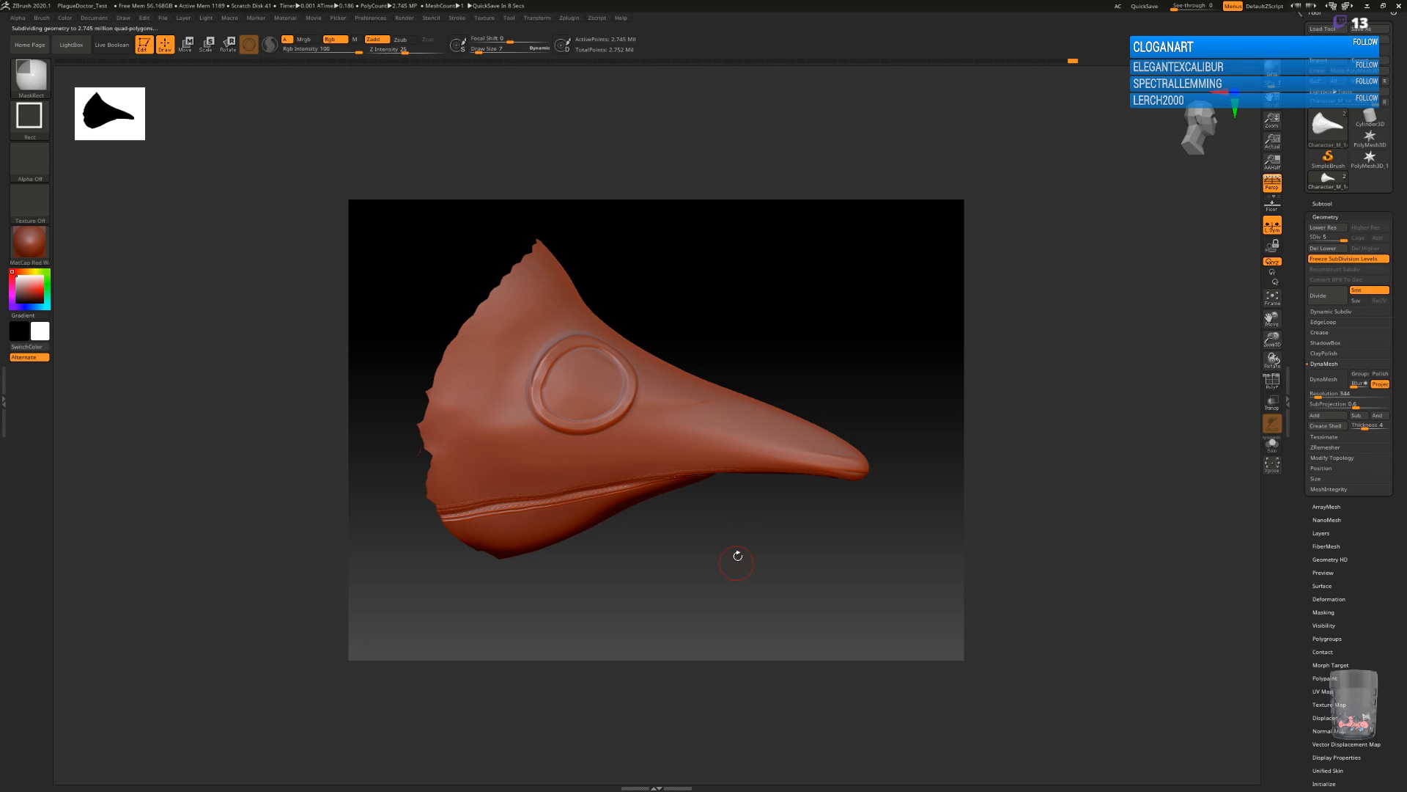
# Stitch seams around the outer and inner edges of the raised eye rim with the seam_5 brush.
pyautogui.moveTo(726, 547); pyautogui.dragTo(727, 620)
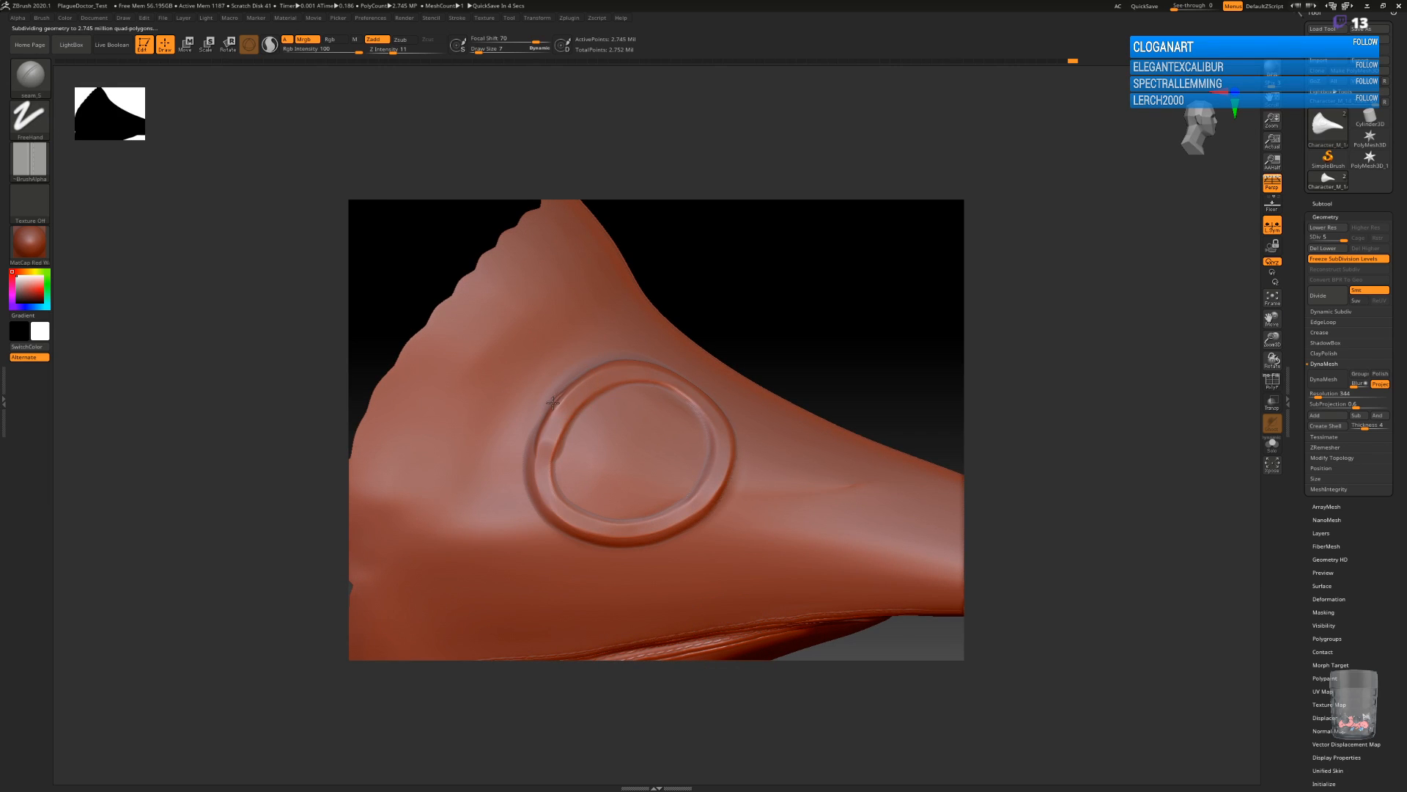
pyautogui.moveTo(541, 420)
pyautogui.mouseDown()
pyautogui.moveTo(529, 475)
pyautogui.moveTo(550, 518)
pyautogui.moveTo(652, 541)
pyautogui.mouseUp()
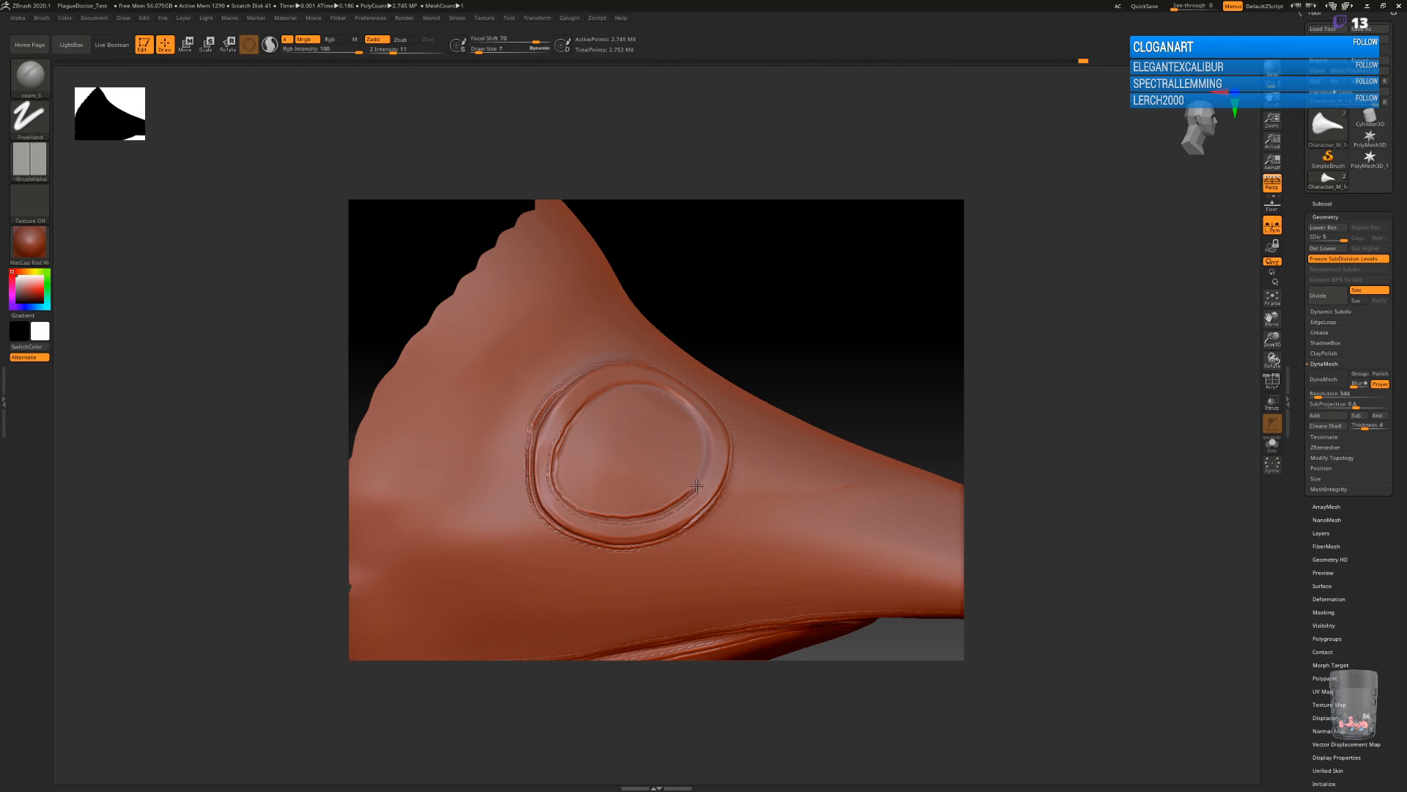
pyautogui.moveTo(708, 455)
pyautogui.mouseDown()
pyautogui.moveTo(674, 395)
pyautogui.moveTo(632, 385)
pyautogui.moveTo(574, 421)
pyautogui.mouseUp()
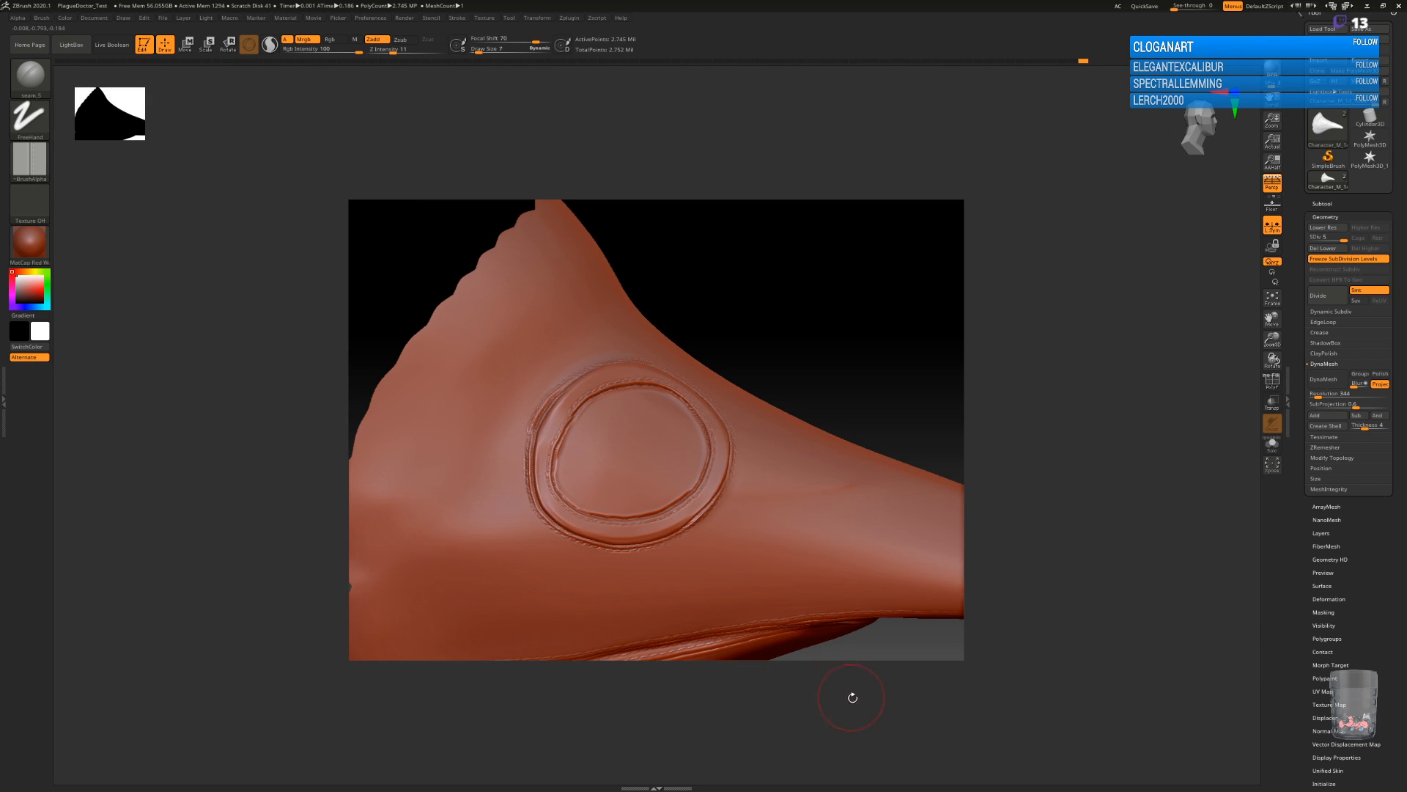
# Stitch a straight seam from the eye rim up to the mask's scalloped back edge with the seam_6 brush.
pyautogui.moveTo(842, 355); pyautogui.dragTo(810, 339)
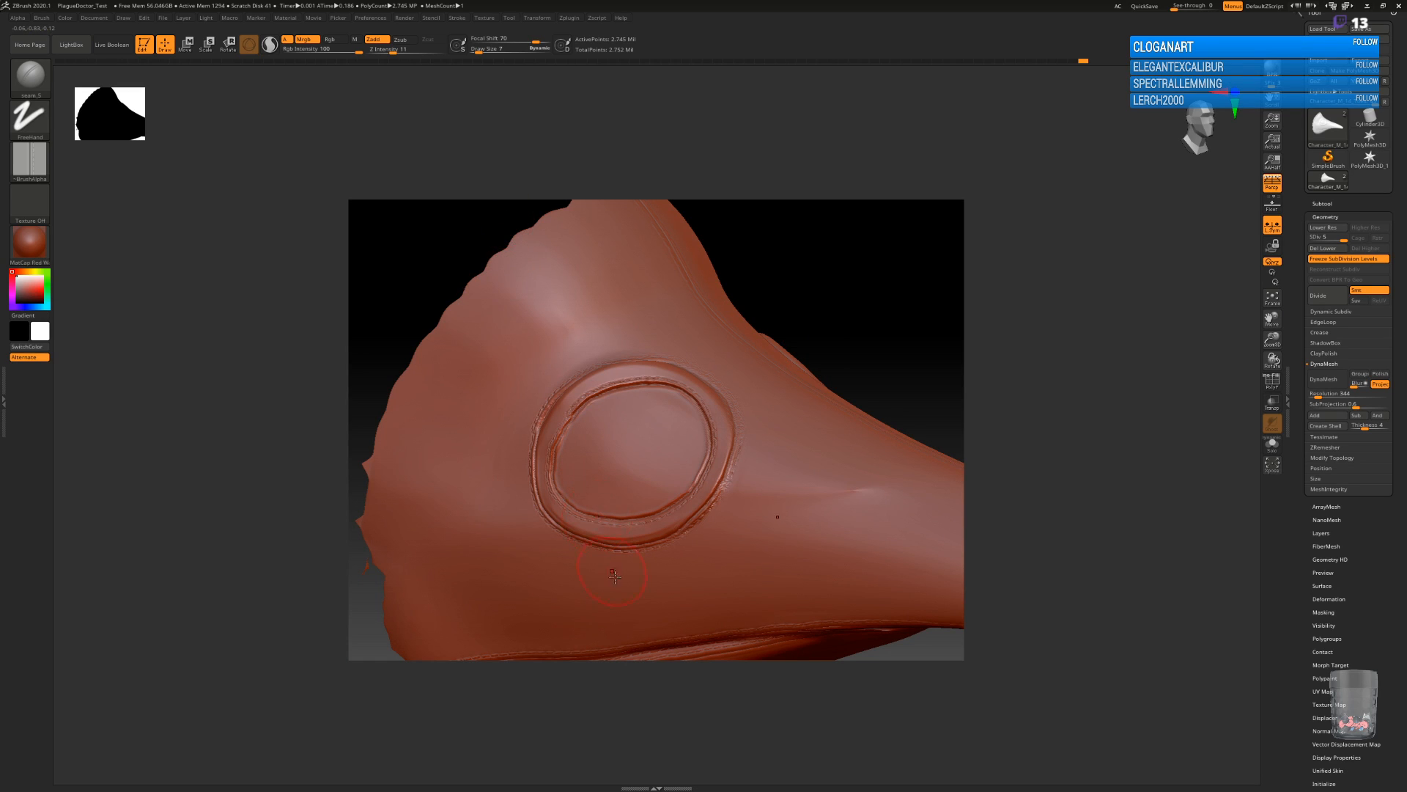
pyautogui.press('b')
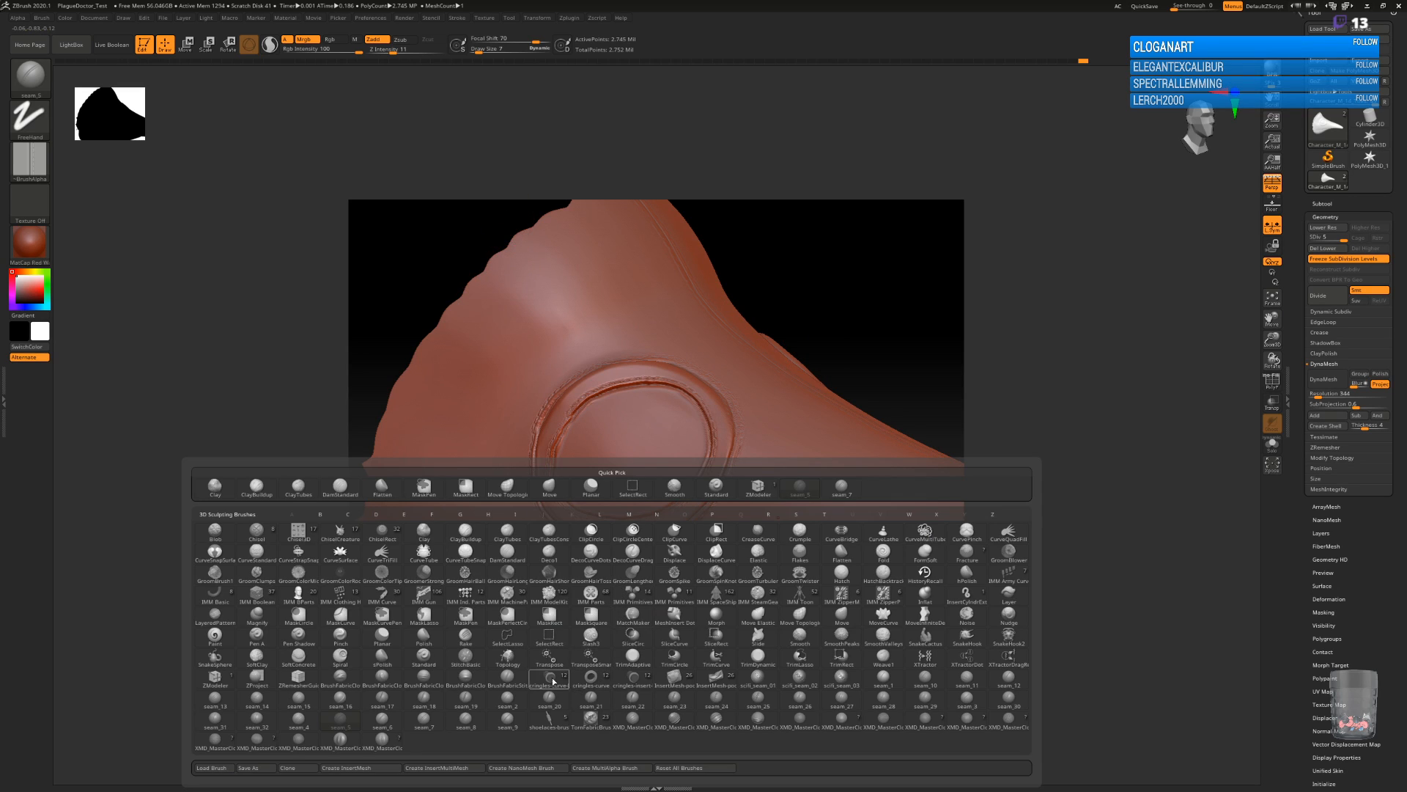
pyautogui.click(312, 698)
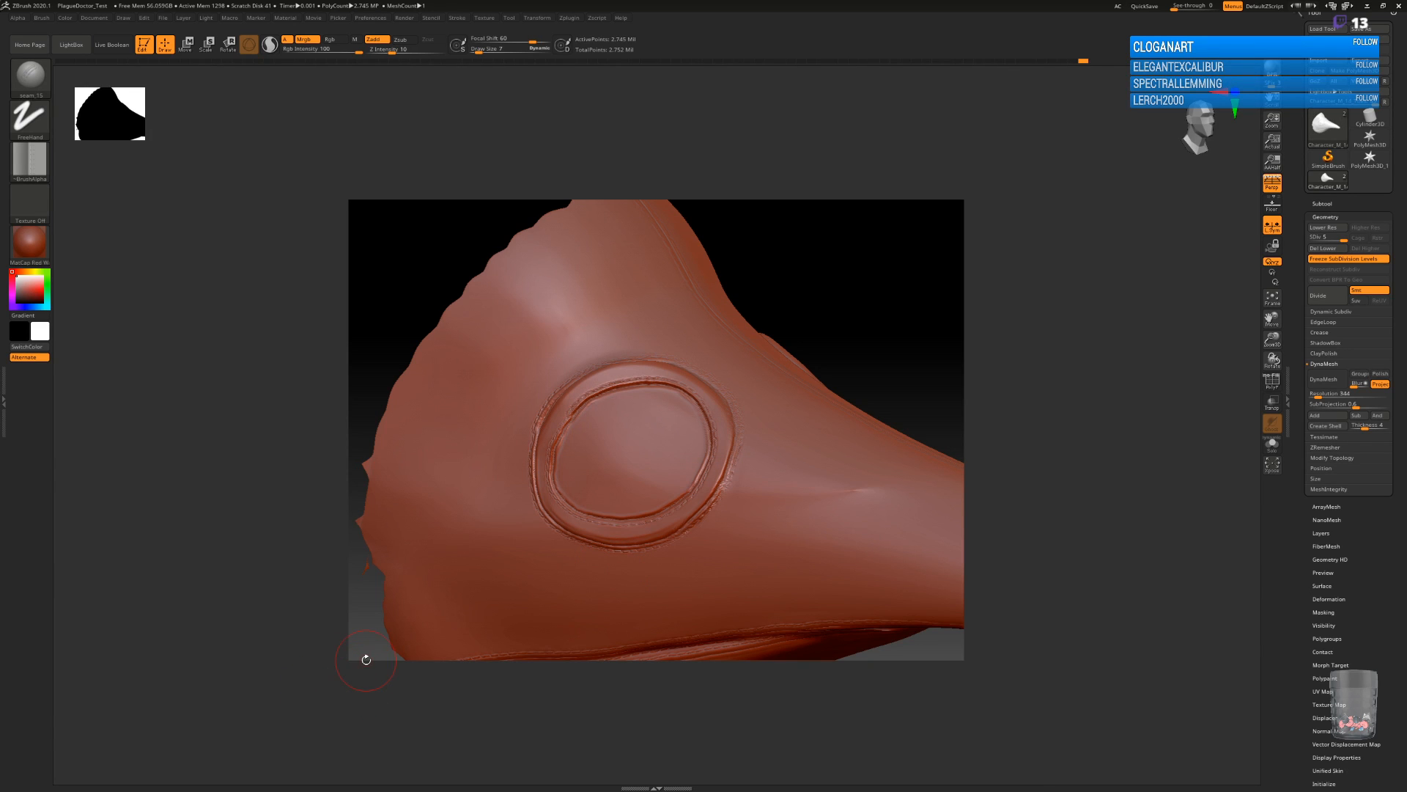
pyautogui.press('b')
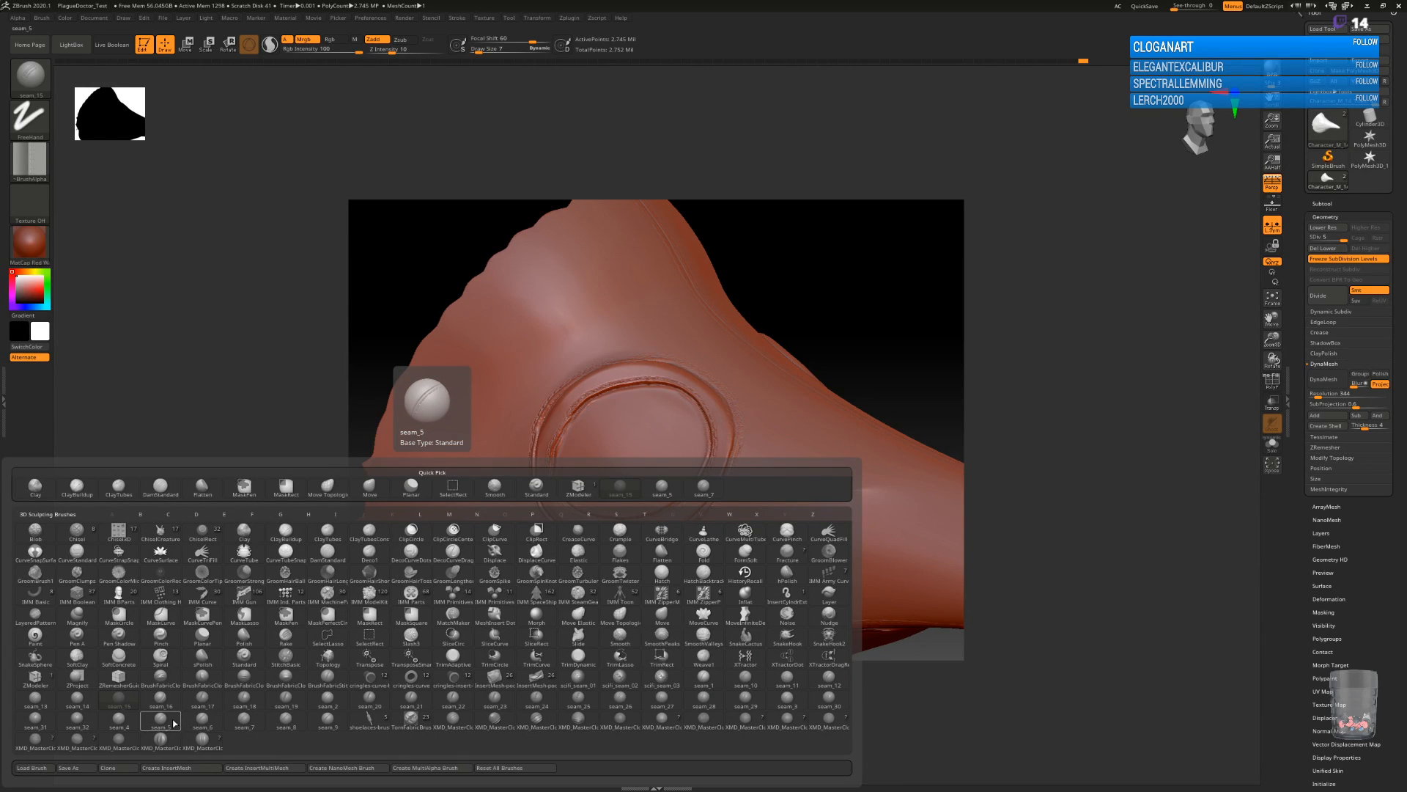
pyautogui.click(203, 720)
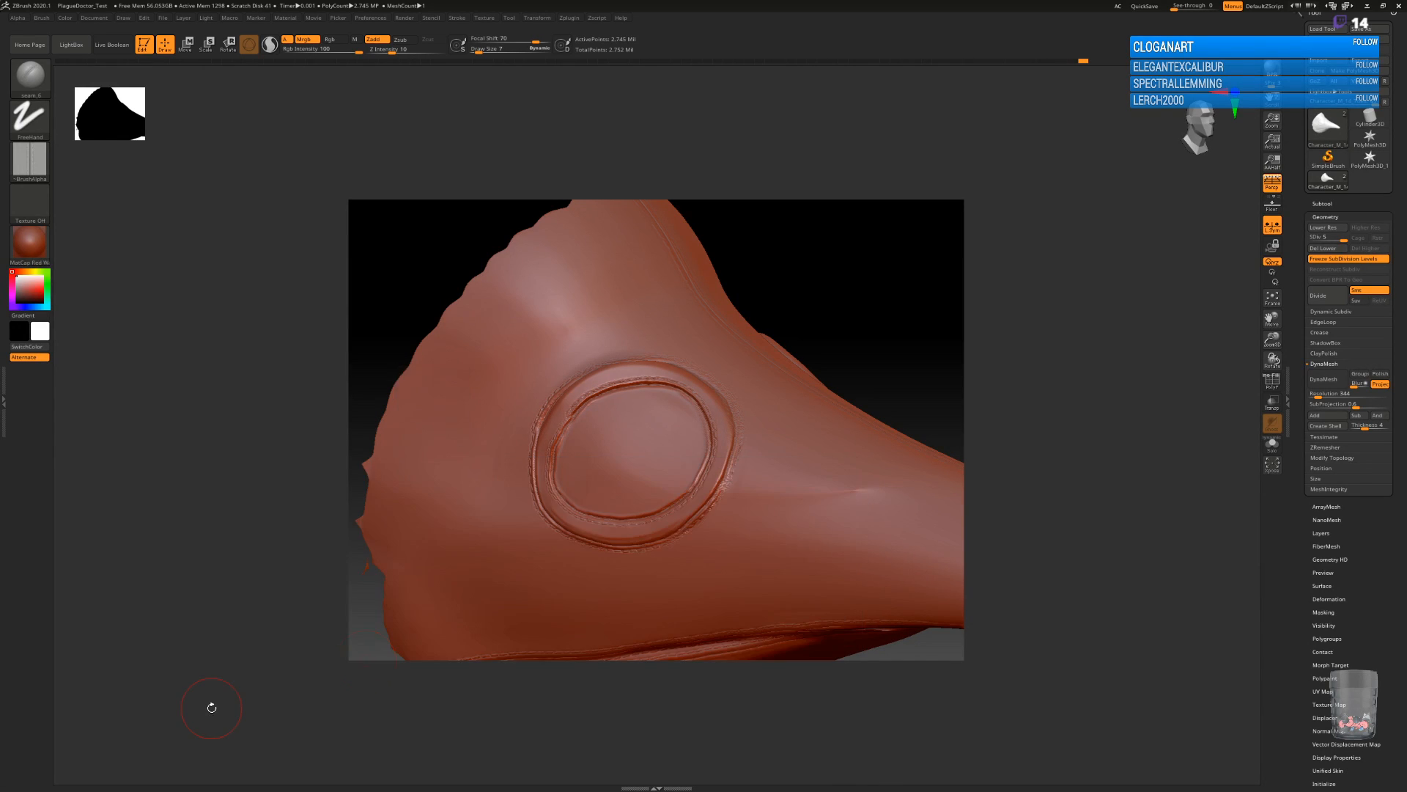
pyautogui.moveTo(584, 373); pyautogui.dragTo(449, 194)
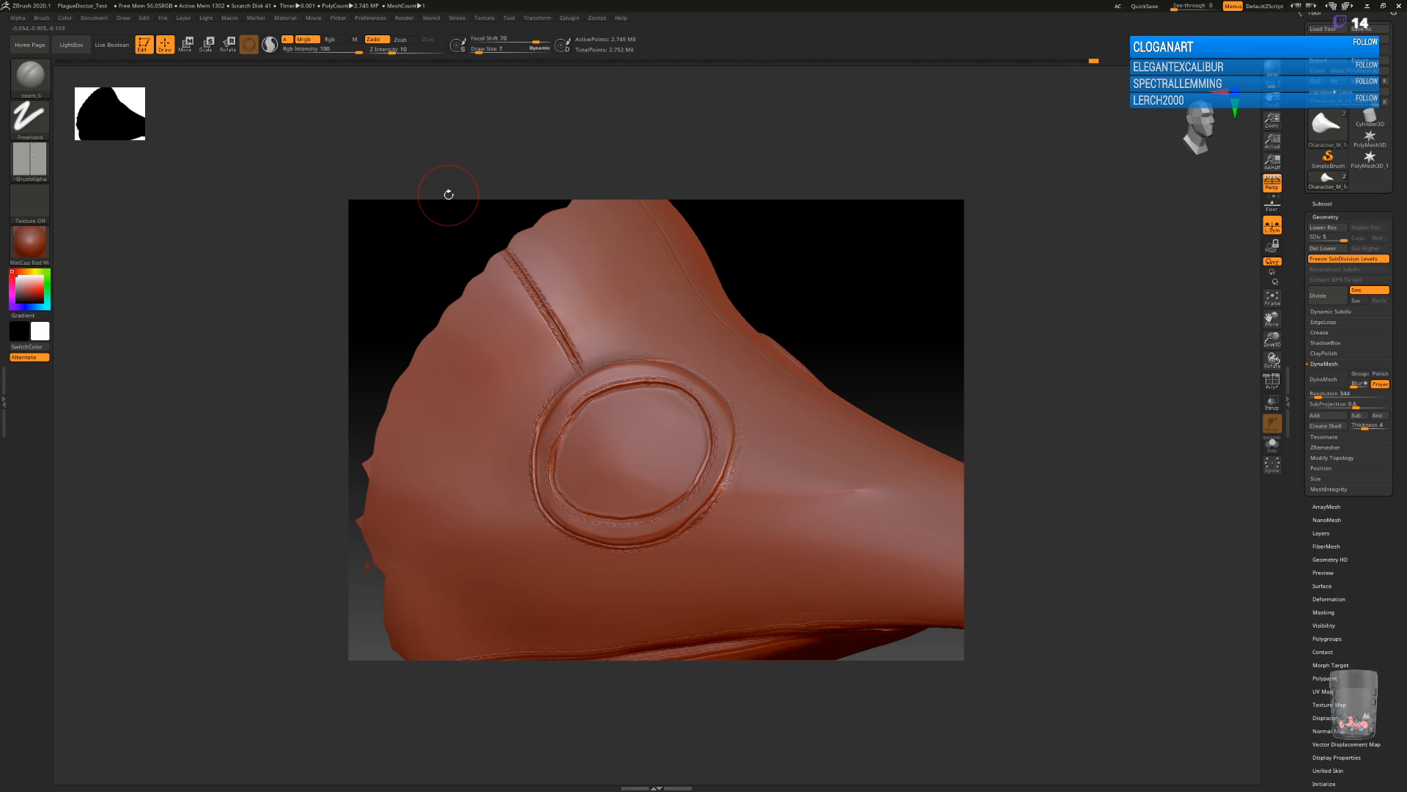
# Stitch a curved seam across the brow, arching over the centre line and joining the two eyepieces, with the seam_6 brush.
pyautogui.press('f')
pyautogui.moveTo(876, 524); pyautogui.dragTo(851, 572)
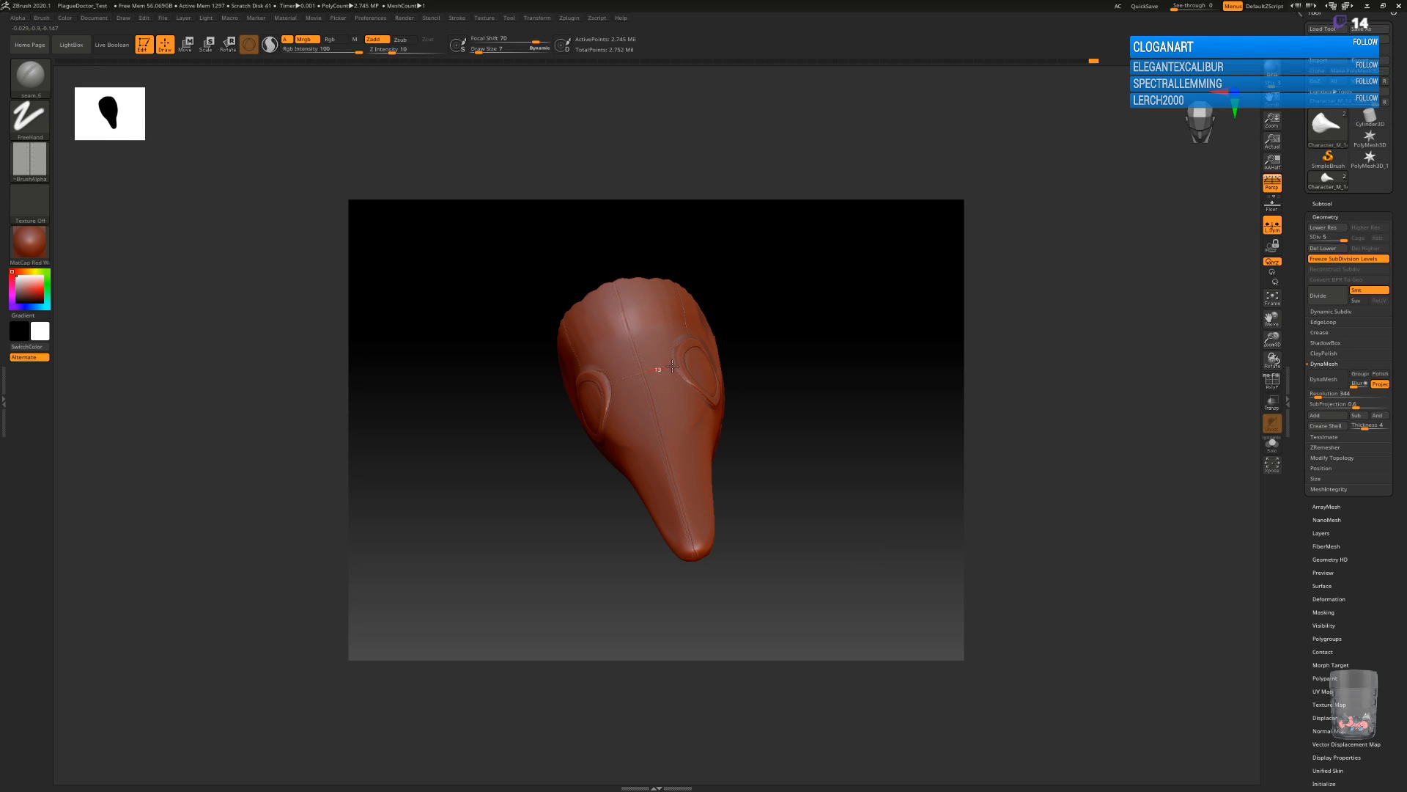
pyautogui.moveTo(824, 484)
pyautogui.mouseDown()
pyautogui.moveTo(826, 465)
pyautogui.moveTo(817, 496)
pyautogui.mouseUp()
pyautogui.press('ctrl')
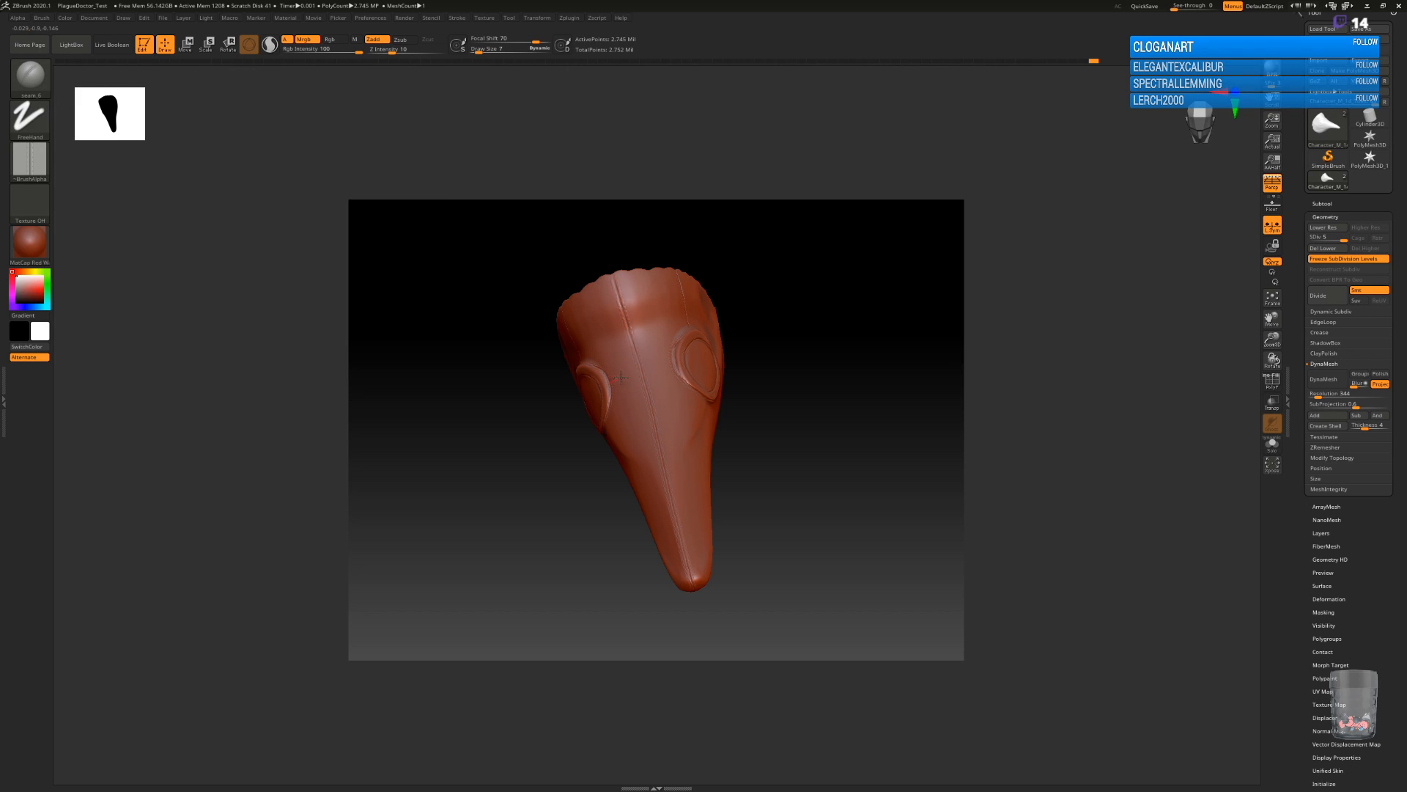
pyautogui.moveTo(660, 367); pyautogui.dragTo(702, 364)
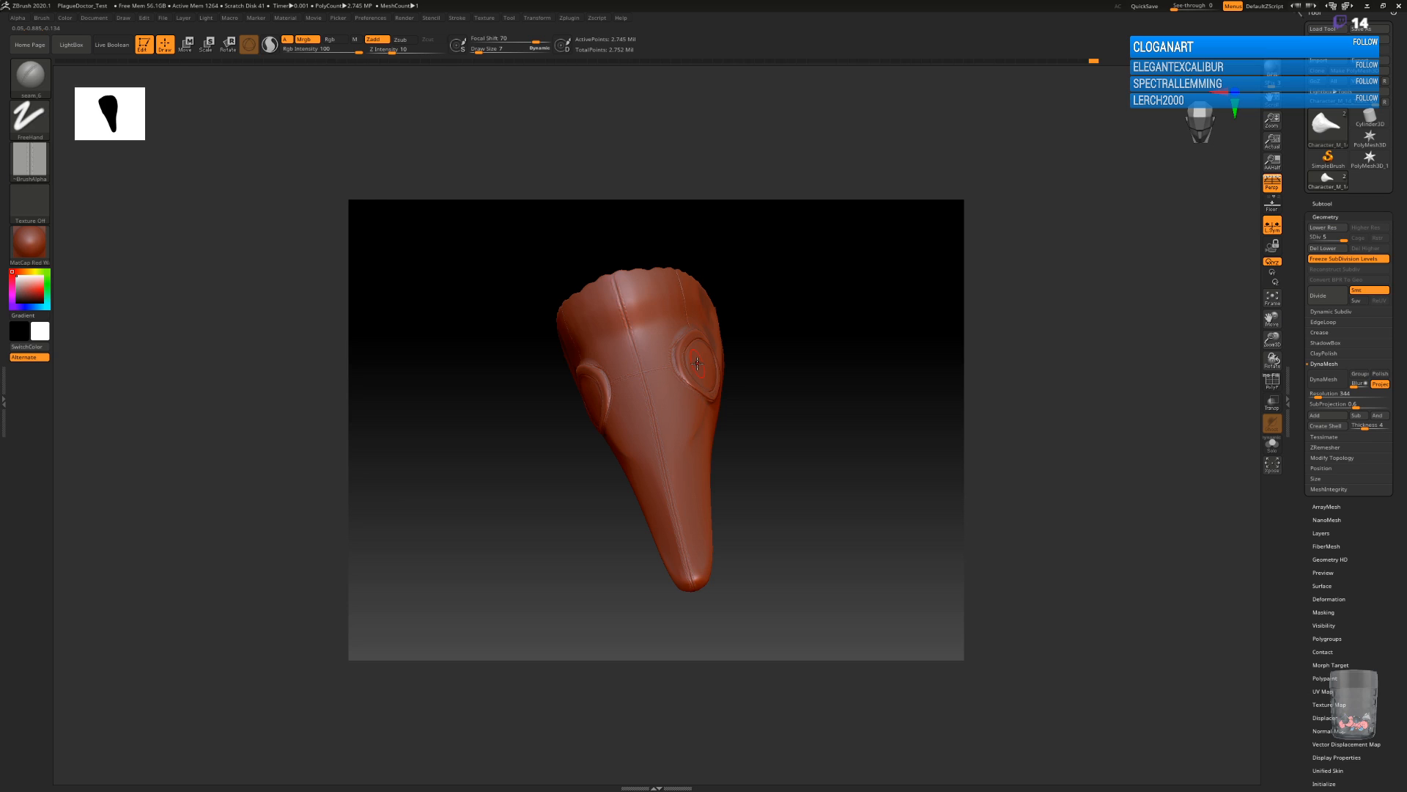
pyautogui.moveTo(814, 506); pyautogui.dragTo(826, 469)
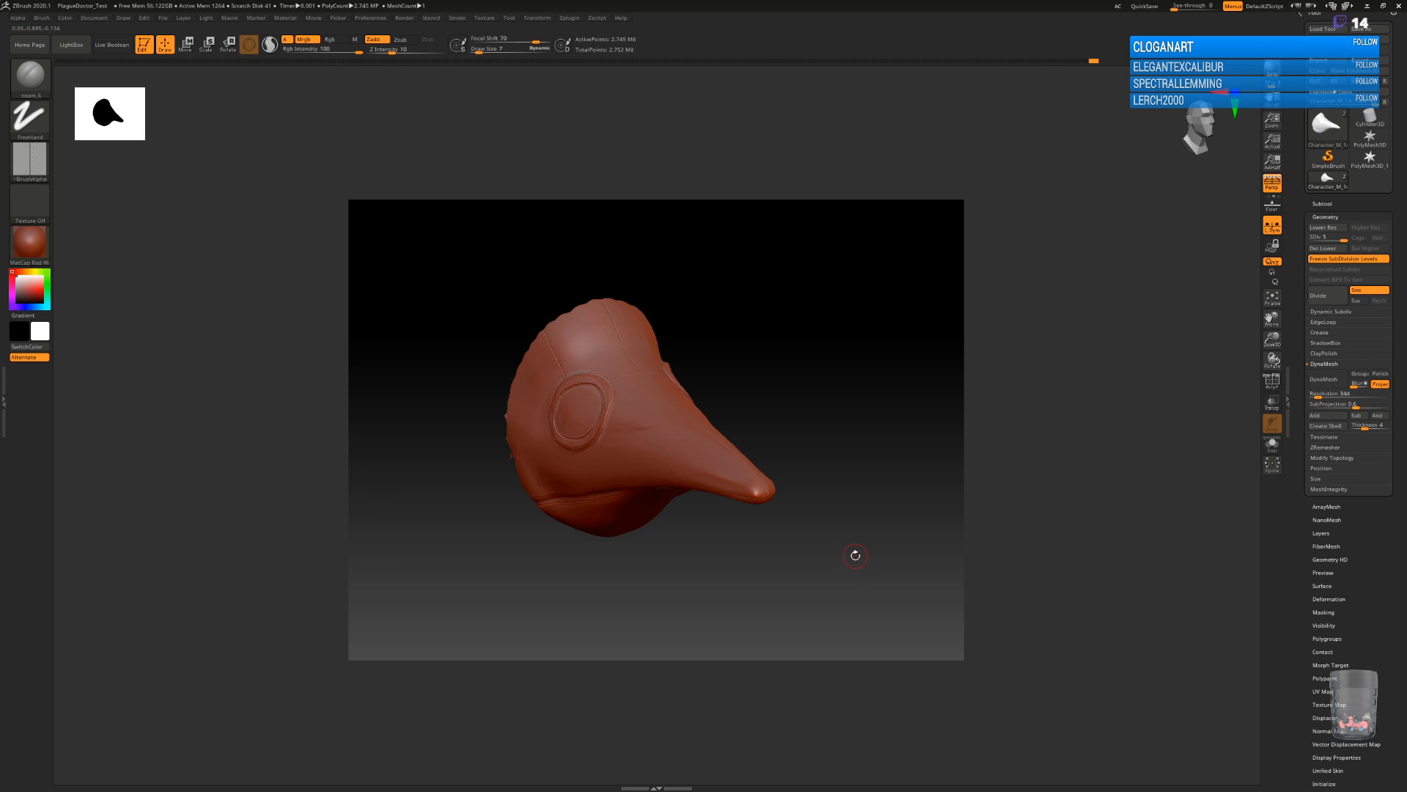
pyautogui.moveTo(860, 552); pyautogui.dragTo(848, 569)
pyautogui.moveTo(792, 450); pyautogui.dragTo(810, 548)
pyautogui.keyDown('alt'); pyautogui.moveTo(884, 454); pyautogui.dragTo(851, 449); pyautogui.keyUp('alt')
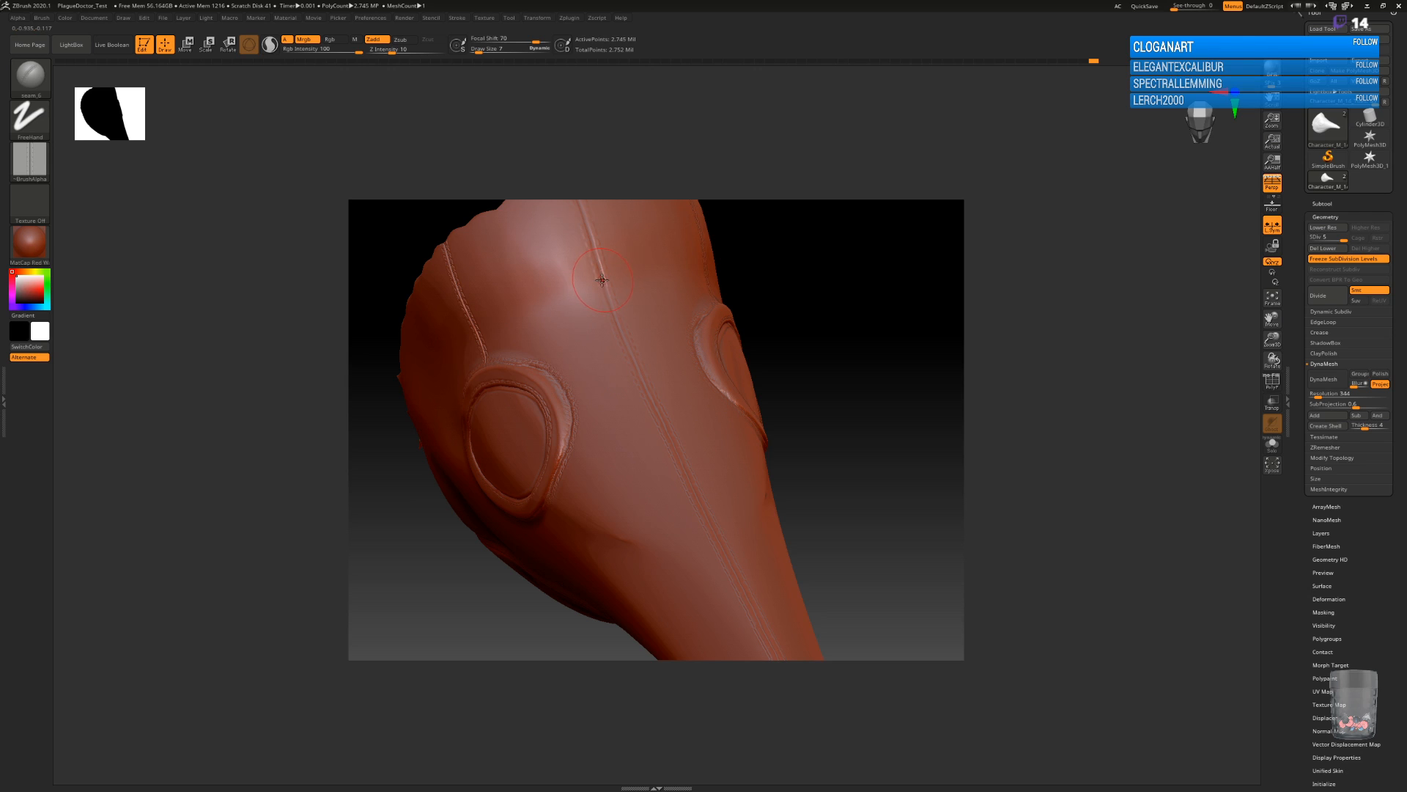
pyautogui.moveTo(590, 285); pyautogui.dragTo(542, 352)
pyautogui.moveTo(837, 338); pyautogui.dragTo(742, 334)
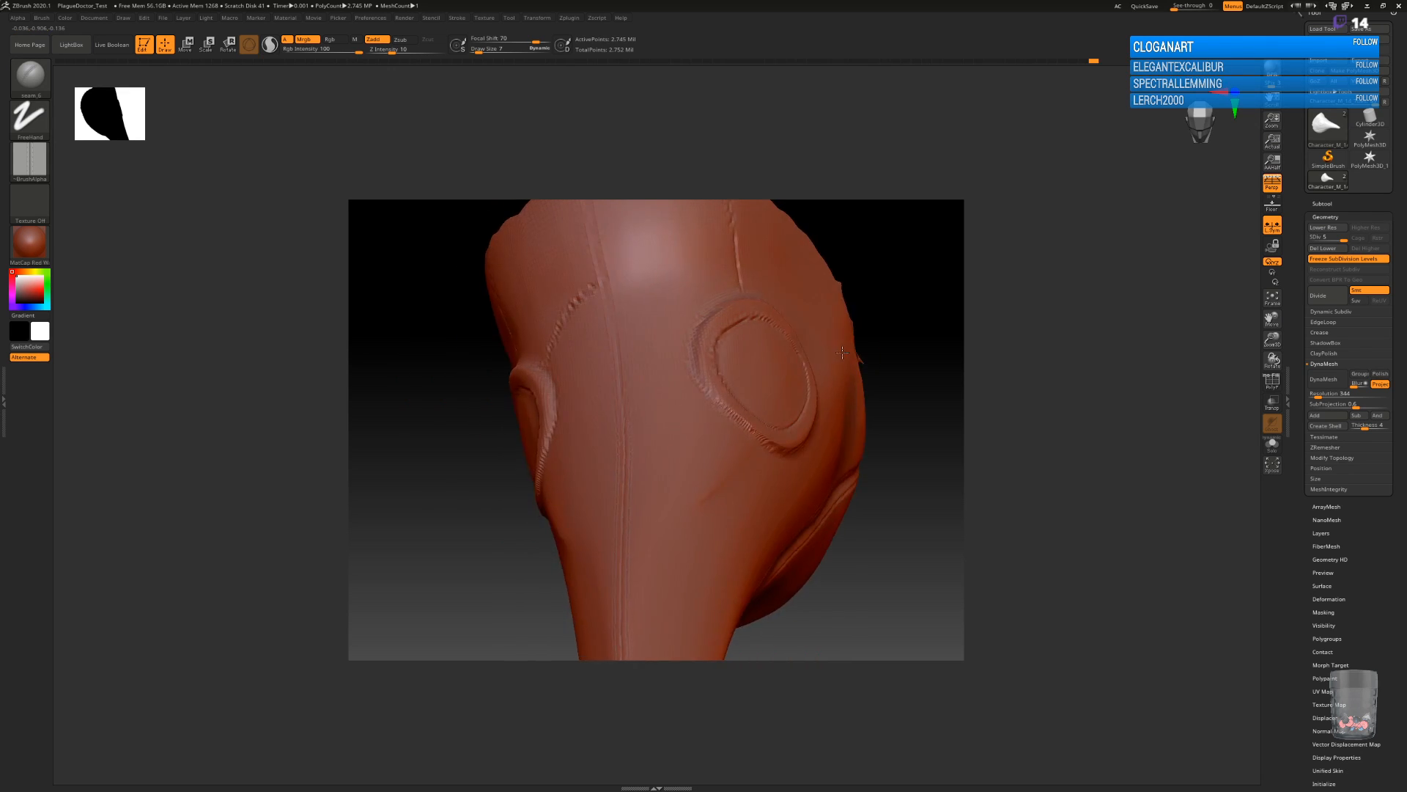
pyautogui.moveTo(621, 279); pyautogui.dragTo(695, 294)
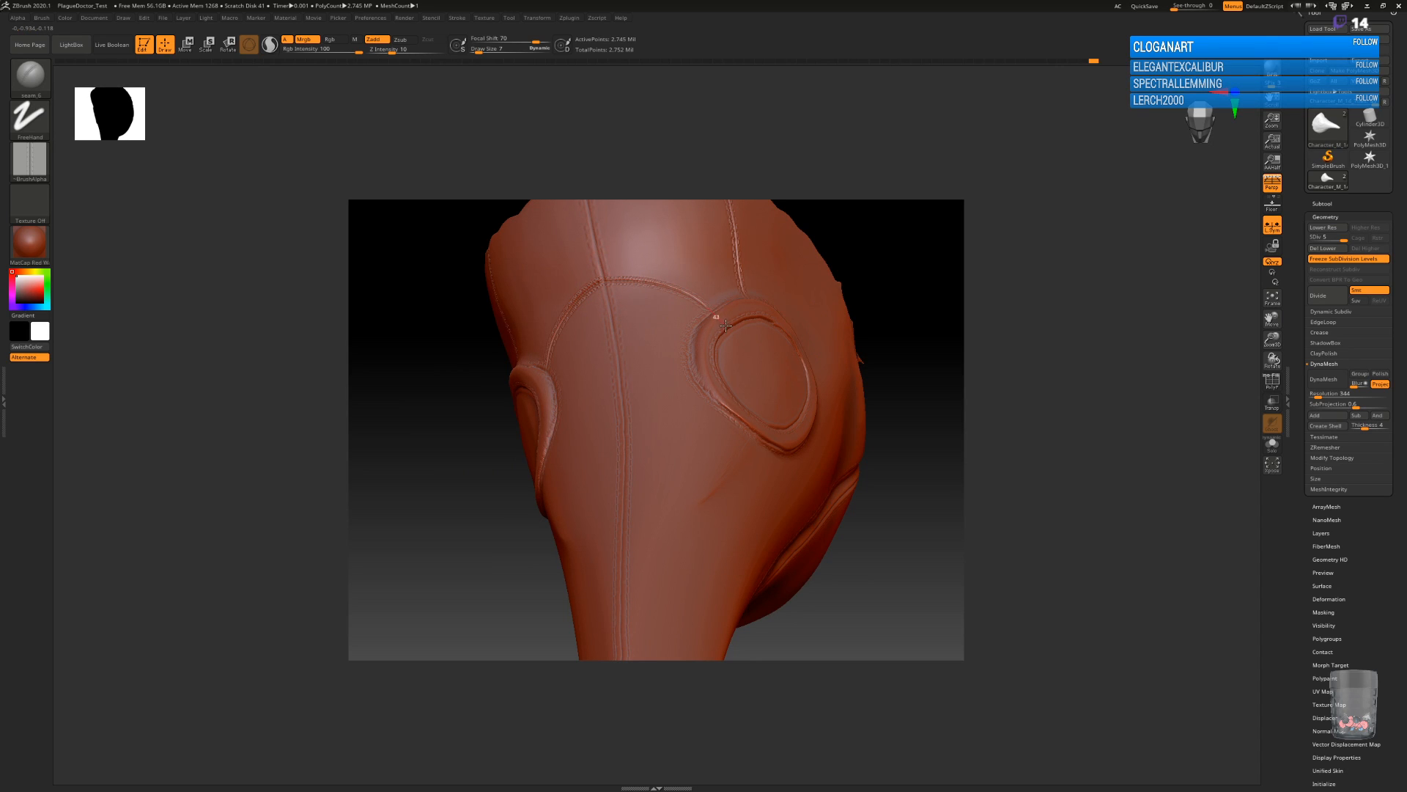
# Polish the flat disc inside the eye rim with the hPolish brush.
pyautogui.moveTo(913, 586); pyautogui.dragTo(828, 513)
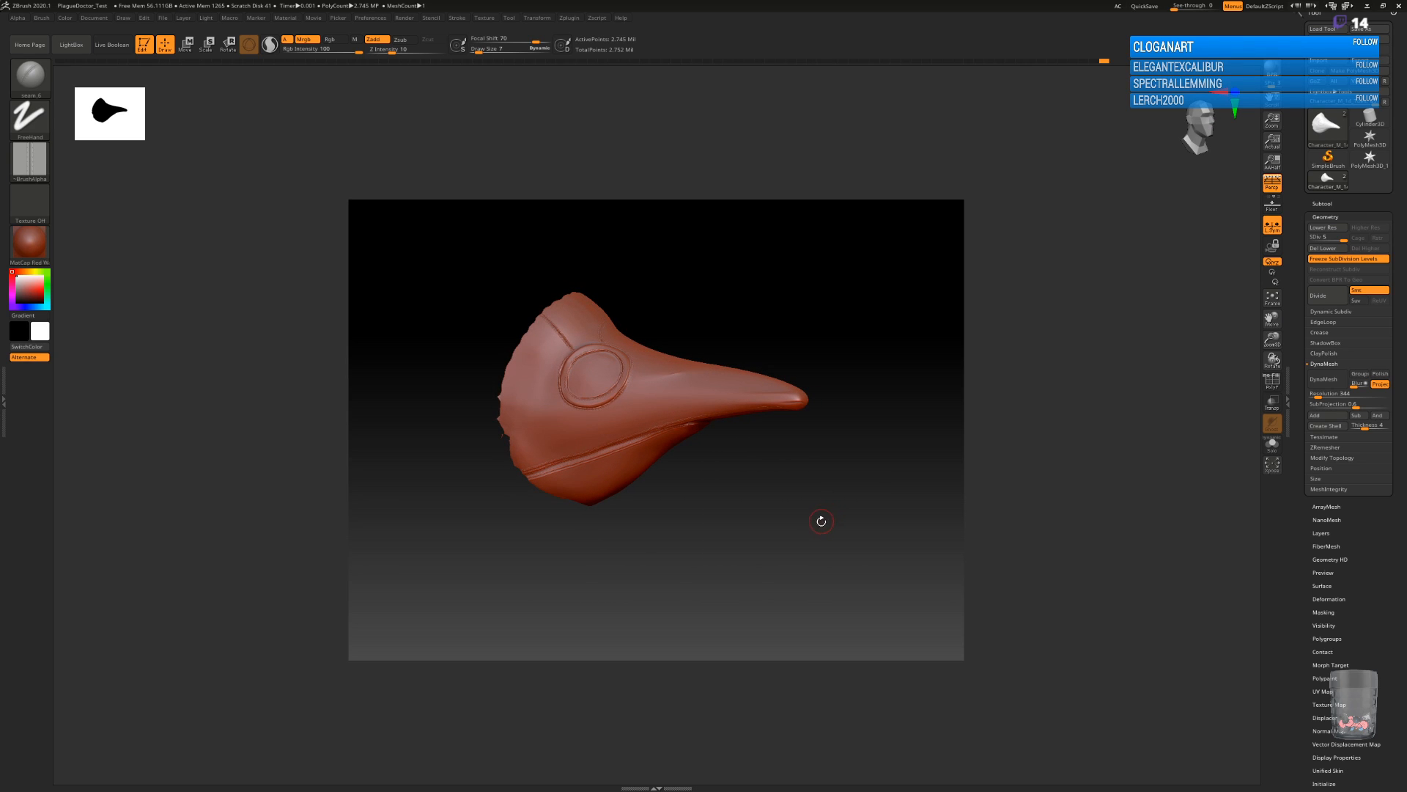
pyautogui.moveTo(824, 529)
pyautogui.mouseDown()
pyautogui.moveTo(793, 534)
pyautogui.moveTo(787, 569)
pyautogui.mouseUp()
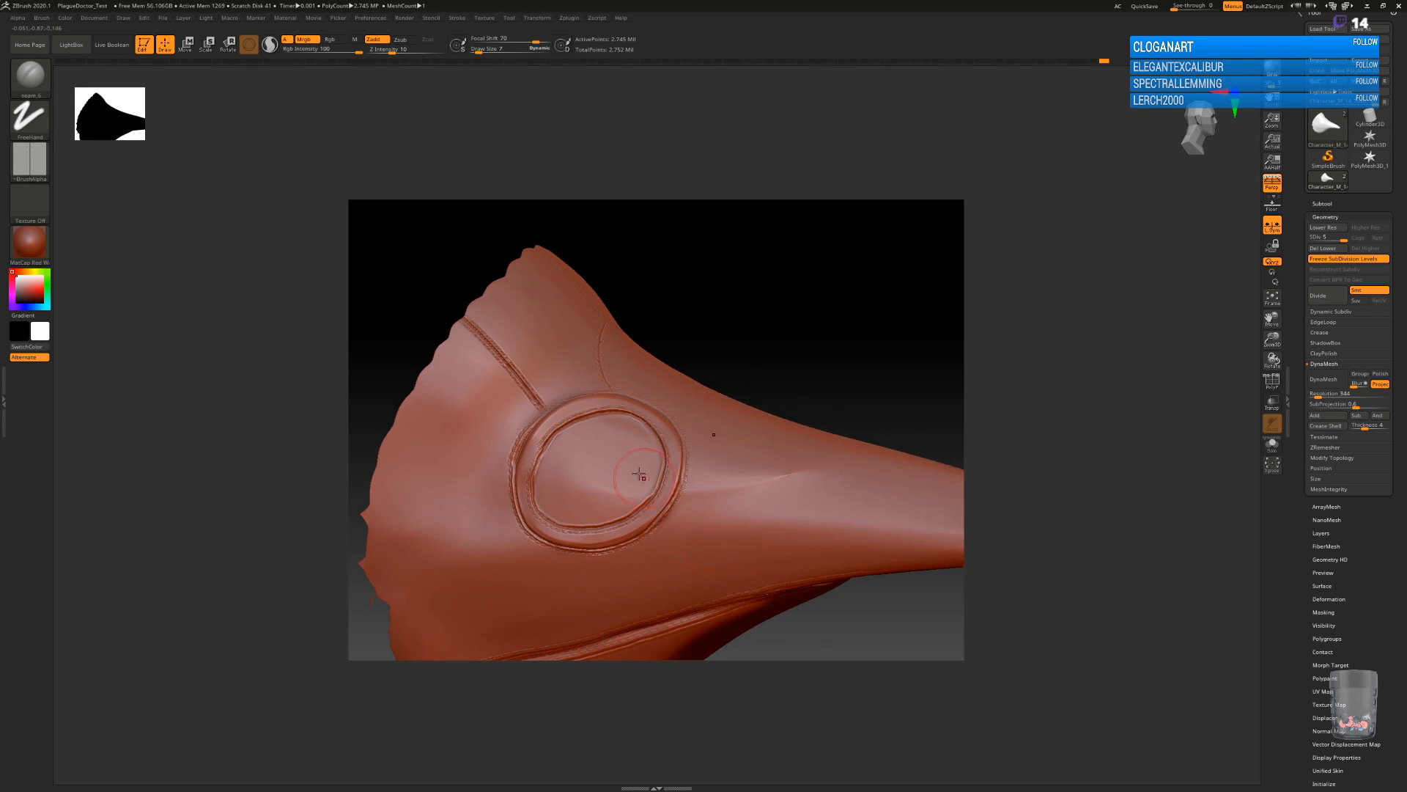
pyautogui.press('b')
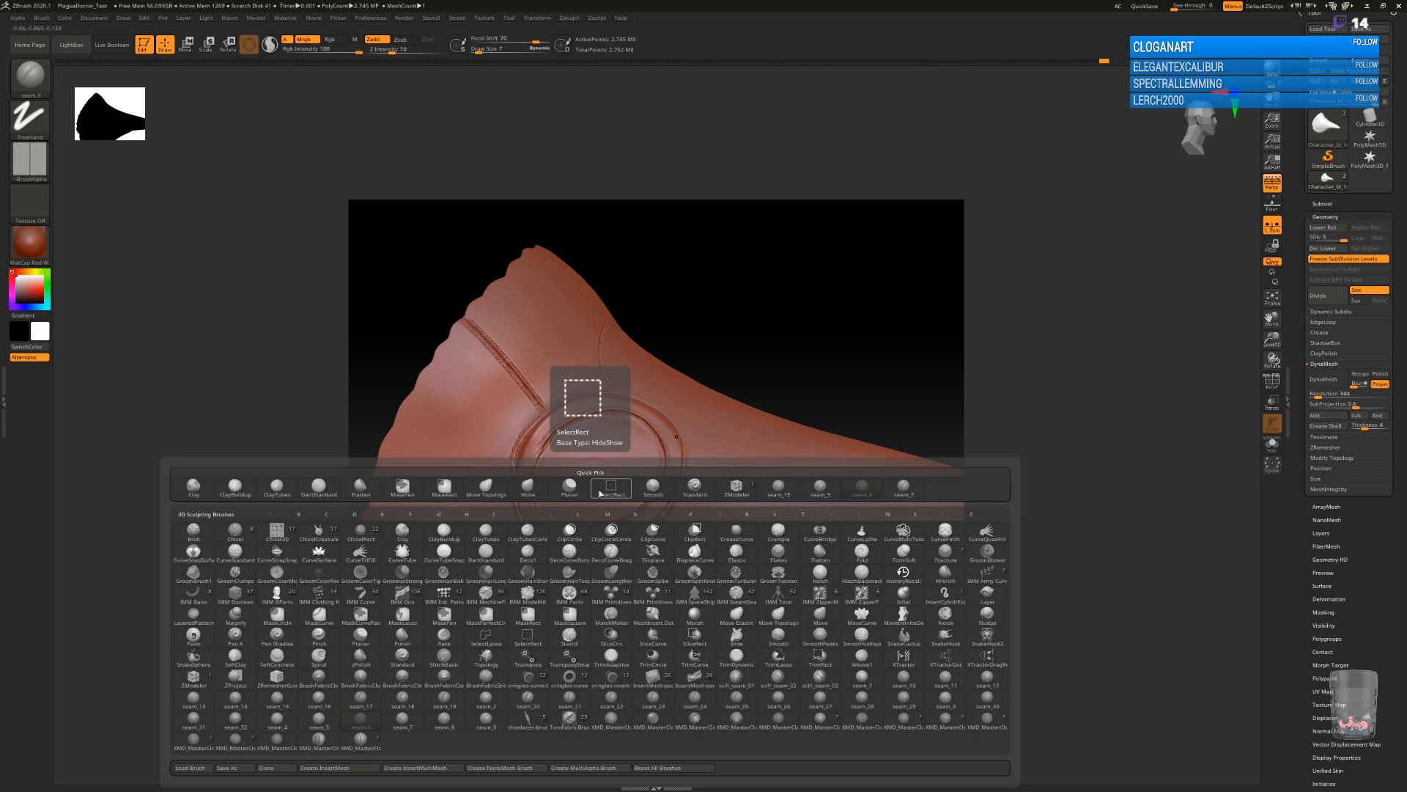
pyautogui.click(945, 576)
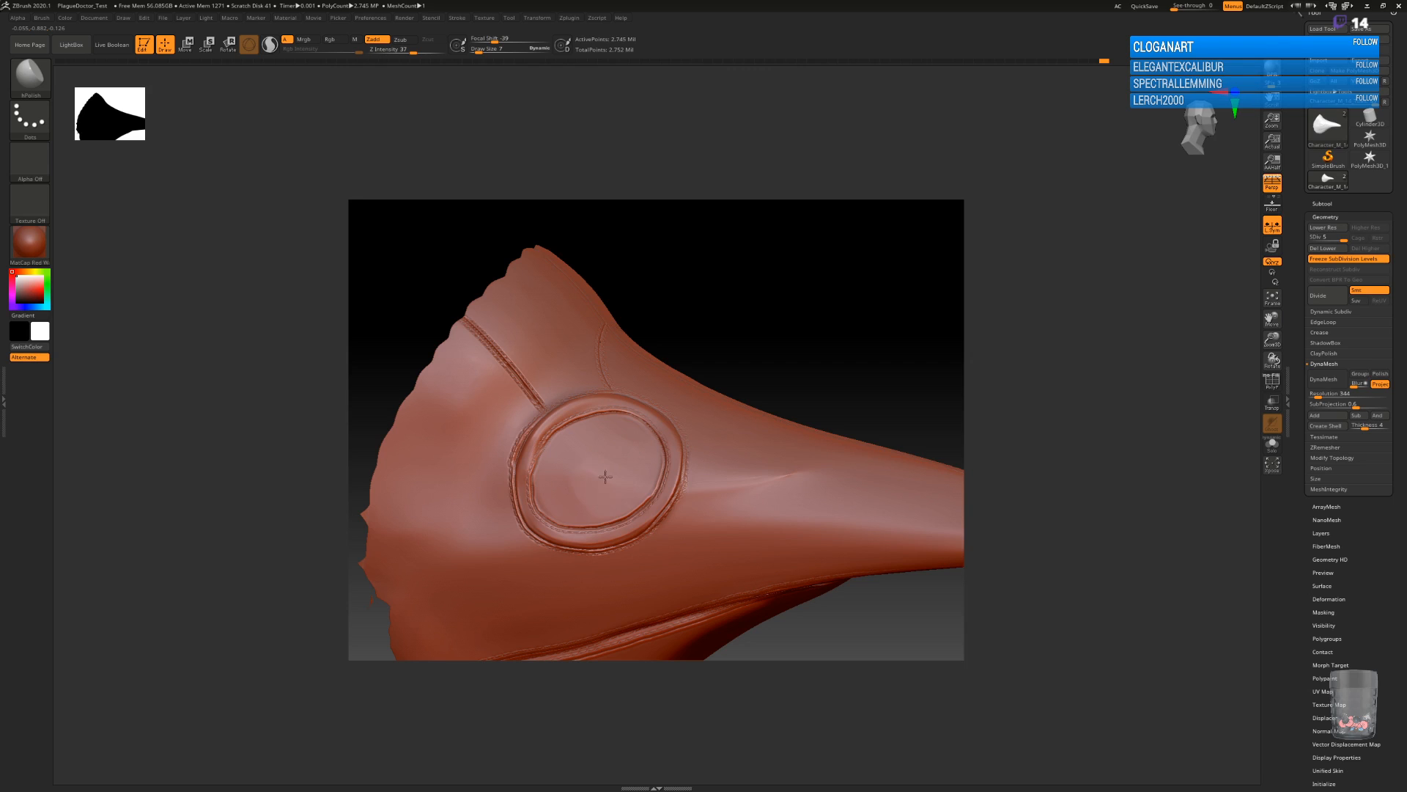
pyautogui.moveTo(597, 474)
pyautogui.mouseDown()
pyautogui.moveTo(604, 461)
pyautogui.moveTo(569, 460)
pyautogui.mouseUp()
pyautogui.moveTo(561, 502); pyautogui.dragTo(603, 500)
# Sharpen the crease around the flat disc inside the eye rim with the DamStandard brush.
pyautogui.press('b')
pyautogui.press('d')
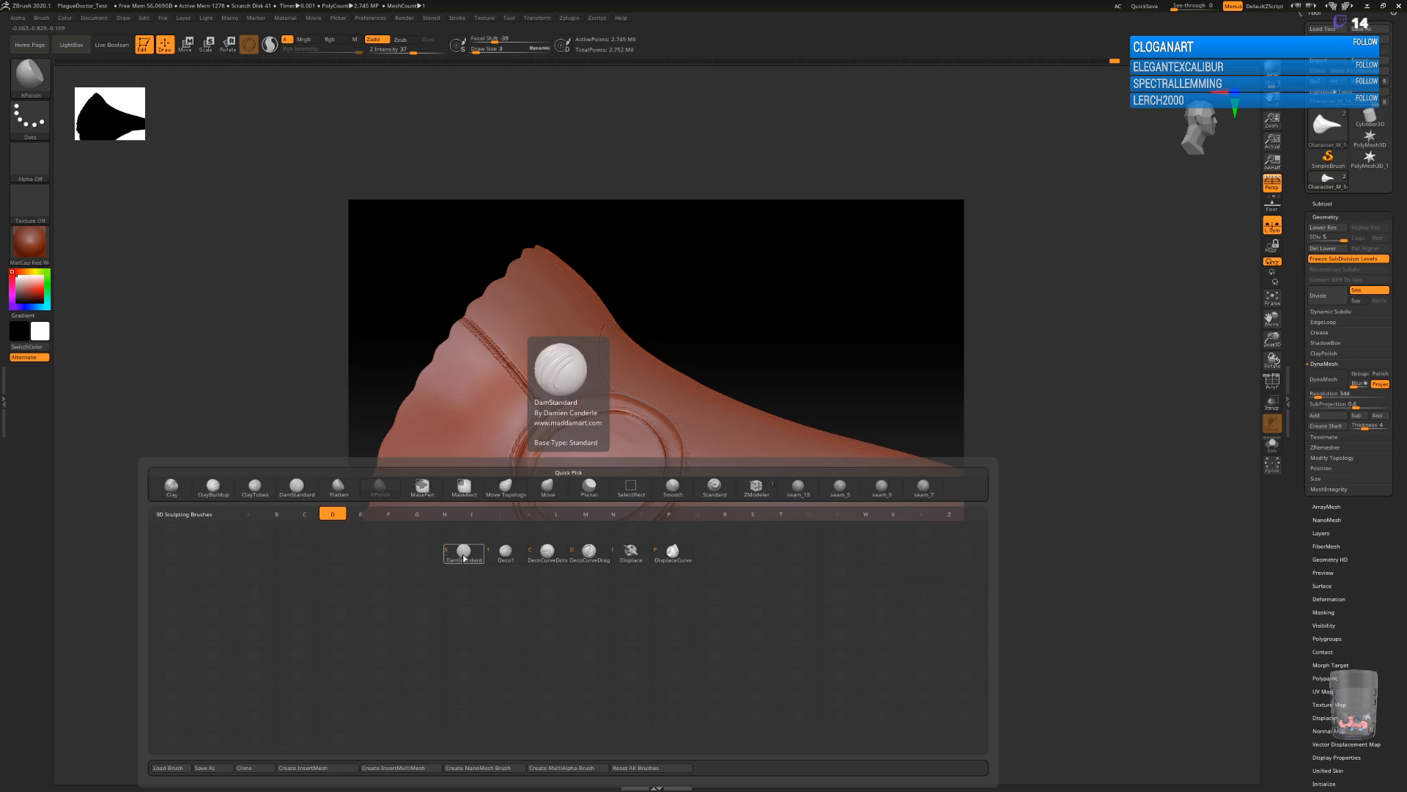
pyautogui.press('s')
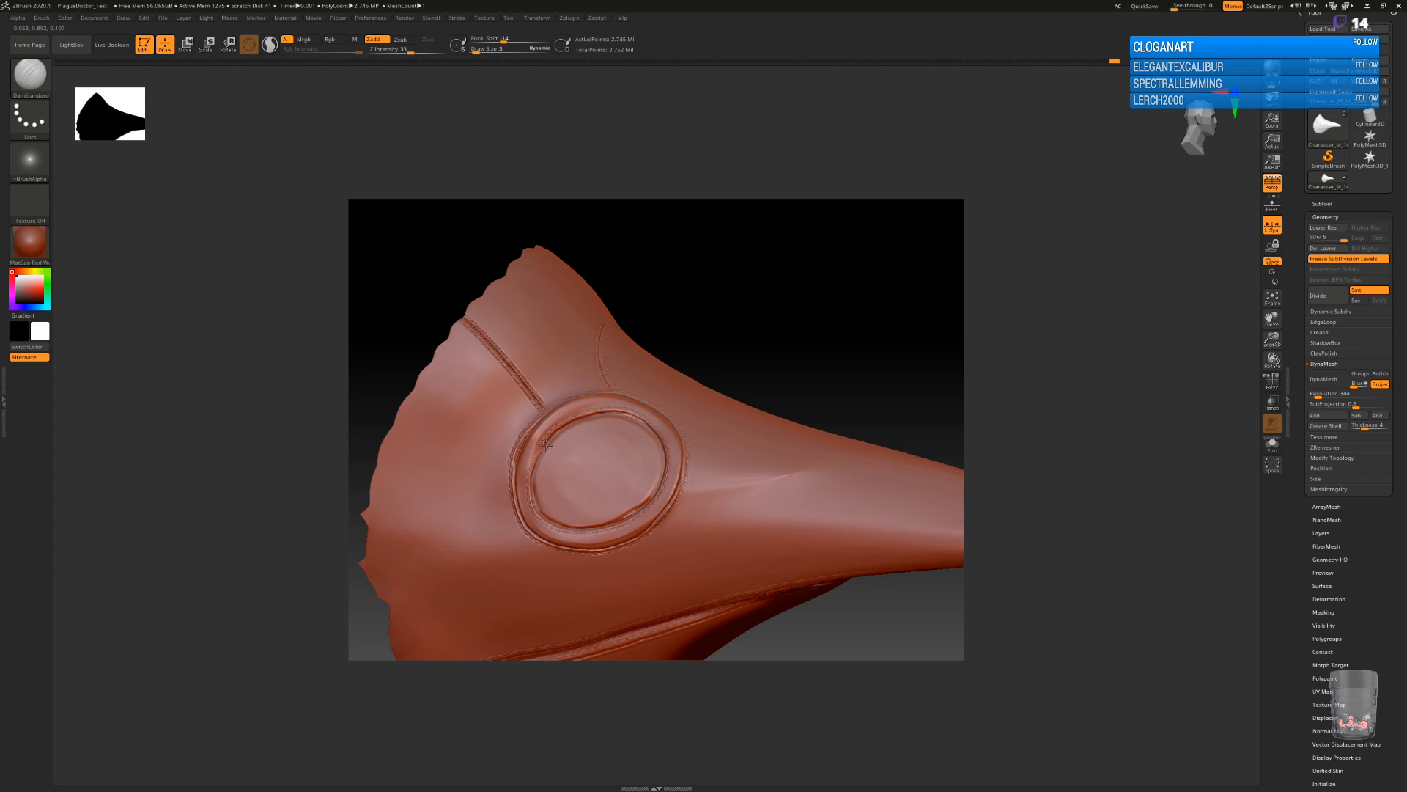
# Smooth the inner outline of the panel on the beak's underside near the tip.
pyautogui.moveTo(868, 424)
pyautogui.mouseDown()
pyautogui.moveTo(835, 384)
pyautogui.moveTo(823, 396)
pyautogui.moveTo(856, 540)
pyautogui.moveTo(908, 535)
pyautogui.moveTo(908, 519)
pyautogui.moveTo(875, 559)
pyautogui.moveTo(894, 562)
pyautogui.moveTo(896, 525)
pyautogui.moveTo(848, 541)
pyautogui.moveTo(859, 392)
pyautogui.moveTo(867, 493)
pyautogui.moveTo(842, 450)
pyautogui.moveTo(860, 496)
pyautogui.moveTo(820, 469)
pyautogui.moveTo(769, 389)
pyautogui.moveTo(810, 433)
pyautogui.moveTo(839, 434)
pyautogui.moveTo(808, 406)
pyautogui.mouseUp()
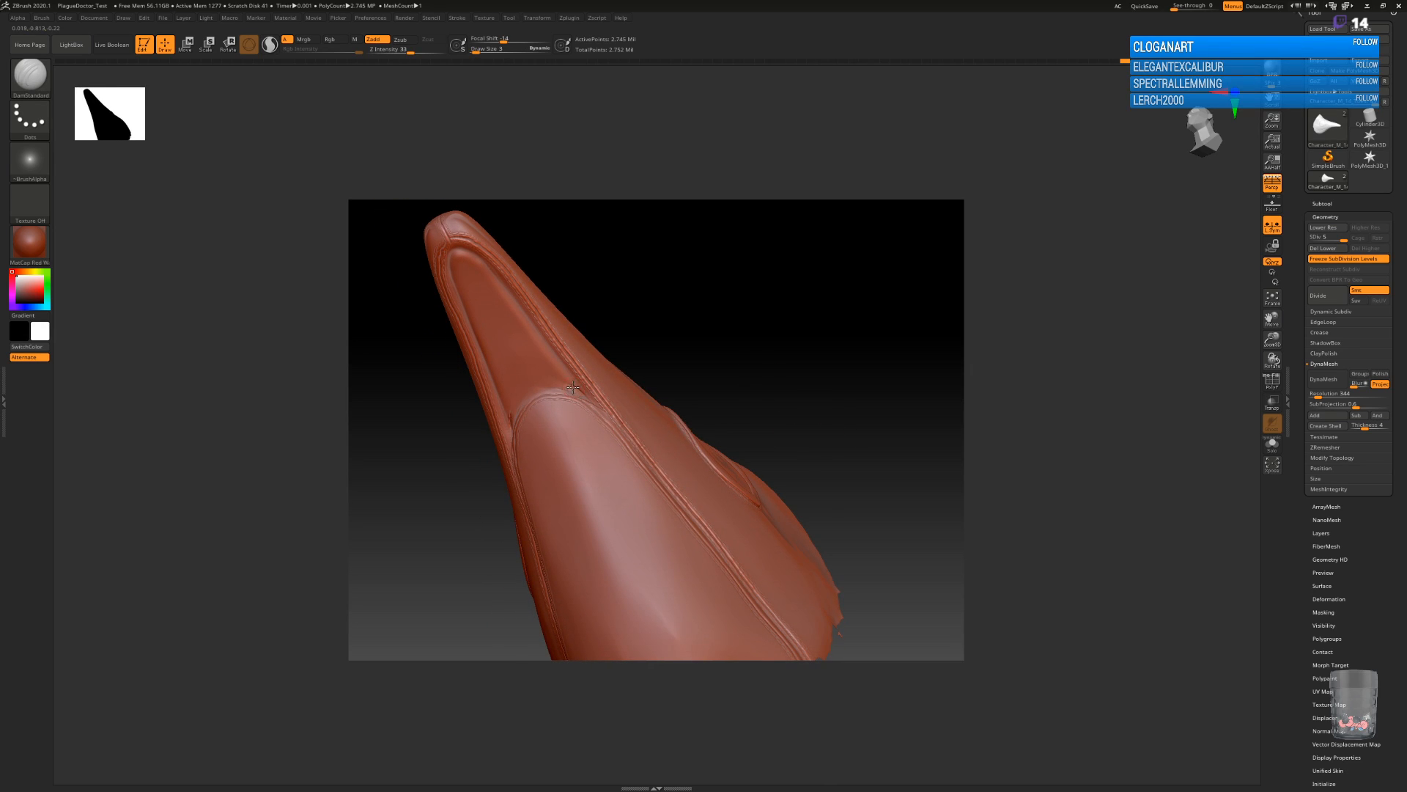
pyautogui.press('shift')
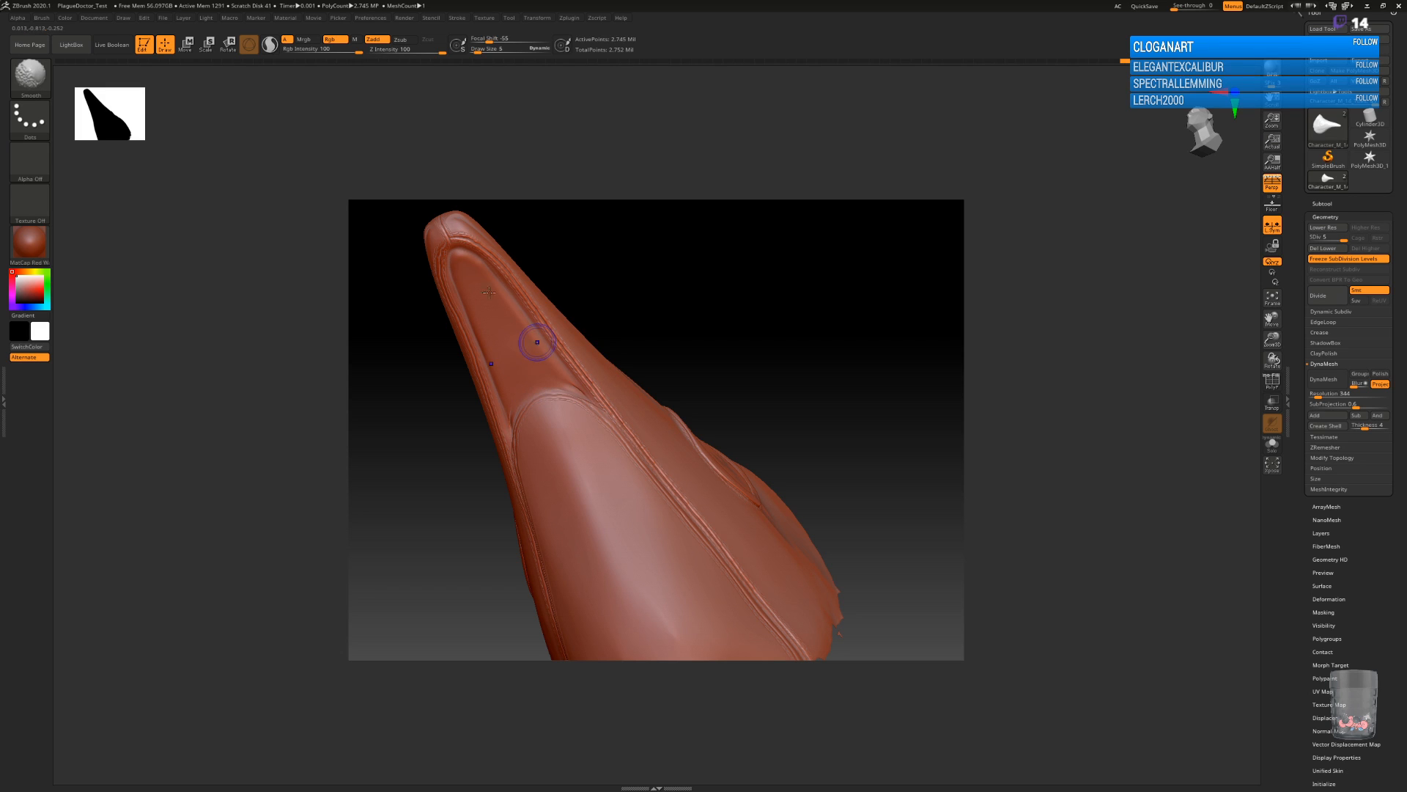
pyautogui.keyDown('shift'); pyautogui.moveTo(520, 401); pyautogui.dragTo(510, 420); pyautogui.keyUp('shift')
pyautogui.moveTo(798, 379); pyautogui.dragTo(811, 349)
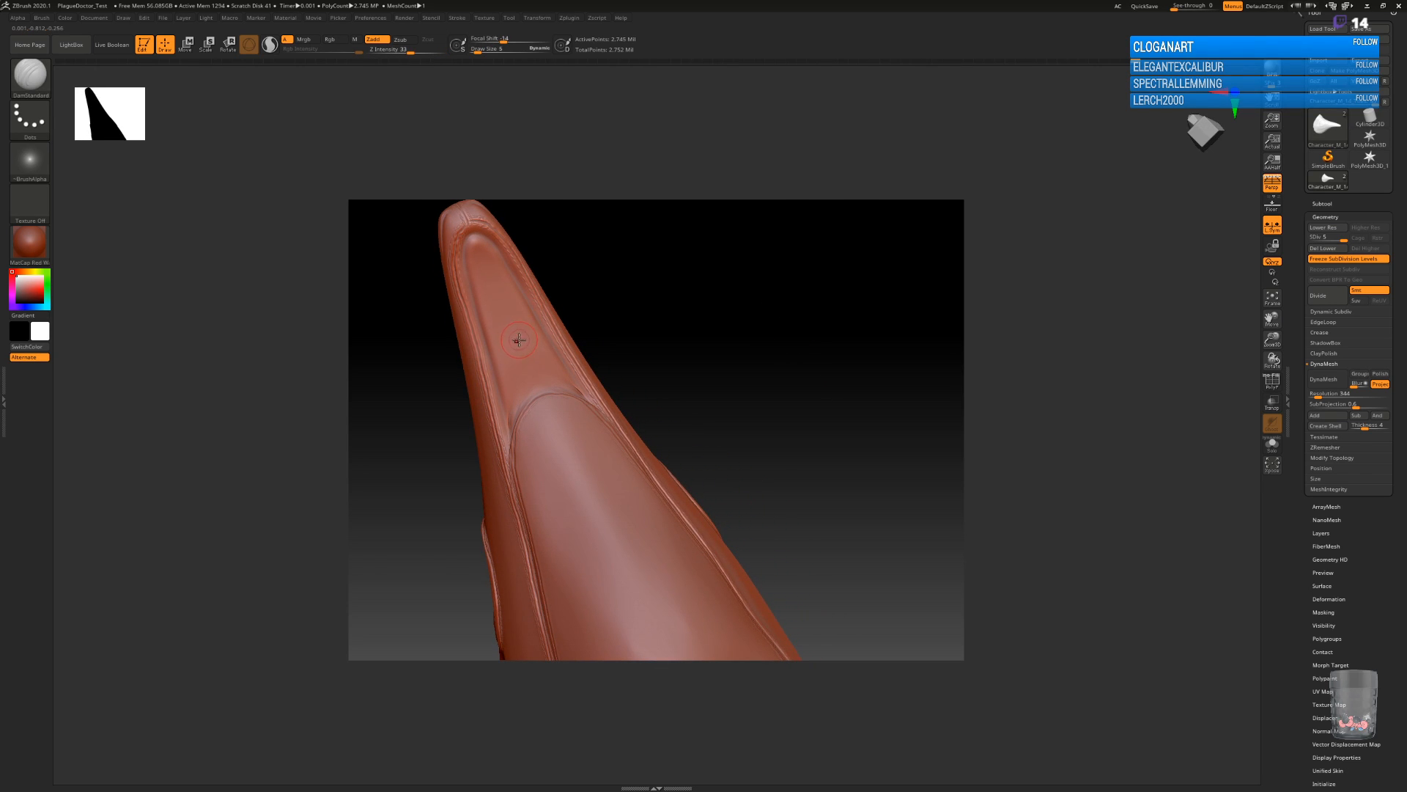
# Carve the inner outline and arched crease of the beak's underside panel with the DamStandard brush, setting its Focal Shift to -68.
pyautogui.press('b')
pyautogui.press('d')
pyautogui.press('s')
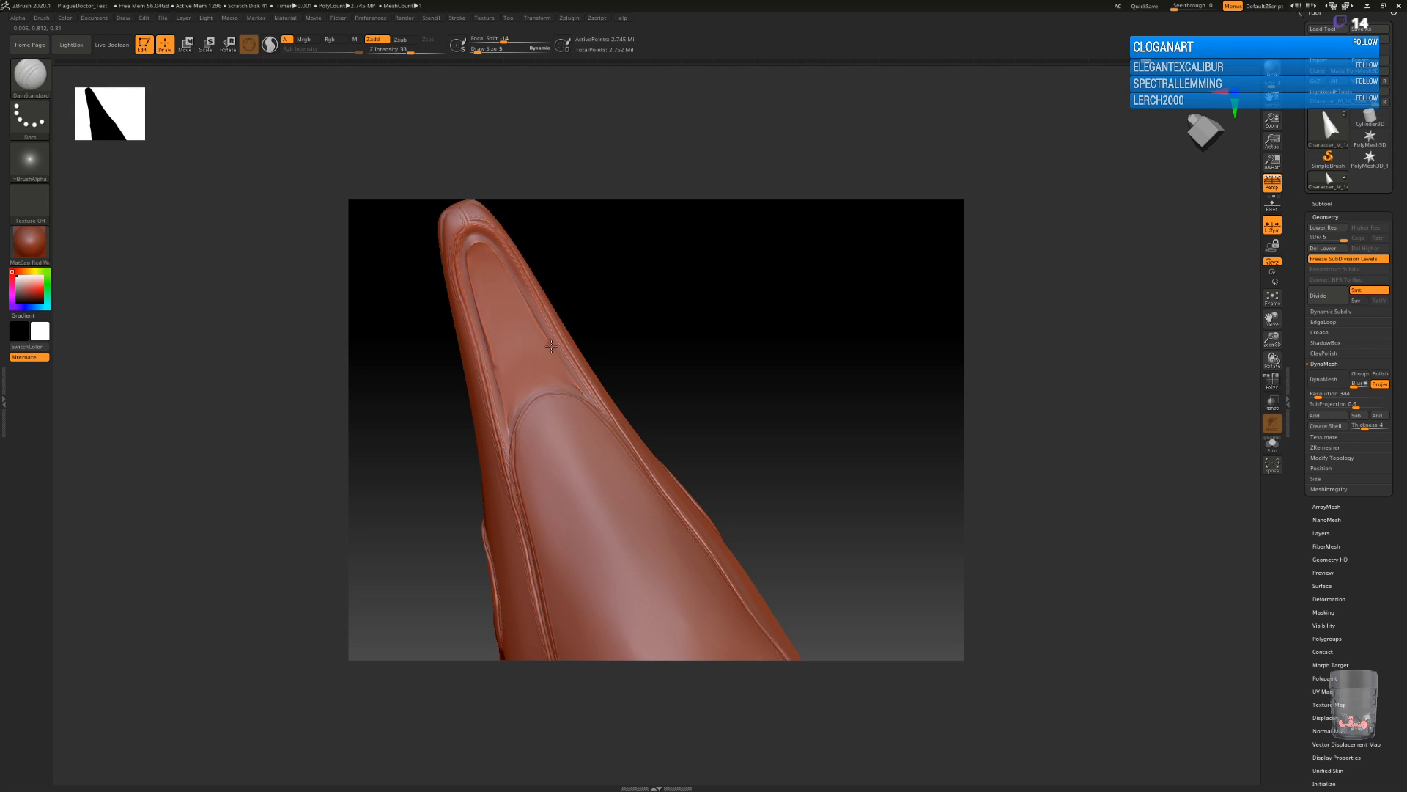
pyautogui.moveTo(990, 445)
pyautogui.mouseDown()
pyautogui.moveTo(942, 507)
pyautogui.moveTo(989, 420)
pyautogui.mouseUp()
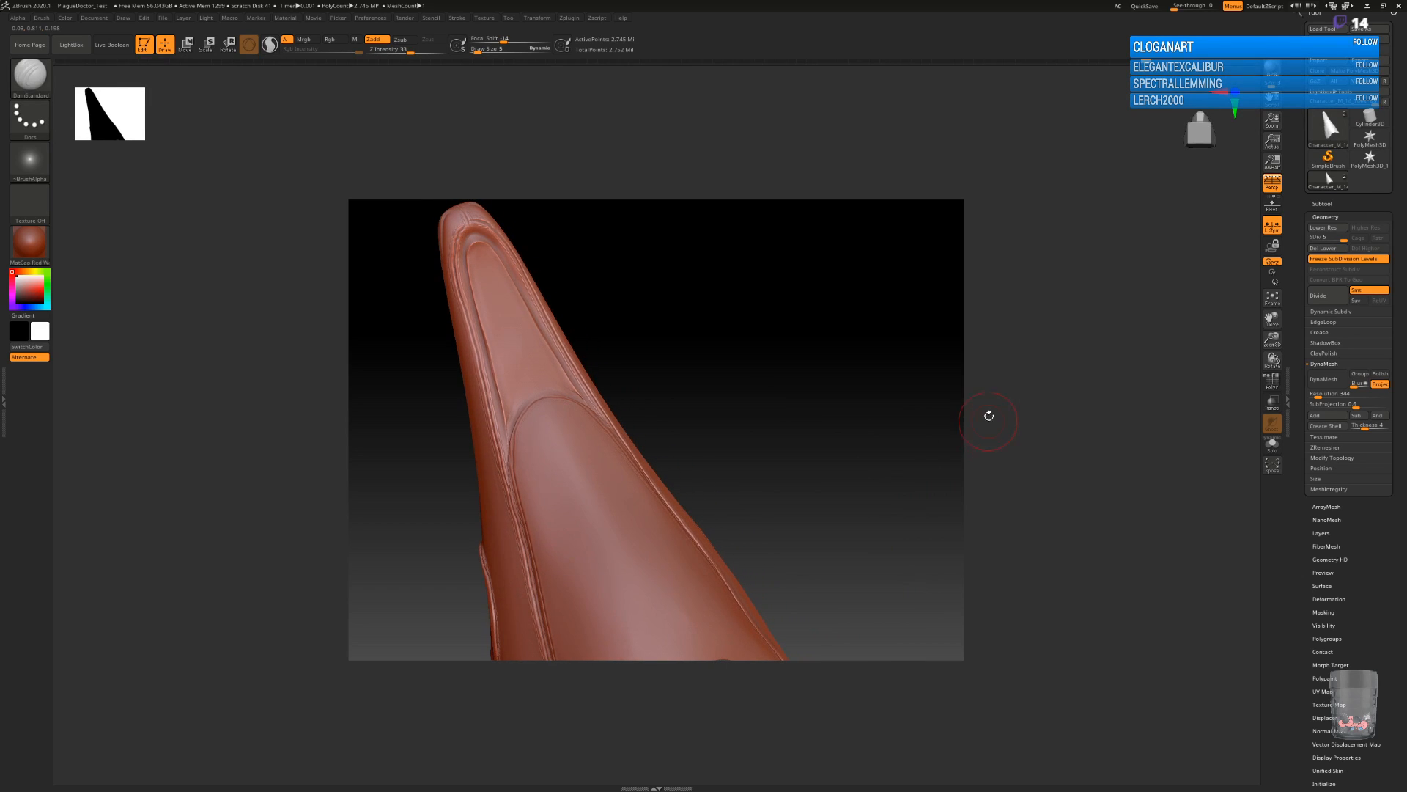
pyautogui.press('space')
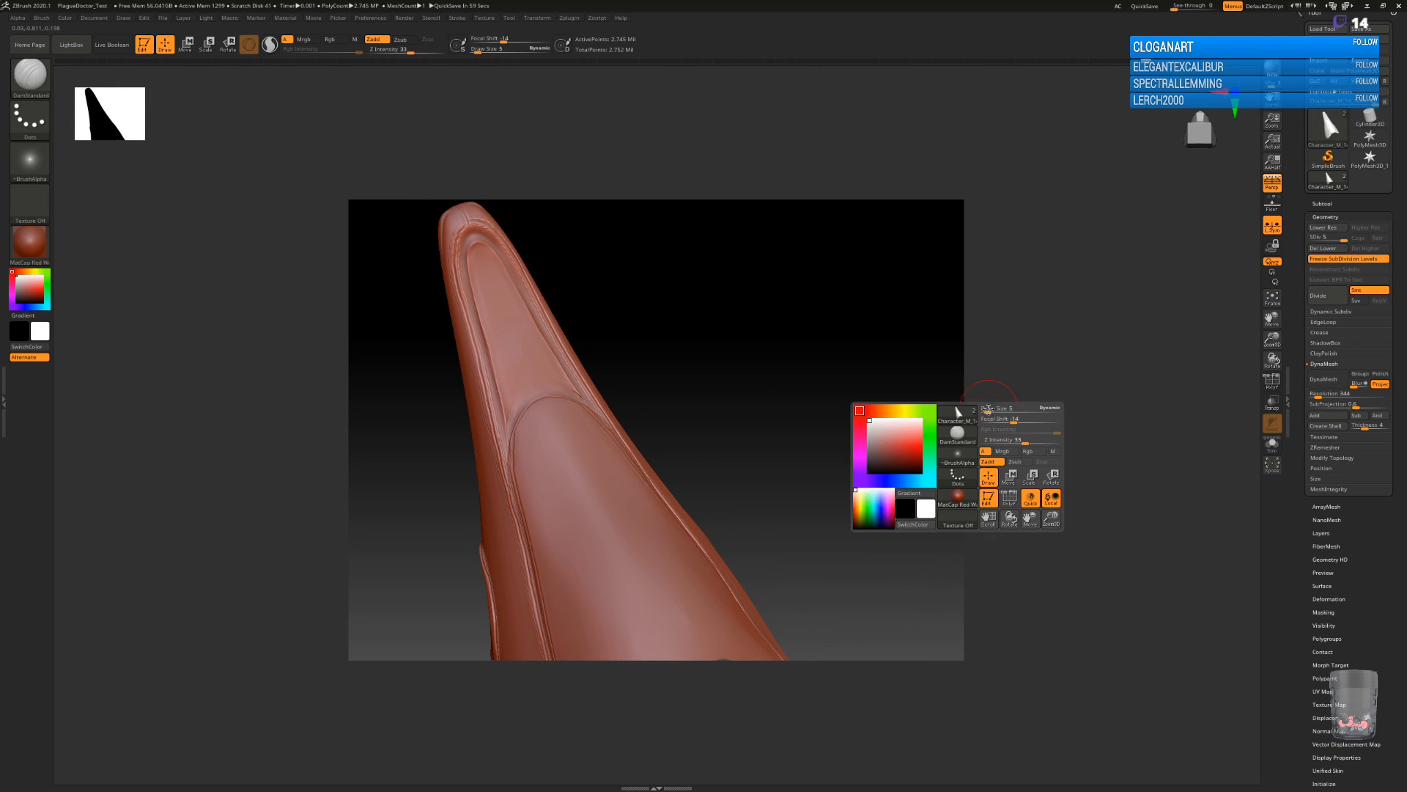
pyautogui.moveTo(1014, 420); pyautogui.dragTo(984, 420)
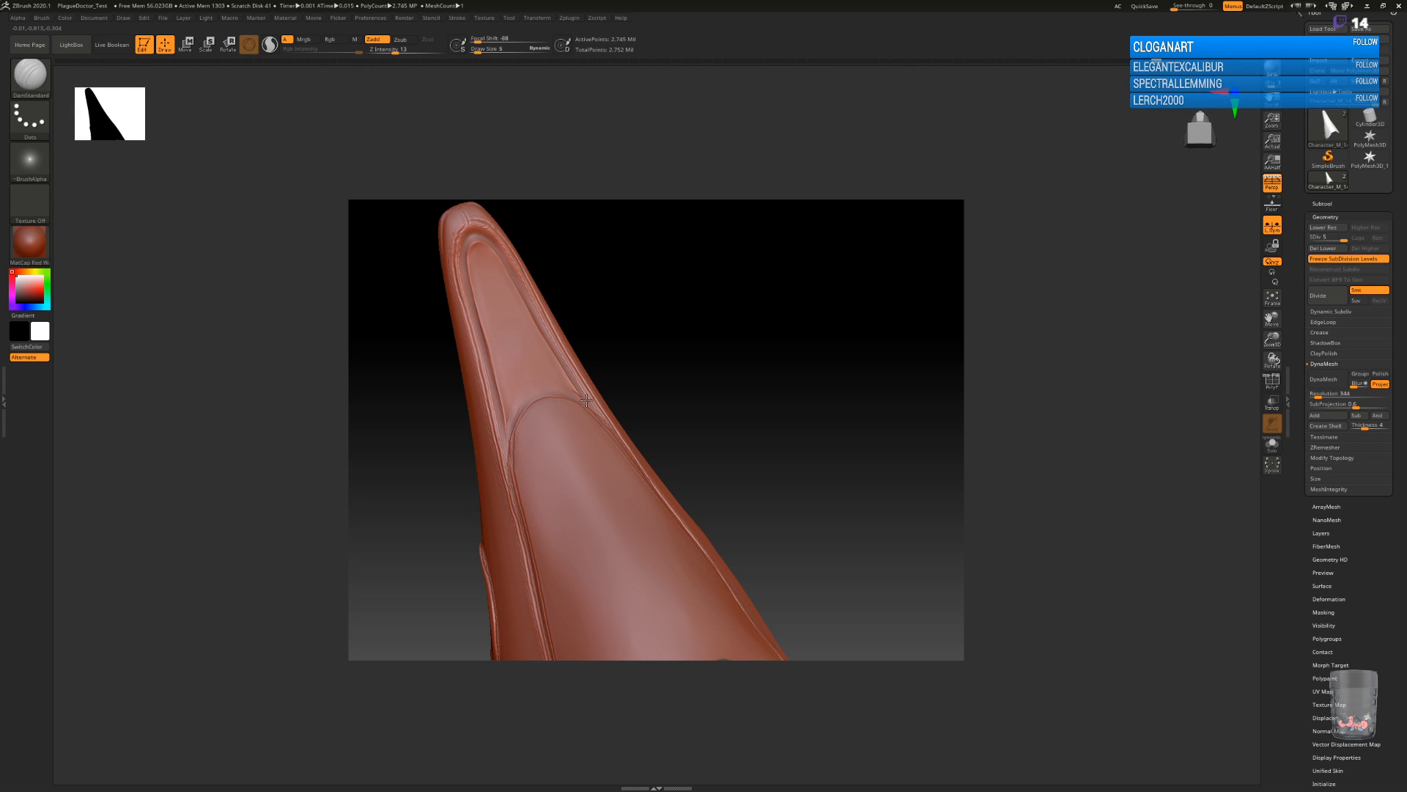
# Add a triangle of three round rivet bumps between the eyepiece and the scalloped back edge with the ClayBuildup brush.
pyautogui.moveTo(850, 438)
pyautogui.mouseDown()
pyautogui.moveTo(823, 487)
pyautogui.moveTo(821, 551)
pyautogui.moveTo(842, 534)
pyautogui.moveTo(870, 547)
pyautogui.moveTo(859, 583)
pyautogui.moveTo(892, 537)
pyautogui.moveTo(879, 471)
pyautogui.moveTo(792, 443)
pyautogui.moveTo(821, 463)
pyautogui.moveTo(839, 506)
pyautogui.moveTo(854, 449)
pyautogui.moveTo(797, 457)
pyautogui.moveTo(857, 433)
pyautogui.moveTo(827, 467)
pyautogui.moveTo(788, 469)
pyautogui.moveTo(842, 442)
pyautogui.moveTo(816, 474)
pyautogui.moveTo(813, 507)
pyautogui.moveTo(827, 465)
pyautogui.moveTo(824, 513)
pyautogui.mouseUp()
pyautogui.keyDown('alt'); pyautogui.moveTo(911, 412); pyautogui.dragTo(859, 448); pyautogui.keyUp('alt')
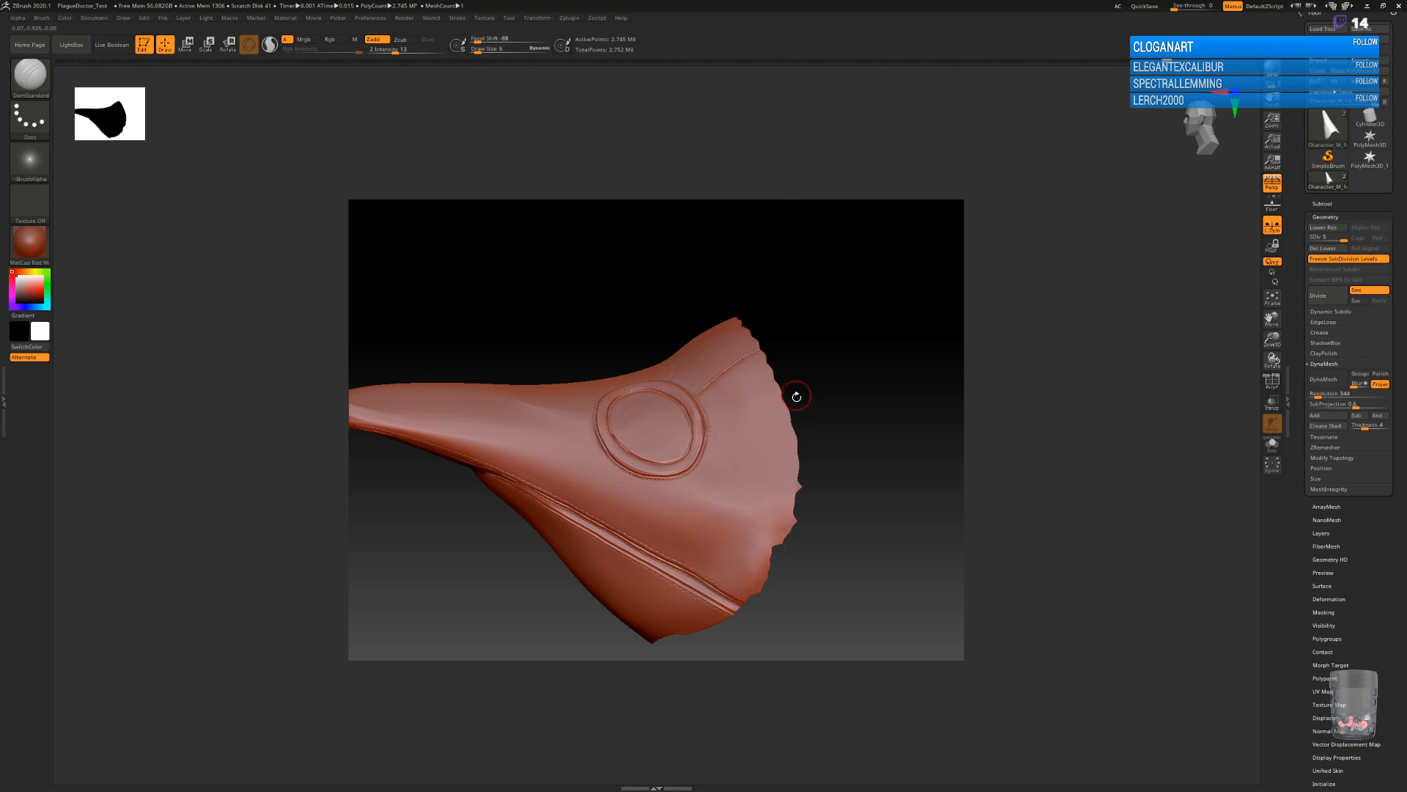
pyautogui.press('b')
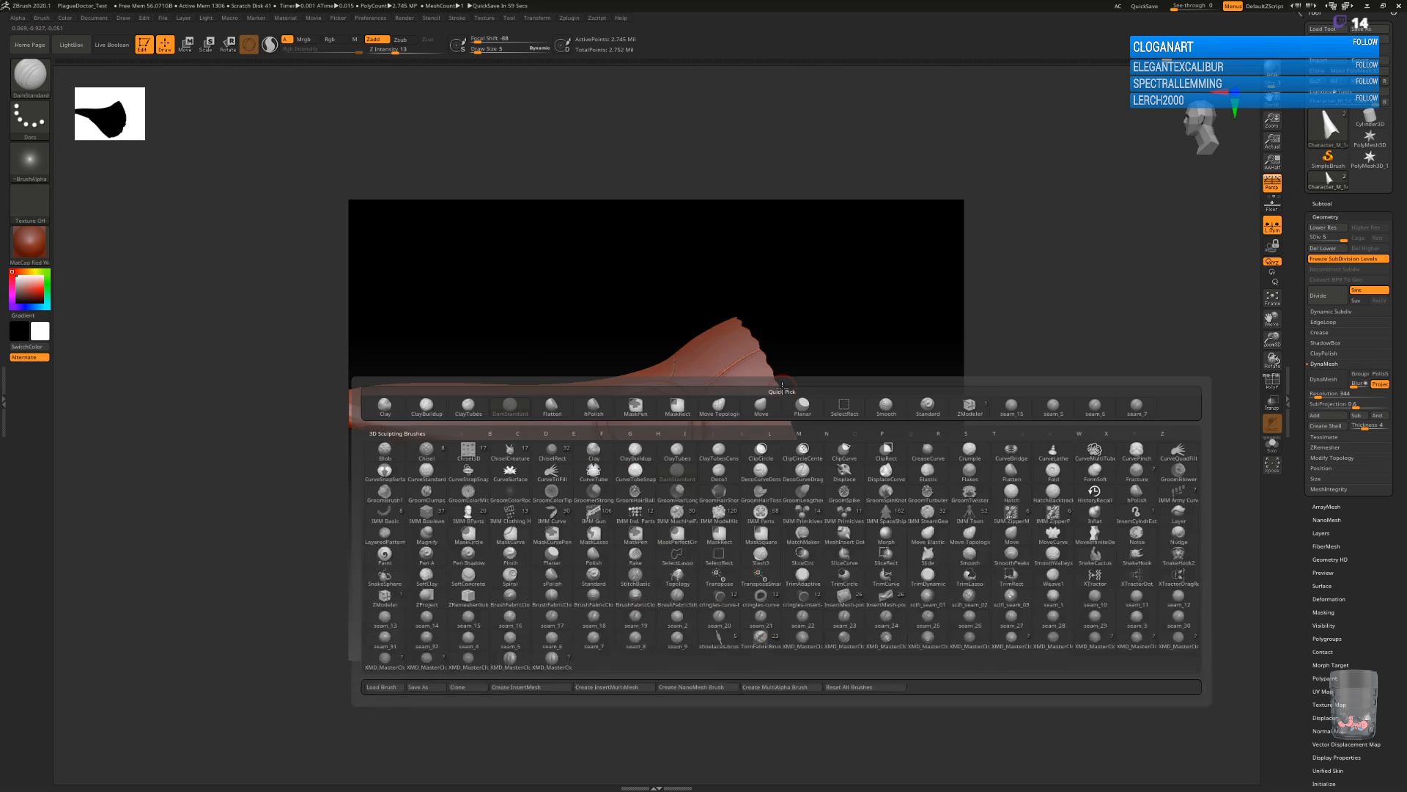
pyautogui.click(609, 455)
pyautogui.press('b')
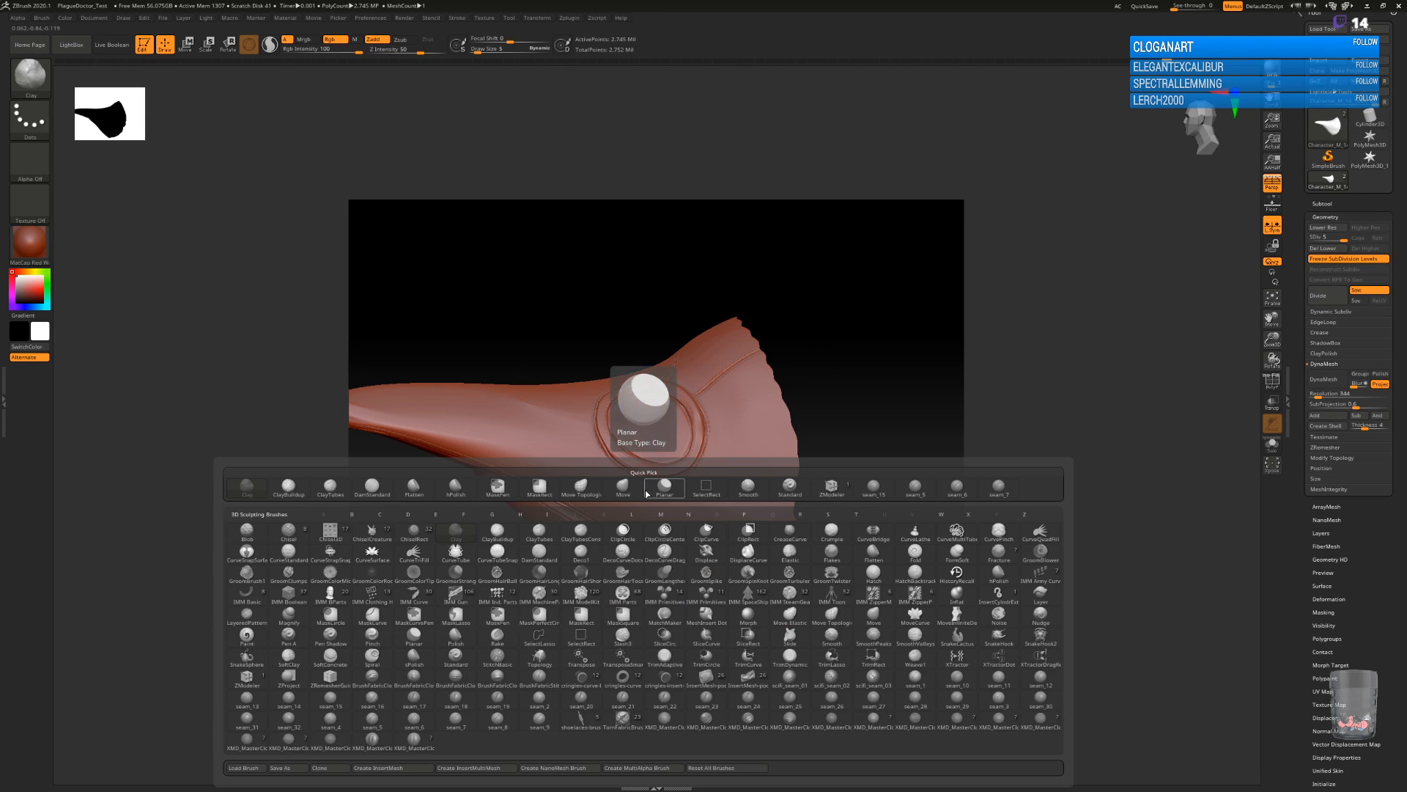
pyautogui.click(497, 530)
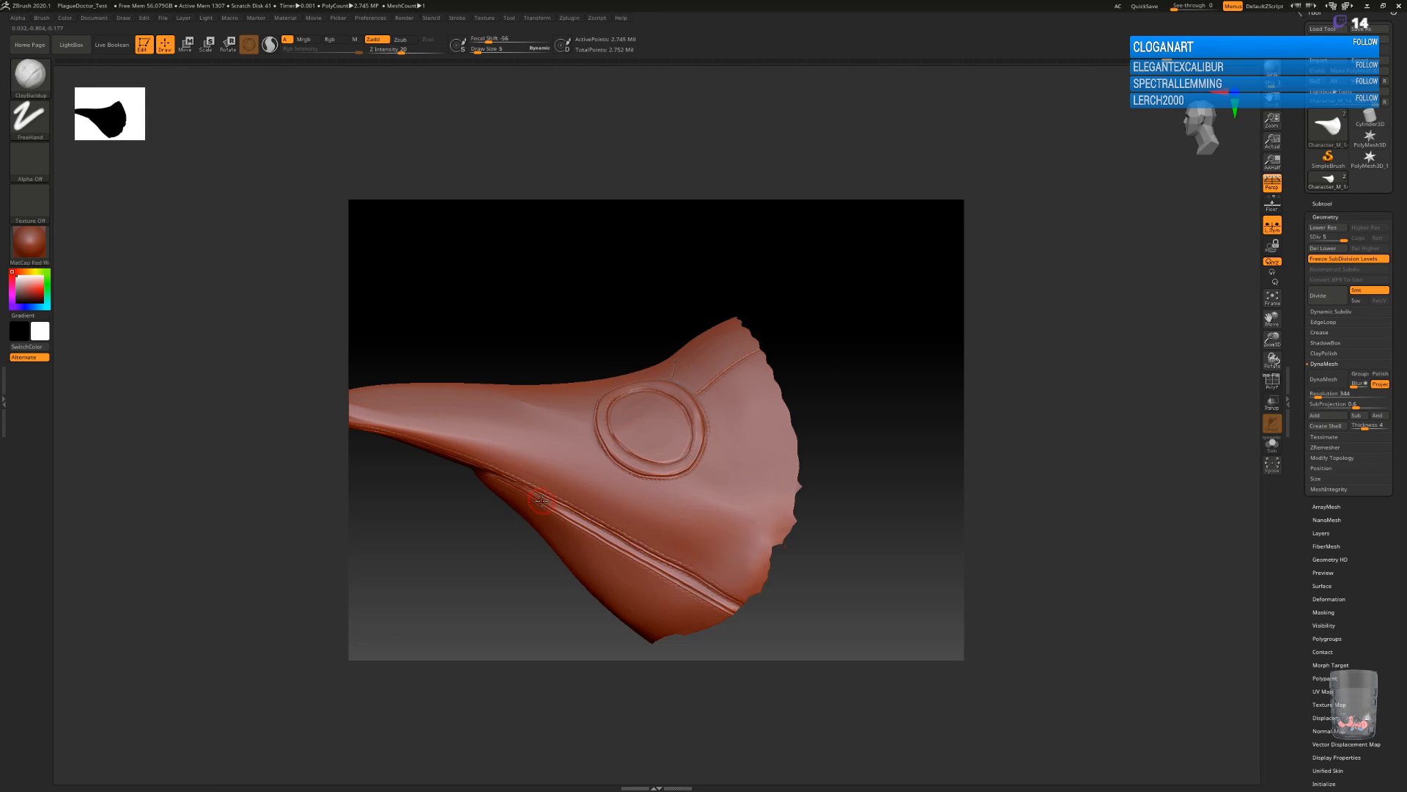
pyautogui.click(759, 395)
pyautogui.click(768, 425)
pyautogui.moveTo(840, 475)
pyautogui.mouseDown()
pyautogui.moveTo(876, 485)
pyautogui.moveTo(885, 469)
pyautogui.mouseUp()
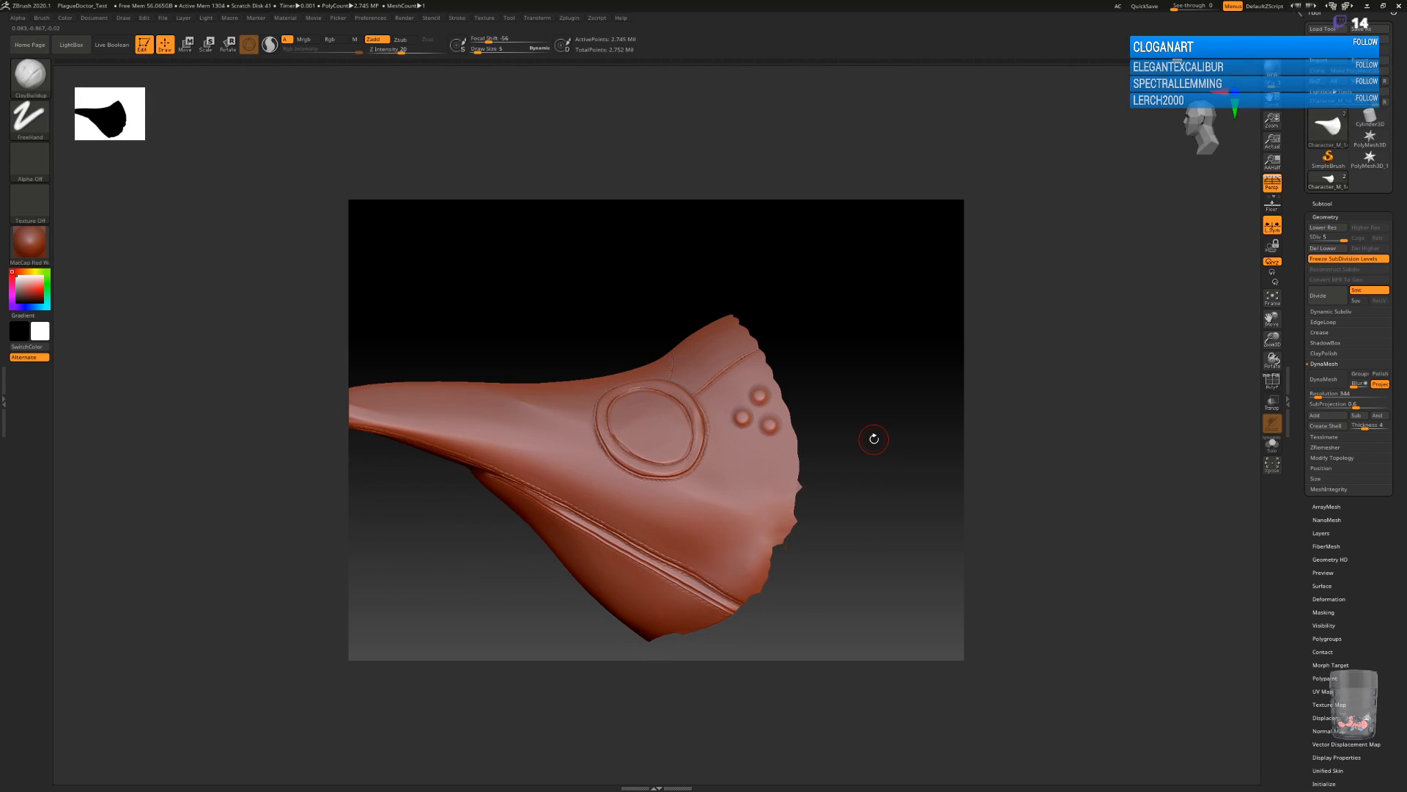
# Define the bases of the three side rivets with the DamStandard brush at draw size 1.
pyautogui.press('b')
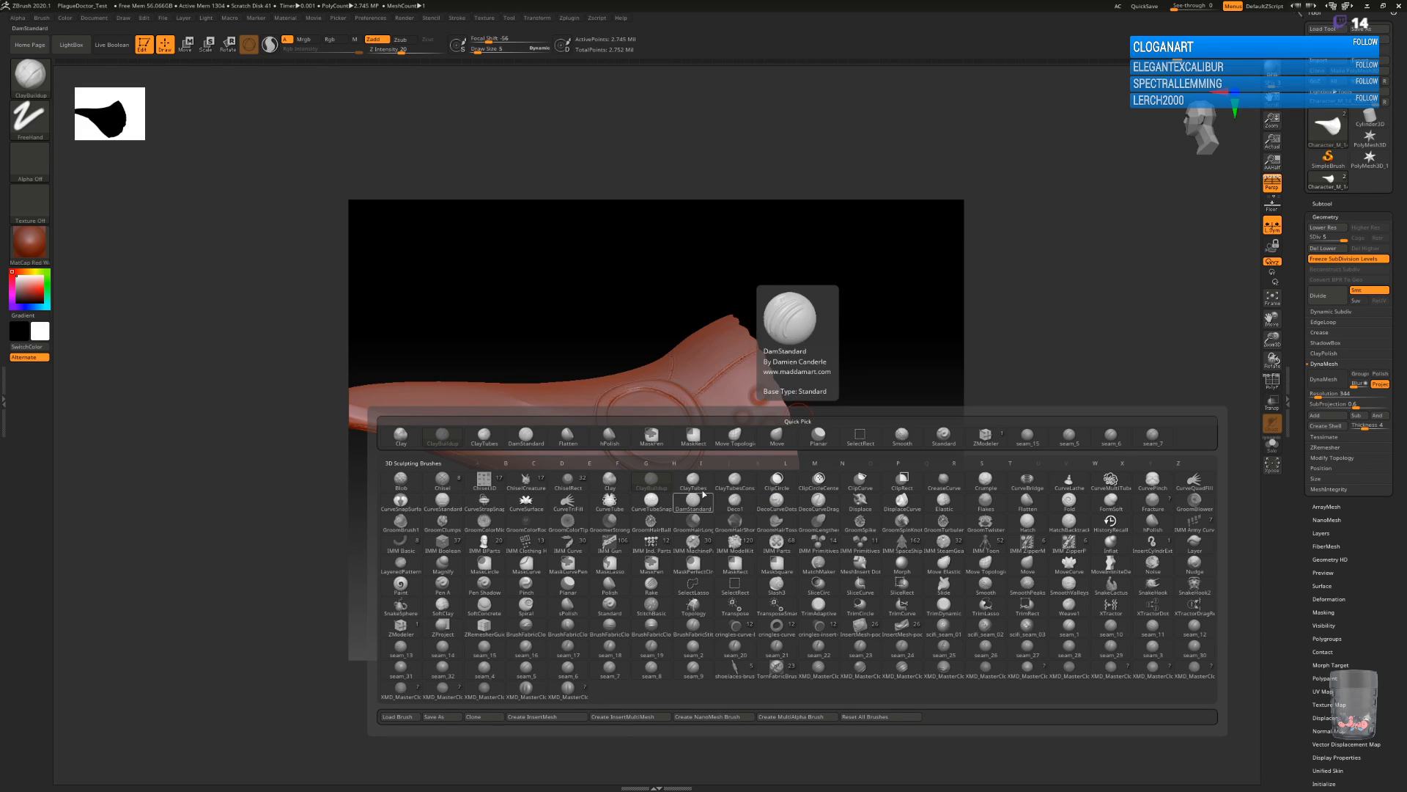
pyautogui.press('d')
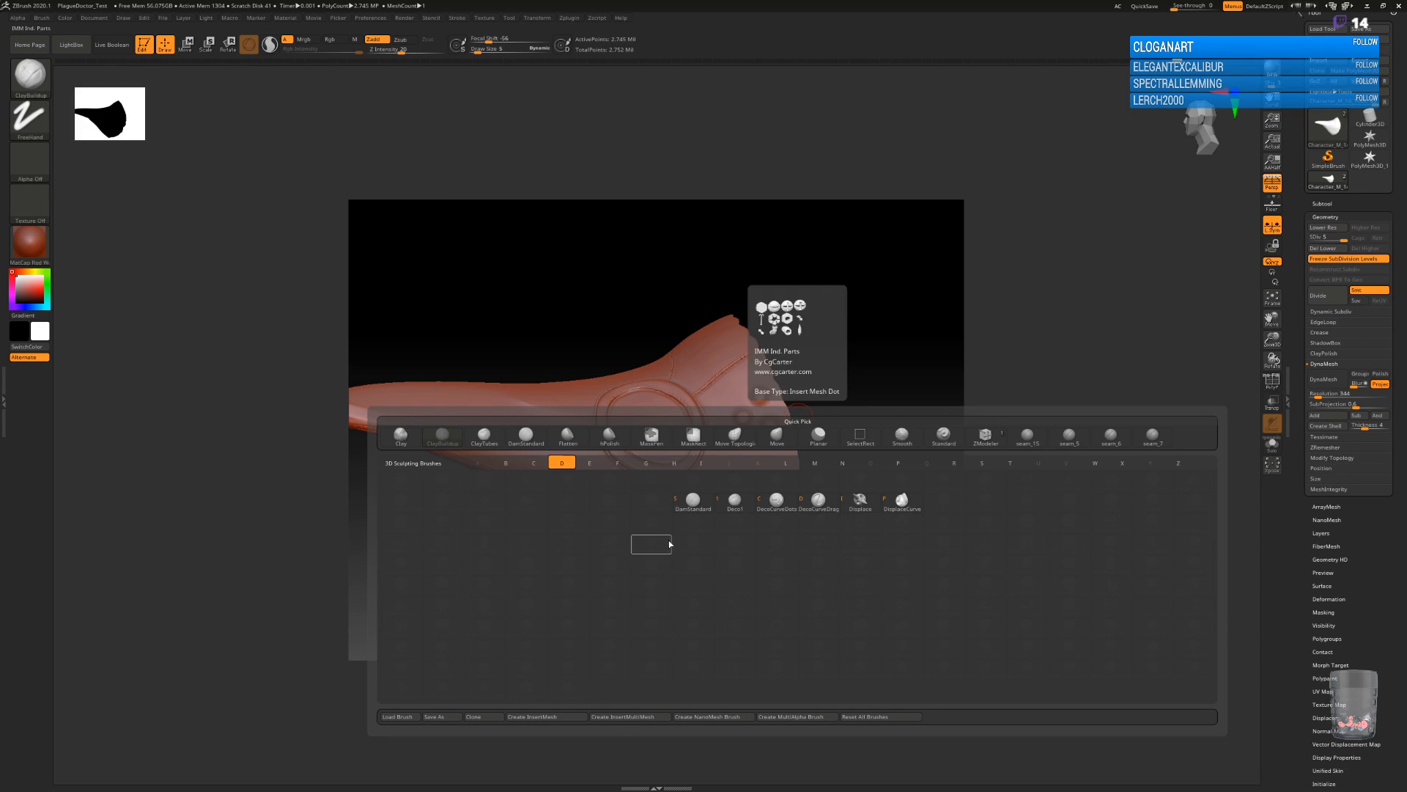
pyautogui.press('s')
pyautogui.keyDown('alt'); pyautogui.moveTo(845, 448); pyautogui.dragTo(851, 547); pyautogui.keyUp('alt')
pyautogui.keyDown('alt'); pyautogui.moveTo(889, 376); pyautogui.dragTo(816, 430); pyautogui.keyUp('alt')
pyautogui.press('[')
pyautogui.press('[')
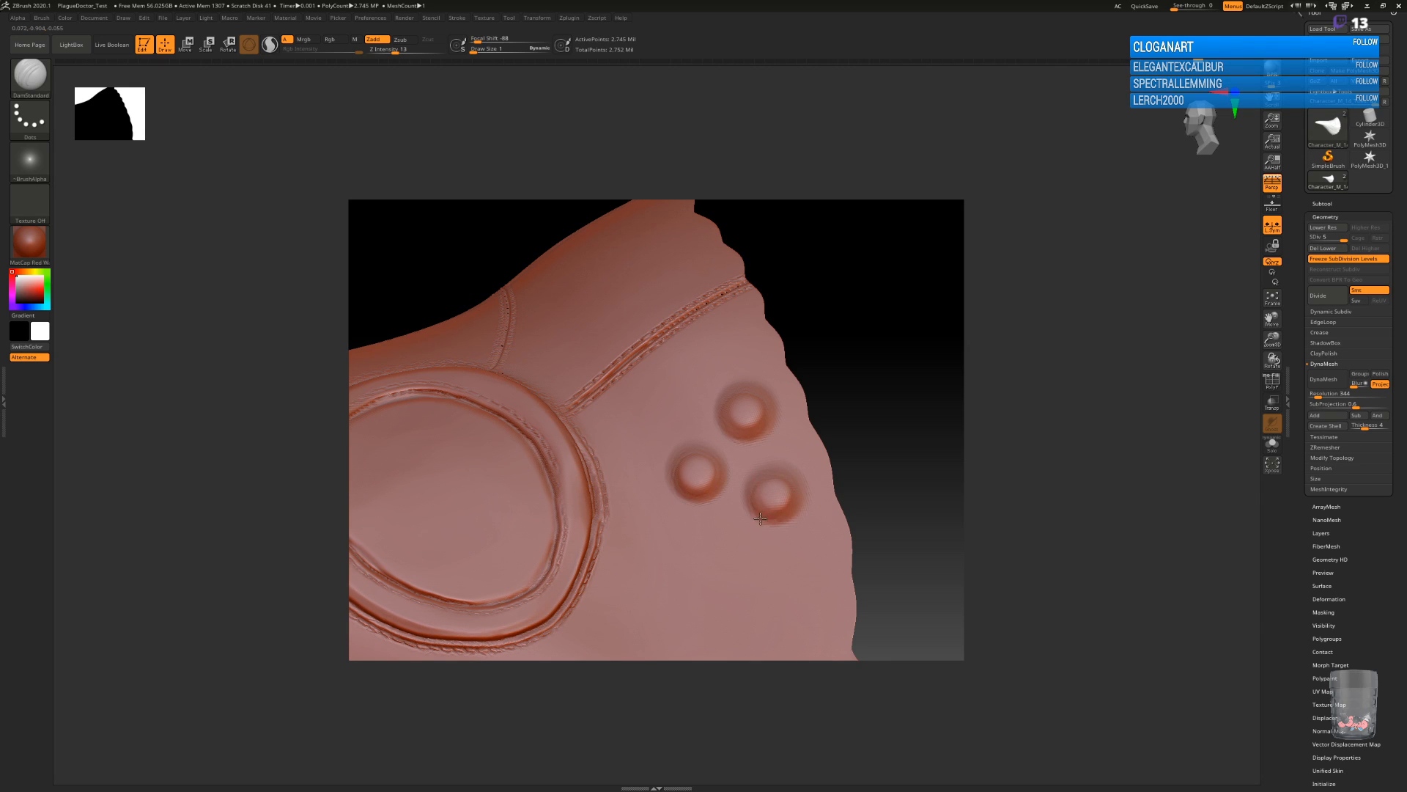
# Flatten the tops of the three side rivets with the hPolish brush.
pyautogui.press('b')
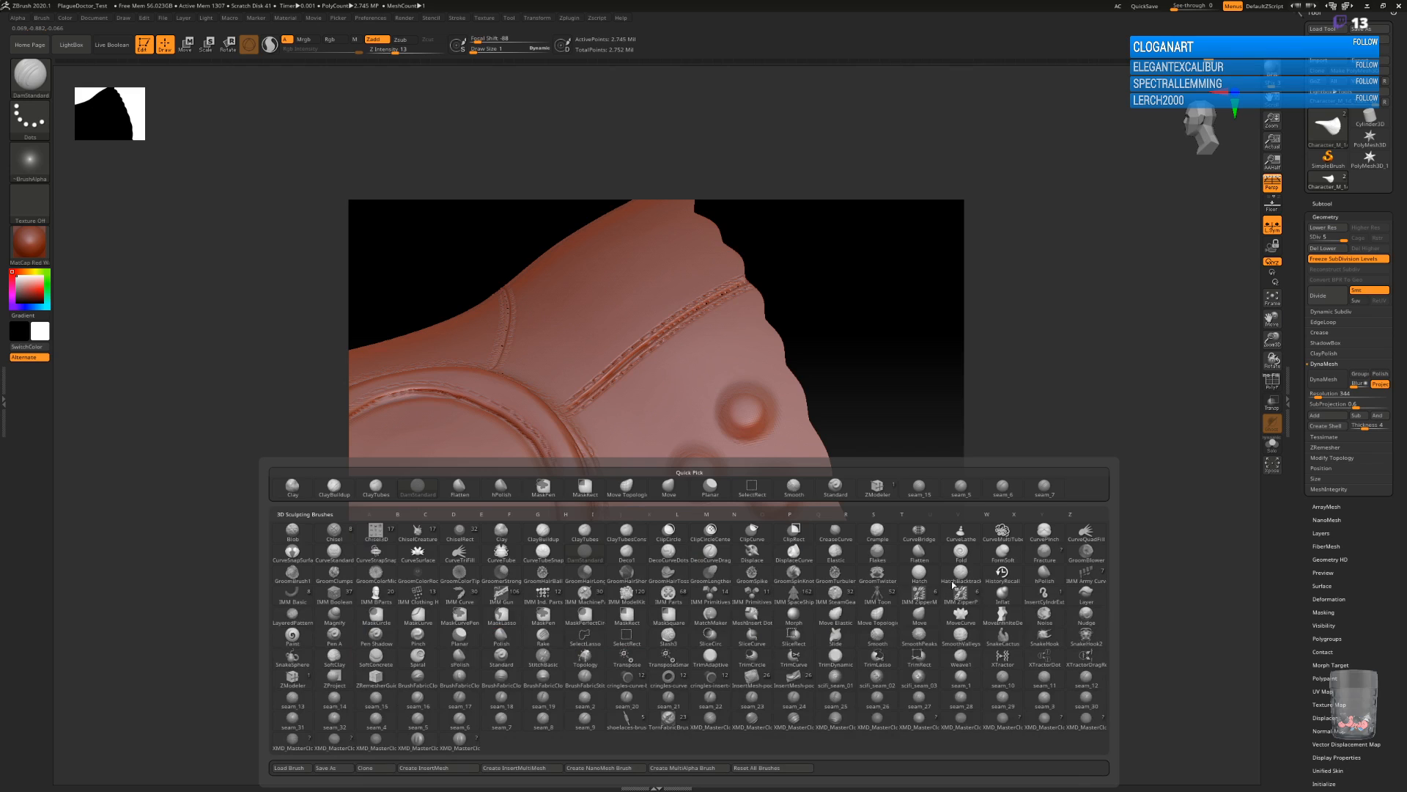
pyautogui.click(1043, 576)
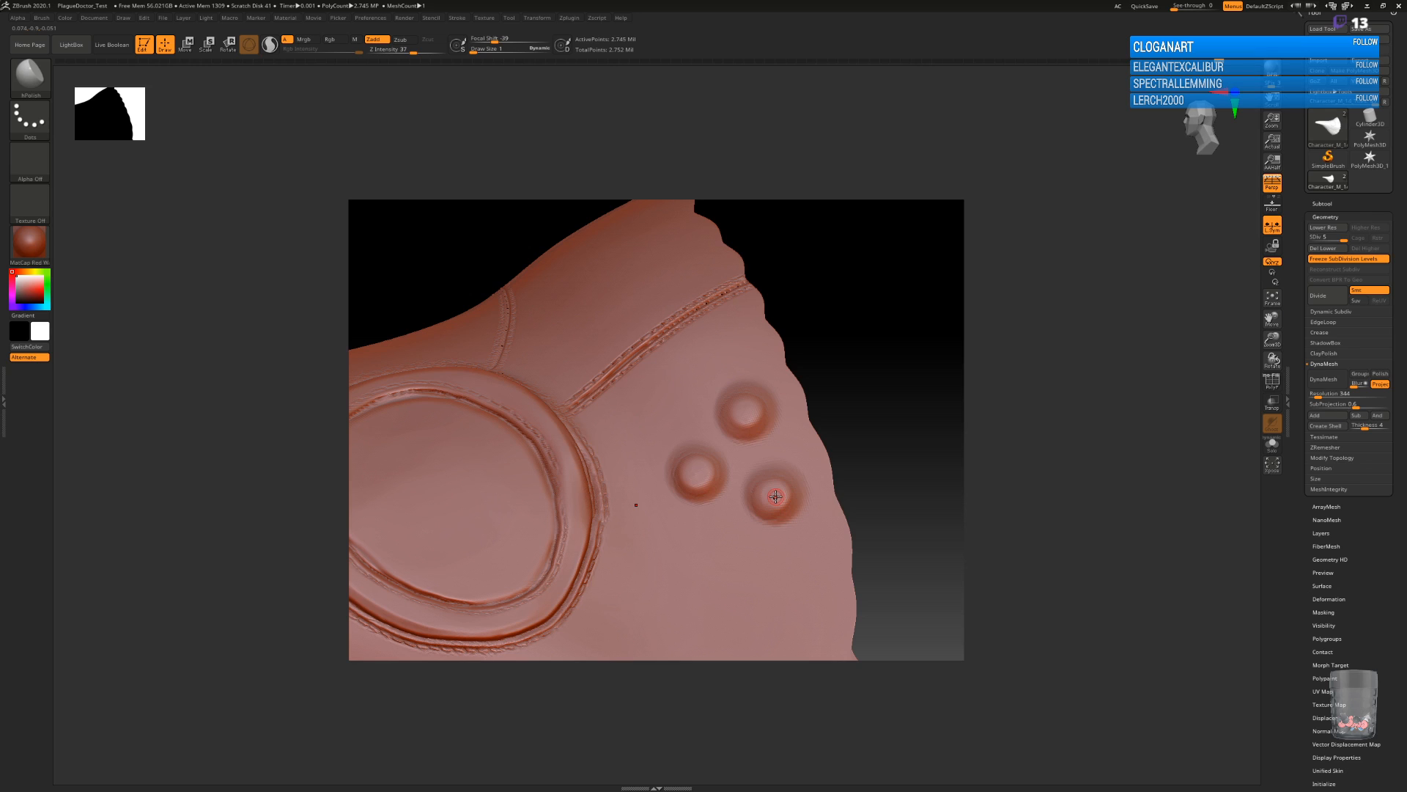
pyautogui.keyDown('alt'); pyautogui.moveTo(908, 590); pyautogui.dragTo(763, 383); pyautogui.keyUp('alt')
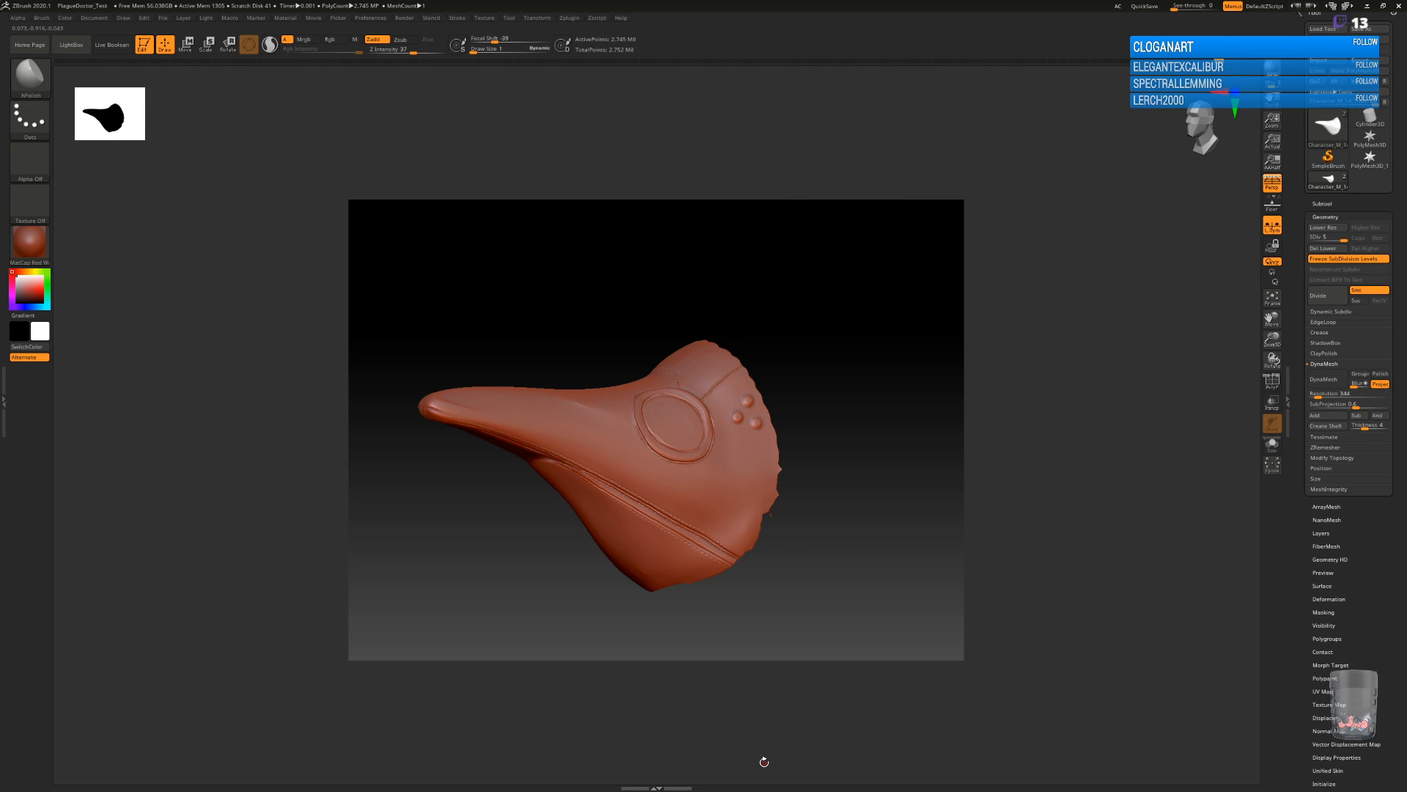
# Prepare an enlarged ClayBuildup brush for adding rivets to the forehead beside the centre seam.
pyautogui.keyDown('alt'); pyautogui.moveTo(824, 452); pyautogui.dragTo(755, 477); pyautogui.keyUp('alt')
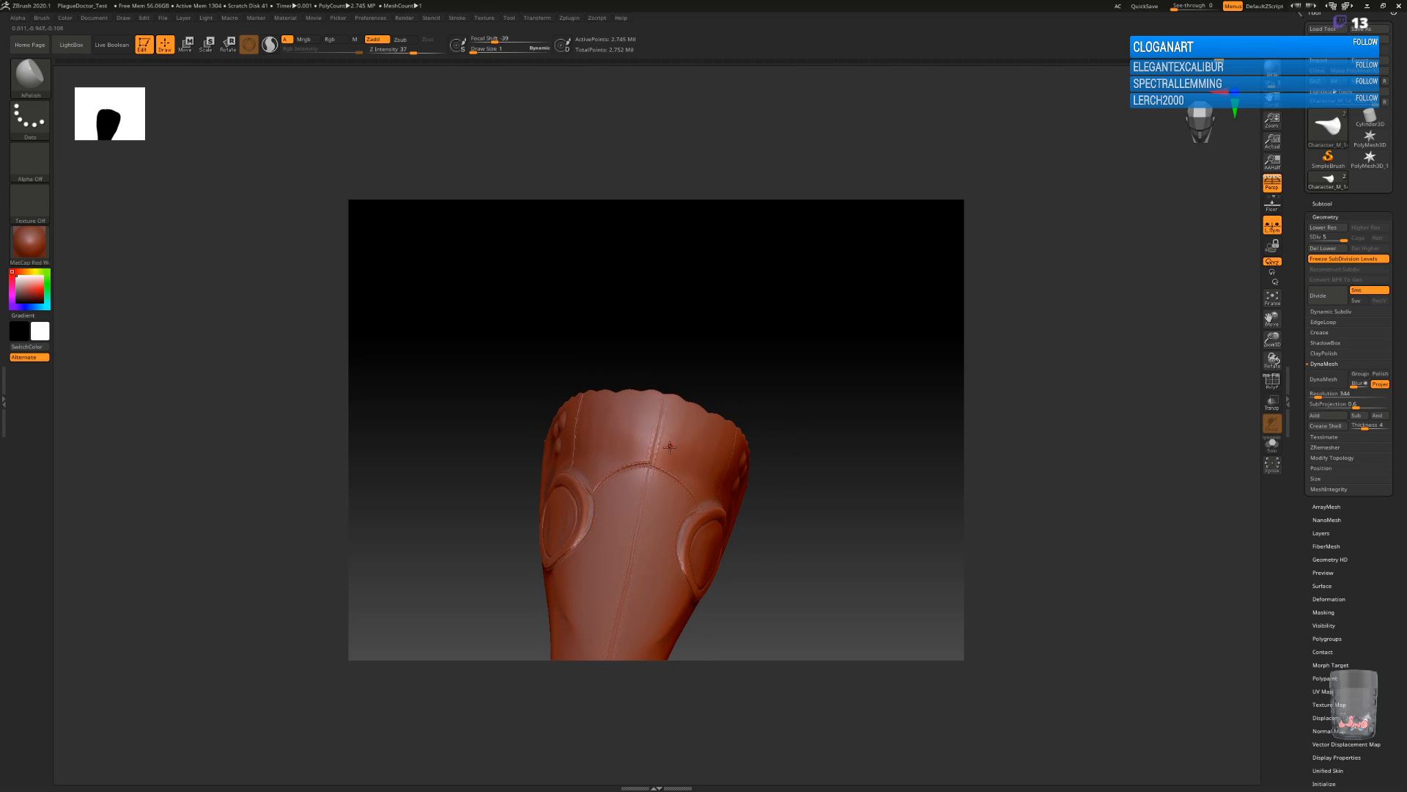
pyautogui.press('b')
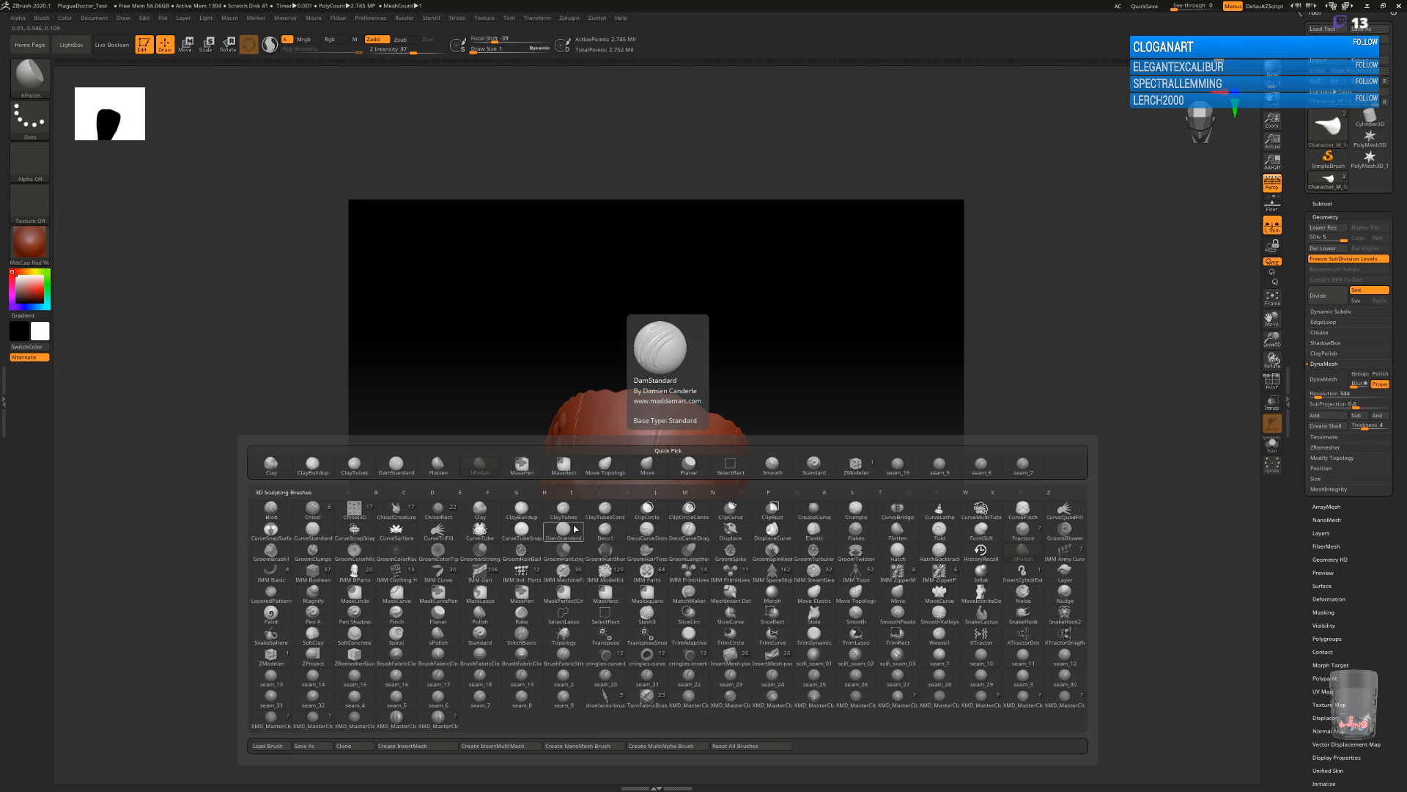
pyautogui.click(578, 501)
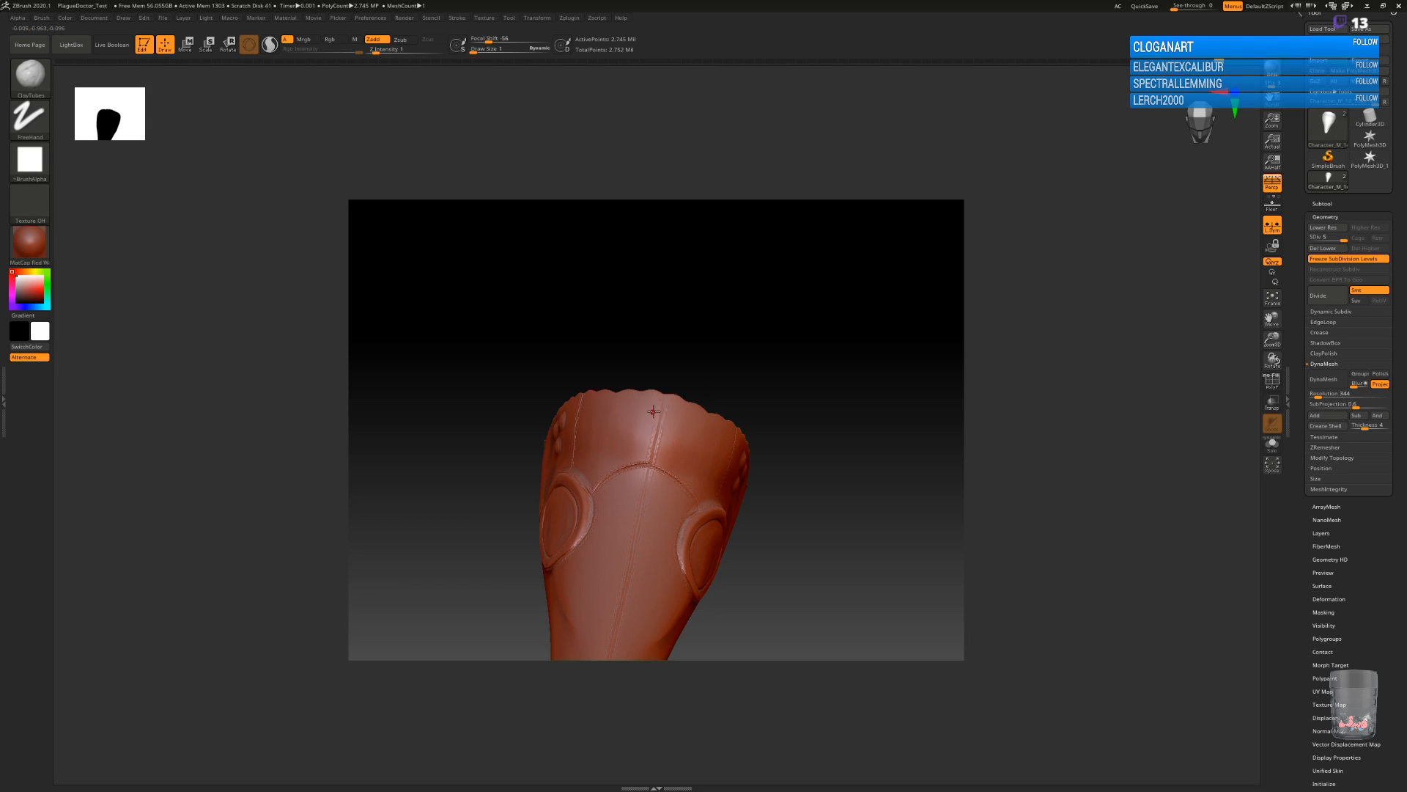
pyautogui.press('b')
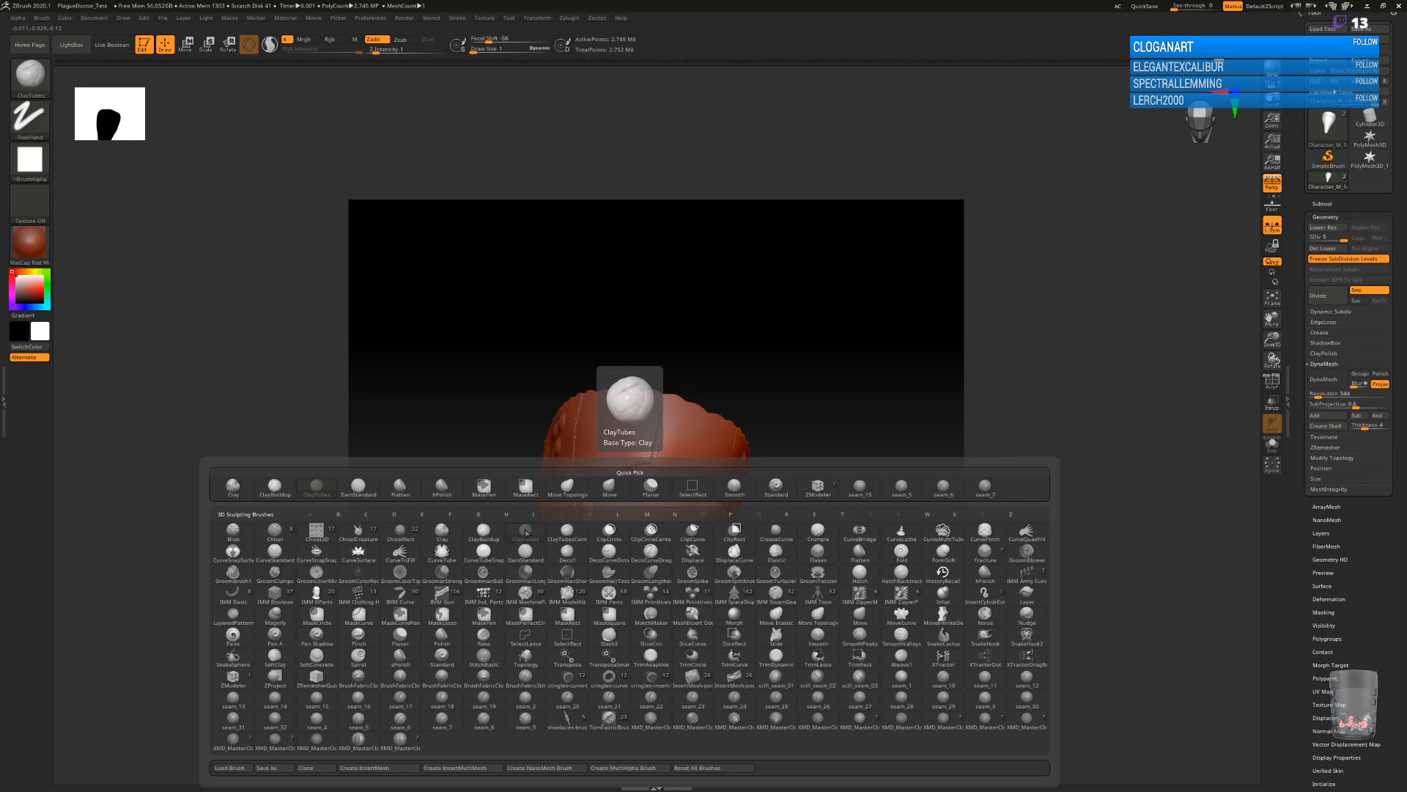
pyautogui.click(485, 529)
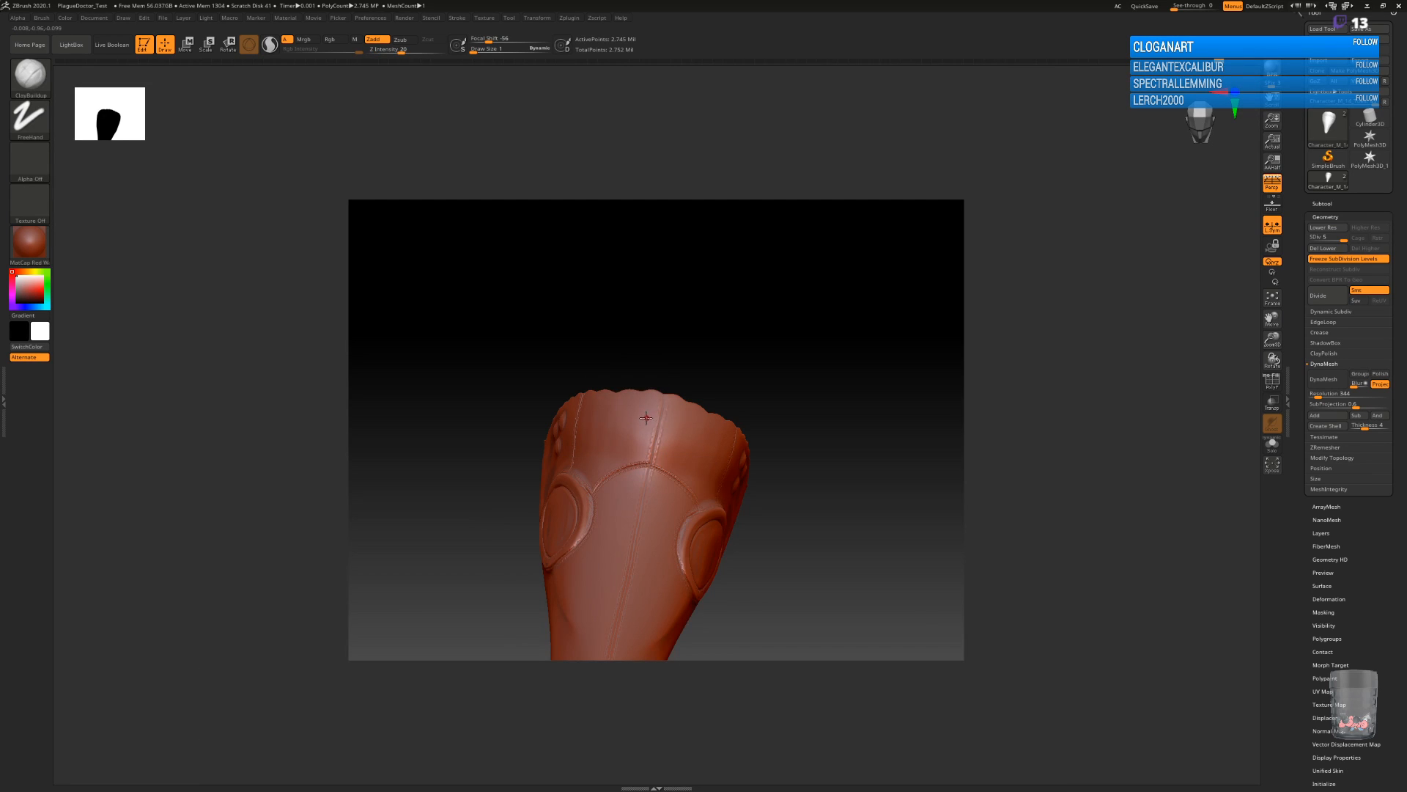
pyautogui.press(']')
pyautogui.moveTo(639, 434); pyautogui.dragTo(642, 431)
pyautogui.hotkey('ctrl', 'z')
pyautogui.hotkey('ctrl', 'z')
# Add two round rivet bumps on each side of the forehead's centre seam, one above the other, with the ClayBuildup brush.
pyautogui.click(645, 404)
pyautogui.click(640, 429)
pyautogui.moveTo(810, 525)
pyautogui.mouseDown()
pyautogui.moveTo(812, 513)
pyautogui.moveTo(789, 568)
pyautogui.mouseUp()
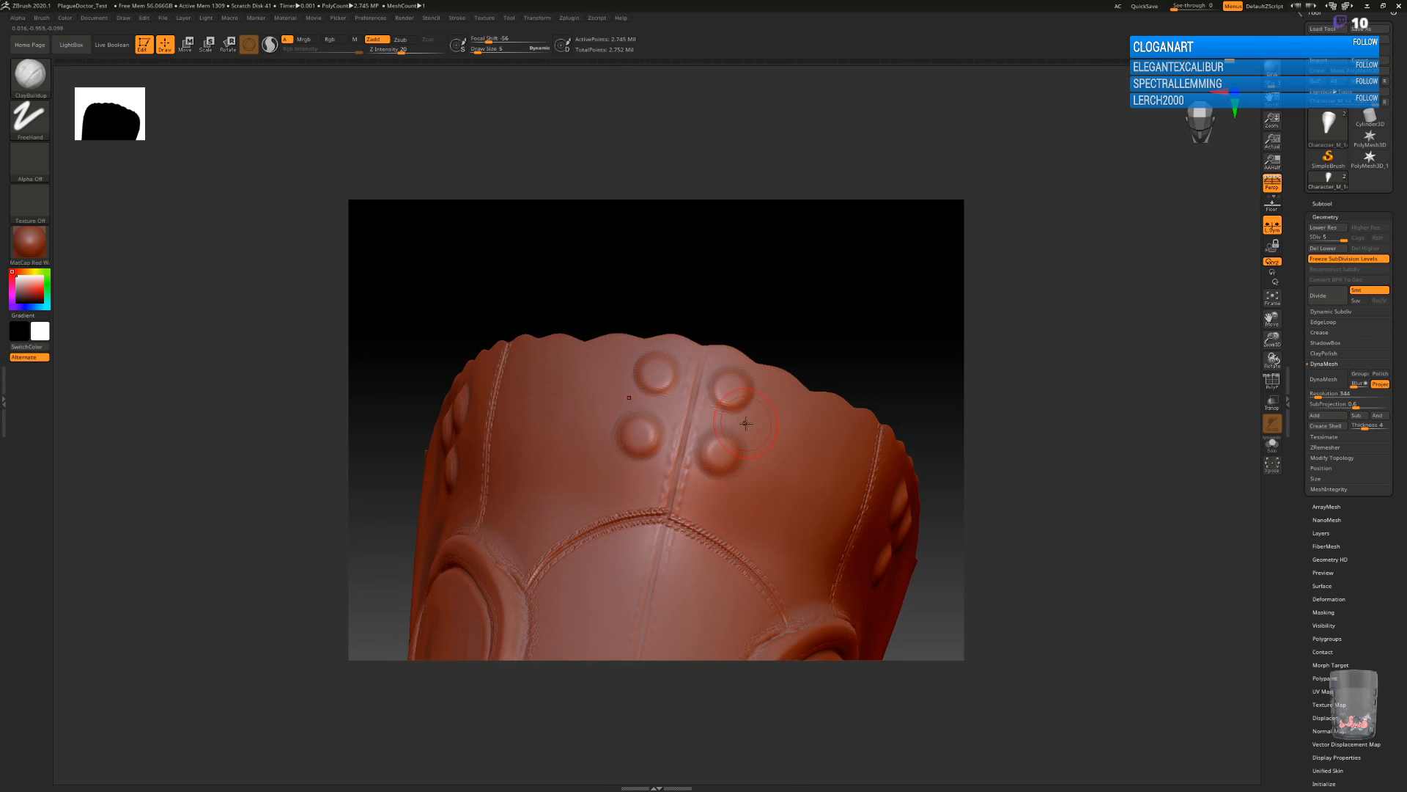
# Define the edges around the four forehead rivets with a smaller ClayBuildup brush.
pyautogui.press('b')
pyautogui.press('c')
pyautogui.press('b')
pyautogui.press('space')
pyautogui.moveTo(675, 381); pyautogui.dragTo(682, 384)
pyautogui.hotkey('ctrl', 'z')
pyautogui.press('F1')
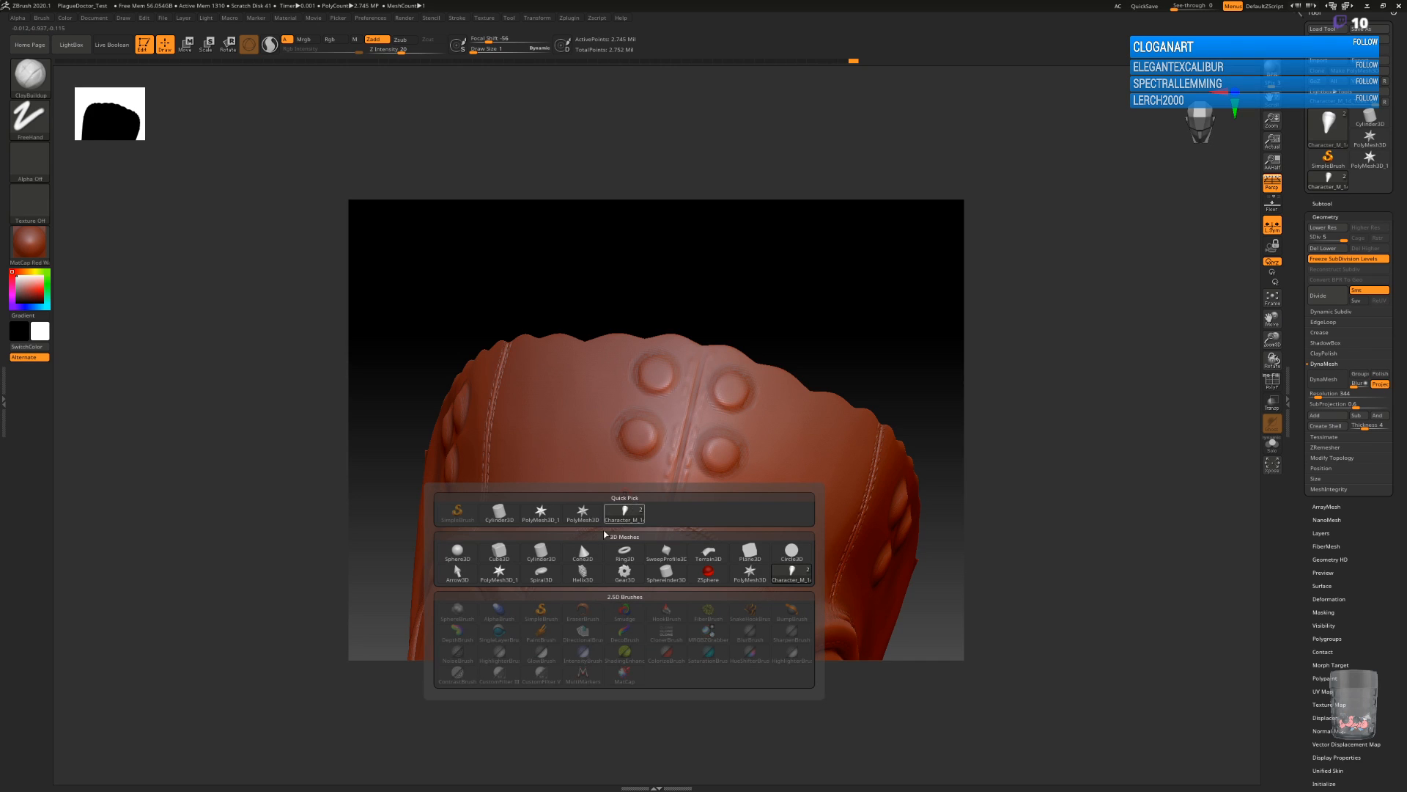
# Flatten the tops of the four forehead rivets with the hPolish brush.
pyautogui.press('b')
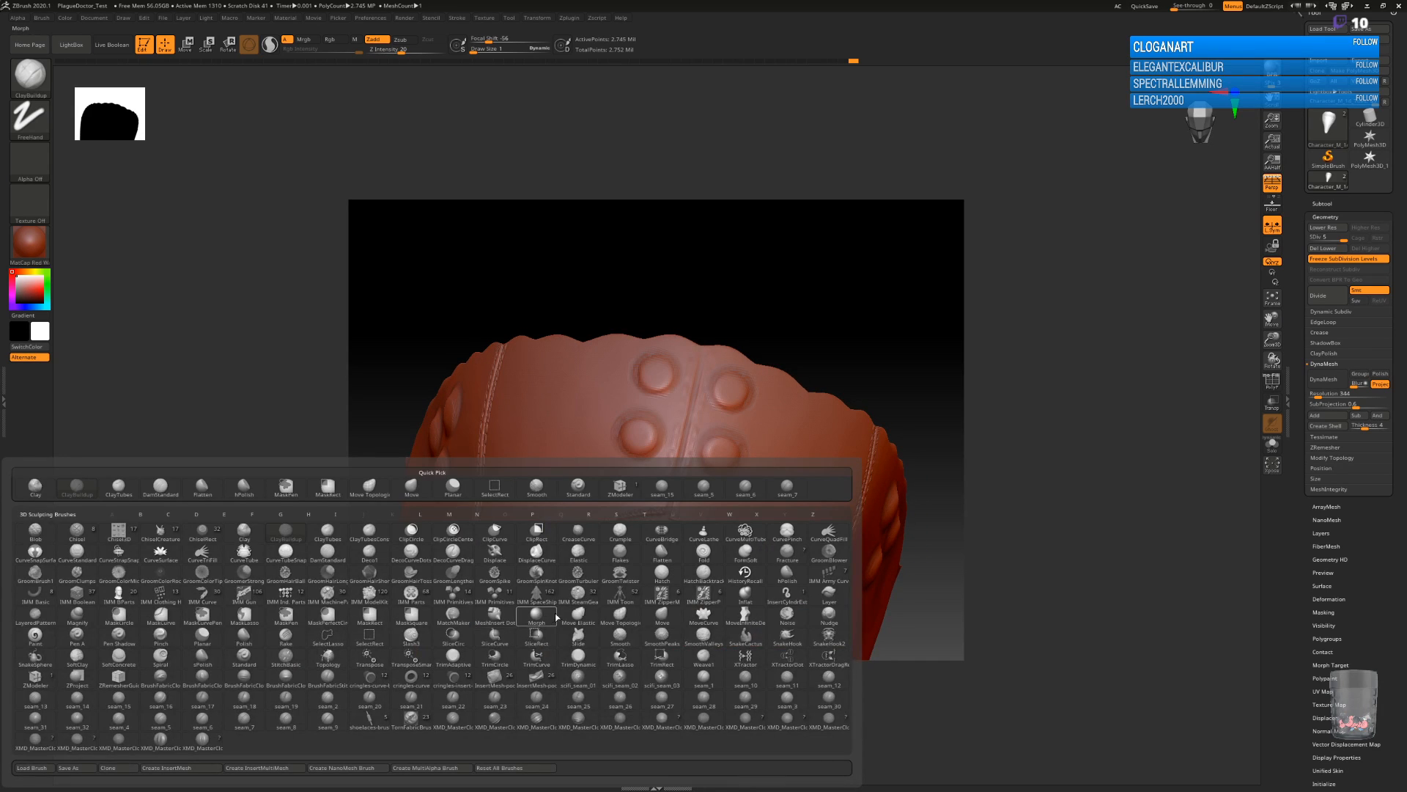
pyautogui.press('h')
pyautogui.click(787, 572)
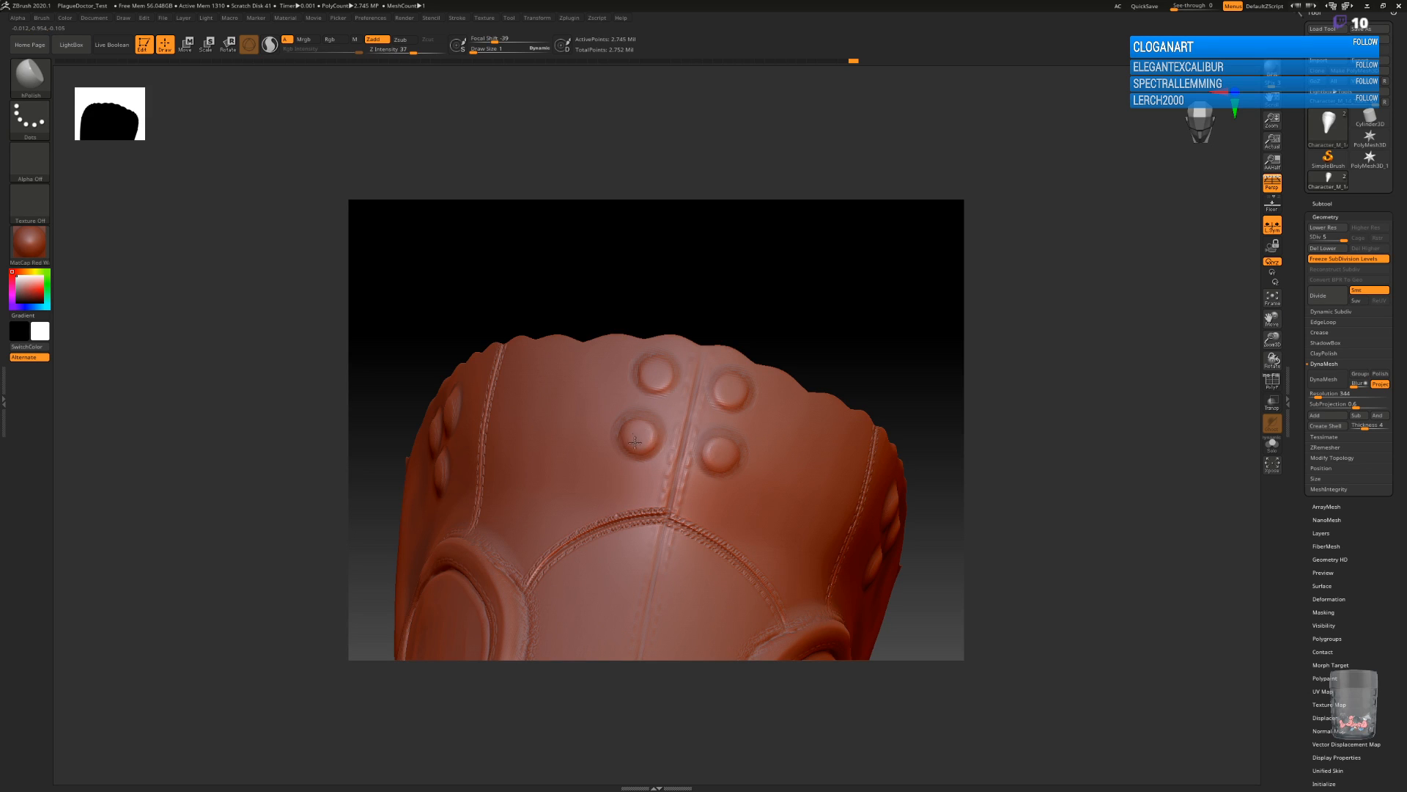
pyautogui.moveTo(652, 371); pyautogui.dragTo(663, 373)
pyautogui.moveTo(935, 600)
pyautogui.mouseDown()
pyautogui.moveTo(848, 587)
pyautogui.moveTo(831, 548)
pyautogui.moveTo(867, 528)
pyautogui.moveTo(869, 437)
pyautogui.mouseUp()
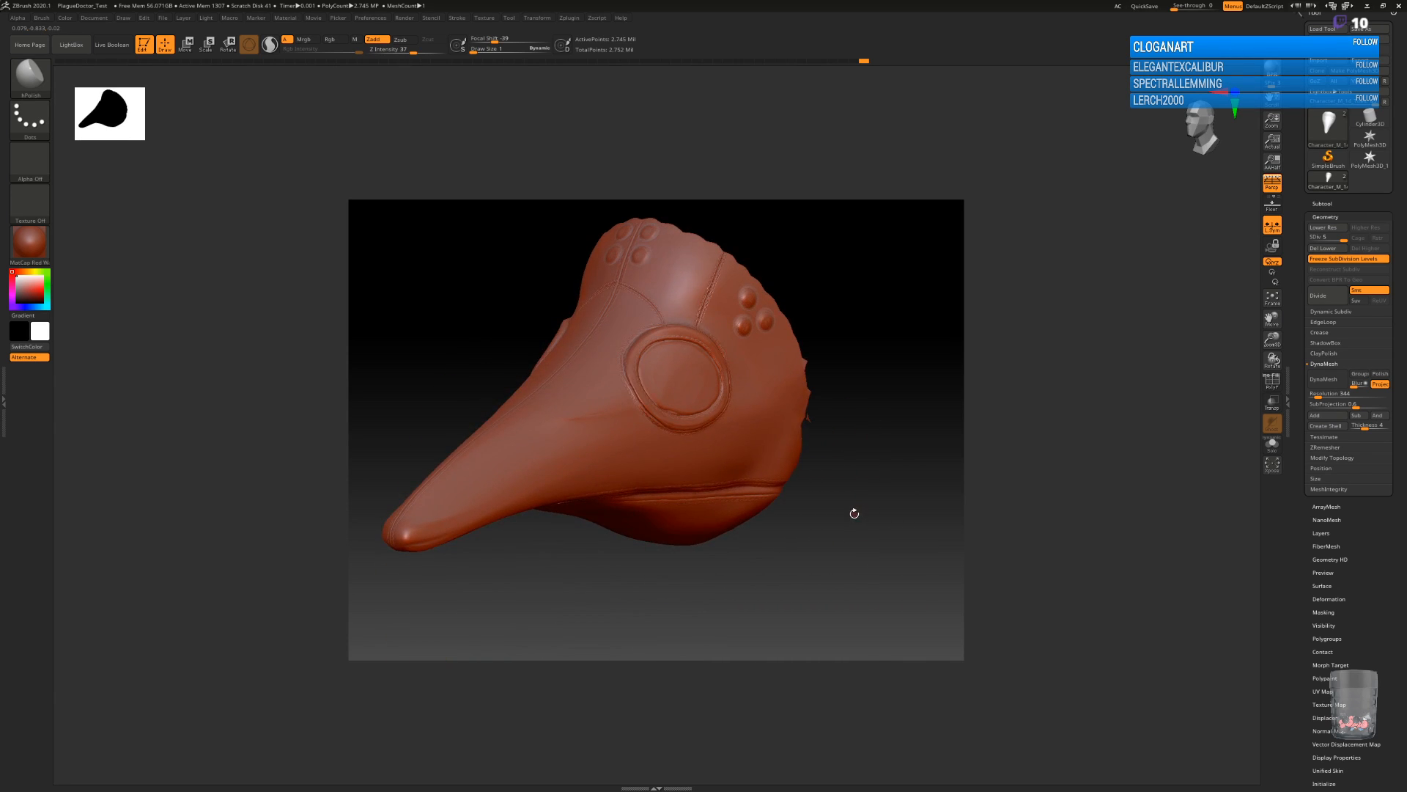
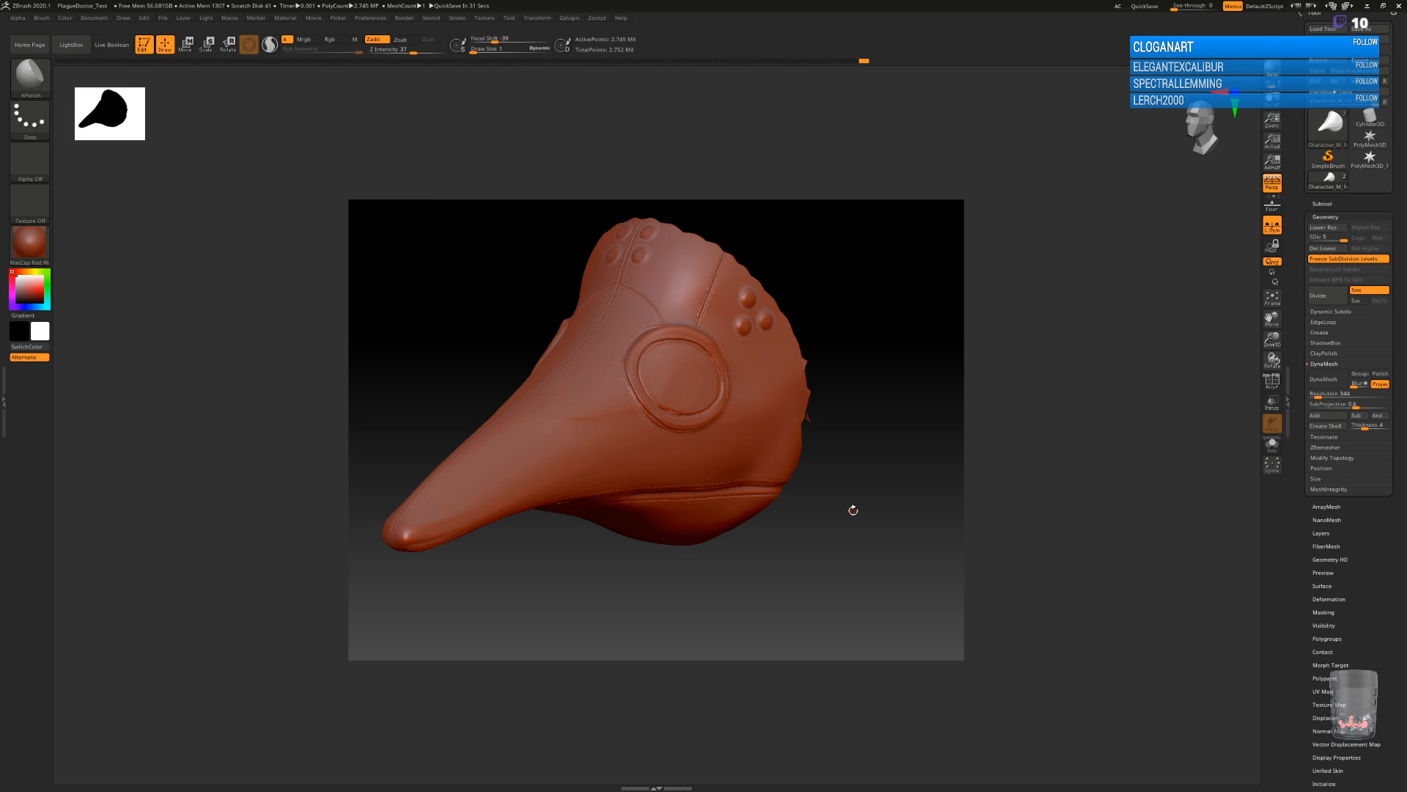
# Add a row of six small rivets along each side edge of the panel under the beak with the ClayBuildup brush.
pyautogui.moveTo(894, 551); pyautogui.dragTo(779, 408)
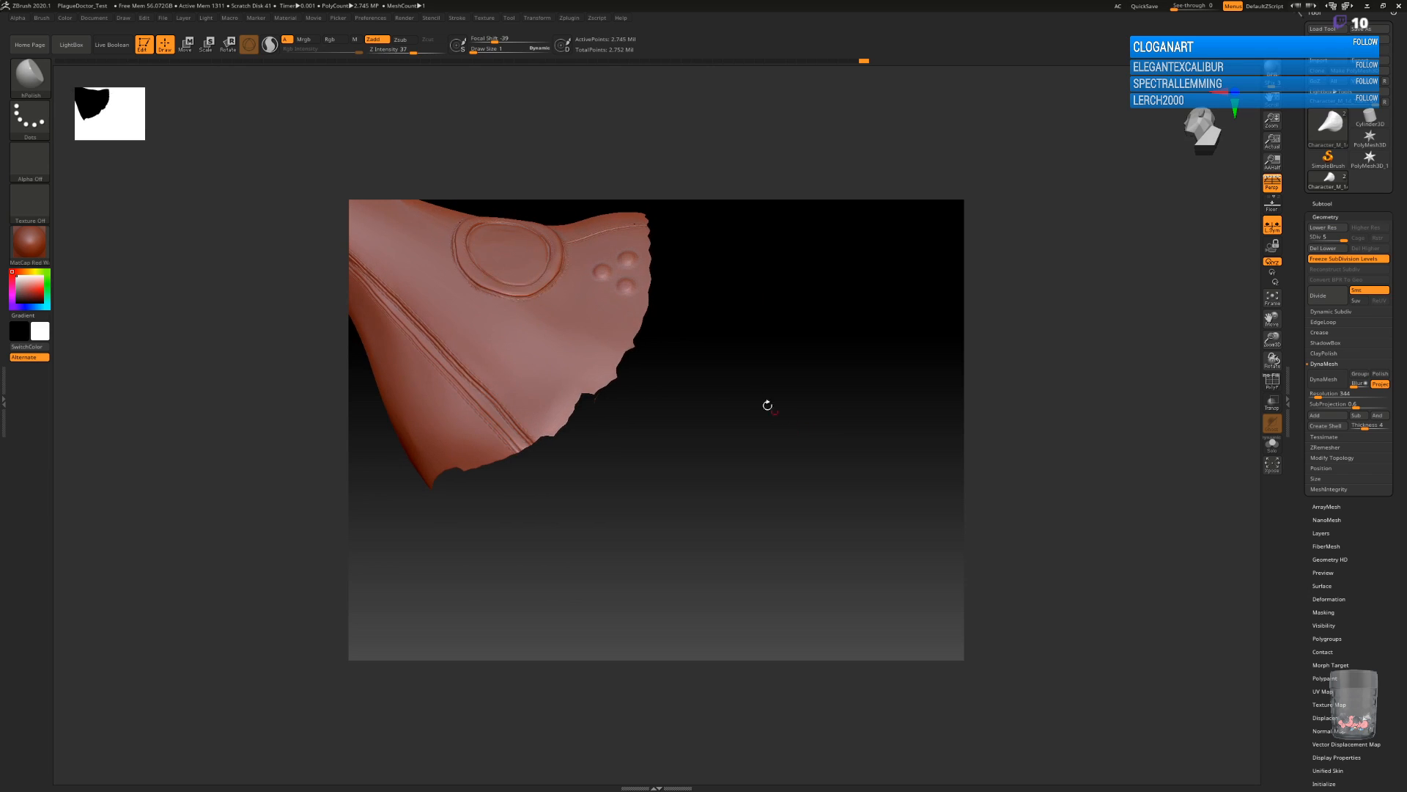
pyautogui.keyDown('ctrl'); pyautogui.moveTo(686, 413); pyautogui.dragTo(855, 517); pyautogui.keyUp('ctrl')
pyautogui.moveTo(834, 503)
pyautogui.keyDown('ctrl'); pyautogui.mouseDown()
pyautogui.moveTo(752, 468)
pyautogui.moveTo(892, 528)
pyautogui.moveTo(865, 526)
pyautogui.moveTo(857, 496)
pyautogui.mouseUp(); pyautogui.keyUp('ctrl')
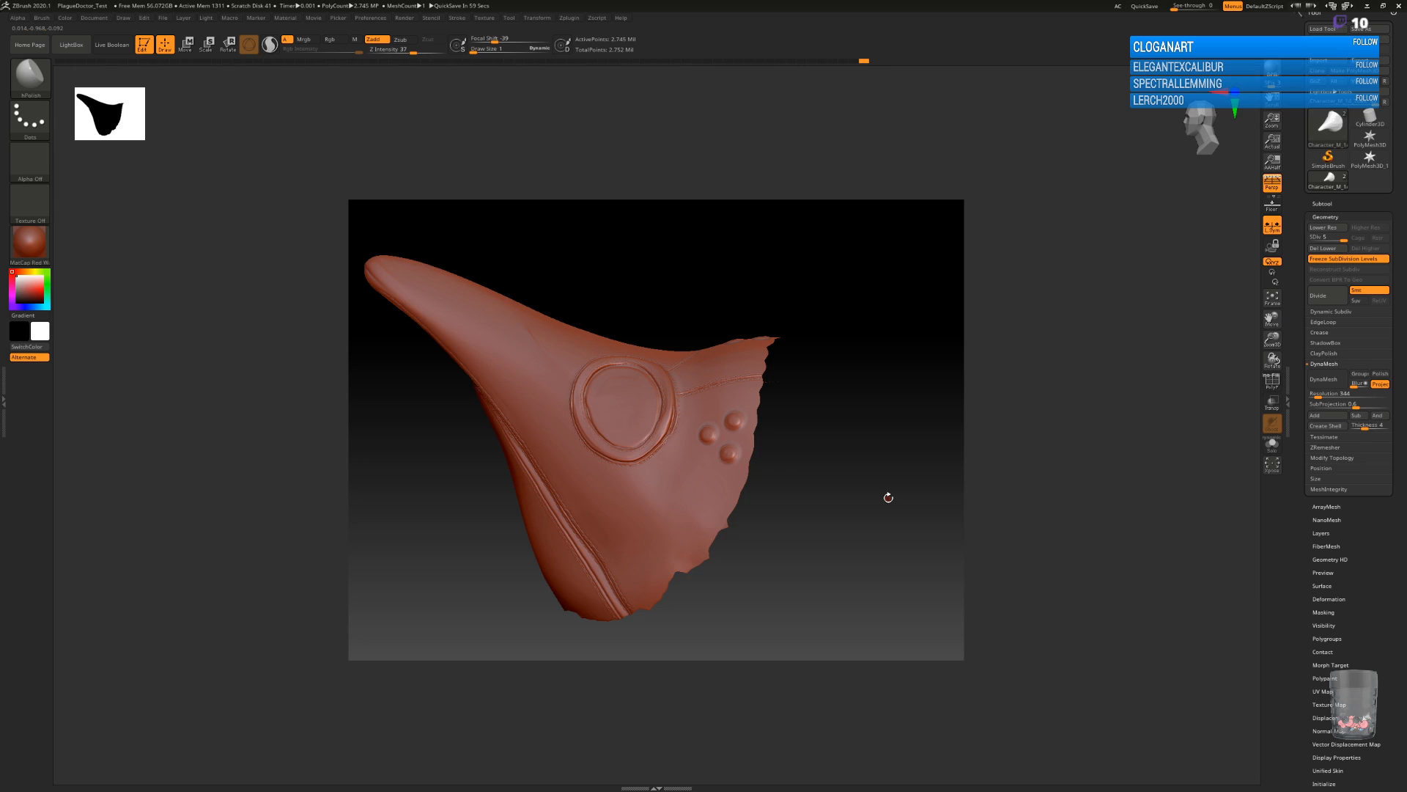
pyautogui.moveTo(888, 497)
pyautogui.mouseDown()
pyautogui.moveTo(845, 543)
pyautogui.moveTo(877, 506)
pyautogui.moveTo(846, 554)
pyautogui.moveTo(883, 554)
pyautogui.moveTo(812, 566)
pyautogui.moveTo(870, 562)
pyautogui.moveTo(872, 537)
pyautogui.moveTo(851, 563)
pyautogui.moveTo(888, 565)
pyautogui.moveTo(898, 540)
pyautogui.moveTo(855, 579)
pyautogui.moveTo(880, 566)
pyautogui.moveTo(860, 567)
pyautogui.mouseUp()
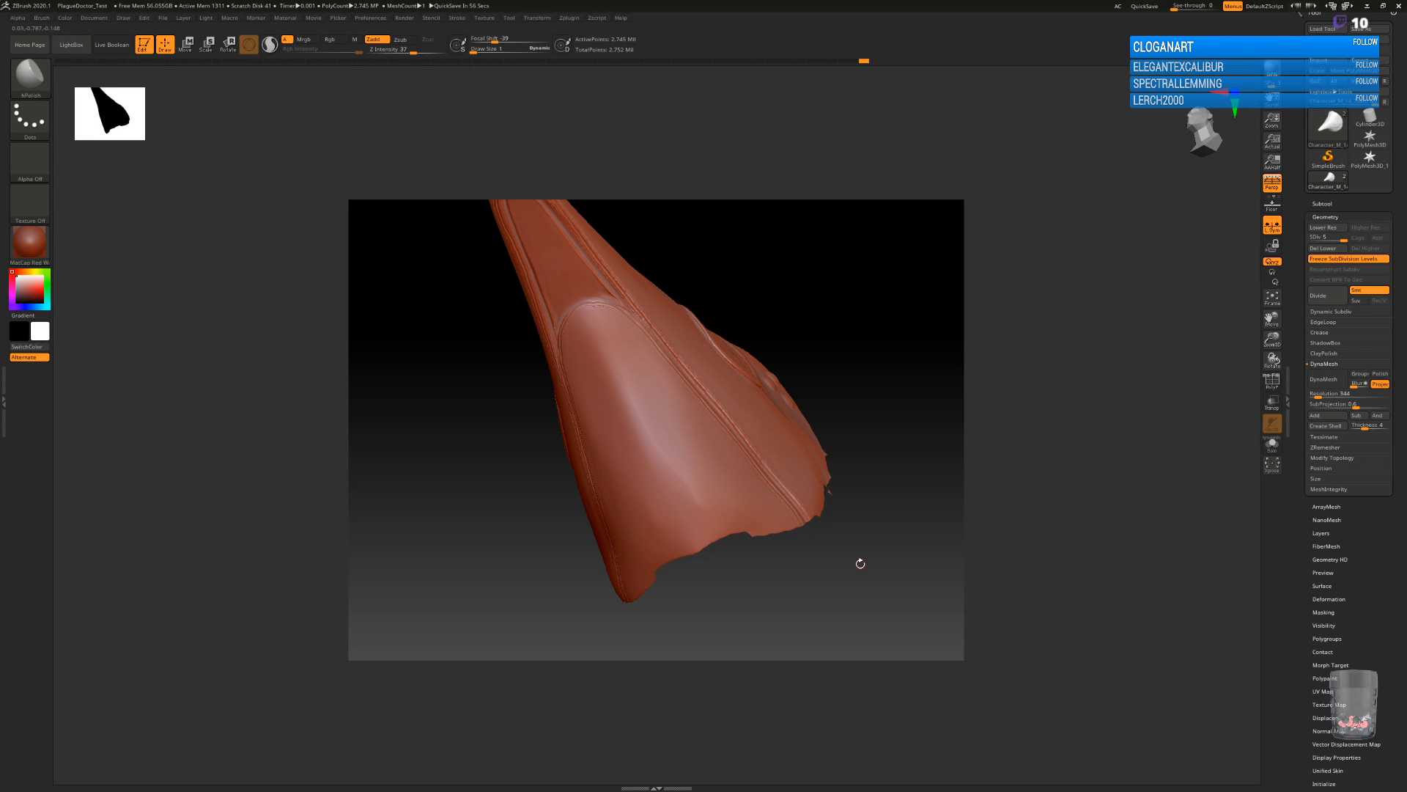
pyautogui.press('b')
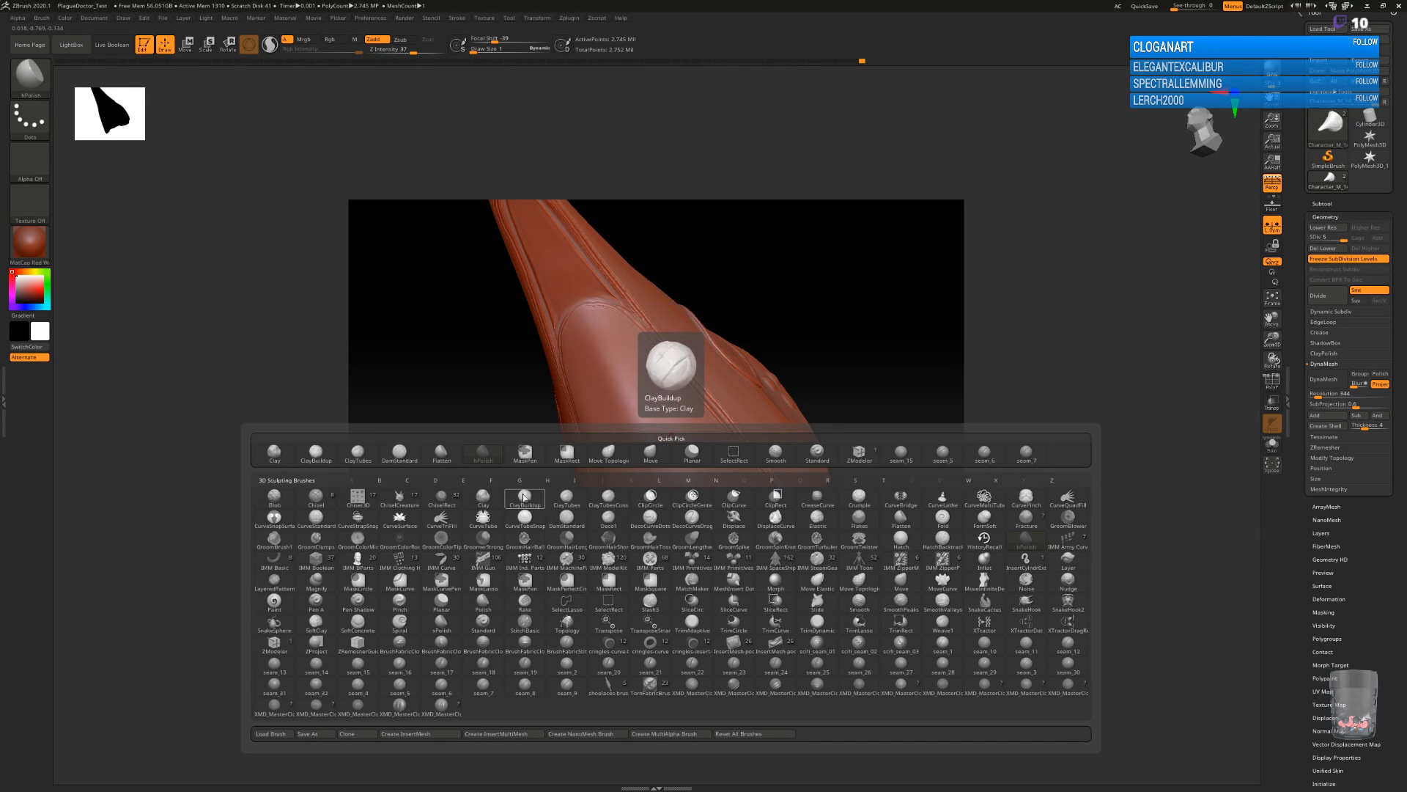
pyautogui.press('c')
pyautogui.press('b')
pyautogui.press(']')
pyautogui.press(']')
pyautogui.press(']')
pyautogui.press(']')
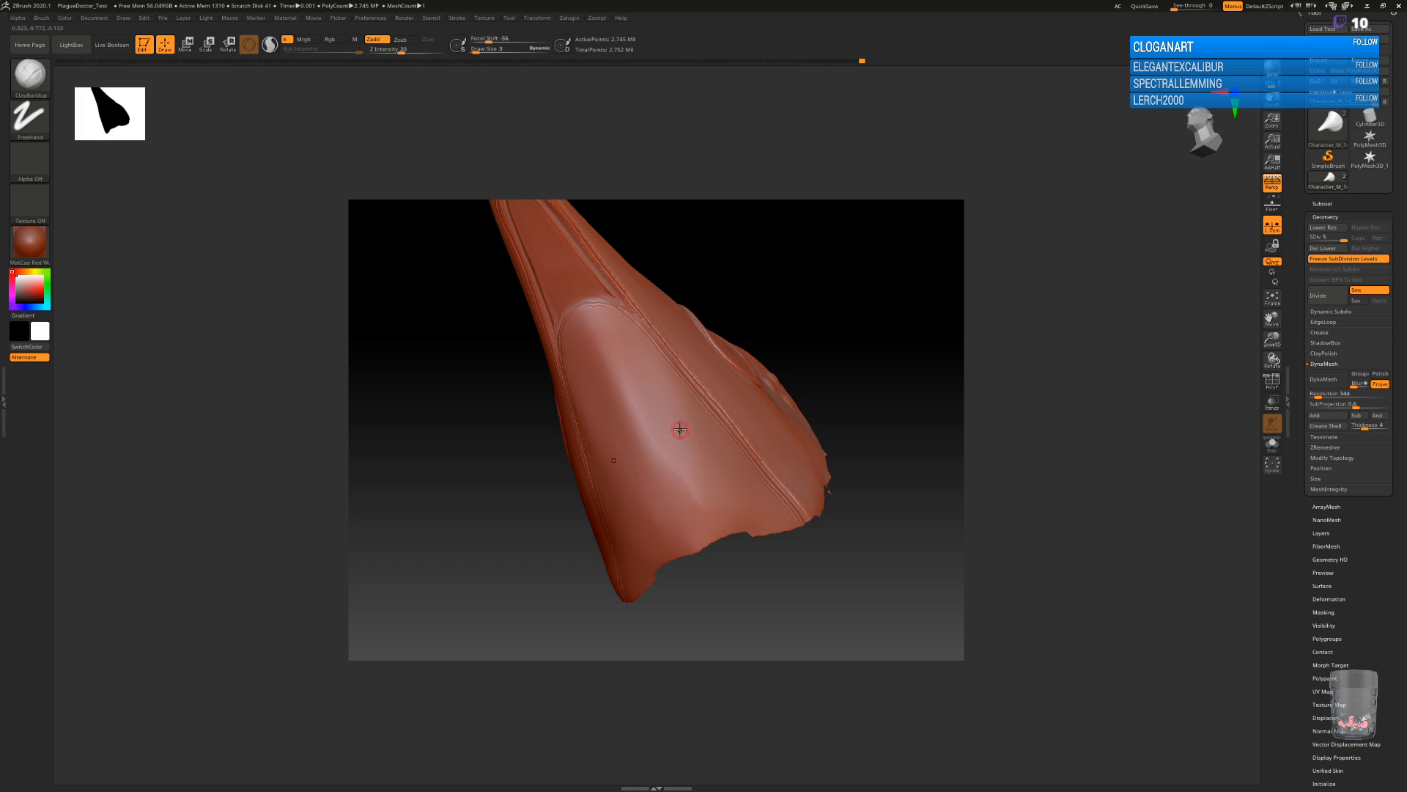
pyautogui.press('[')
pyautogui.press('[')
pyautogui.moveTo(646, 362); pyautogui.dragTo(645, 362)
pyautogui.click(644, 360)
pyautogui.click(664, 387)
pyautogui.click(686, 413)
pyautogui.click(705, 436)
pyautogui.click(728, 463)
pyautogui.click(749, 492)
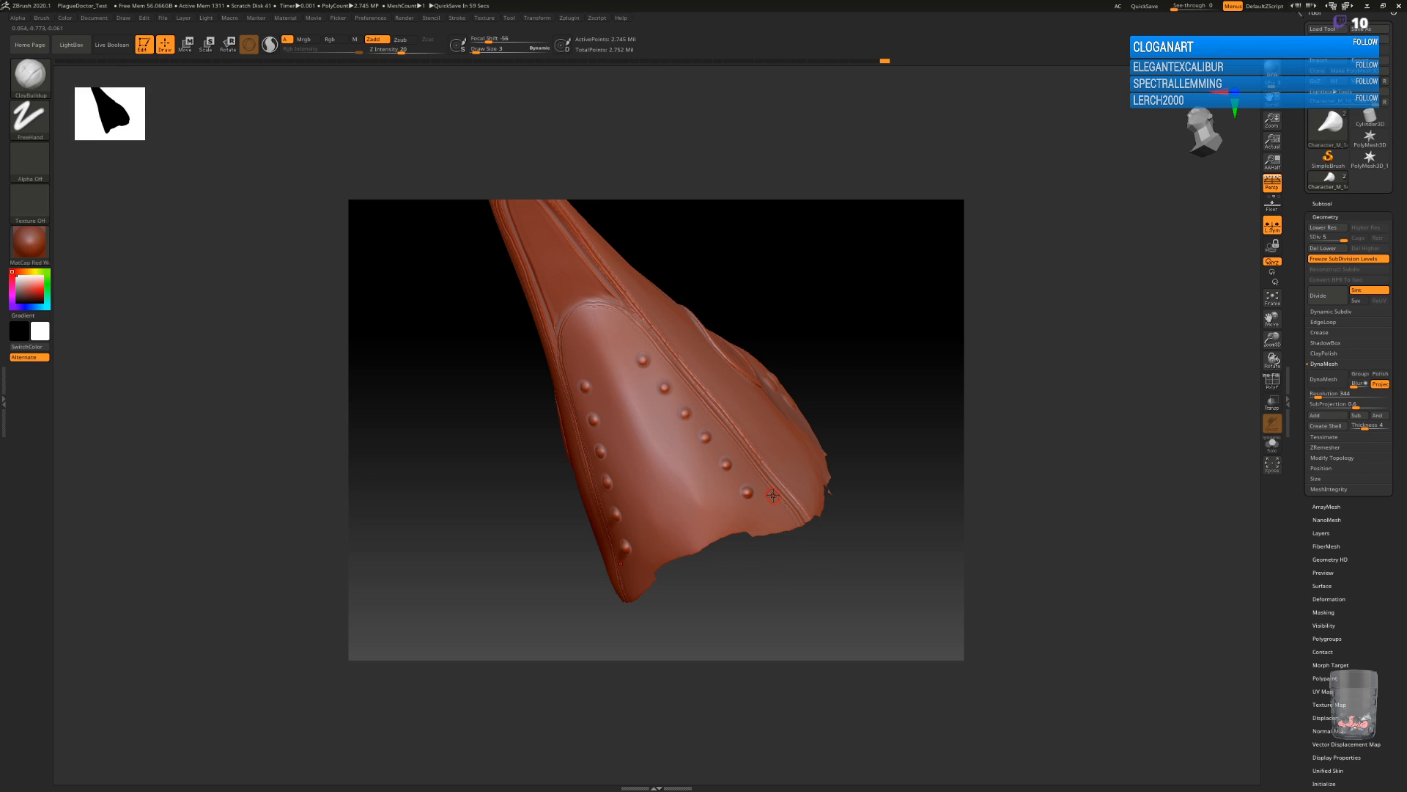
# Dent the centre of each rivet in the row with the DamStandard brush in Zsub mode.
pyautogui.press('b')
pyautogui.press('d')
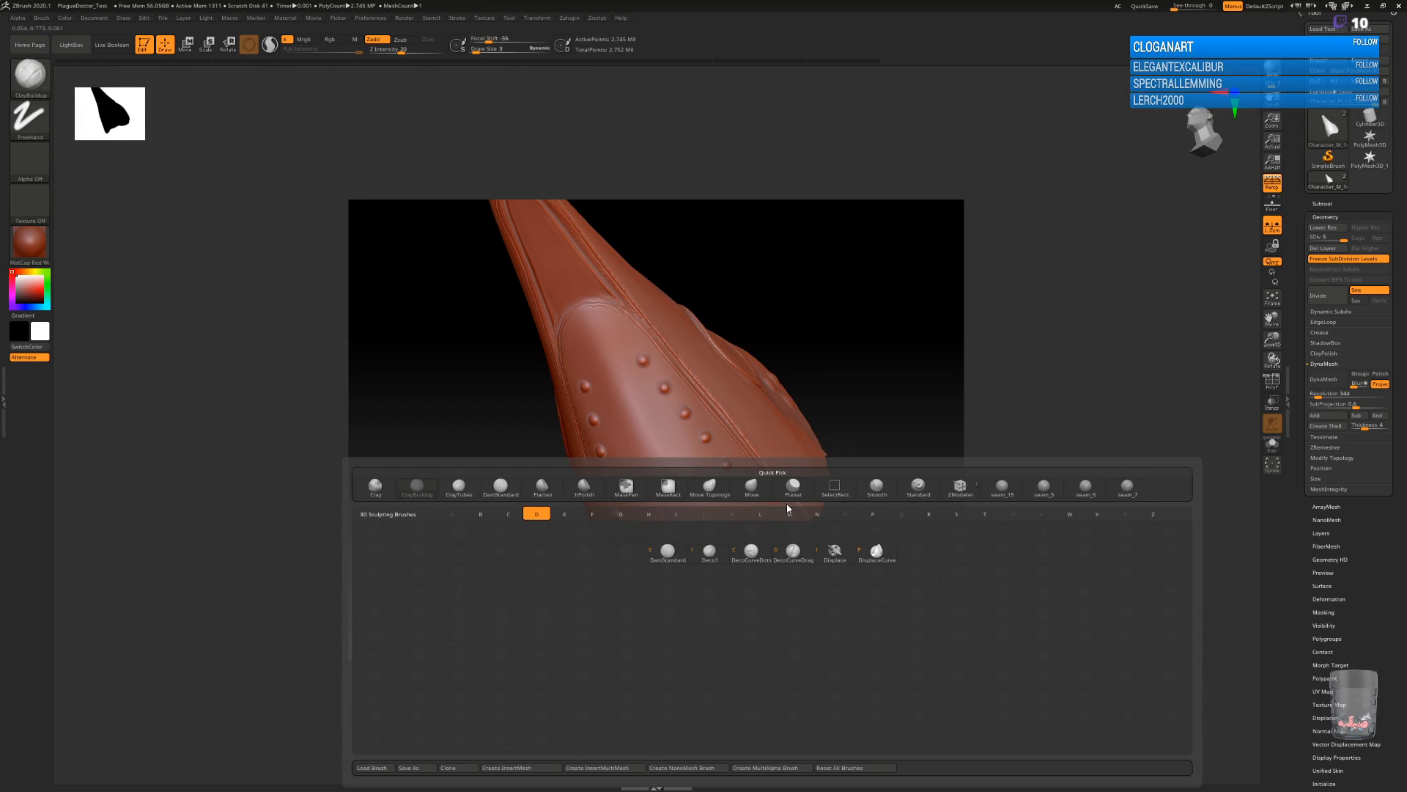
pyautogui.click(667, 554)
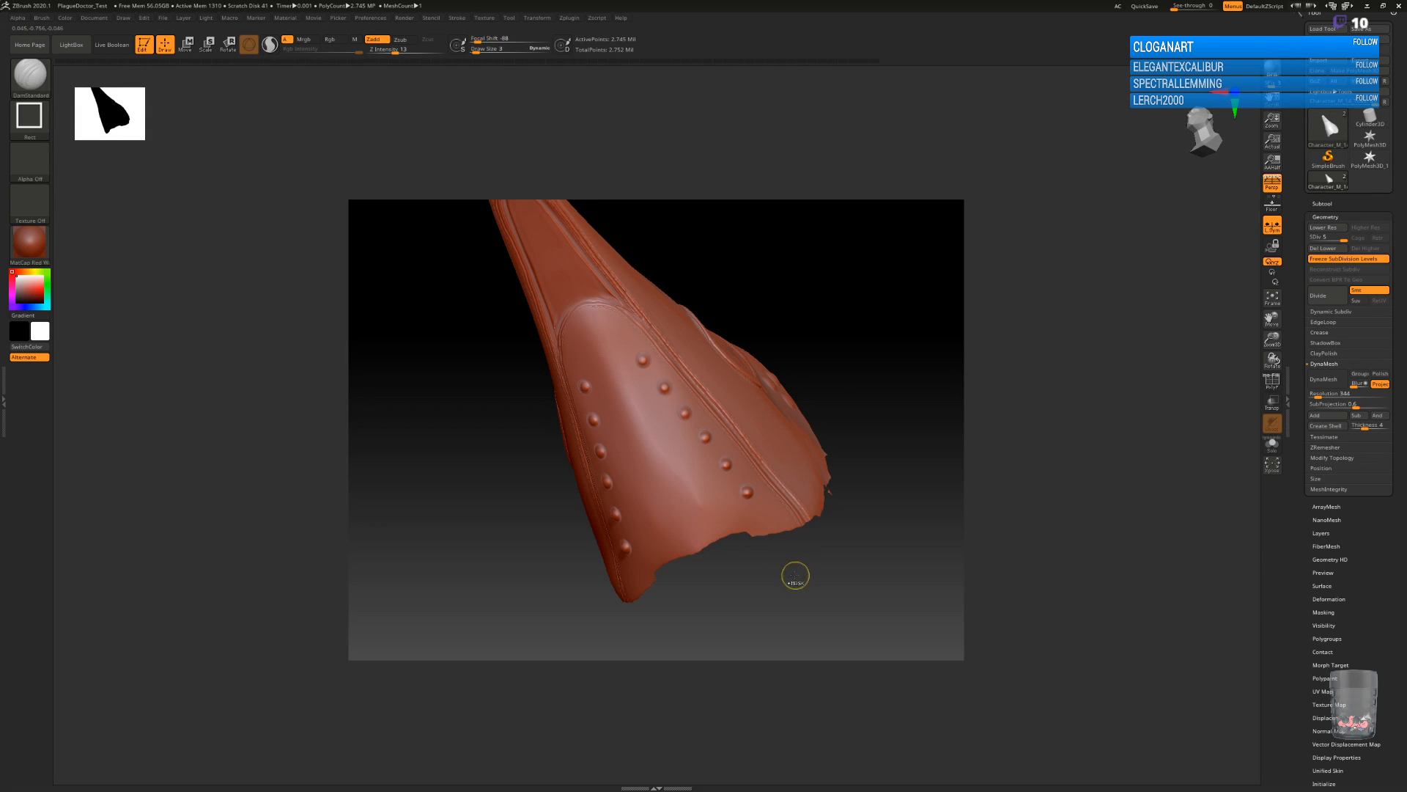
pyautogui.keyDown('alt'); pyautogui.moveTo(818, 565); pyautogui.dragTo(842, 665); pyautogui.keyUp('alt')
pyautogui.keyDown('alt'); pyautogui.moveTo(905, 323); pyautogui.dragTo(935, 482); pyautogui.keyUp('alt')
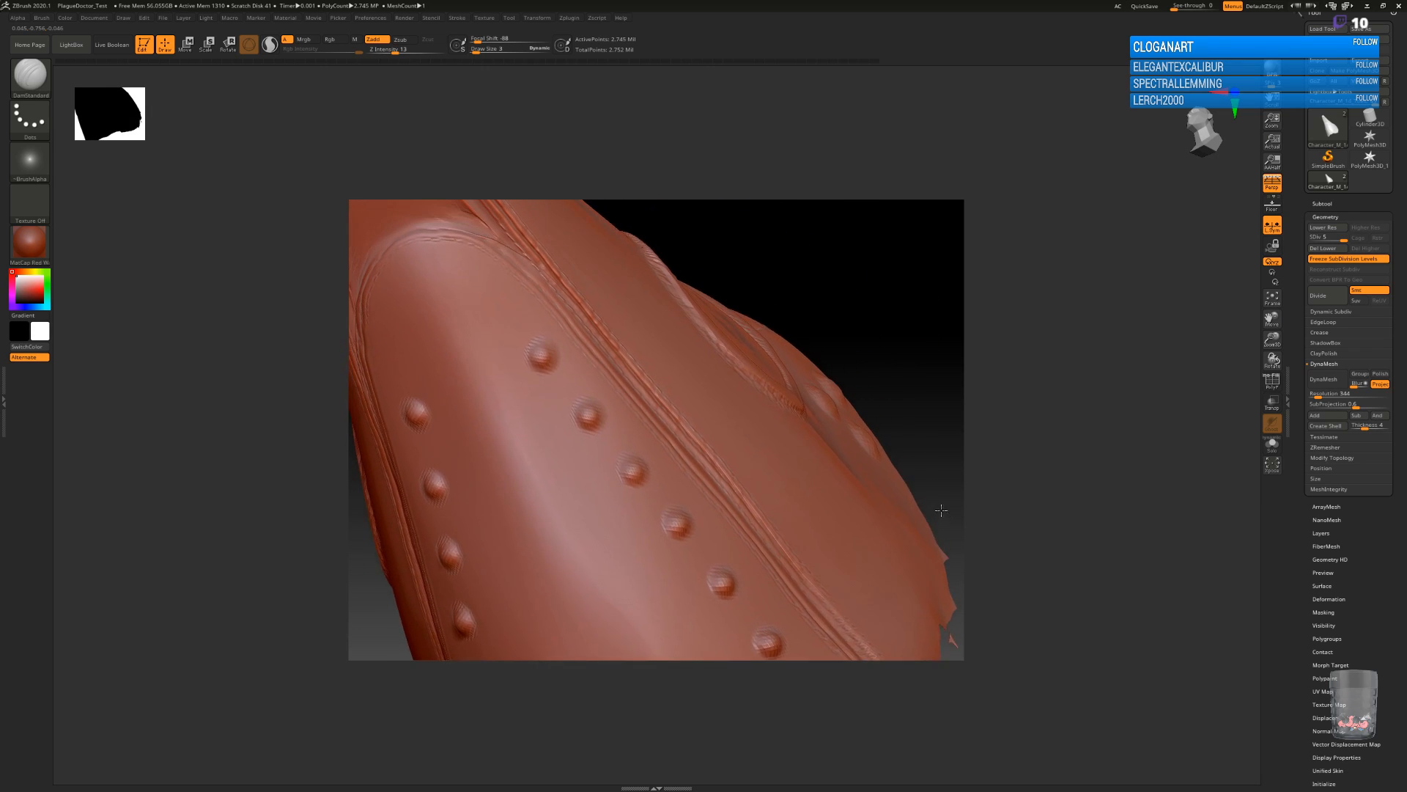
pyautogui.click(400, 39)
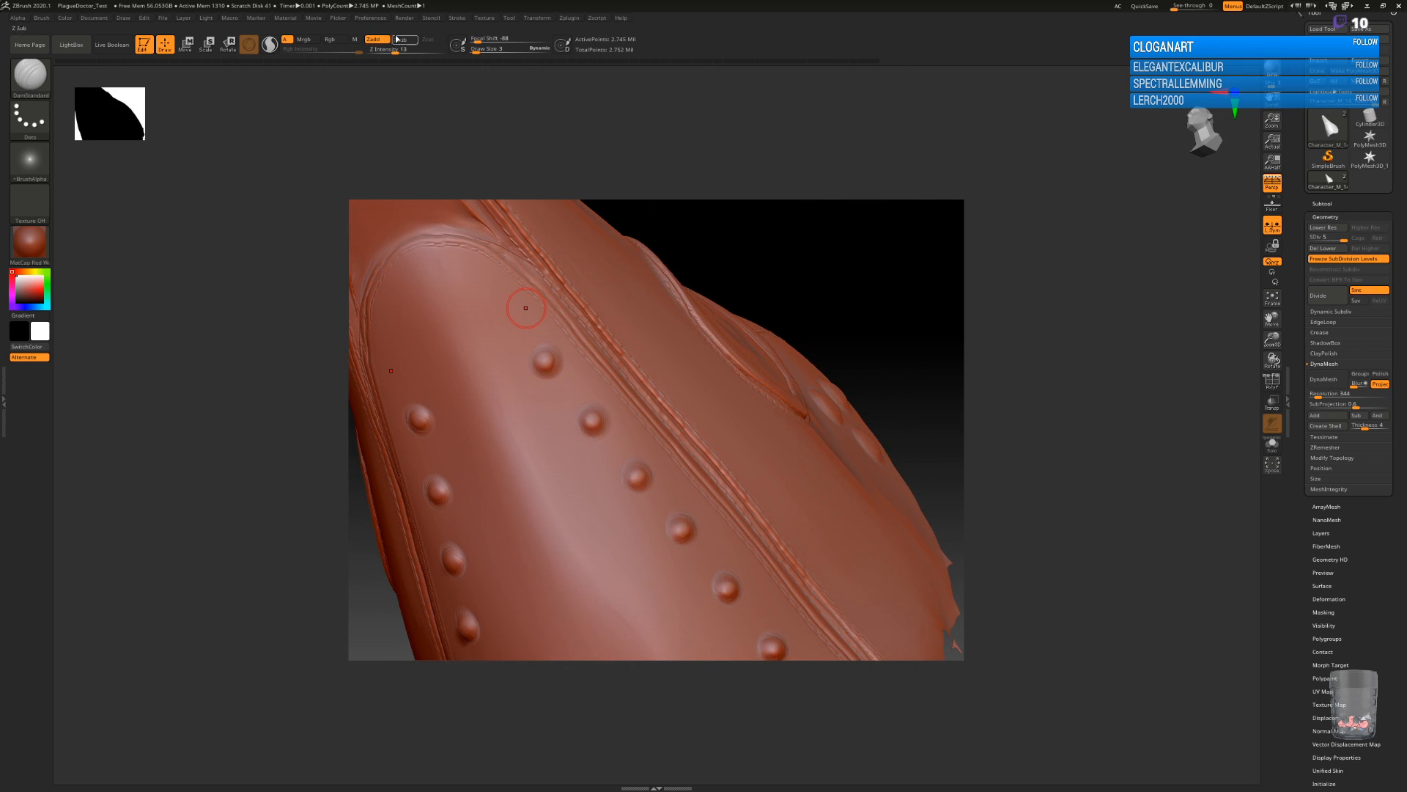
pyautogui.moveTo(546, 361); pyautogui.dragTo(548, 362)
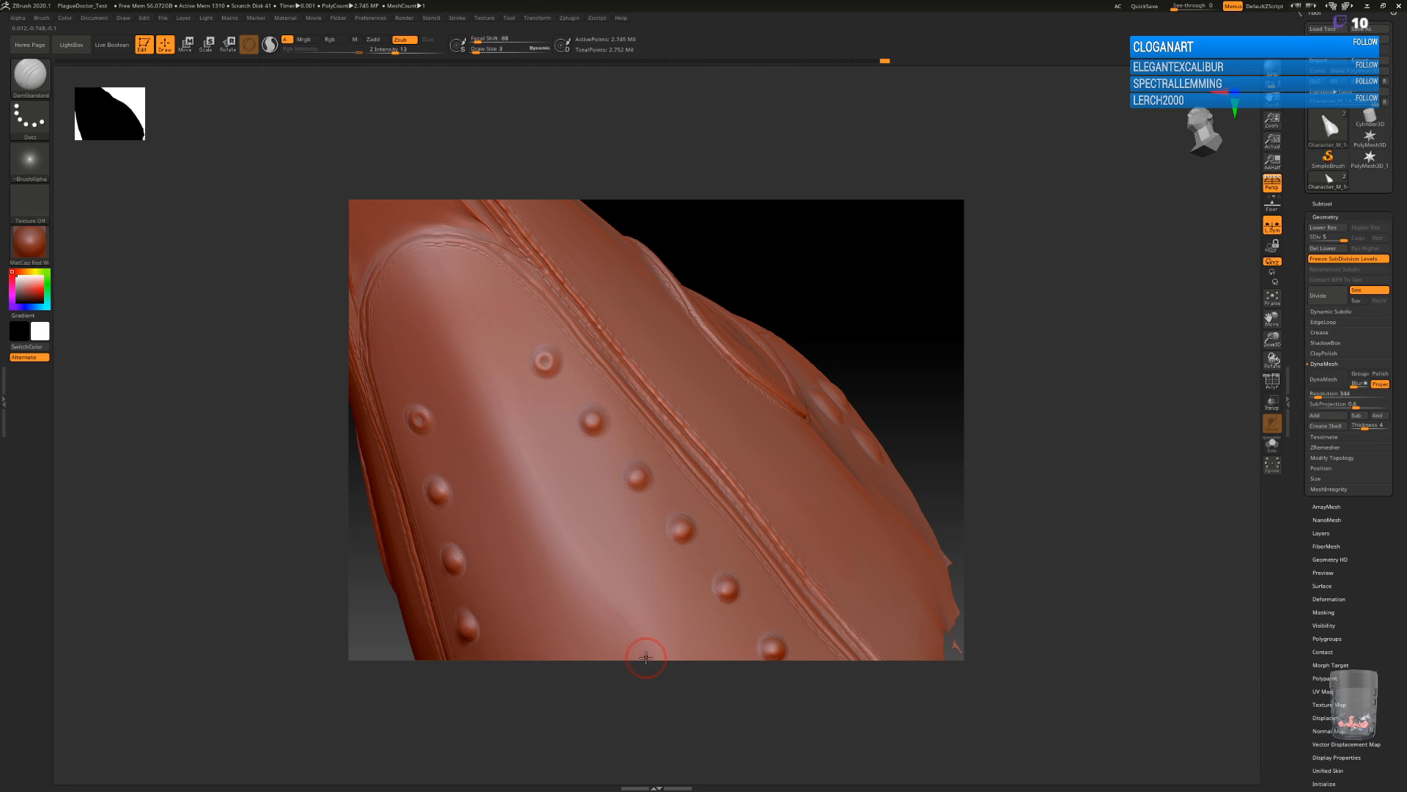
pyautogui.moveTo(862, 332); pyautogui.dragTo(834, 338)
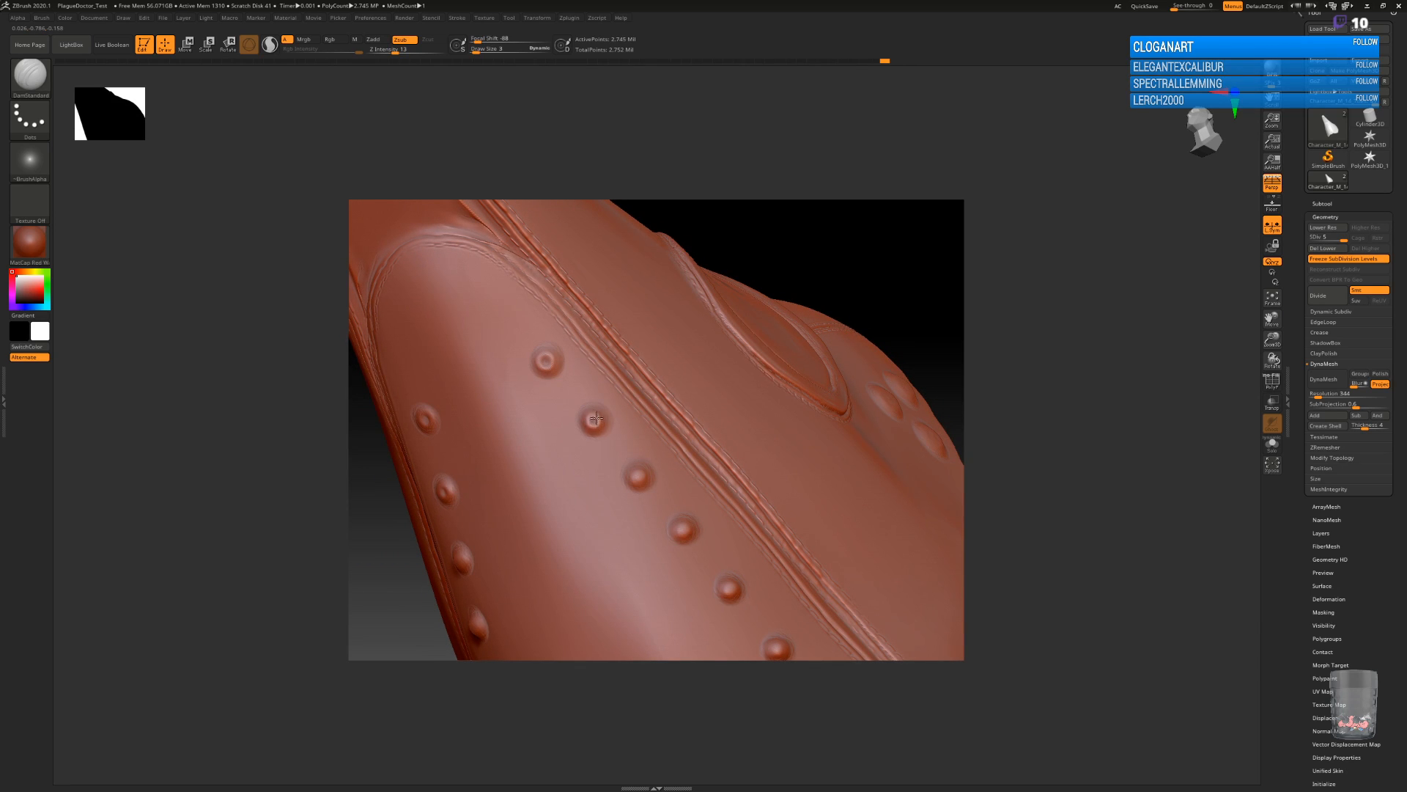
pyautogui.click(592, 422)
pyautogui.moveTo(936, 364)
pyautogui.mouseDown()
pyautogui.moveTo(910, 366)
pyautogui.moveTo(933, 366)
pyautogui.mouseUp()
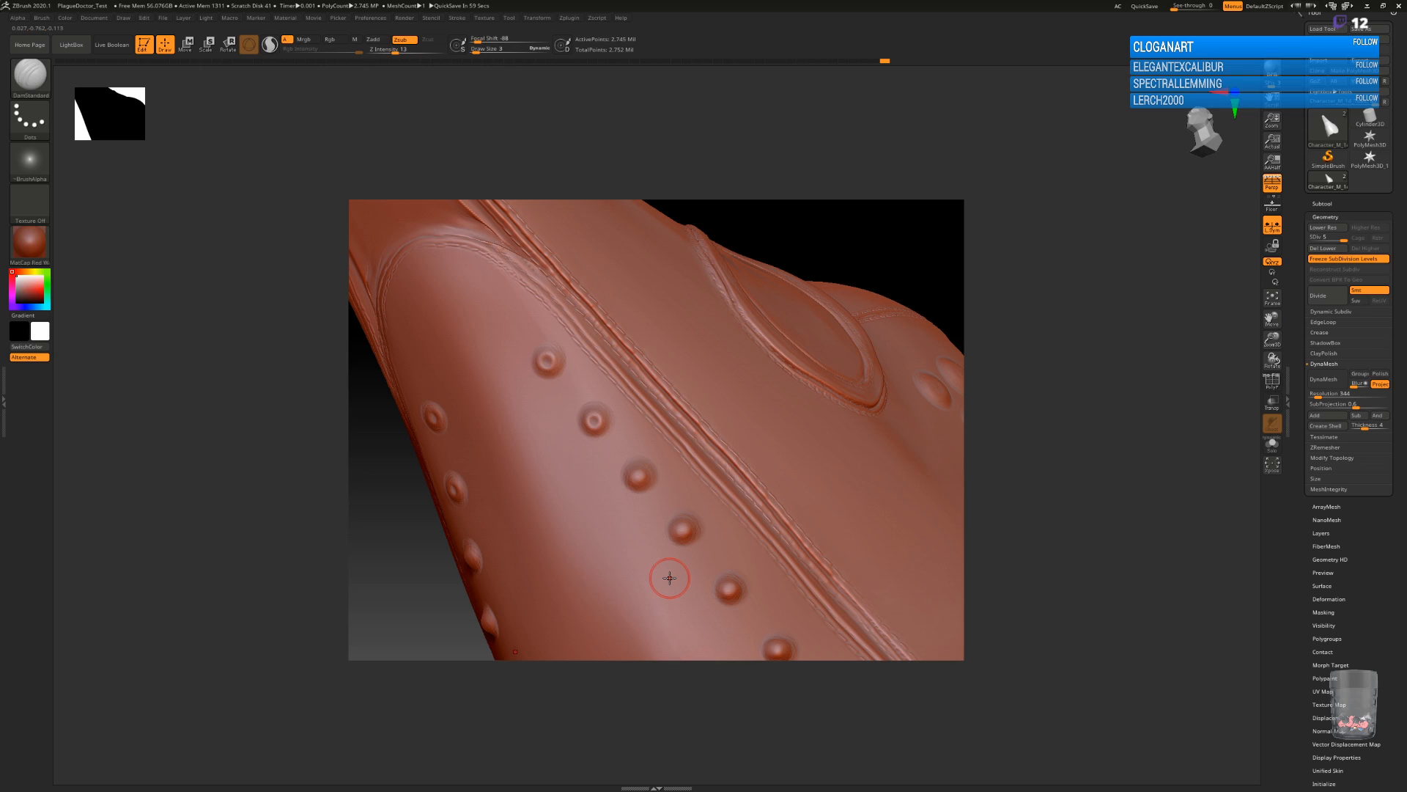
pyautogui.click(640, 475)
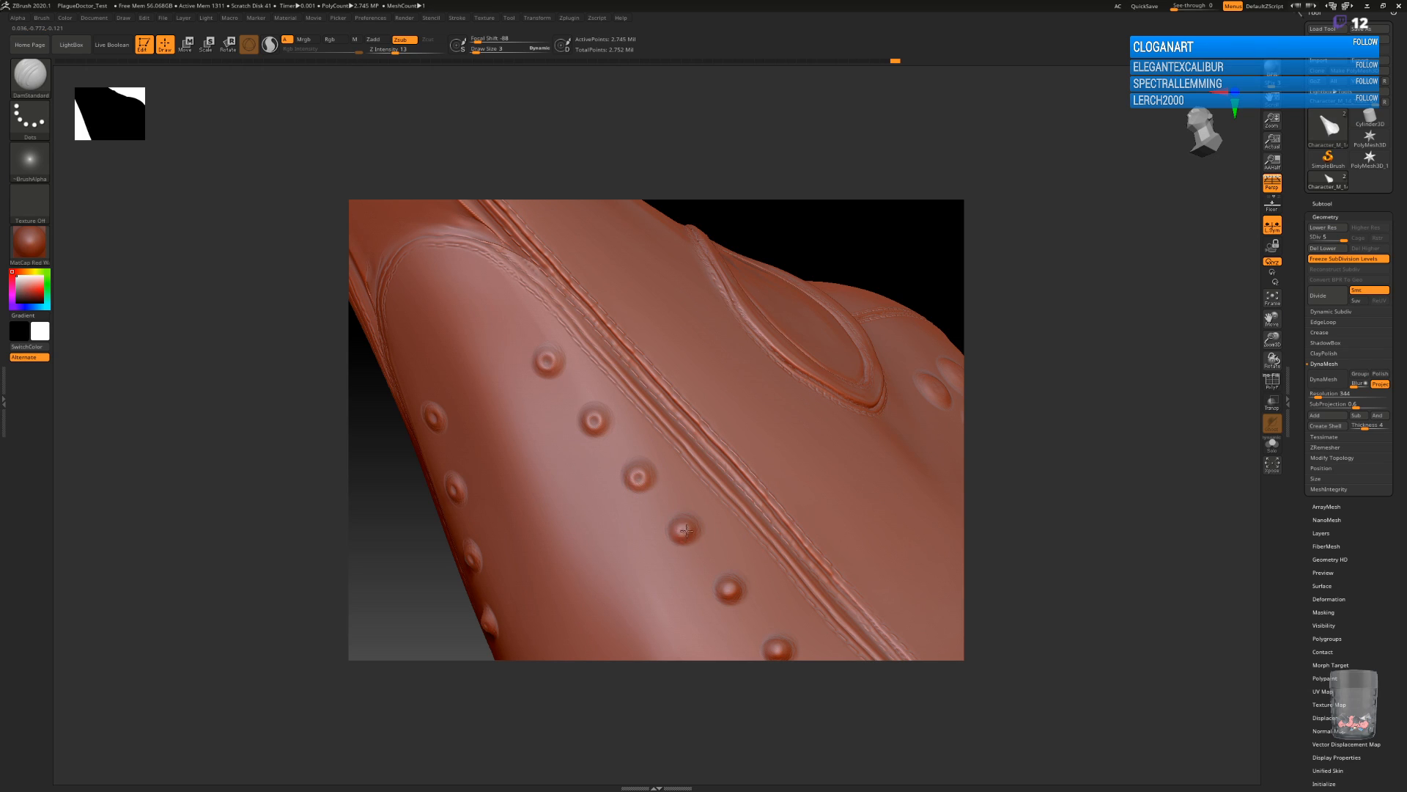
pyautogui.moveTo(683, 526); pyautogui.dragTo(686, 527)
pyautogui.keyDown('alt'); pyautogui.moveTo(438, 578); pyautogui.dragTo(391, 459); pyautogui.keyUp('alt')
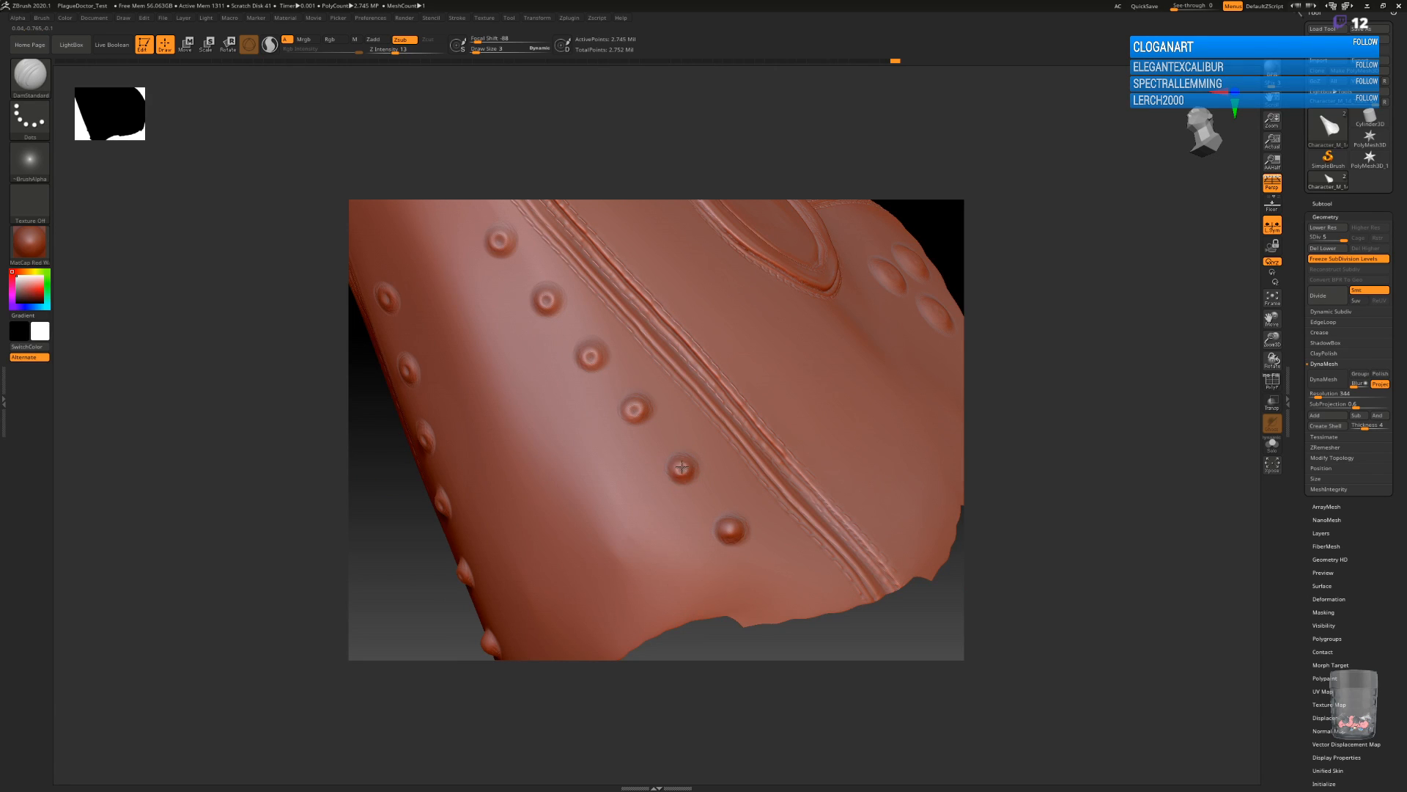
pyautogui.moveTo(681, 471); pyautogui.dragTo(686, 470)
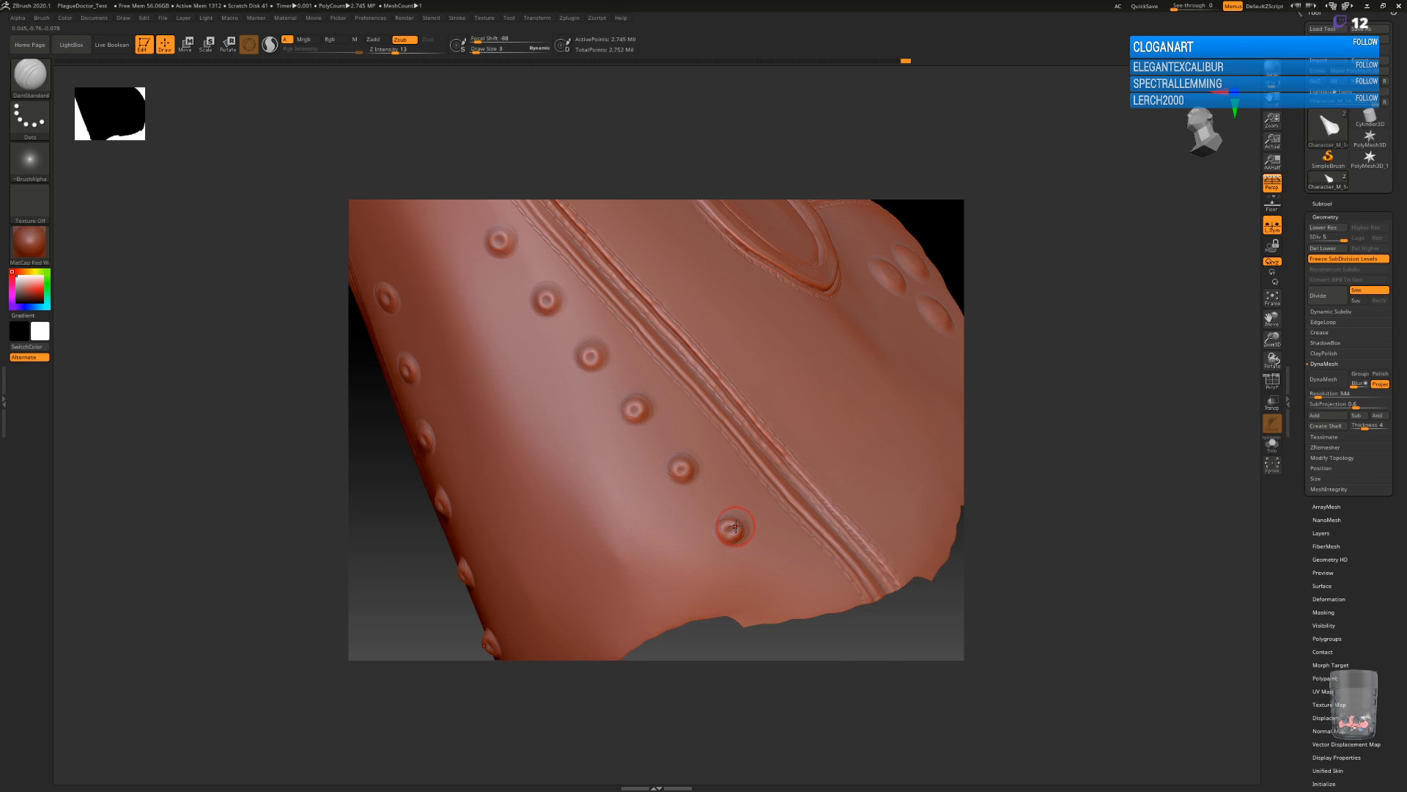
# Flatten the tops of the six dented rivets with a reduced Flatten brush.
pyautogui.press('b')
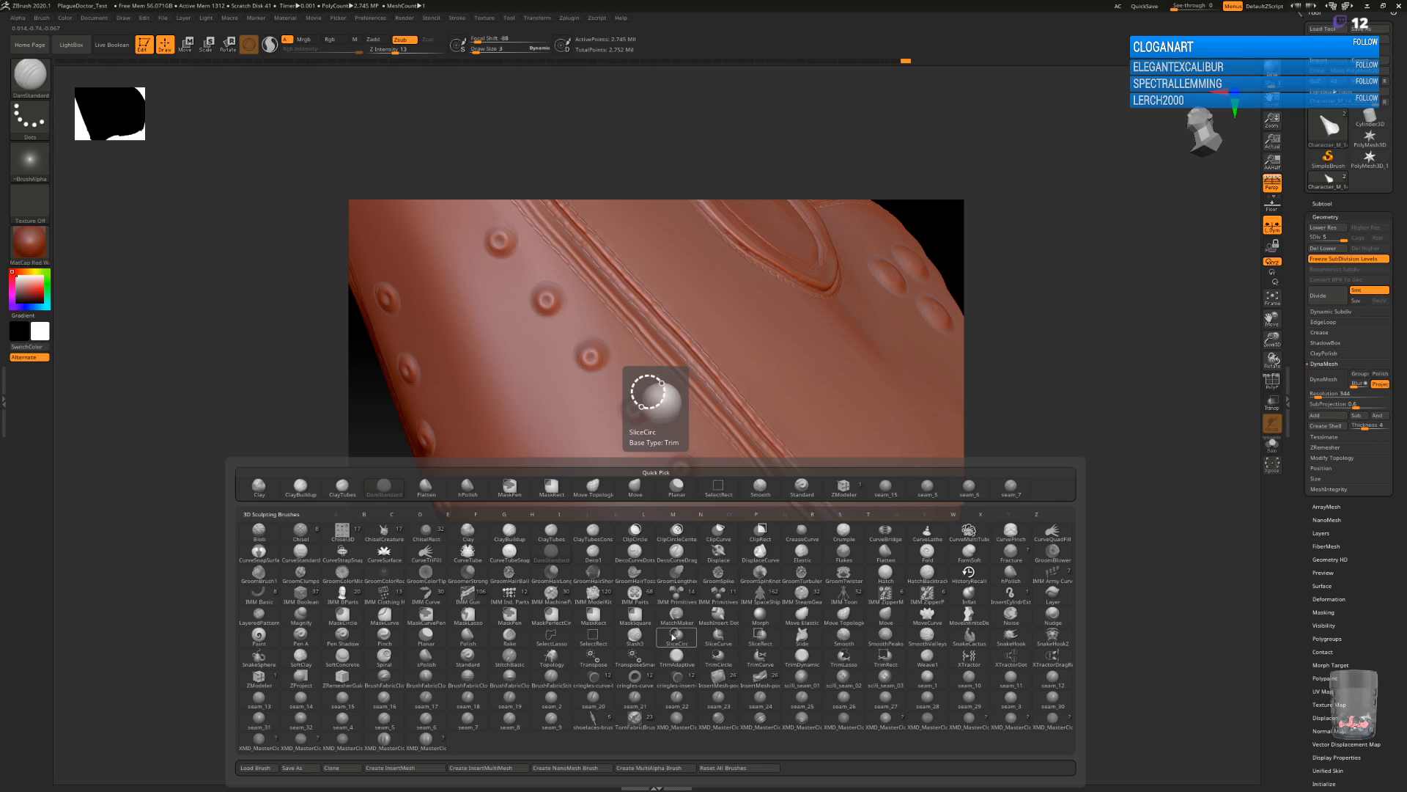
pyautogui.press('f')
pyautogui.click(884, 555)
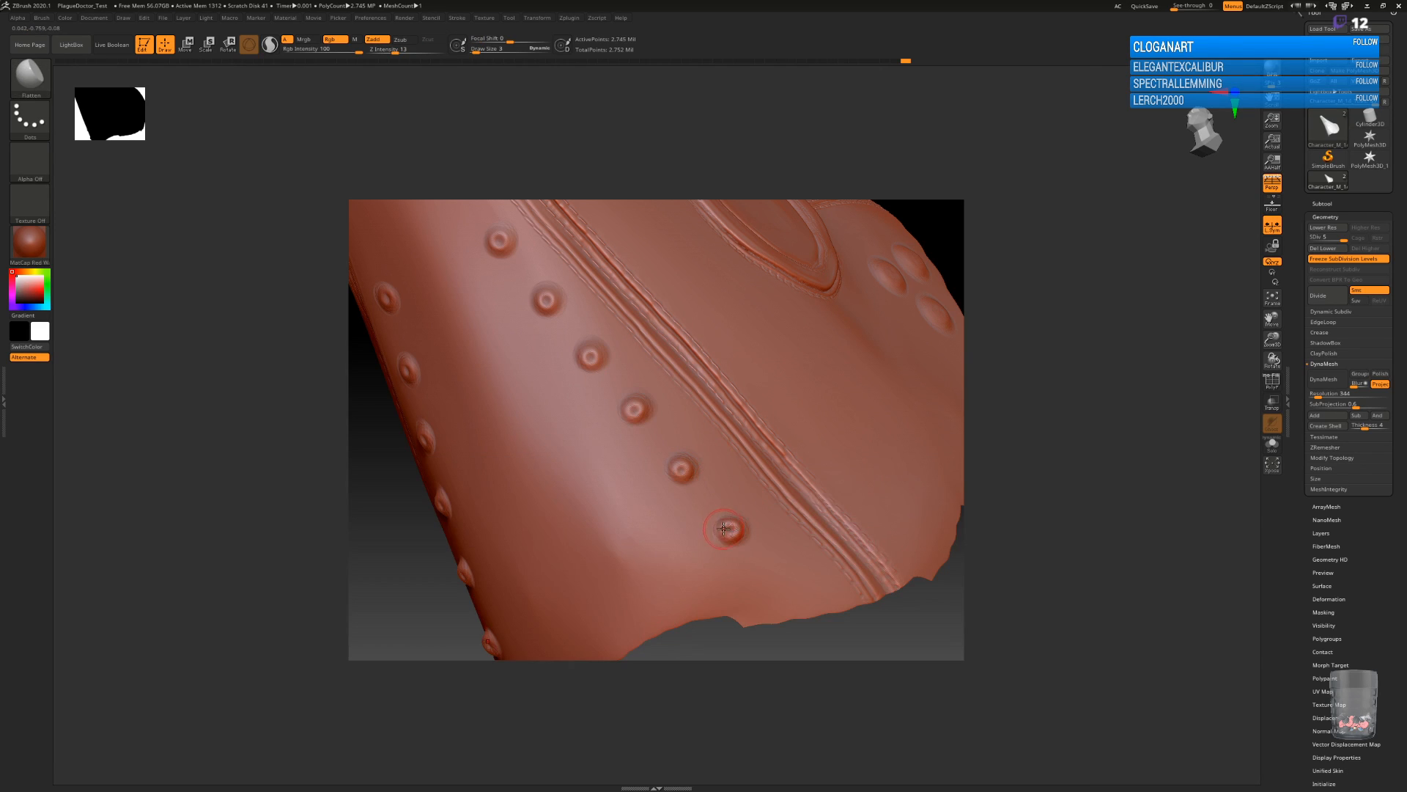
pyautogui.moveTo(734, 536); pyautogui.dragTo(726, 521)
pyautogui.hotkey('ctrl', 'z')
pyautogui.press('[')
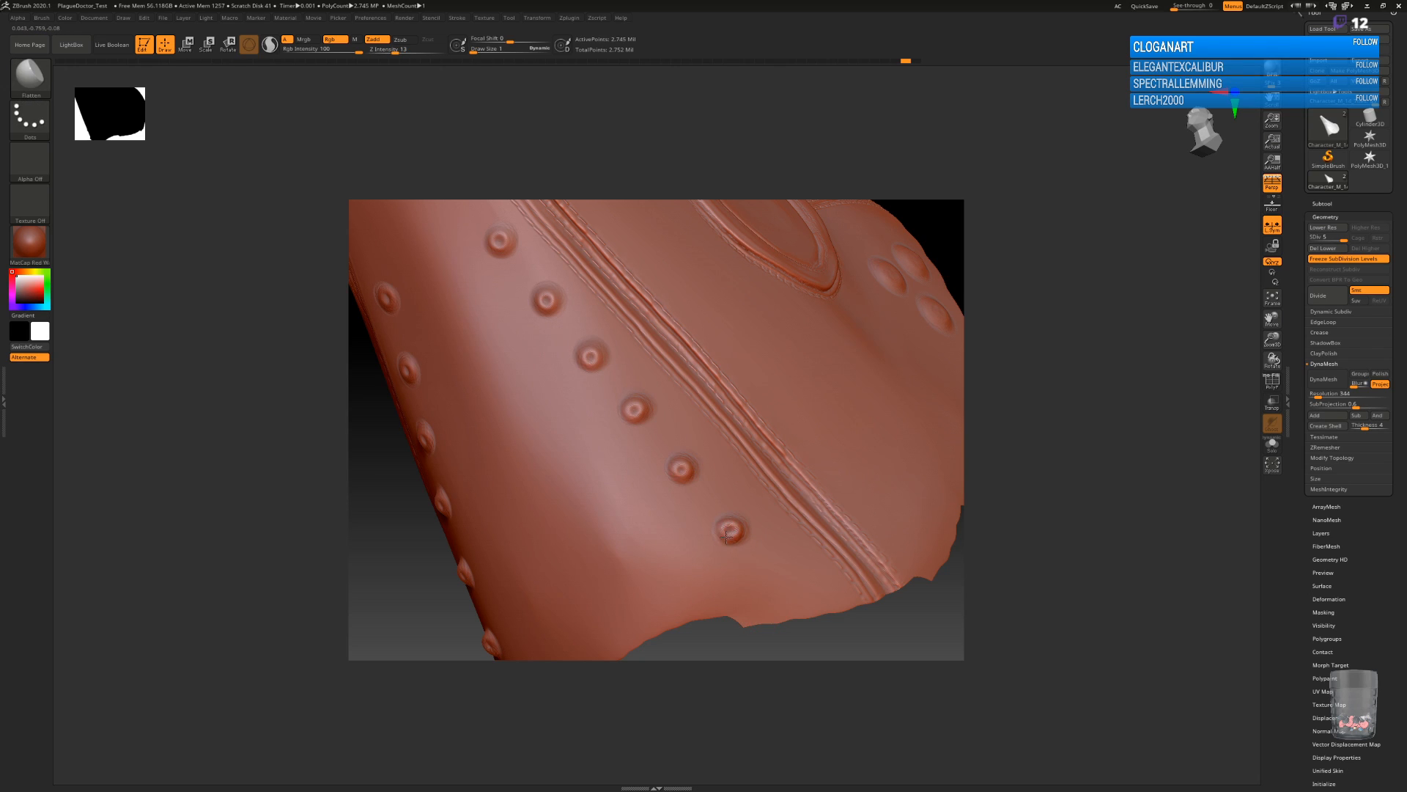
pyautogui.moveTo(722, 528); pyautogui.dragTo(728, 536)
pyautogui.moveTo(681, 464); pyautogui.dragTo(686, 463)
pyautogui.moveTo(641, 400); pyautogui.dragTo(630, 412)
pyautogui.moveTo(590, 353); pyautogui.dragTo(594, 360)
pyautogui.moveTo(551, 297); pyautogui.dragTo(543, 295)
pyautogui.moveTo(493, 237); pyautogui.dragTo(497, 246)
pyautogui.moveTo(911, 591)
pyautogui.mouseDown()
pyautogui.moveTo(932, 447)
pyautogui.moveTo(706, 513)
pyautogui.moveTo(697, 569)
pyautogui.moveTo(728, 441)
pyautogui.moveTo(823, 572)
pyautogui.moveTo(784, 590)
pyautogui.mouseUp()
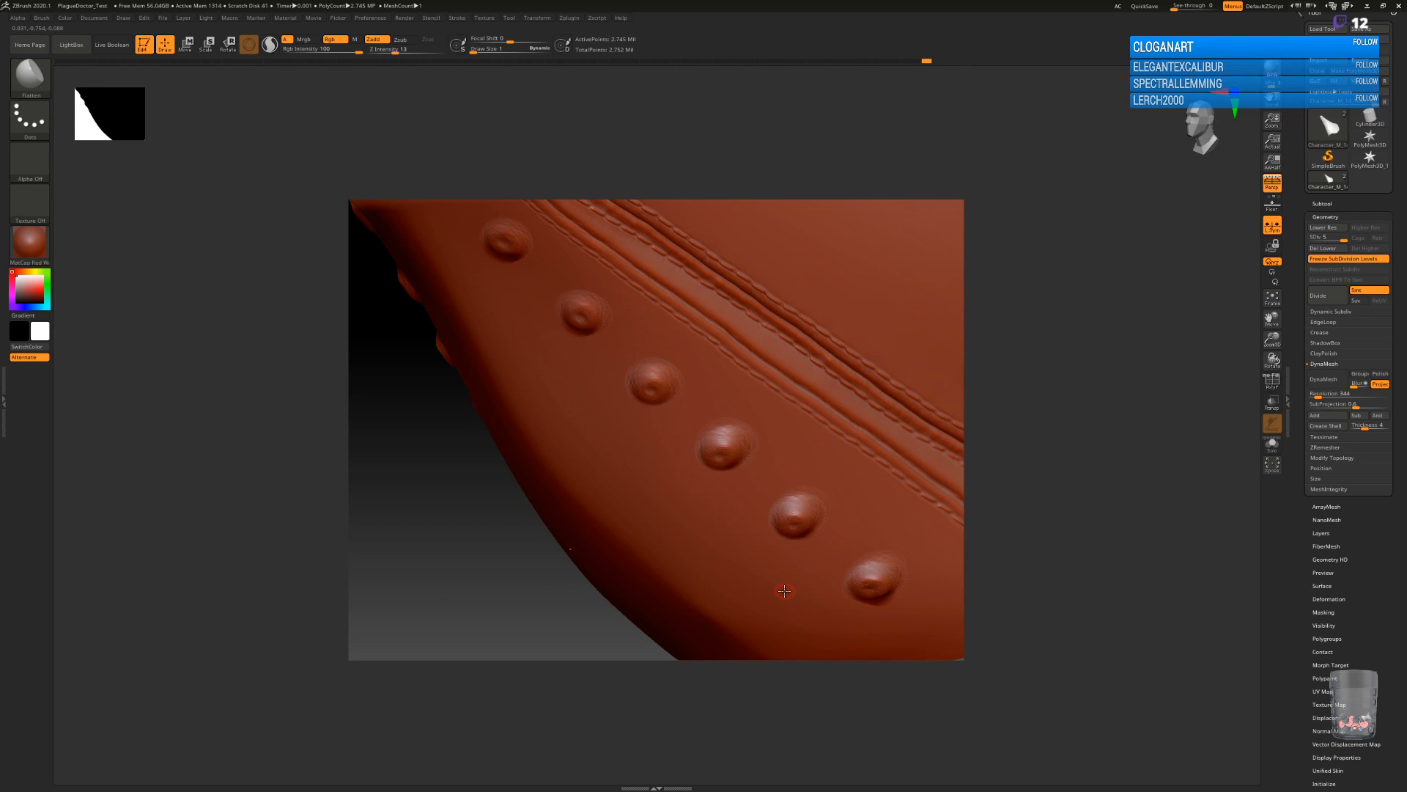
pyautogui.moveTo(561, 619); pyautogui.dragTo(599, 366)
pyautogui.keyDown('alt'); pyautogui.moveTo(804, 388); pyautogui.dragTo(903, 587); pyautogui.keyUp('alt')
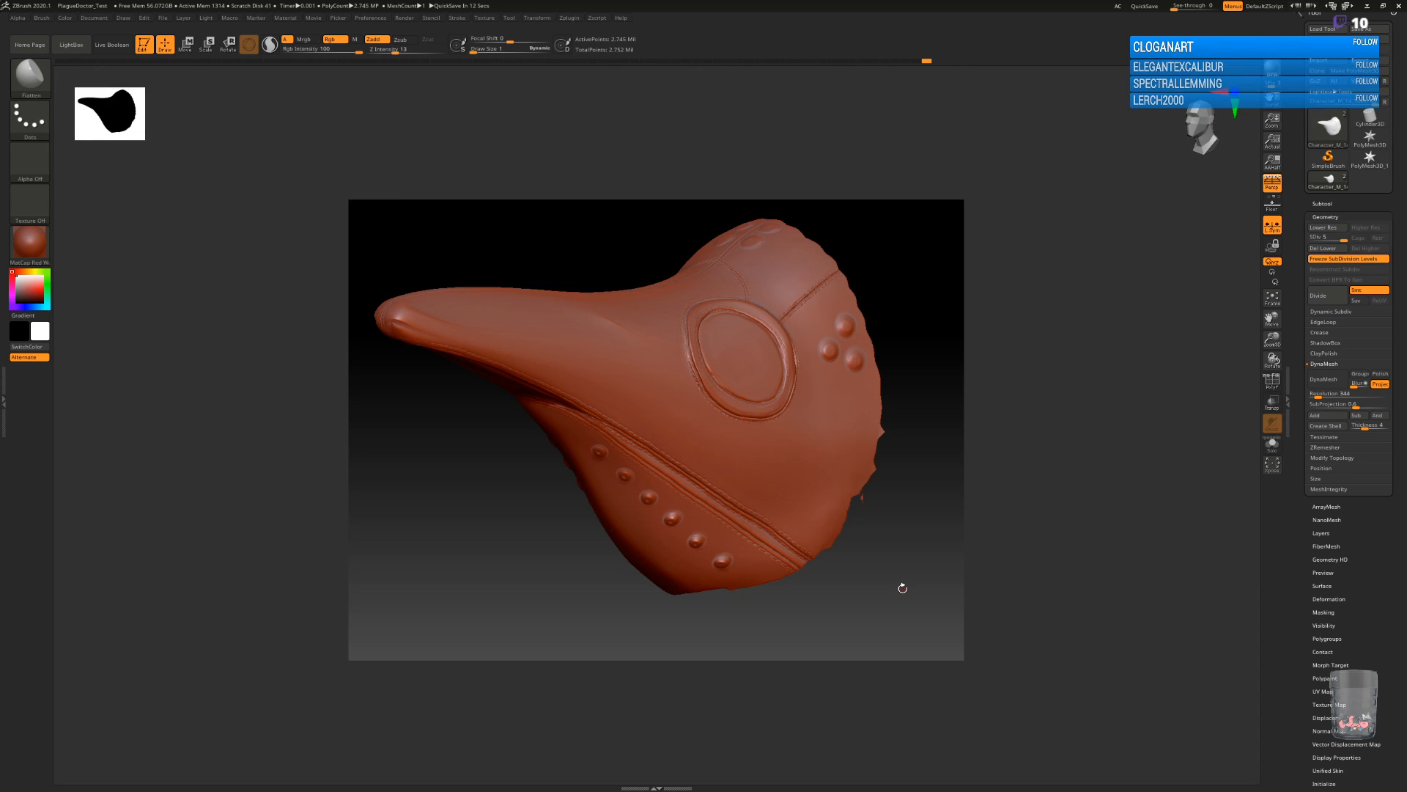
# Save the project as the HP version of the plague doctor mask.
pyautogui.moveTo(1052, 552); pyautogui.dragTo(1022, 565)
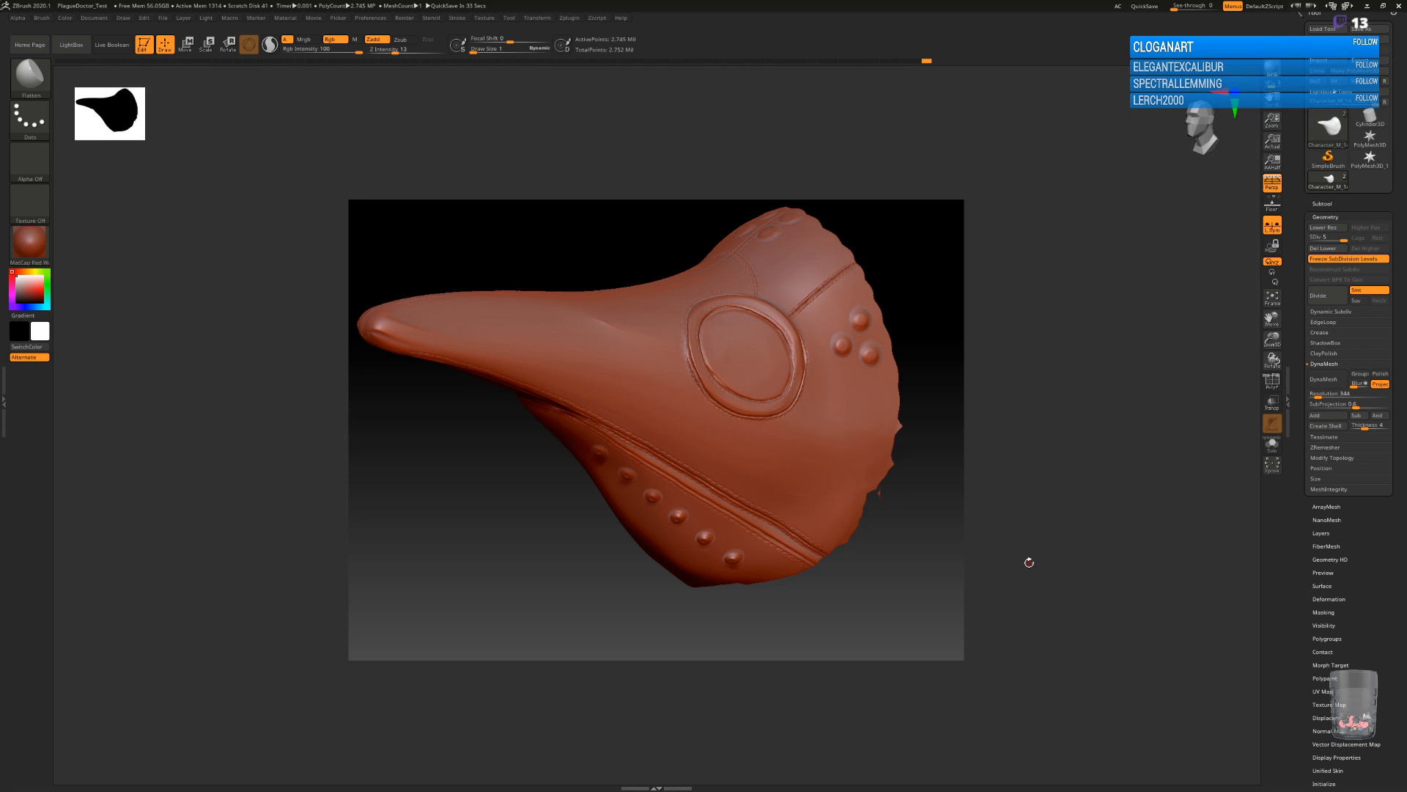
pyautogui.press('ctrl')
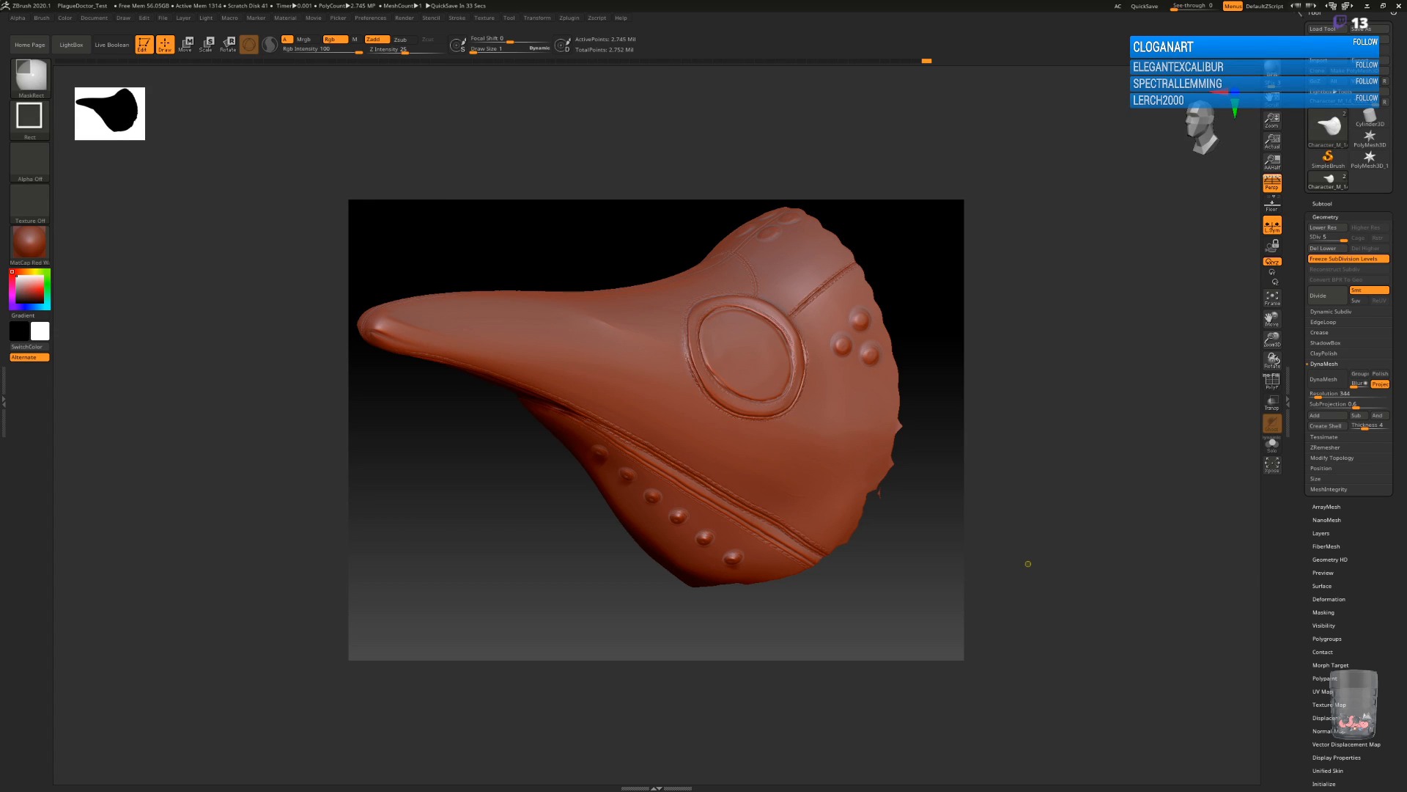
pyautogui.hotkey('ctrl', 's')
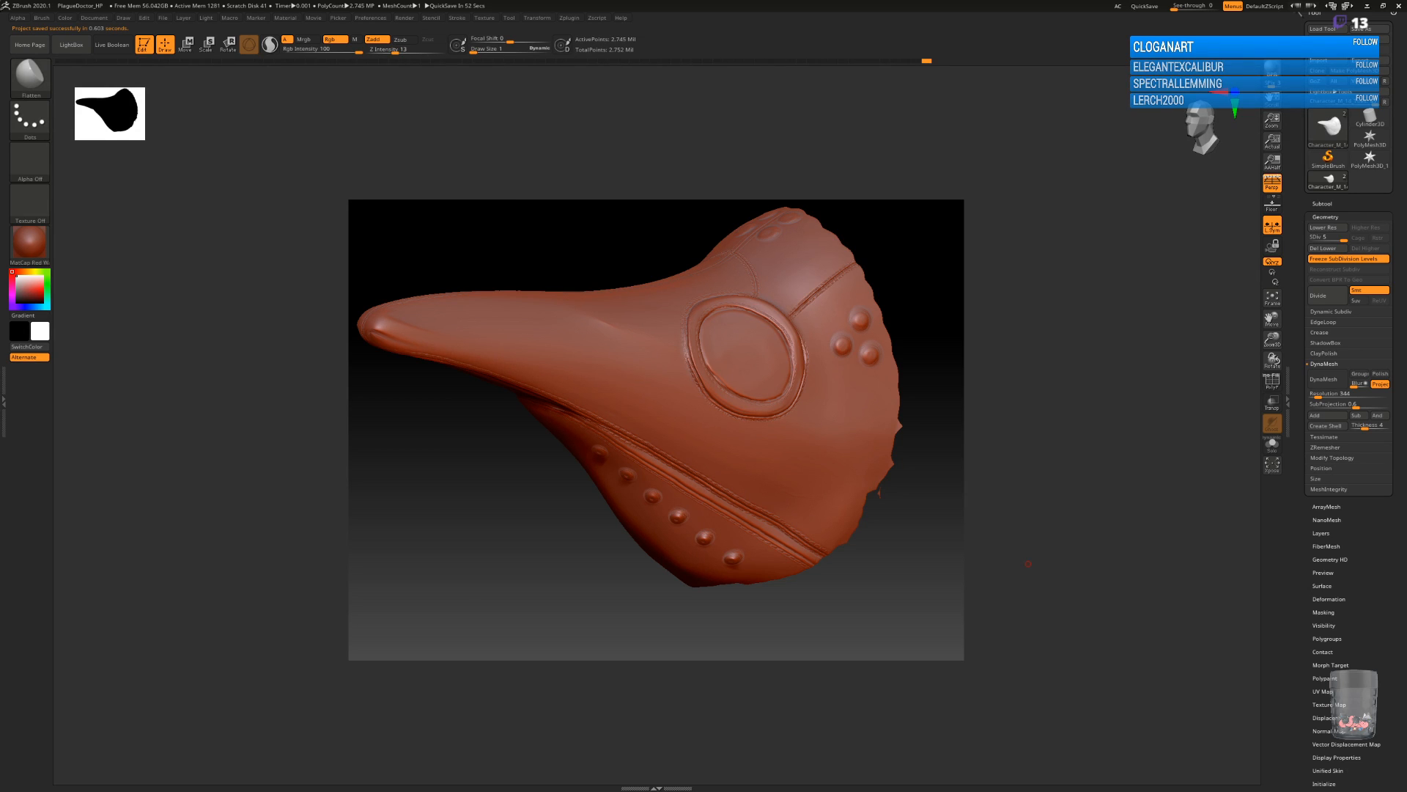
# Clear the canvas and close ZBrush, saving the changes to the project.
pyautogui.hotkey('ctrl', 'n')
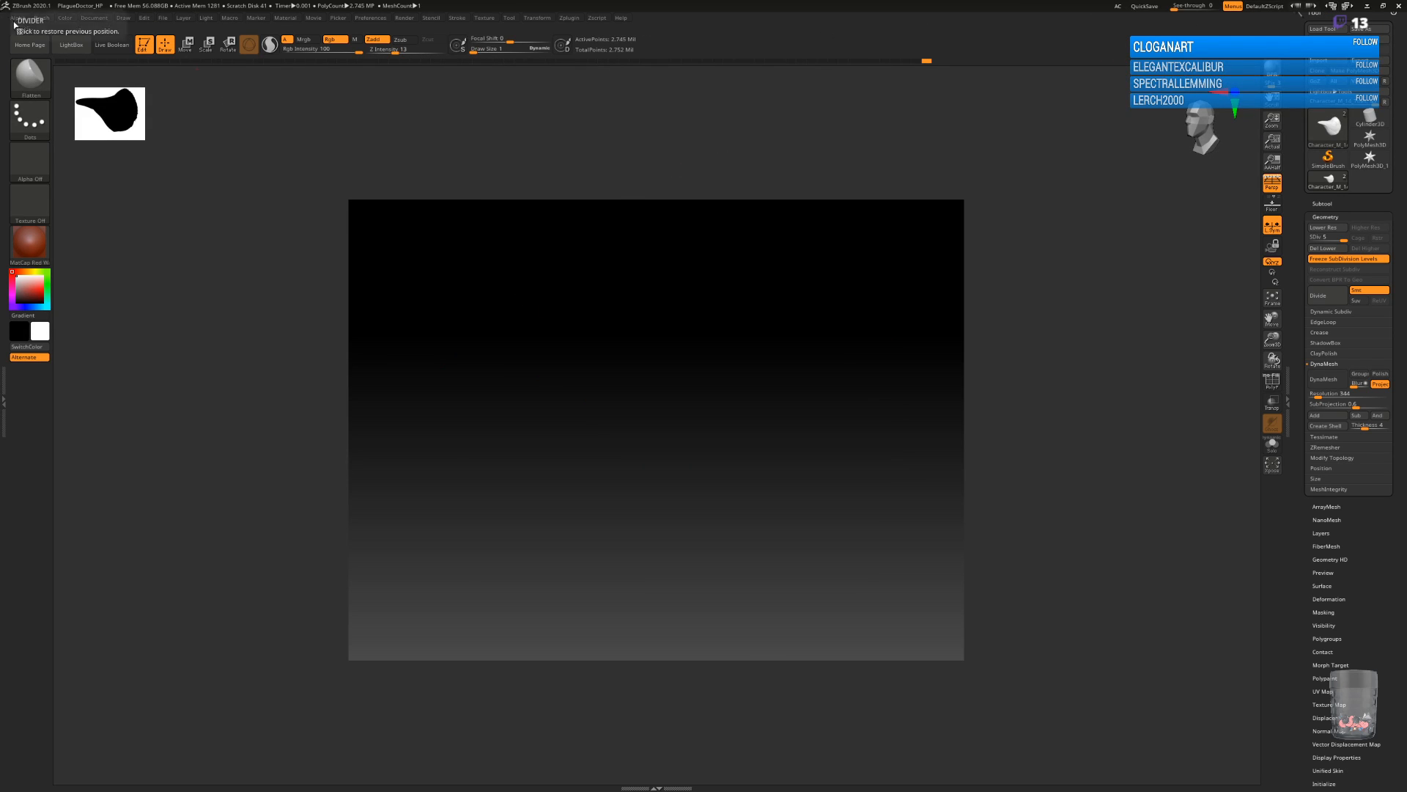
pyautogui.click(1403, 8)
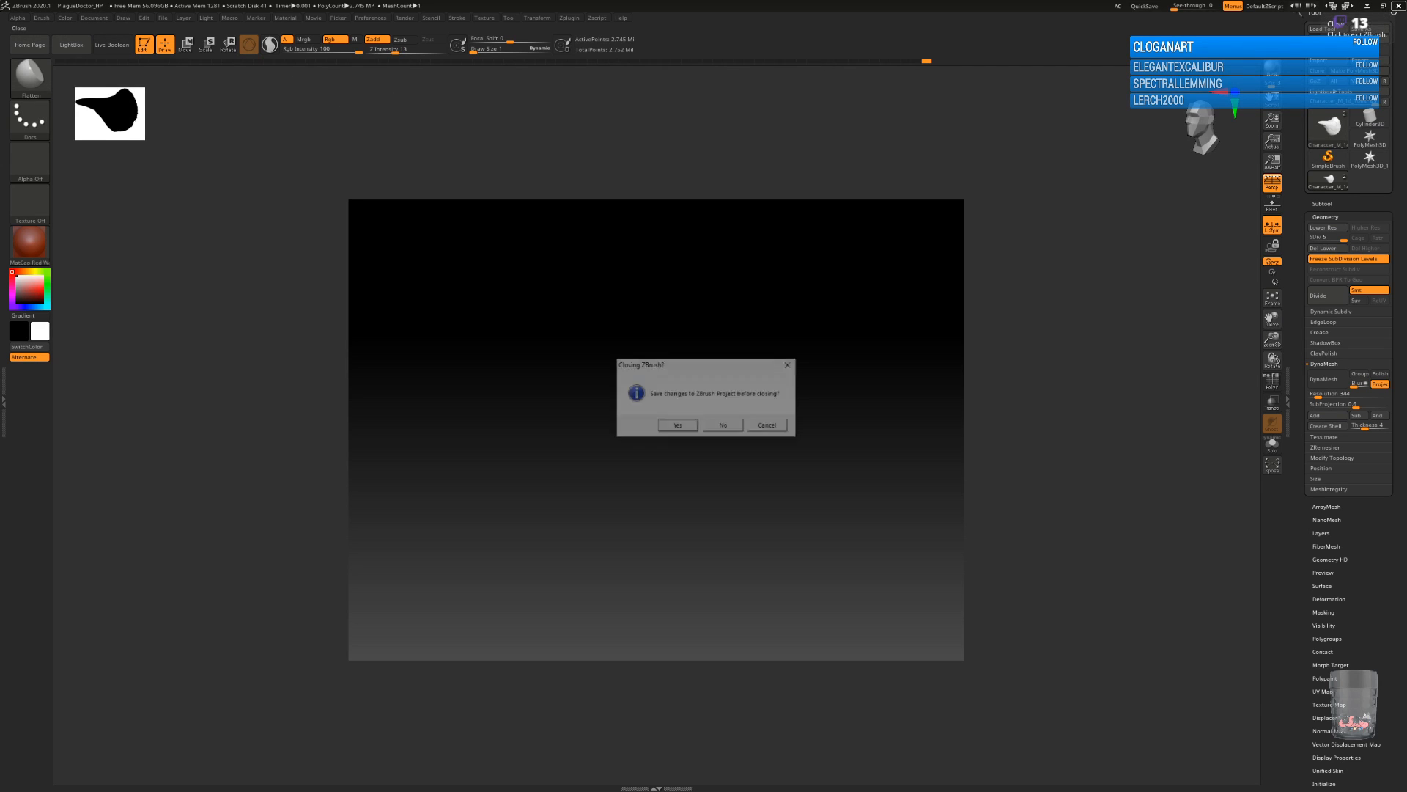
pyautogui.click(672, 430)
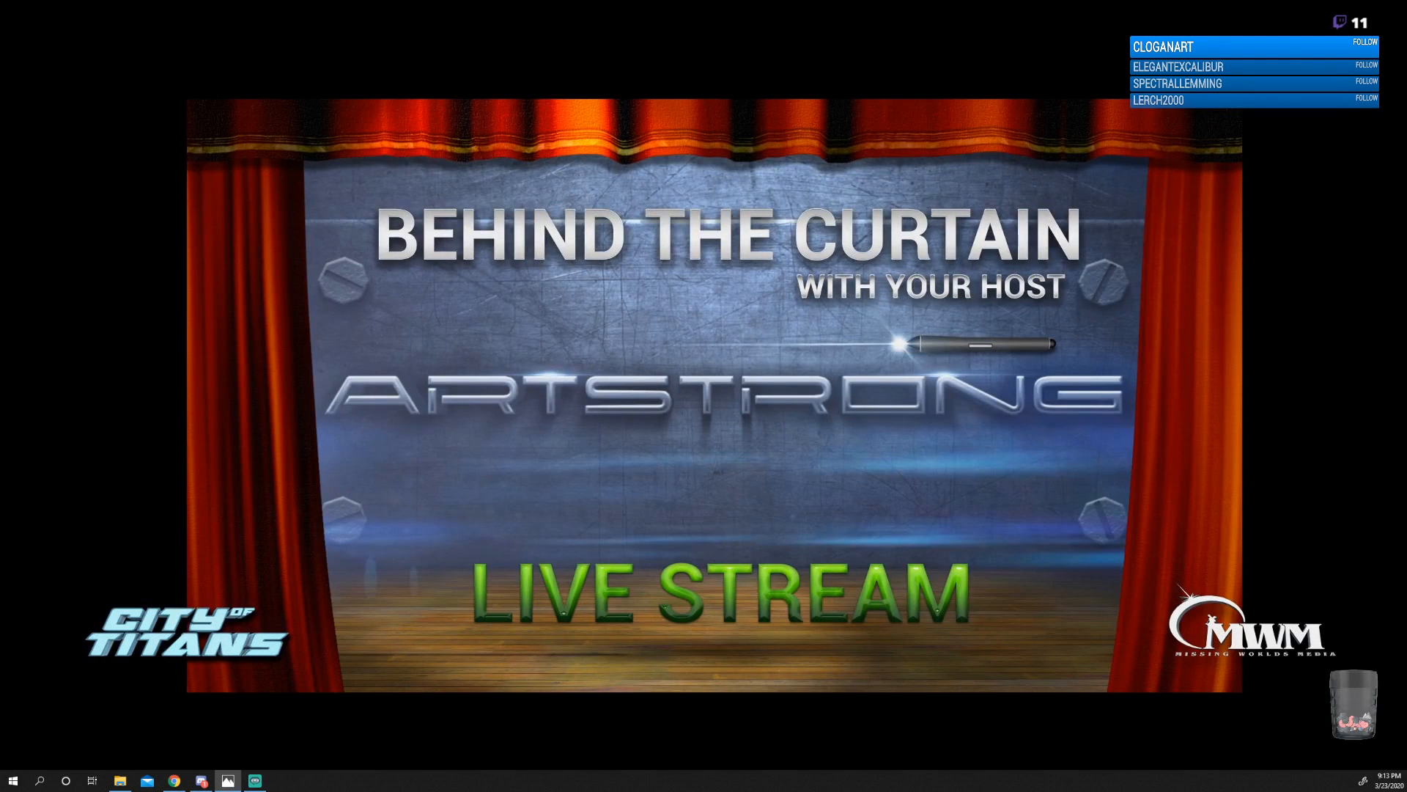
# Show the plague doctor reference photo, Peg_Legs_Prototypes.jpg and the boot screenshot unknown.png on the main screen, with the last two maximized.
pyautogui.moveTo(1406, 139); pyautogui.dragTo(843, 111)
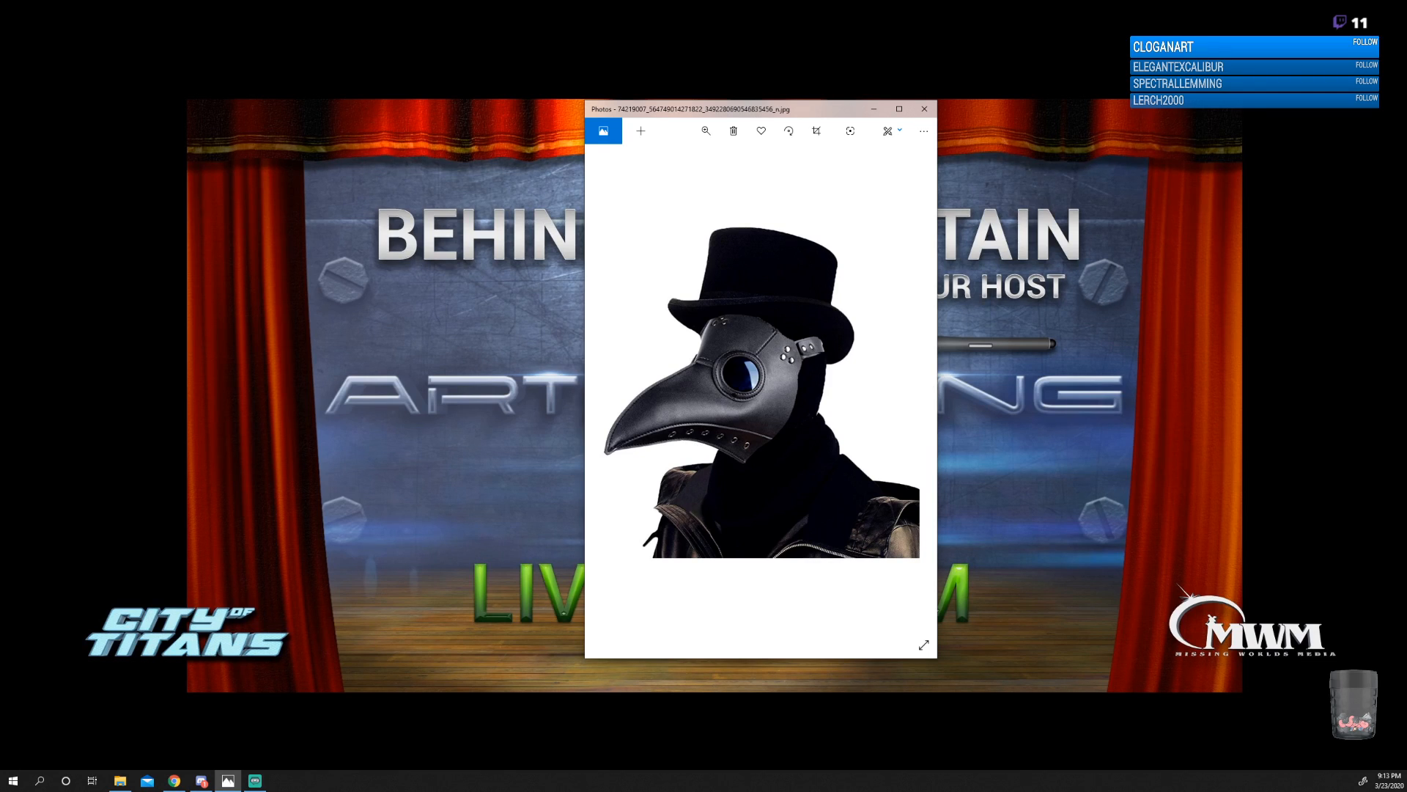
pyautogui.hotkey('alt', 'Tab')
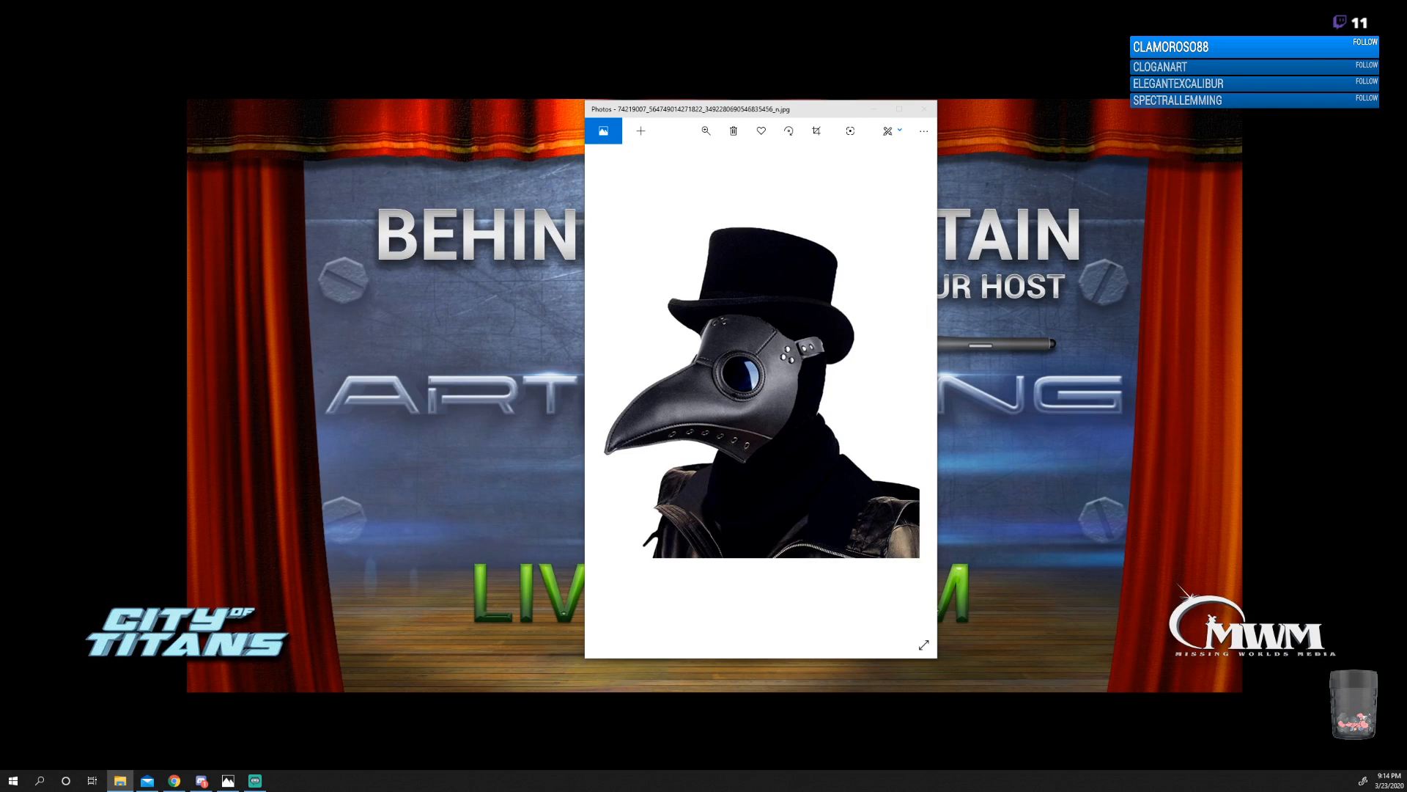
pyautogui.moveTo(1406, 163); pyautogui.dragTo(910, 143)
pyautogui.doubleClick(909, 143)
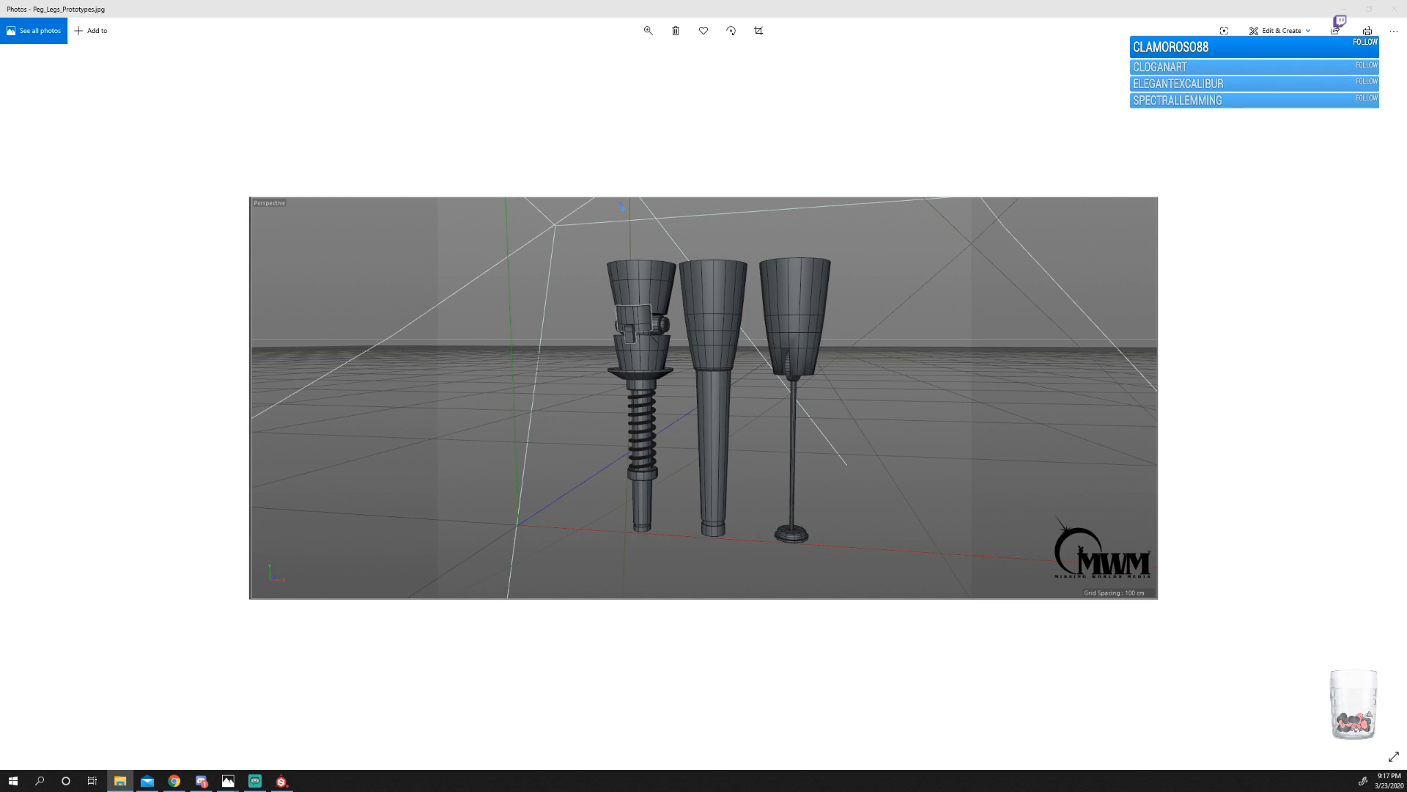
pyautogui.moveTo(1406, 256); pyautogui.dragTo(793, 194)
pyautogui.doubleClick(795, 194)
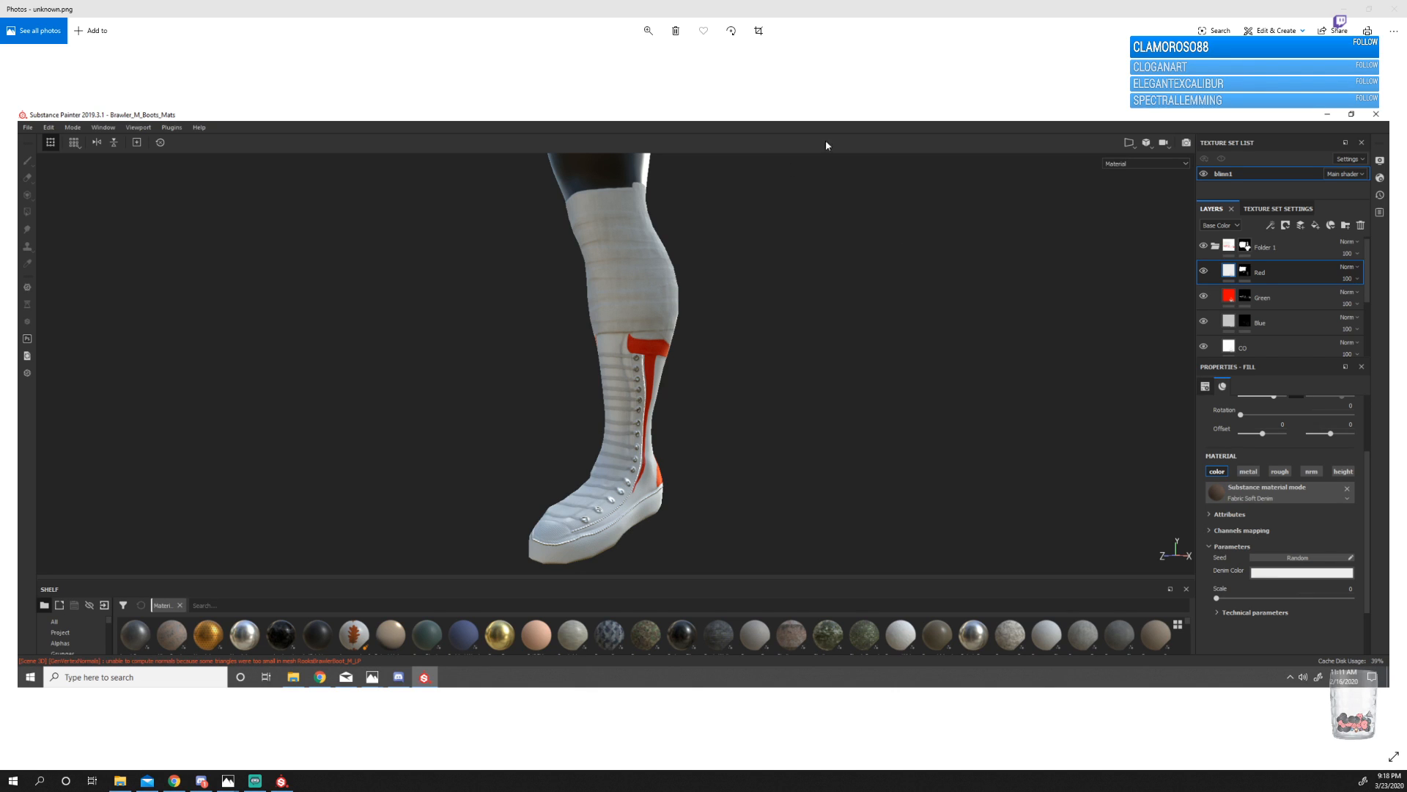
# Close the boot, peg leg and plague doctor images.
pyautogui.click(1402, 8)
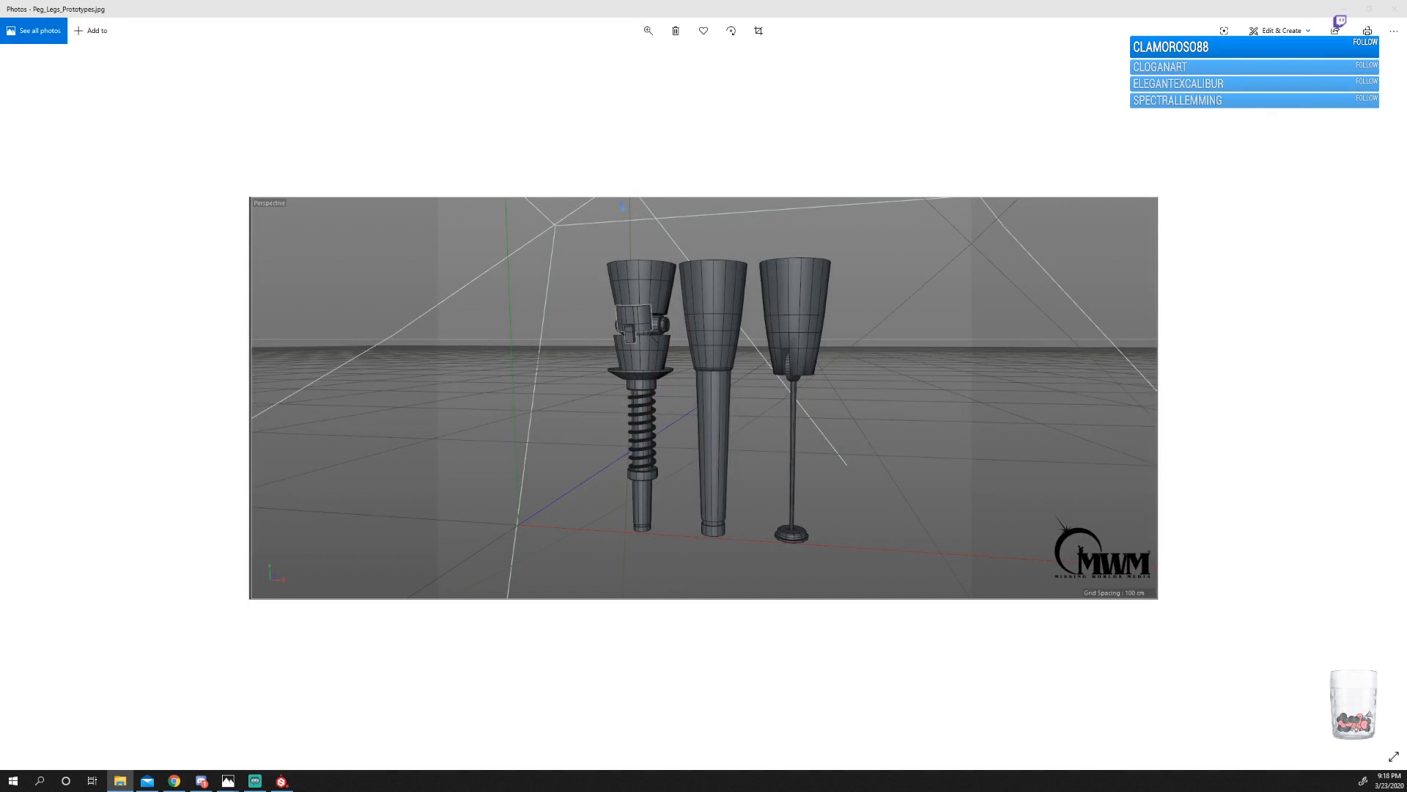
pyautogui.click(1399, 7)
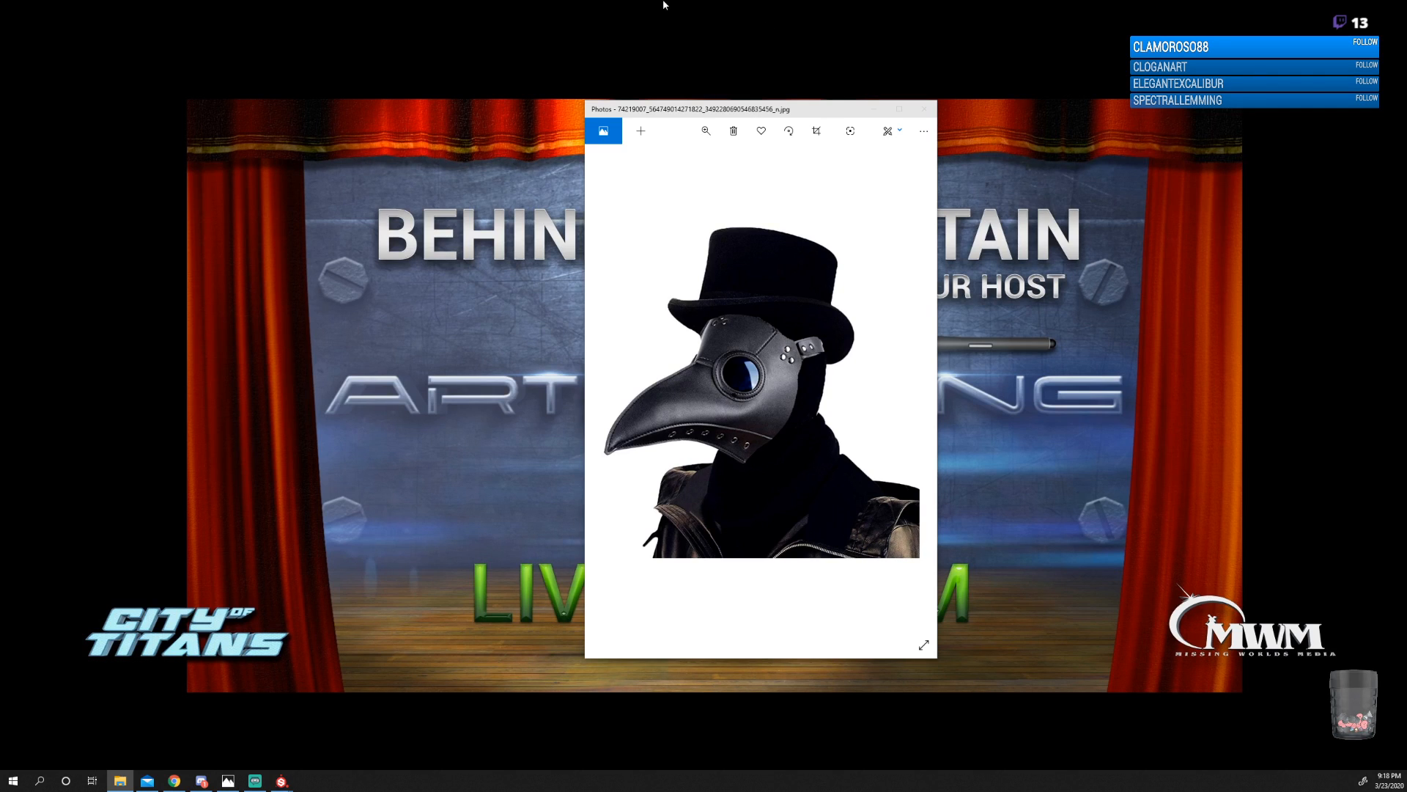
pyautogui.click(925, 109)
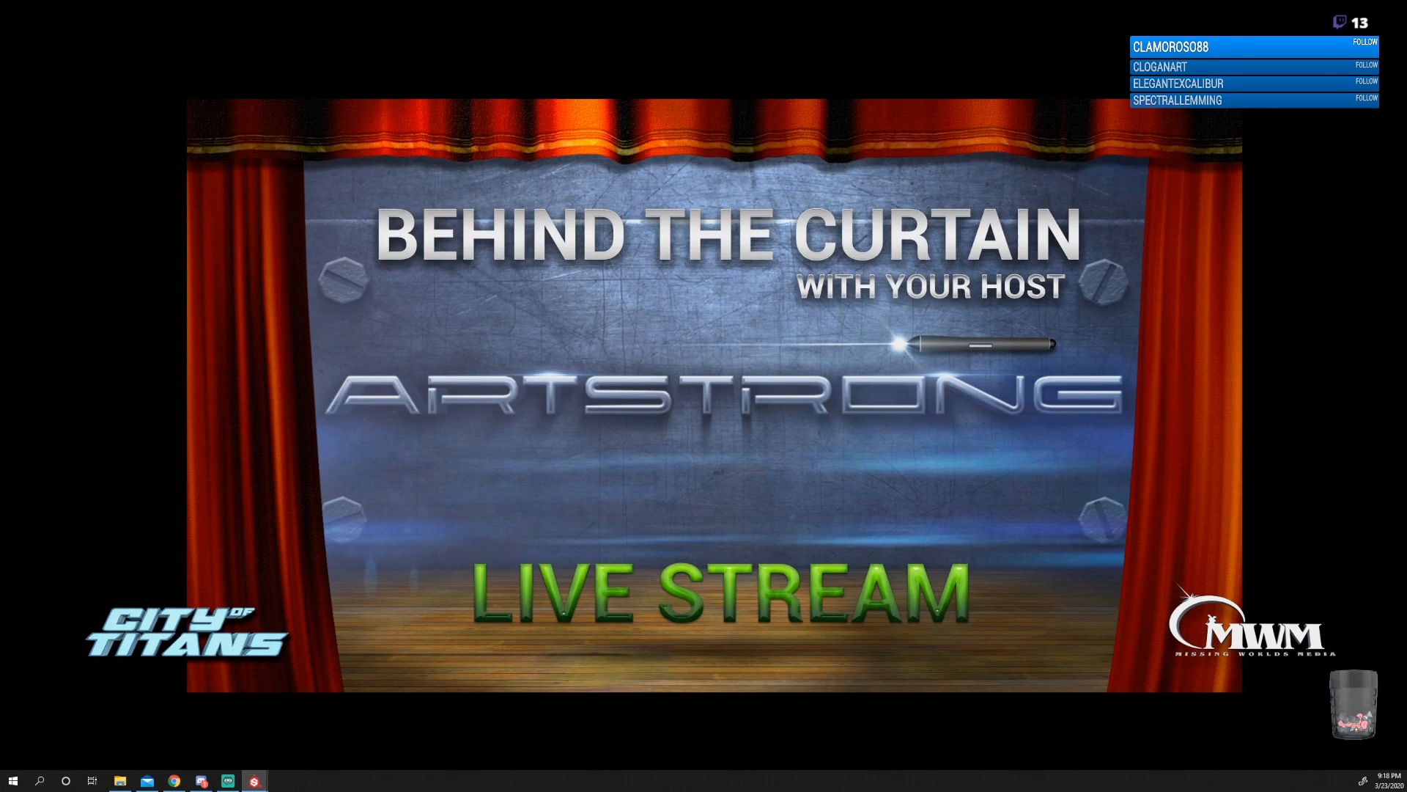
# Switch to Substance Painter by bringing its Rooks_Slicer_Corset_F project window onto the main screen.
pyautogui.moveTo(1406, 143); pyautogui.dragTo(764, 152)
pyautogui.doubleClick(763, 153)
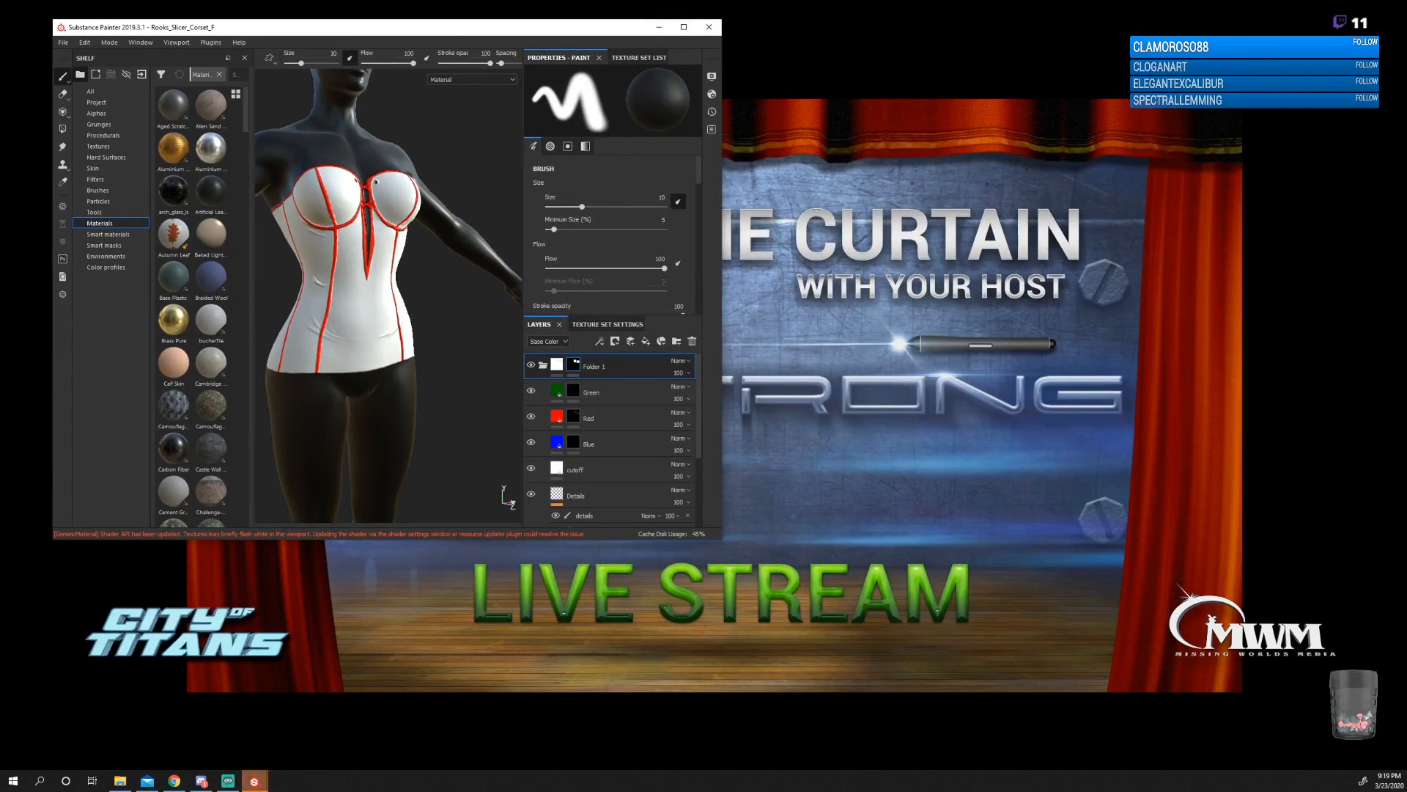
# Bring the RooksSluggerVest_F project and Rooks_Slugger_Corset_F_Sample_01.png onto the main screen and maximize the corset image.
pyautogui.moveTo(1406, 192)
pyautogui.mouseDown()
pyautogui.moveTo(836, 148)
pyautogui.moveTo(1068, 102)
pyautogui.moveTo(1056, 77)
pyautogui.moveTo(927, 115)
pyautogui.mouseUp()
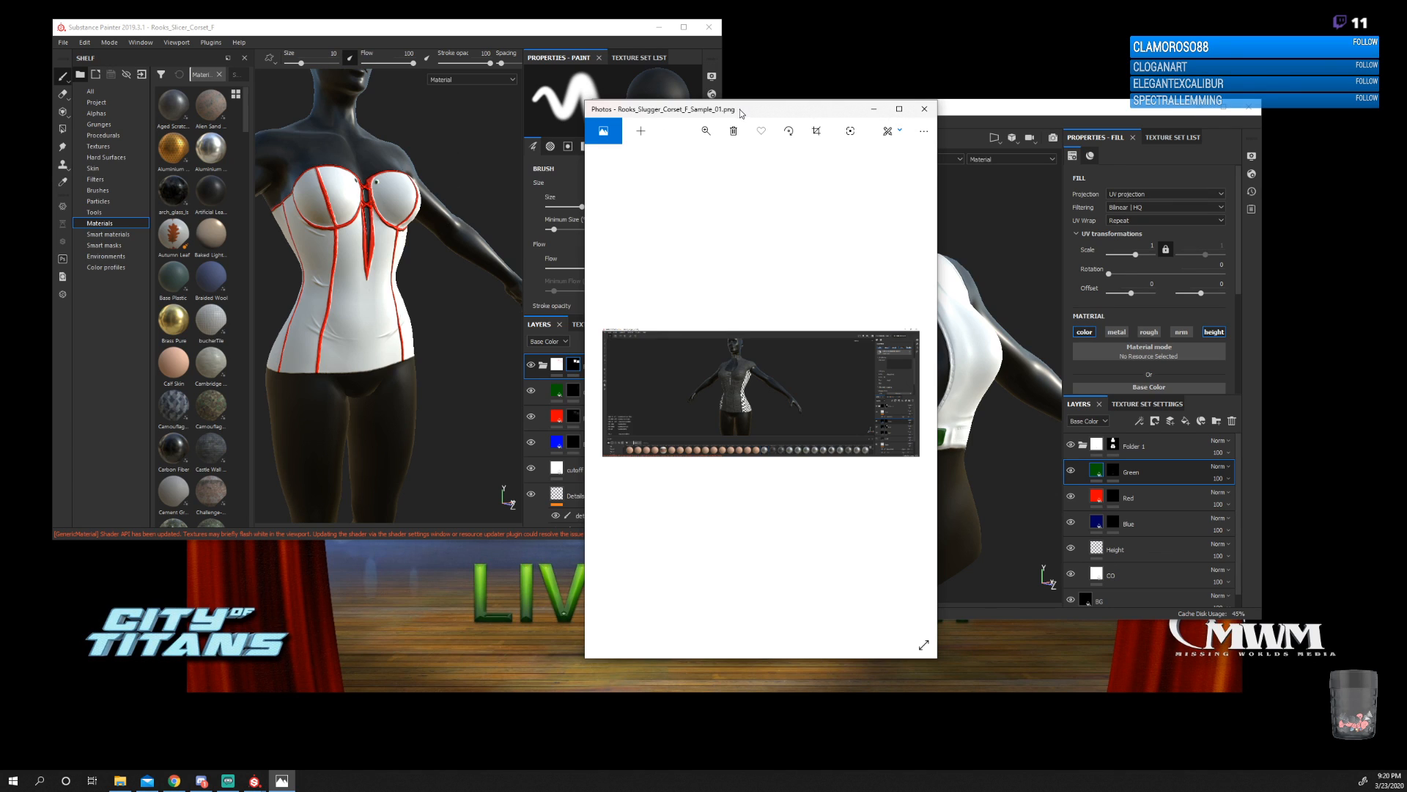
pyautogui.moveTo(740, 110); pyautogui.dragTo(570, 88)
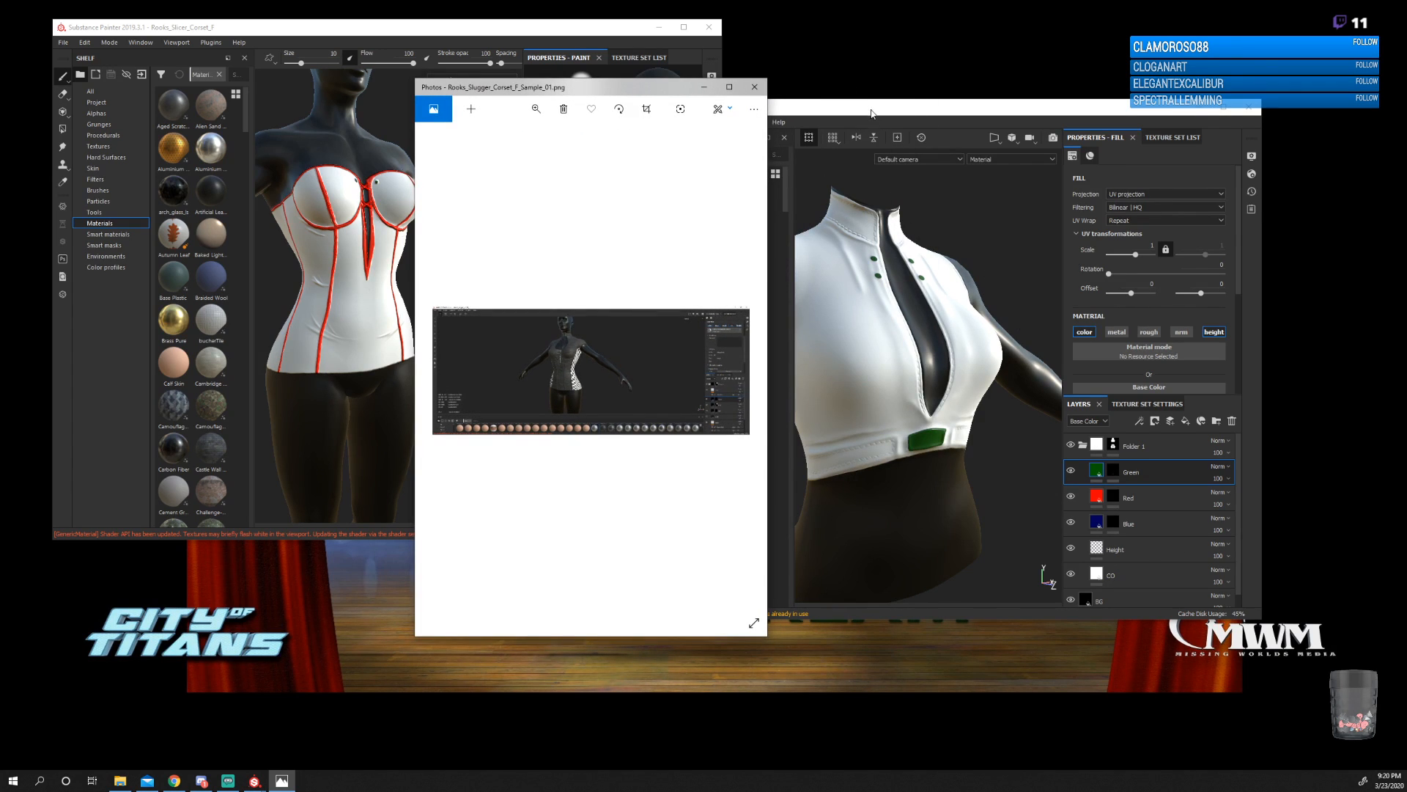
pyautogui.moveTo(870, 114); pyautogui.dragTo(968, 106)
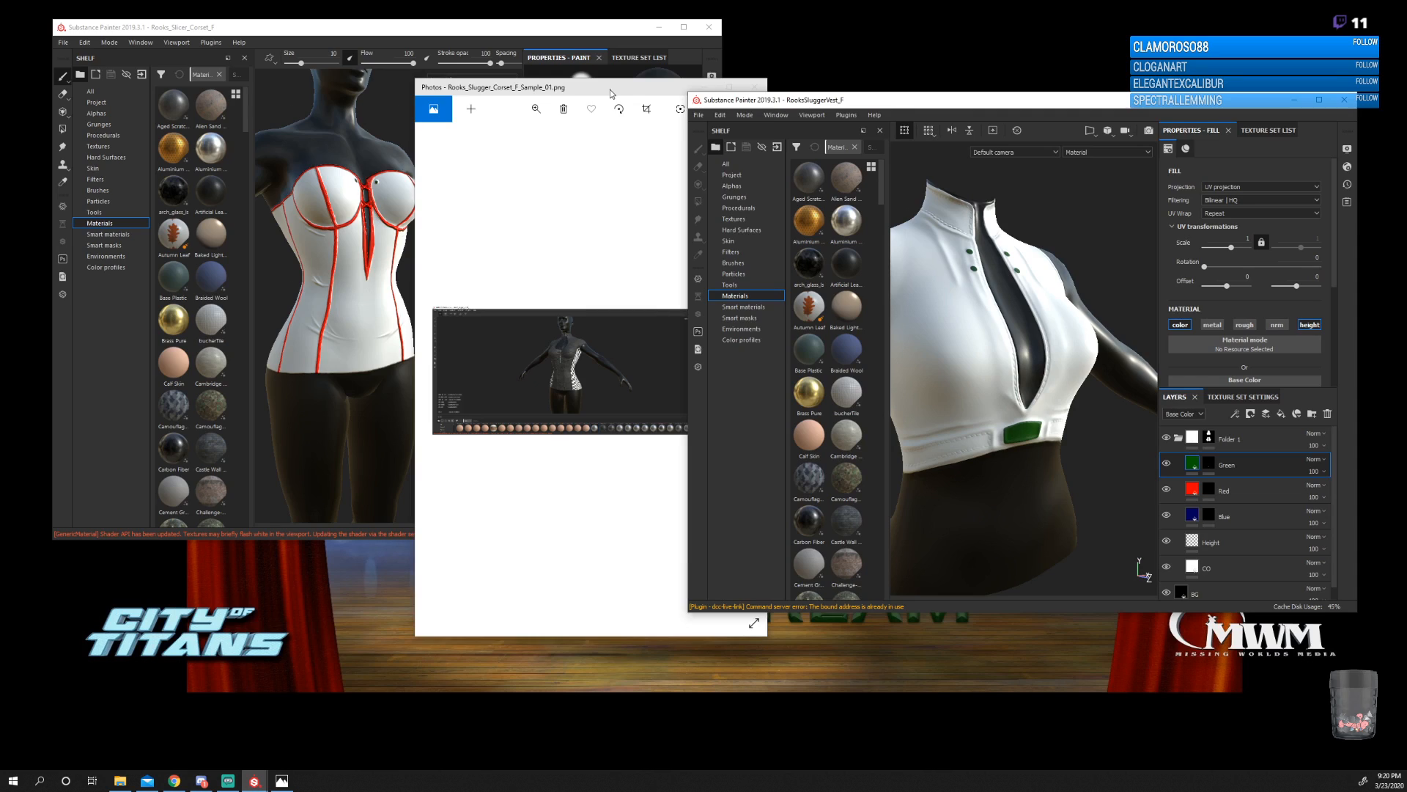
pyautogui.doubleClick(610, 90)
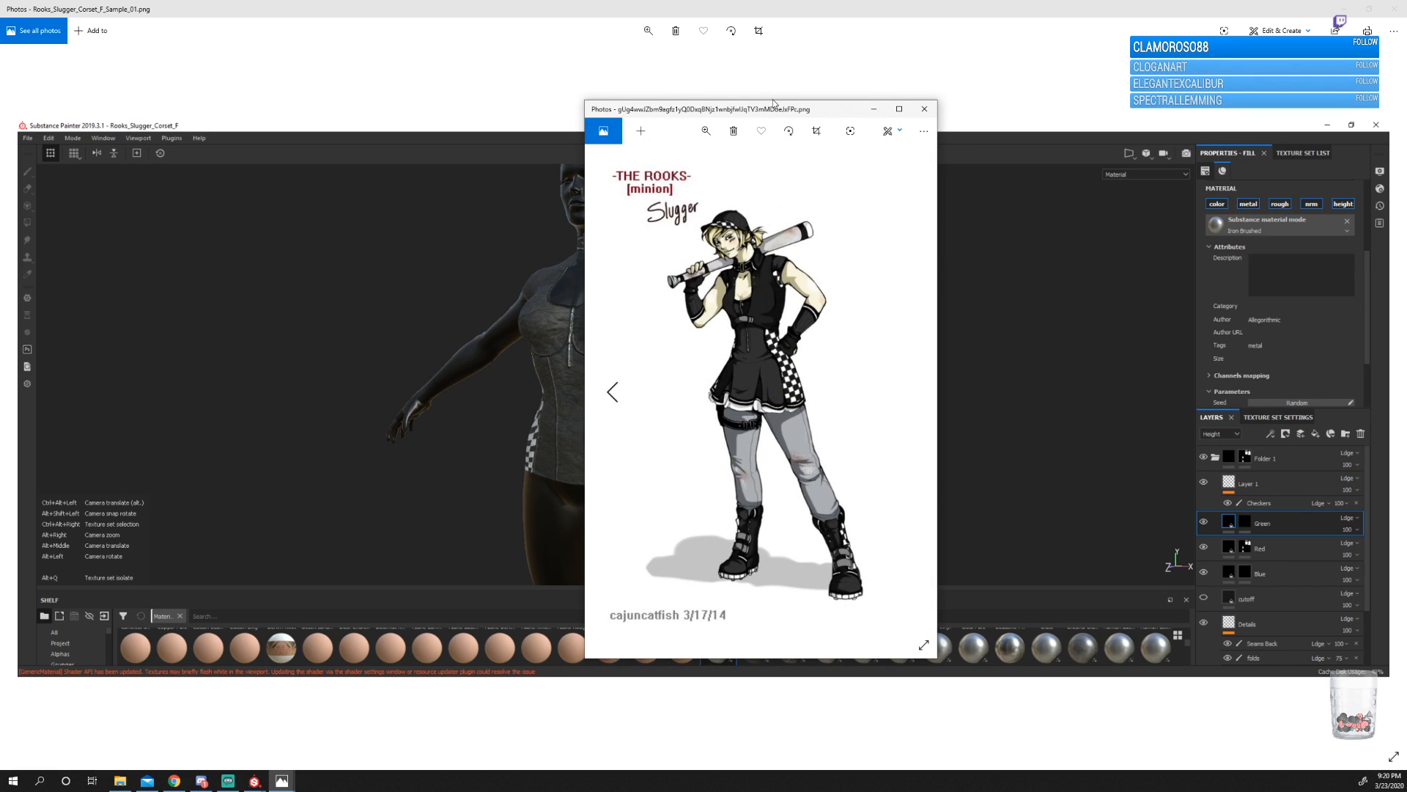
# Restore the corset image, minimize the Rooks_Slicer_Corset_F project, and arrange the vest project, corset image and Slugger concept art side by side.
pyautogui.moveTo(779, 110); pyautogui.dragTo(1088, 99)
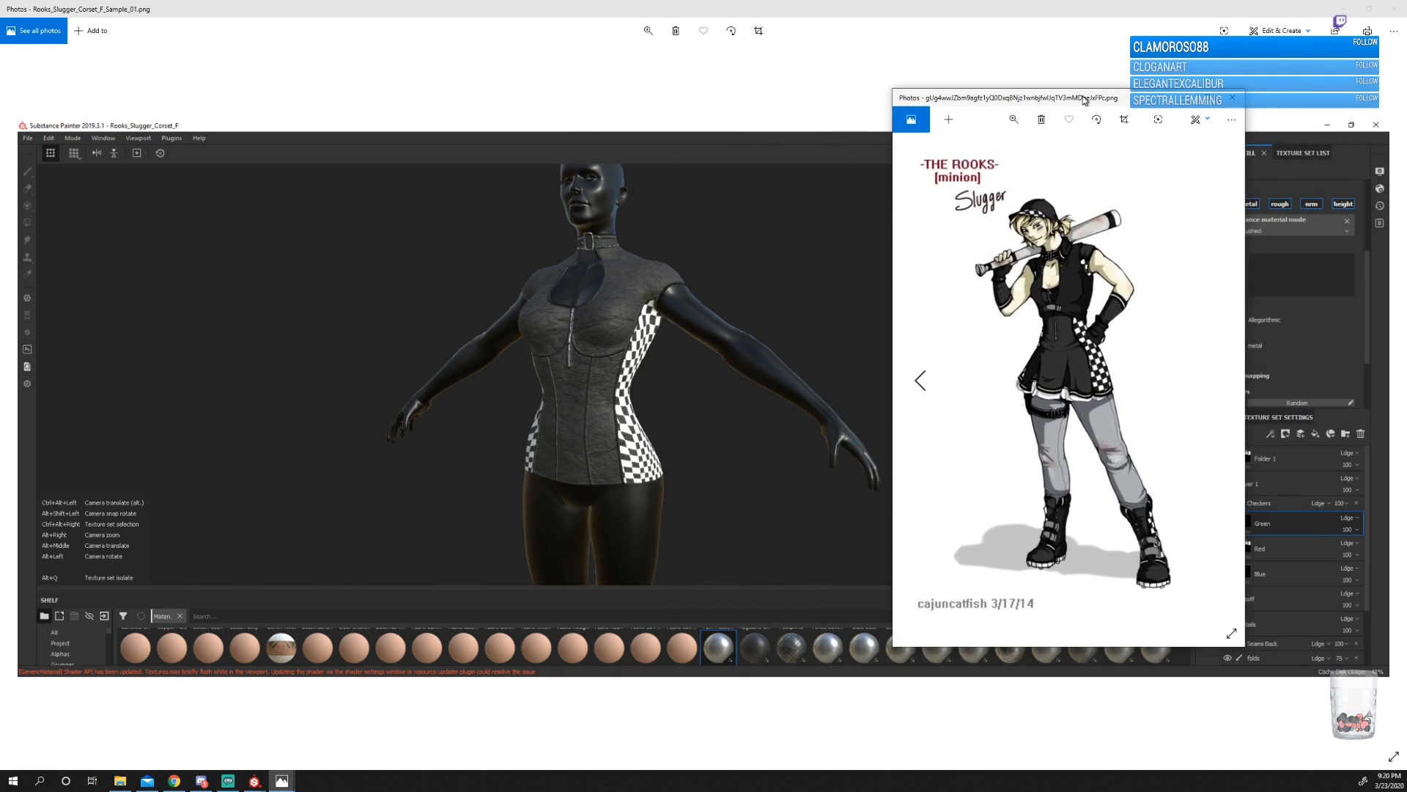
pyautogui.click(1368, 10)
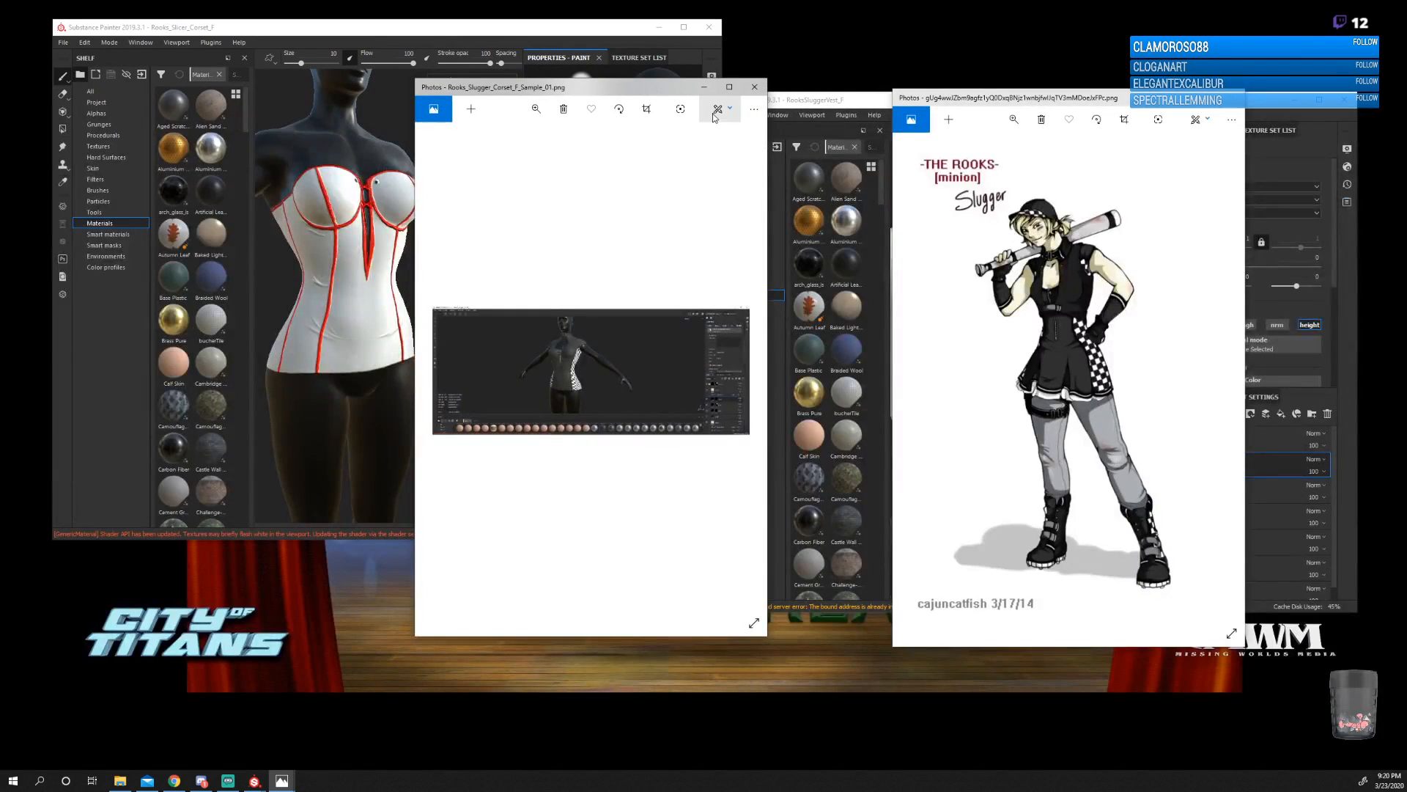
pyautogui.moveTo(649, 94); pyautogui.dragTo(601, 91)
pyautogui.click(659, 27)
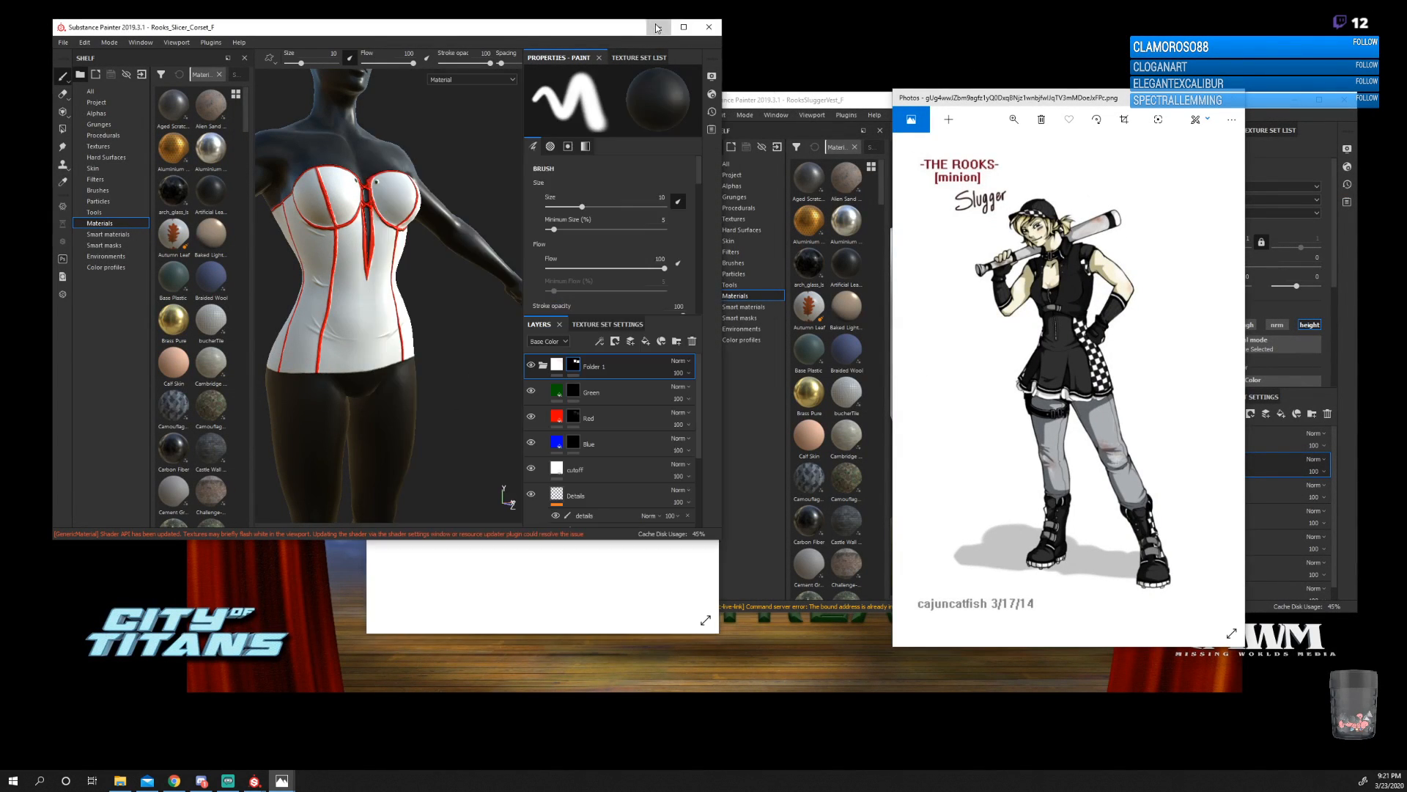
pyautogui.moveTo(740, 102)
pyautogui.mouseDown()
pyautogui.moveTo(568, 97)
pyautogui.moveTo(202, 157)
pyautogui.moveTo(213, 169)
pyautogui.mouseUp()
pyautogui.click(489, 82)
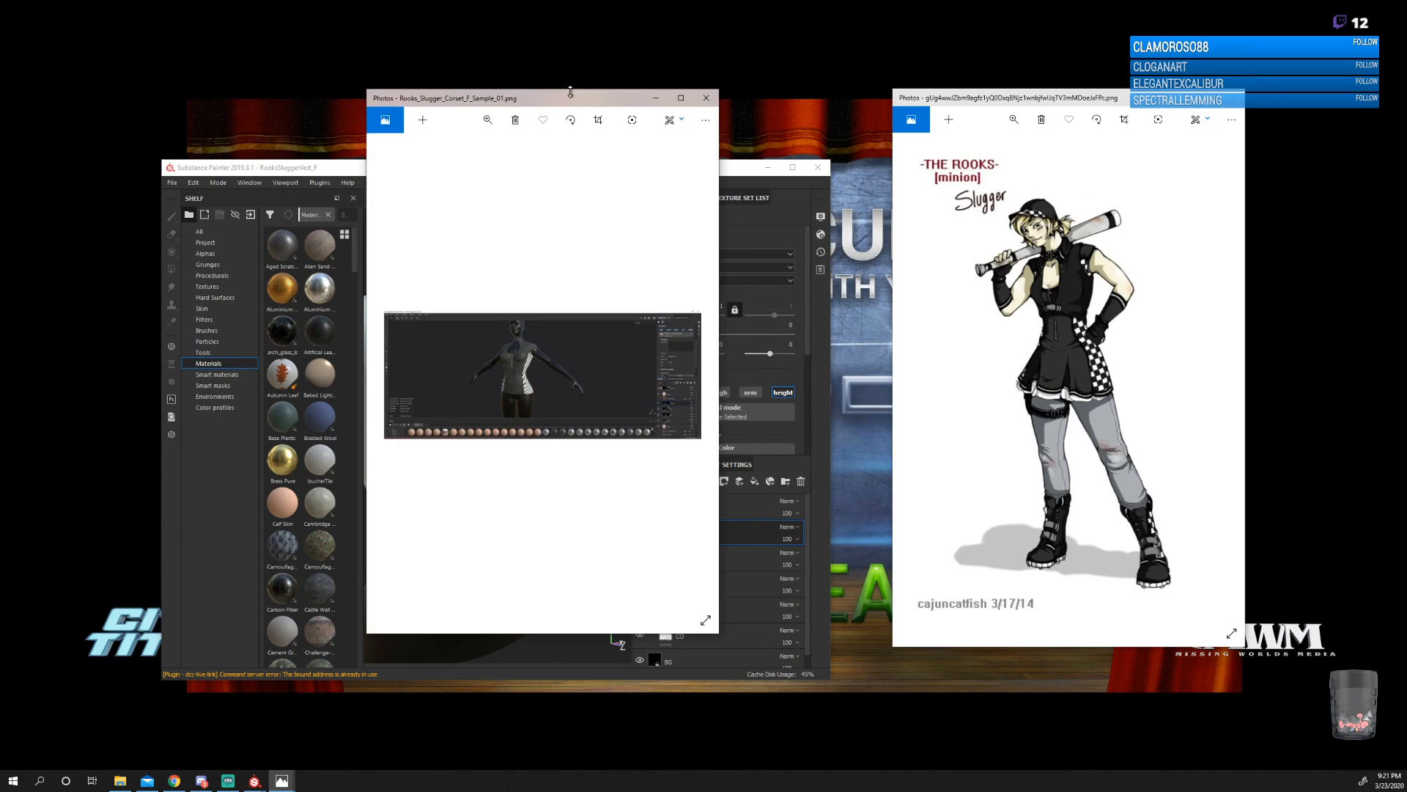
pyautogui.moveTo(536, 88); pyautogui.dragTo(914, 162)
pyautogui.moveTo(565, 163); pyautogui.dragTo(430, 5)
pyautogui.moveTo(831, 156)
pyautogui.mouseDown()
pyautogui.moveTo(622, 138)
pyautogui.moveTo(602, 66)
pyautogui.mouseUp()
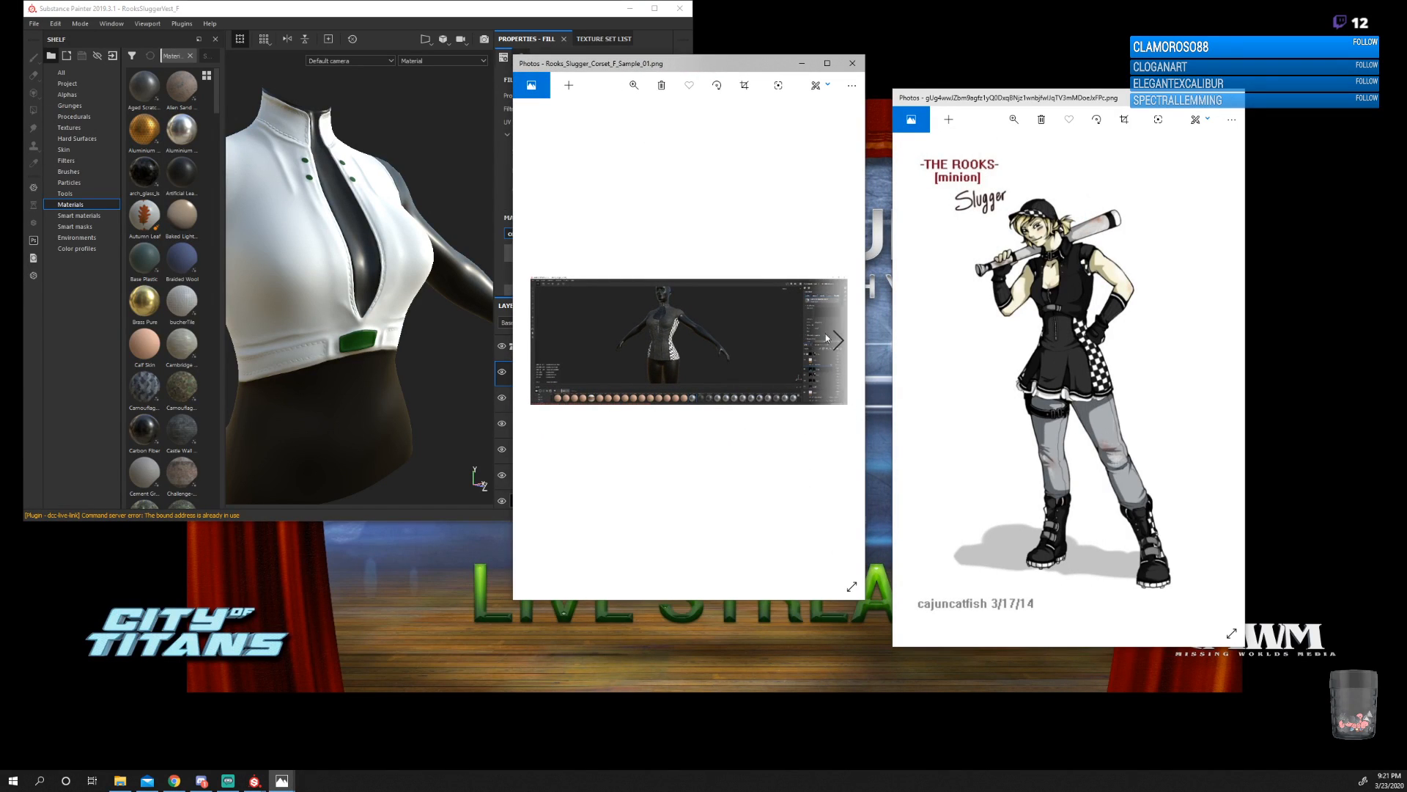
# Zoom the corset sample image to 65 and examine the upper torso up close.
pyautogui.click(634, 86)
pyautogui.moveTo(634, 114); pyautogui.dragTo(649, 114)
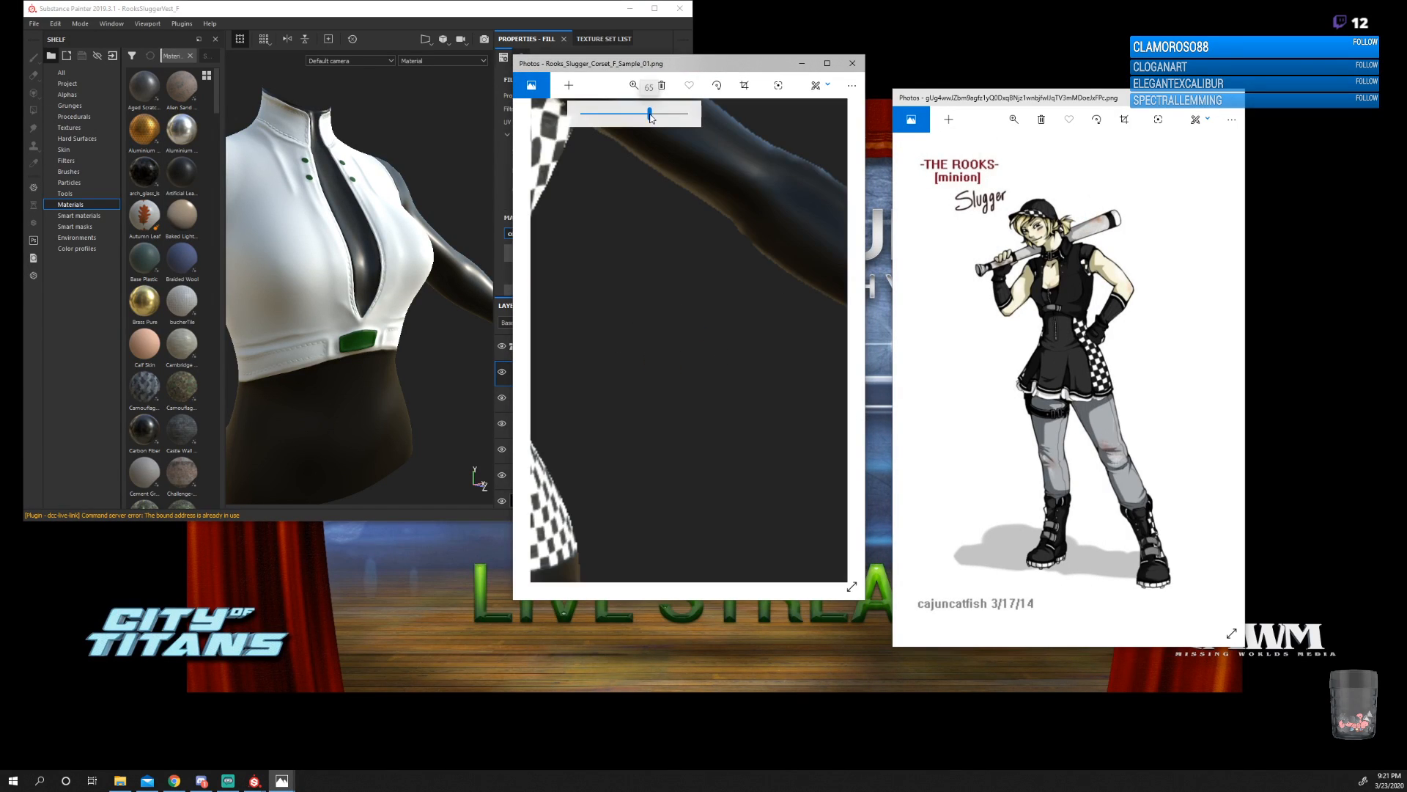
pyautogui.moveTo(627, 337); pyautogui.dragTo(792, 370)
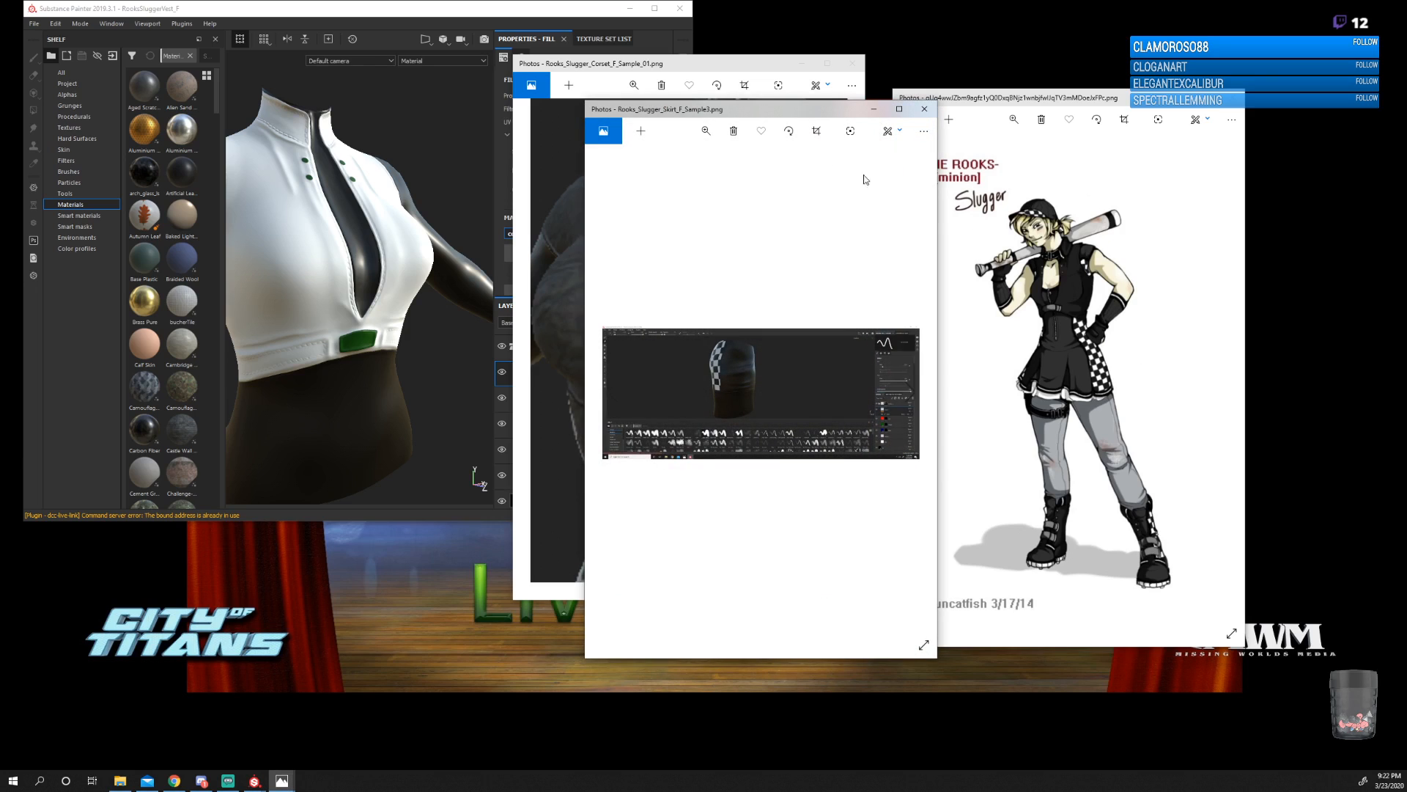
# Show Rooks_Slugger_Skirt_F_Sample3.png maximized, restore it, and place it in an enlarged window beside the Slugger concept art.
pyautogui.moveTo(770, 113); pyautogui.dragTo(706, 93)
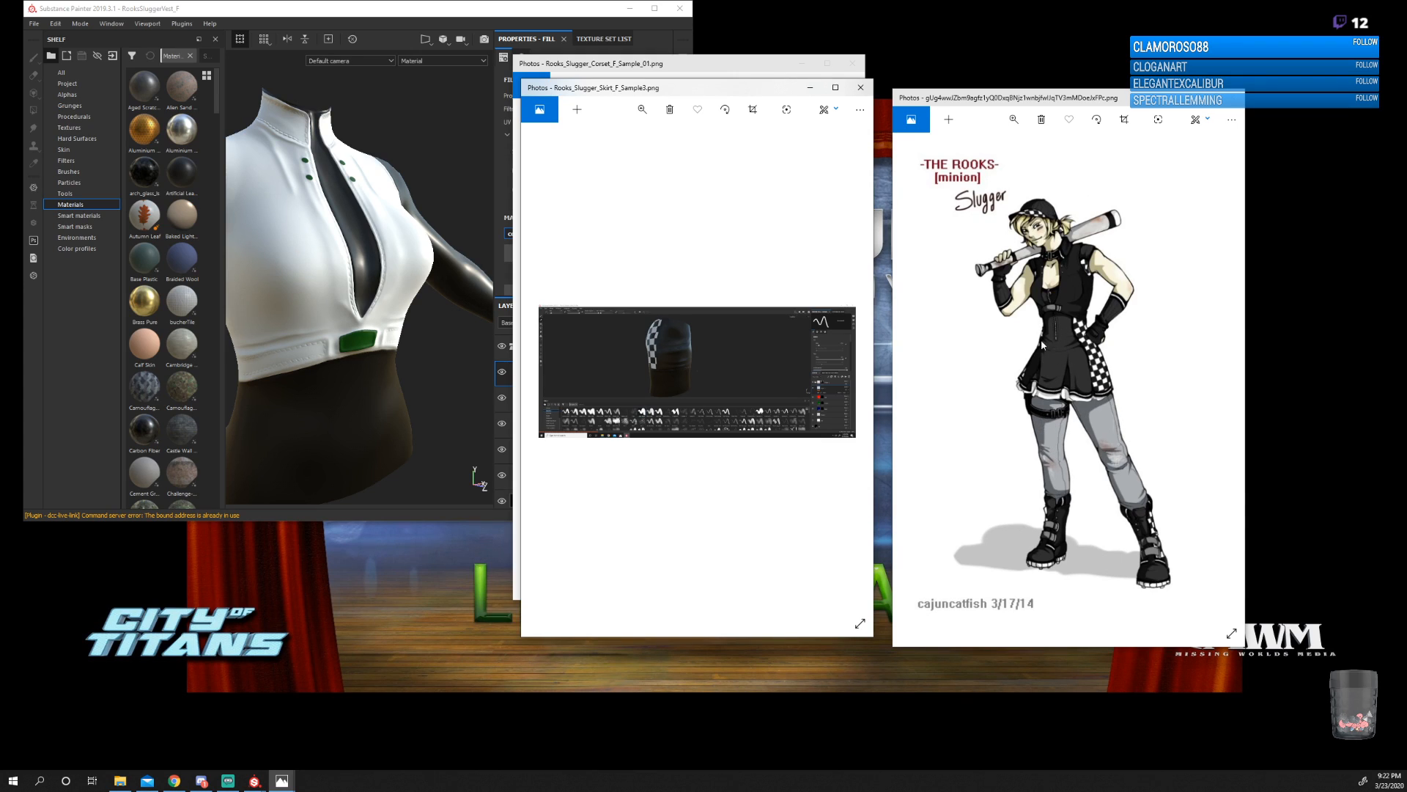
pyautogui.click(835, 88)
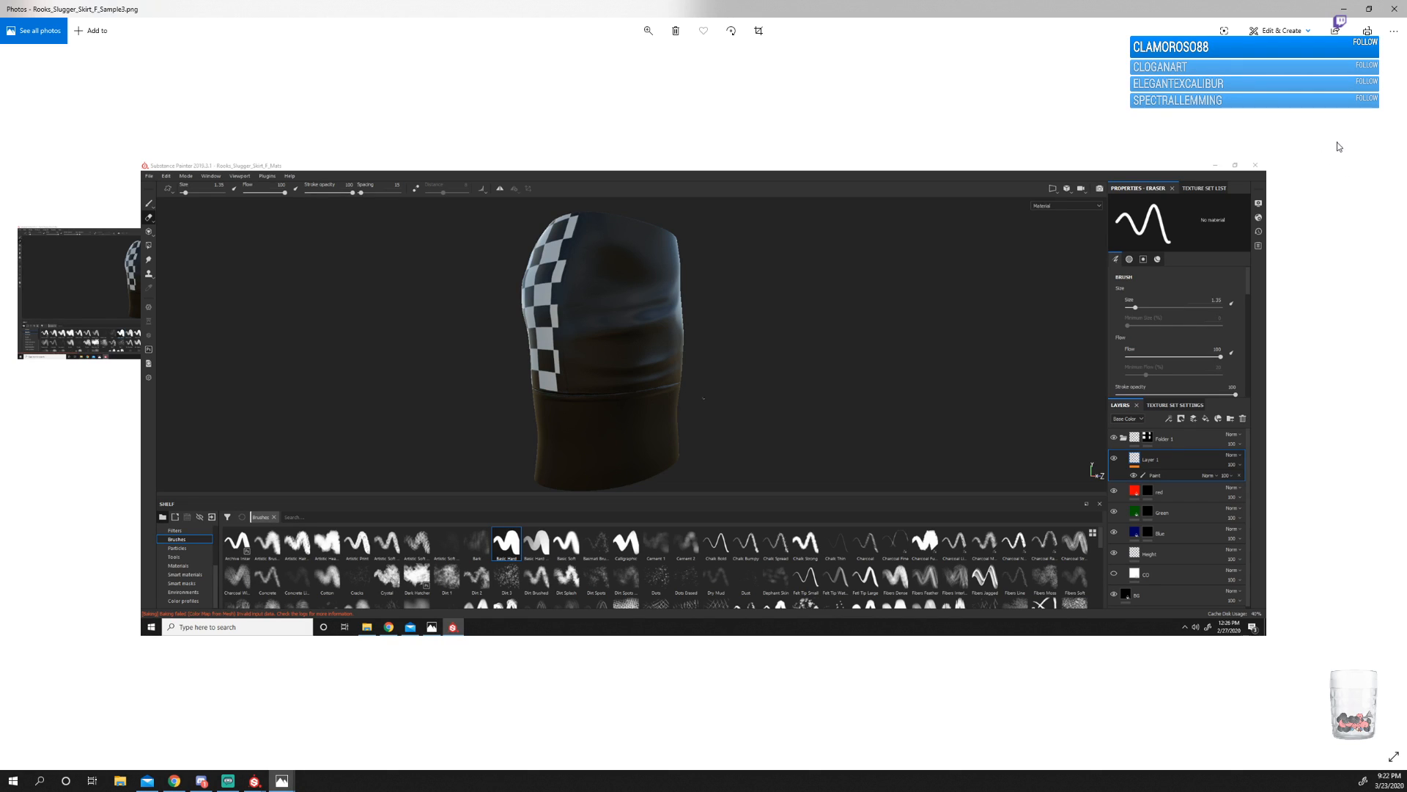
pyautogui.moveTo(905, 13); pyautogui.dragTo(1254, 139)
pyautogui.click(1075, 104)
pyautogui.moveTo(1076, 104); pyautogui.dragTo(825, 211)
pyautogui.moveTo(1177, 142); pyautogui.dragTo(1073, 39)
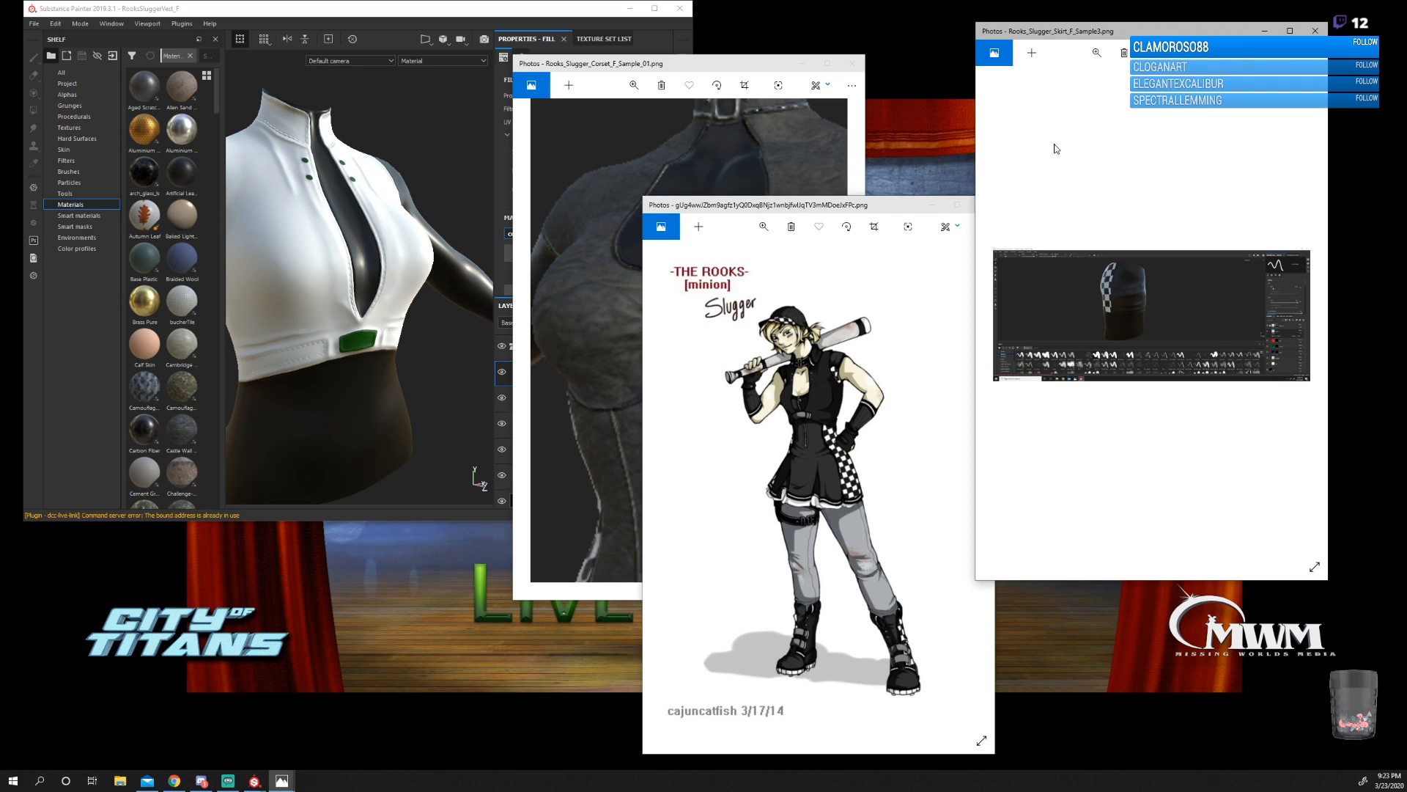
pyautogui.moveTo(1062, 32); pyautogui.dragTo(951, 17)
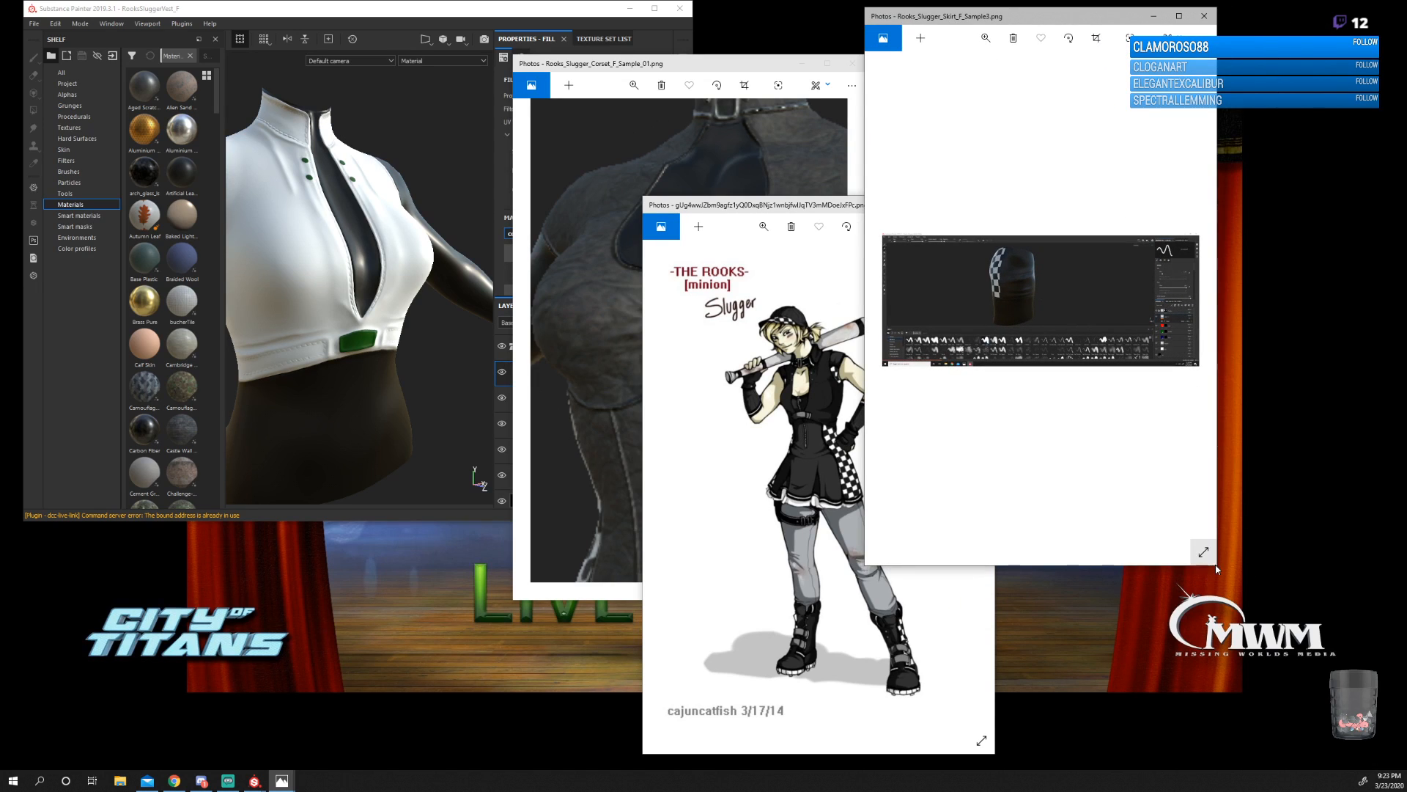
pyautogui.moveTo(1216, 569); pyautogui.dragTo(1402, 787)
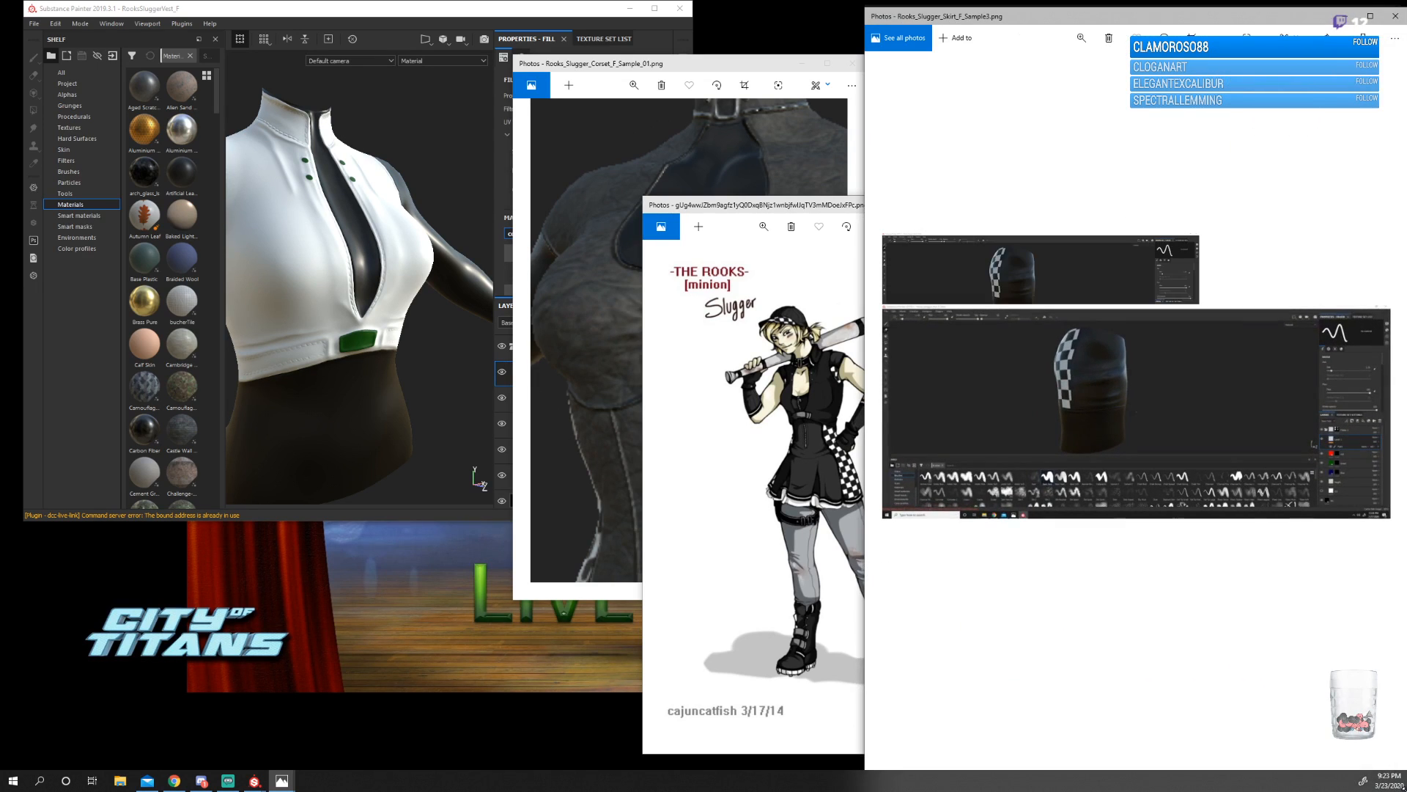
# Show the corset sample maximized, restore it, and present Choosing-a-workboot-7-600x269.jpg before minimizing that image.
pyautogui.click(826, 63)
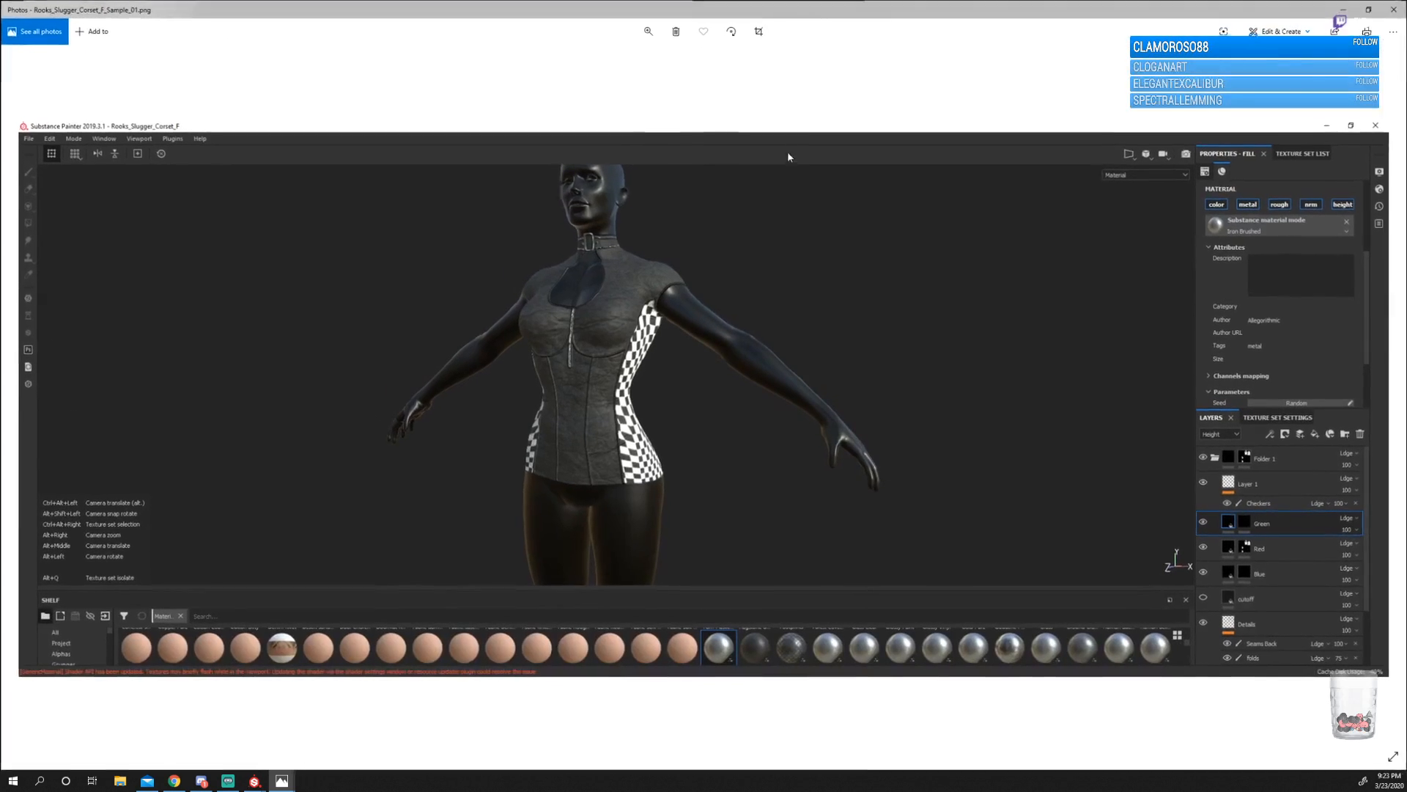
pyautogui.click(1366, 11)
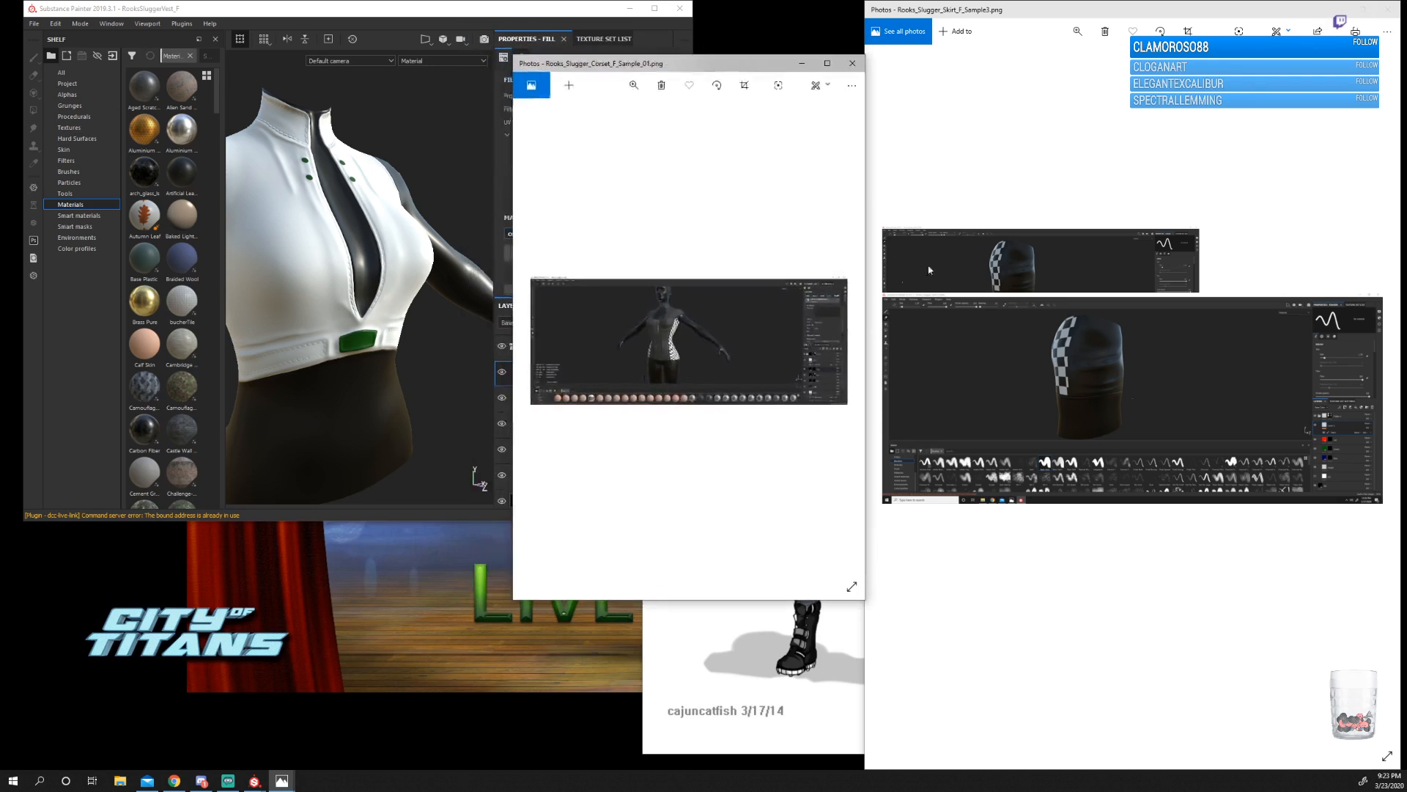
pyautogui.moveTo(791, 210); pyautogui.dragTo(628, 156)
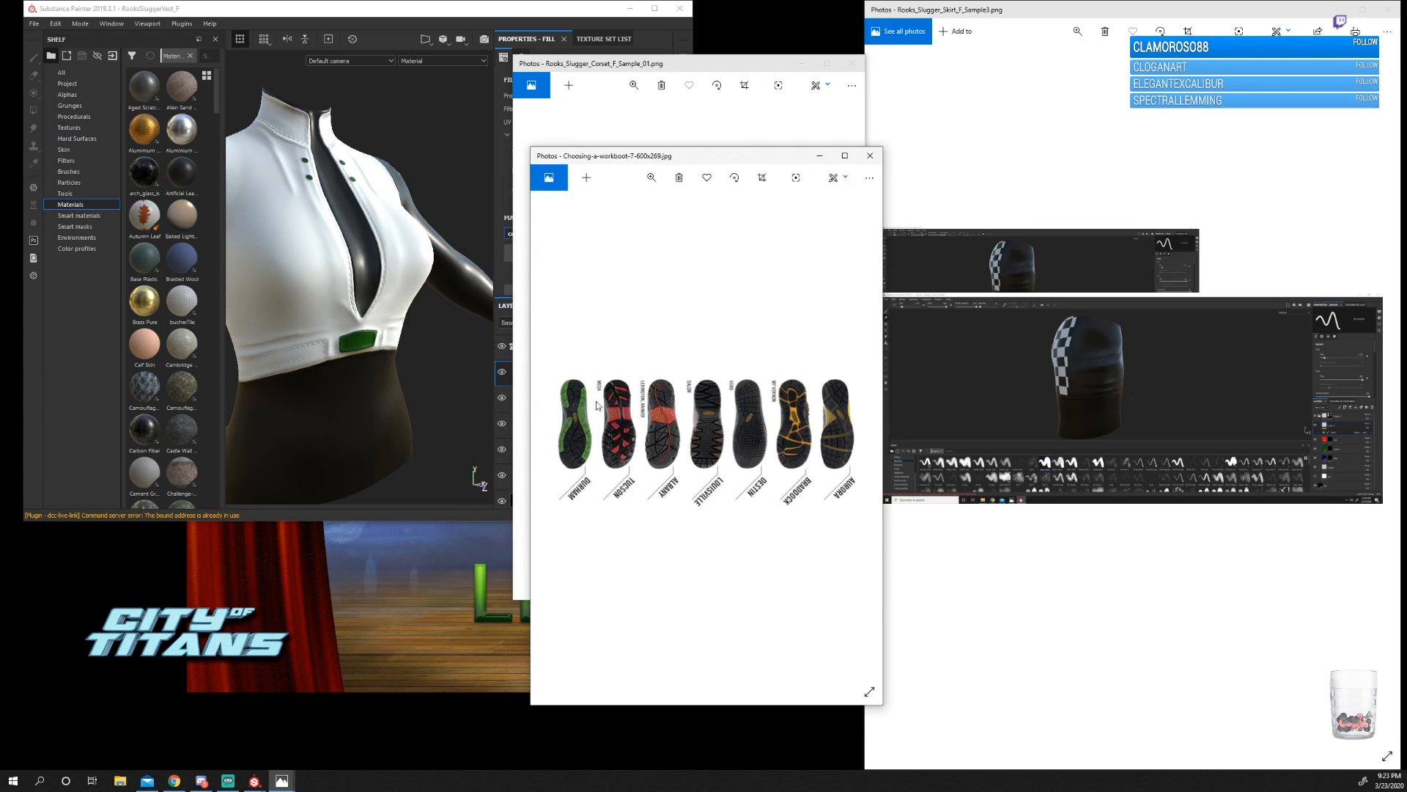
pyautogui.click(820, 156)
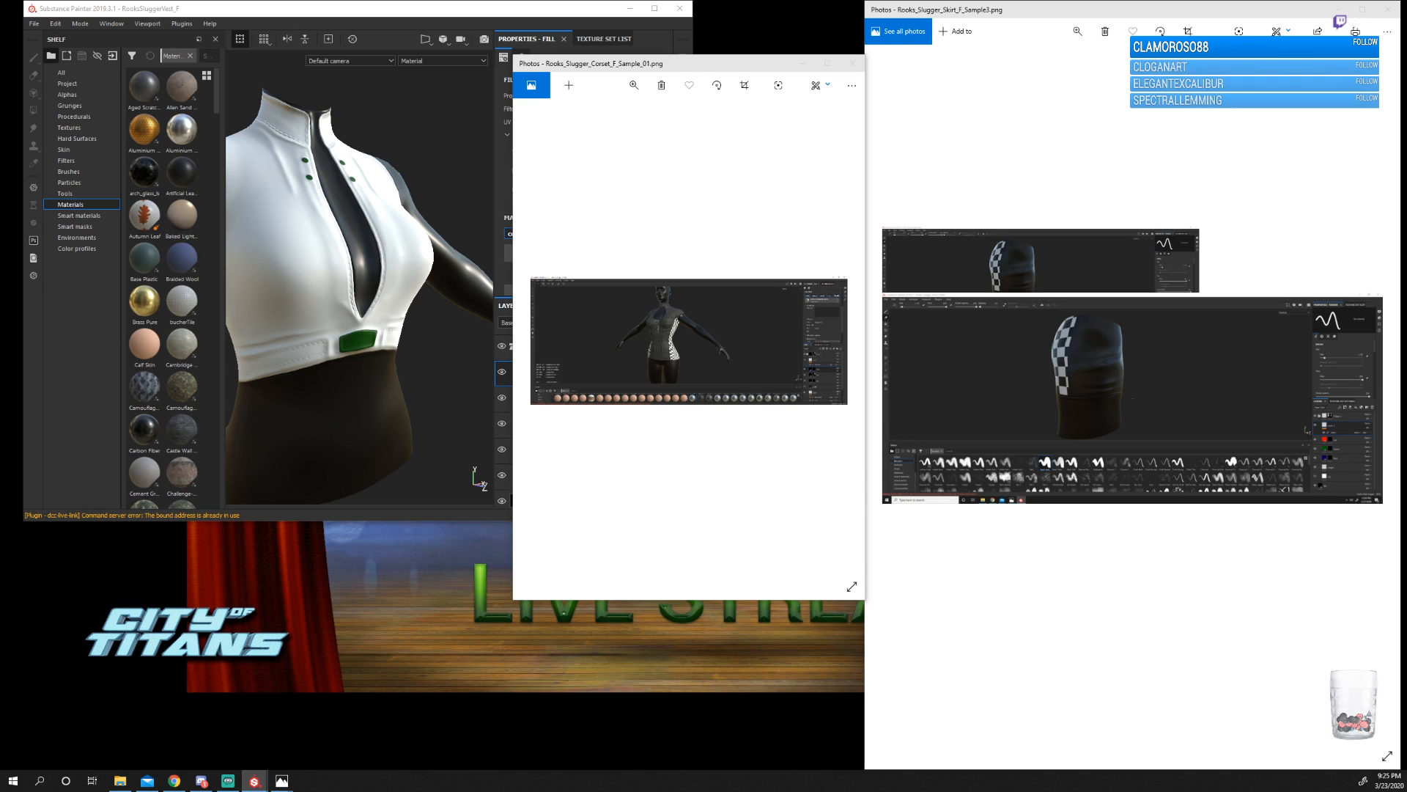
# Maximize the Rooks_Slugger_Boots_F_Mats project on the main screen and examine the boot's checkered side, straps and blue-patterned sole.
pyautogui.moveTo(1406, 151)
pyautogui.mouseDown()
pyautogui.moveTo(1403, 183)
pyautogui.moveTo(1062, 129)
pyautogui.moveTo(778, 129)
pyautogui.mouseUp()
pyautogui.doubleClick(778, 129)
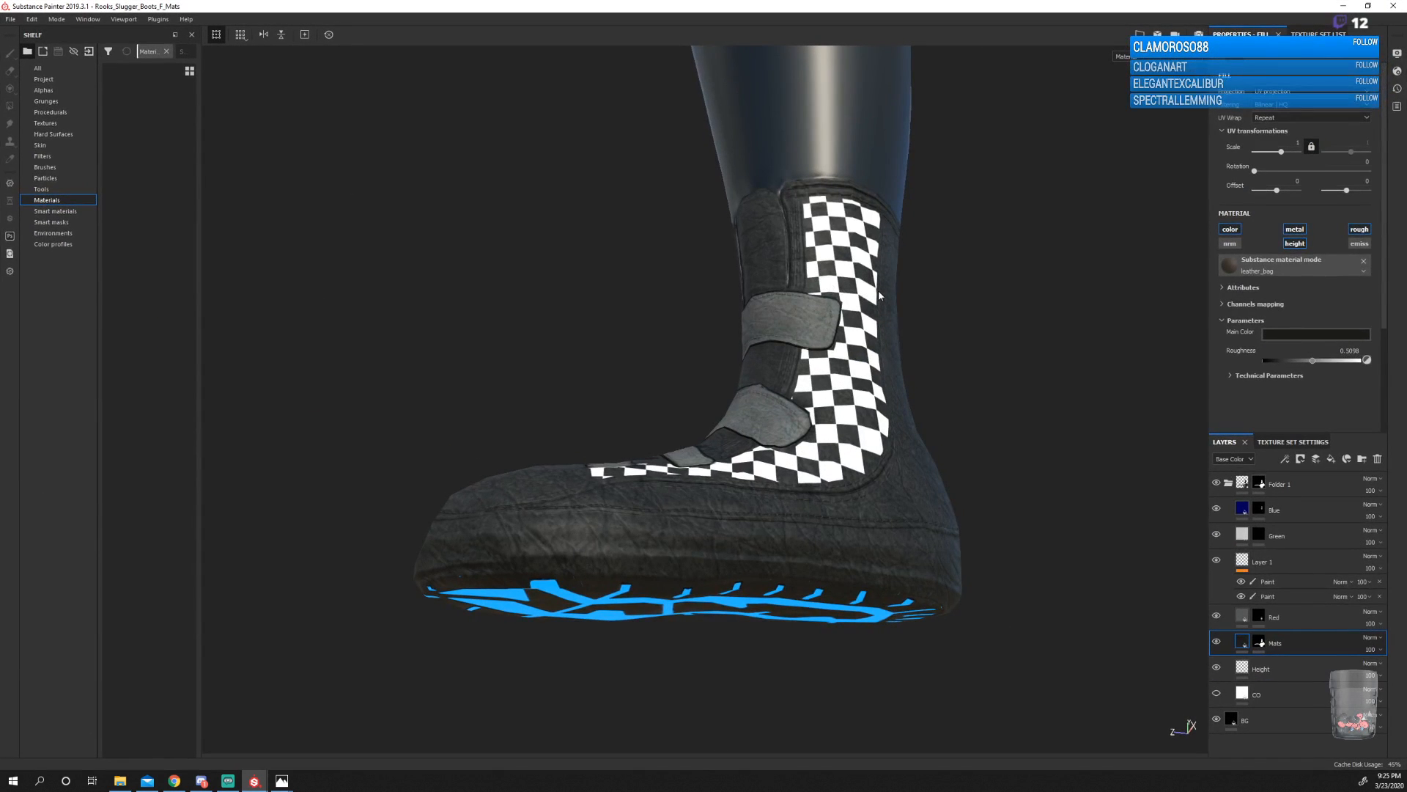
pyautogui.keyDown('alt'); pyautogui.moveTo(596, 304); pyautogui.dragTo(693, 386); pyautogui.keyUp('alt')
pyautogui.scroll(-3, 692, 386)
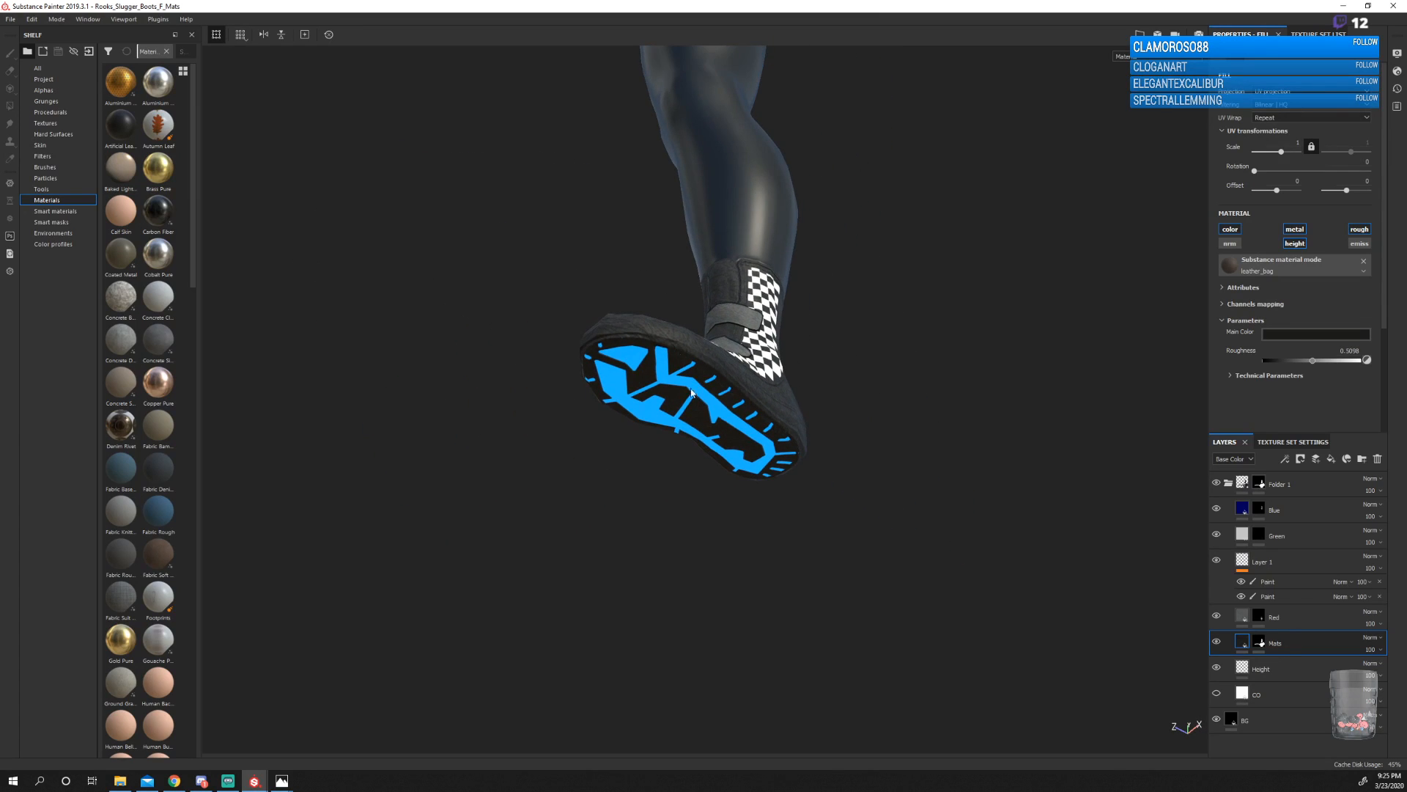
pyautogui.keyDown('alt'); pyautogui.moveTo(582, 260); pyautogui.dragTo(983, 450); pyautogui.keyUp('alt')
pyautogui.keyDown('alt'); pyautogui.moveTo(568, 493); pyautogui.dragTo(873, 460, button='middle'); pyautogui.keyUp('alt')
pyautogui.keyDown('alt'); pyautogui.moveTo(642, 480); pyautogui.dragTo(852, 478); pyautogui.keyUp('alt')
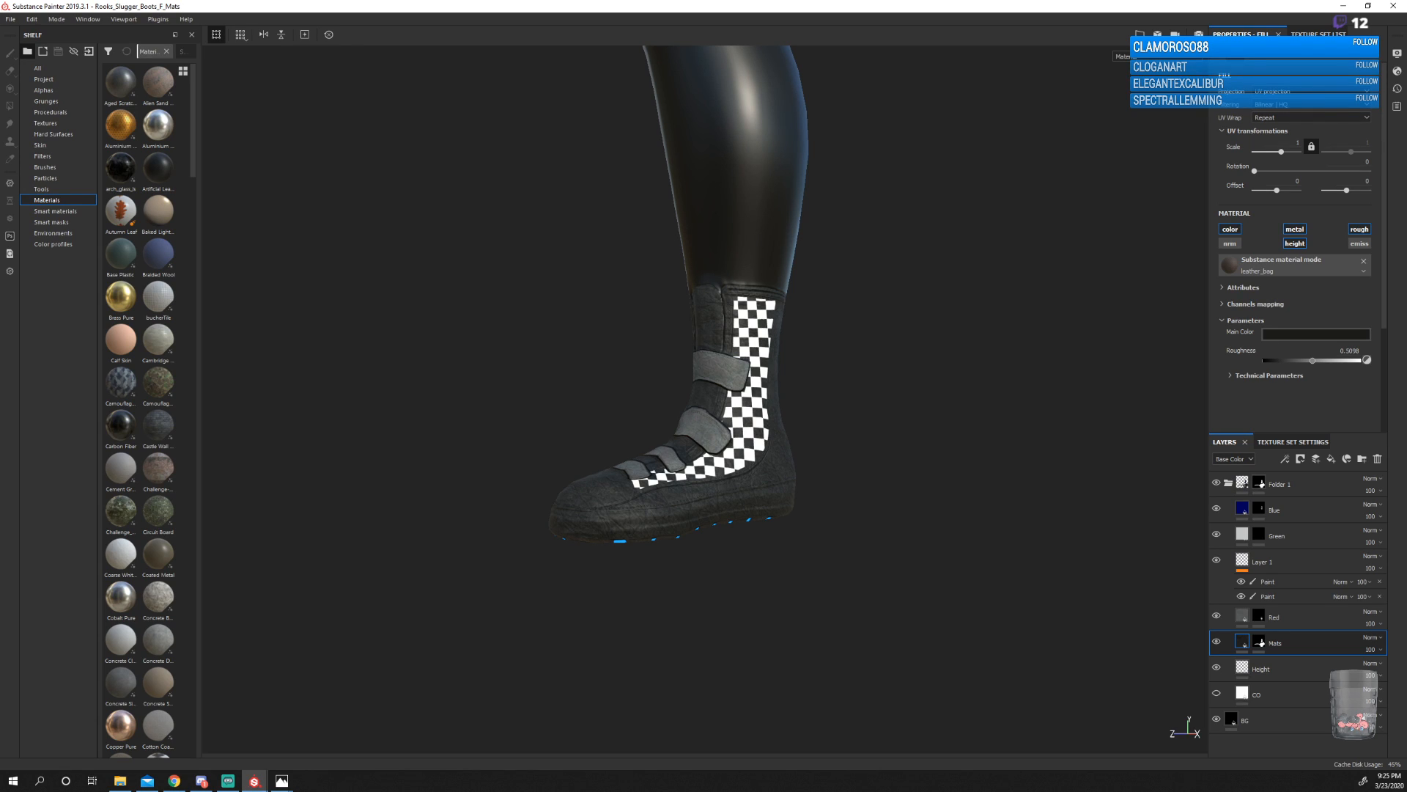
pyautogui.keyDown('alt'); pyautogui.moveTo(687, 509); pyautogui.dragTo(603, 424); pyautogui.keyUp('alt')
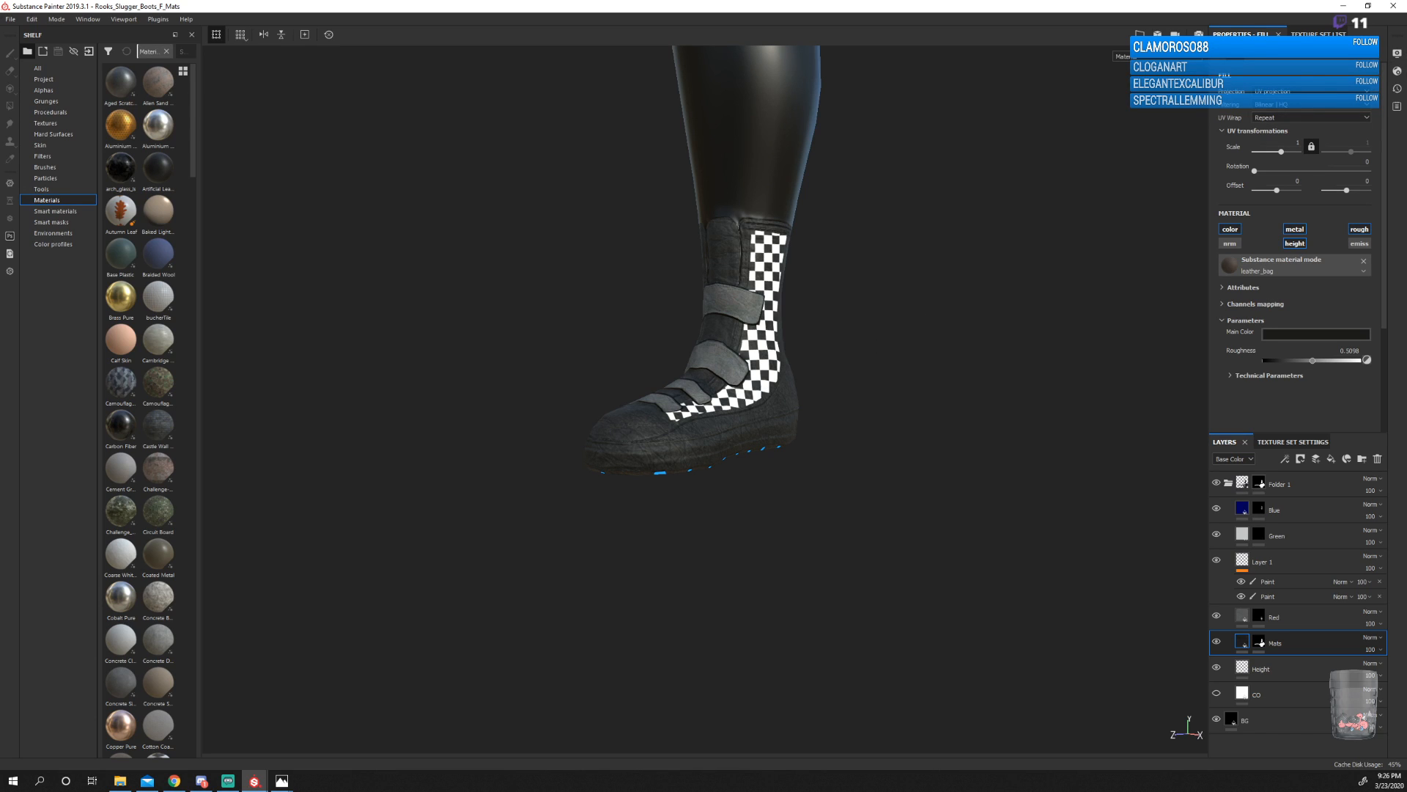
# Close the Slugger boots project, the skirt and corset sample images, and the RooksSluggerVest_F project.
pyautogui.hotkey('alt', 'Tab')
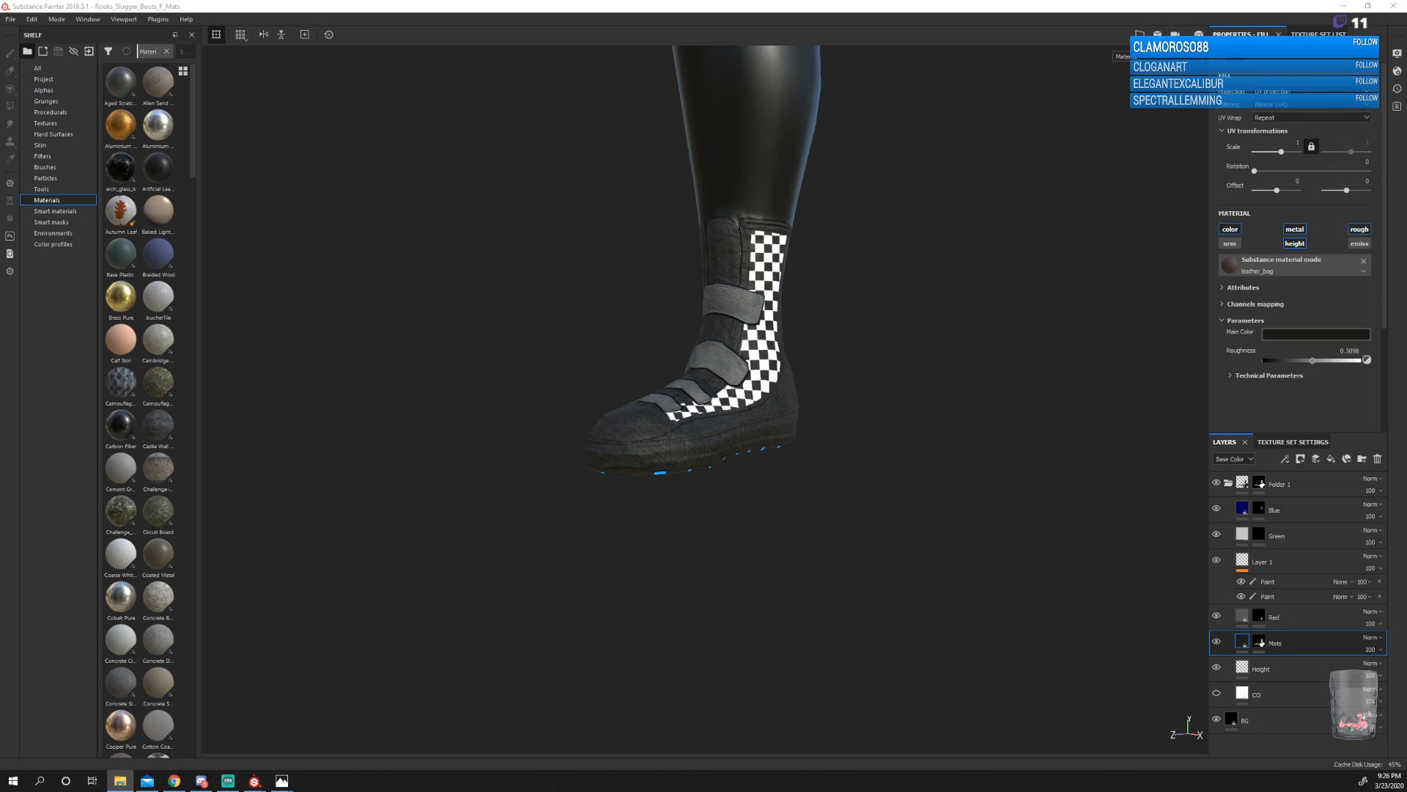
pyautogui.click(1385, 8)
pyautogui.click(685, 405)
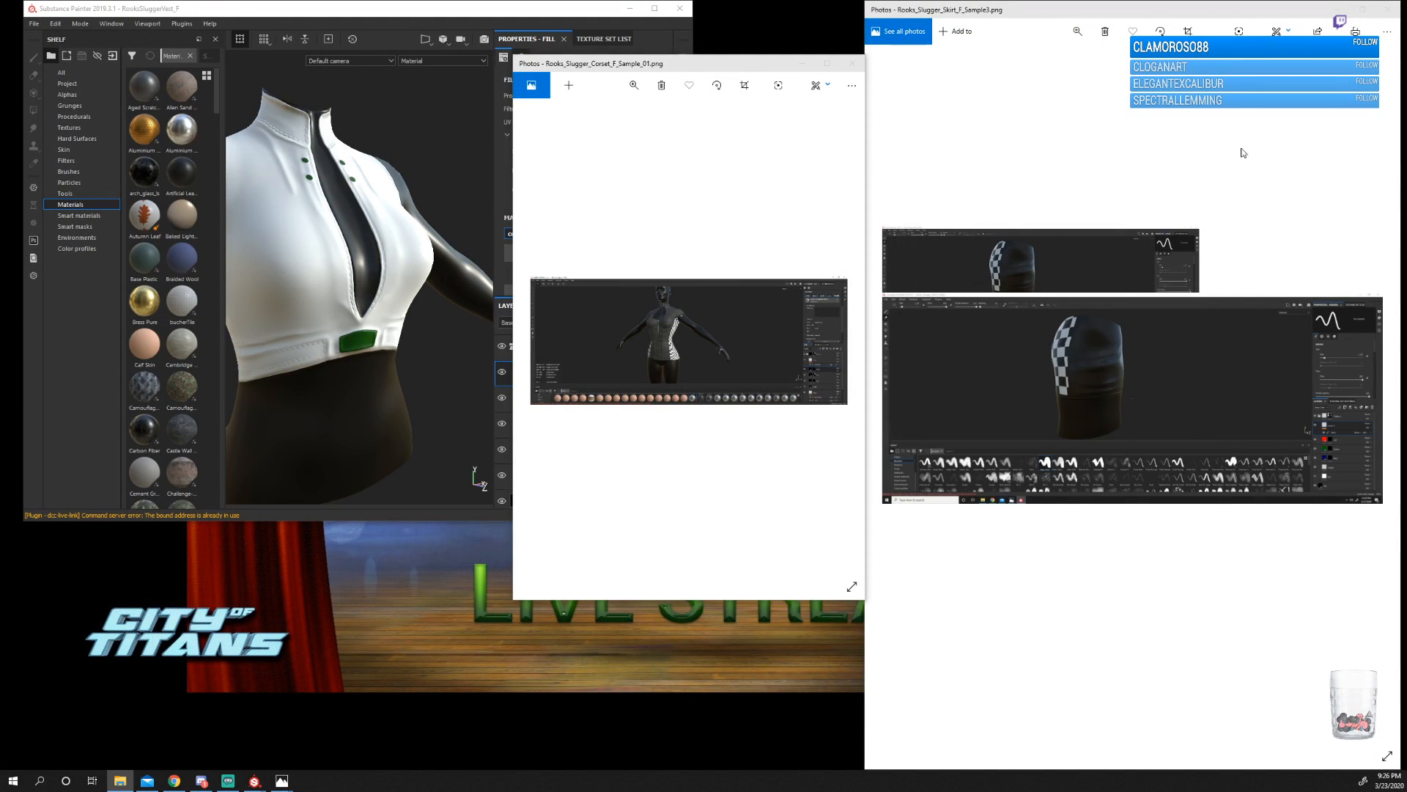
pyautogui.click(1387, 9)
pyautogui.click(849, 65)
pyautogui.click(680, 9)
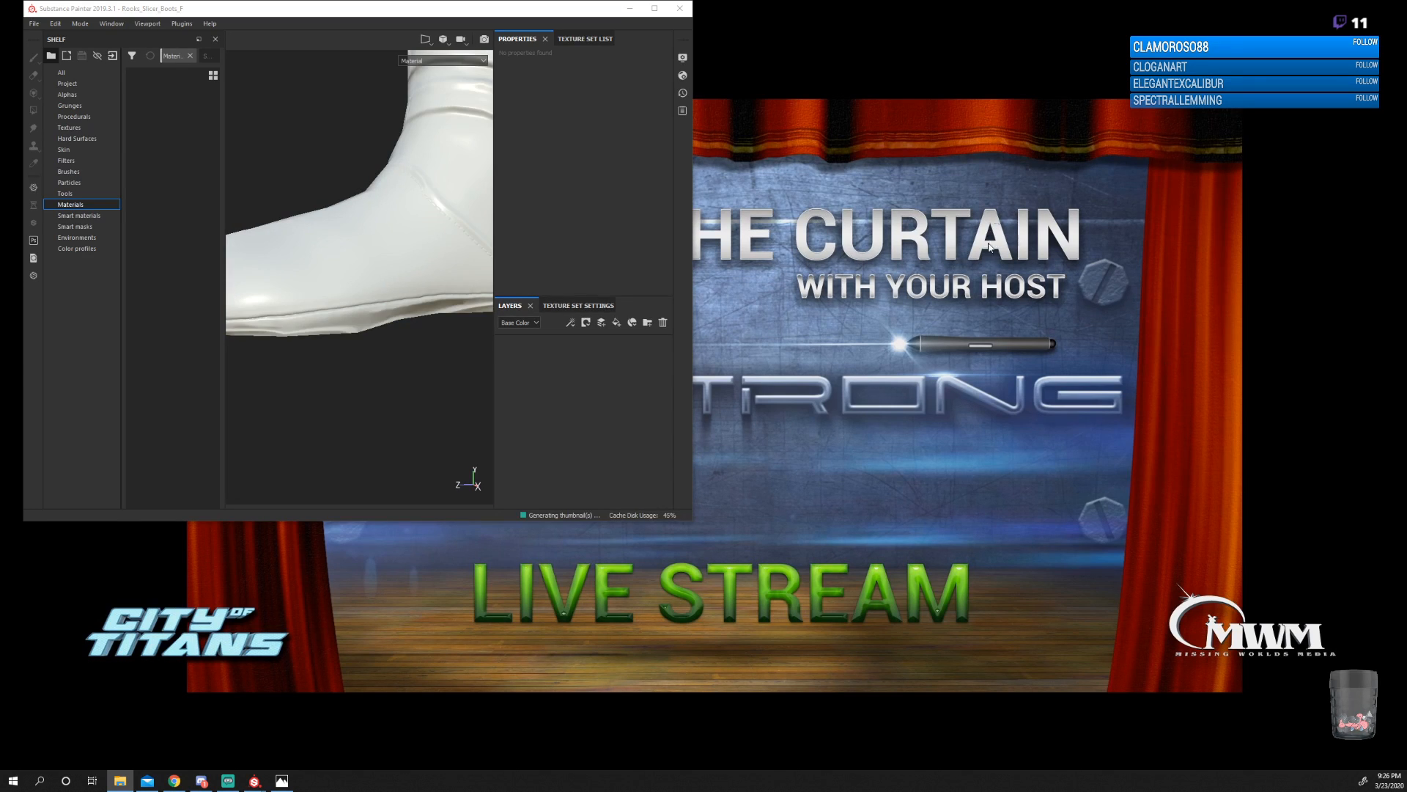
# Maximize the Rooks_Slicer_Boots_F project and examine the boot's foot, sole edge and full leg.
pyautogui.click(655, 8)
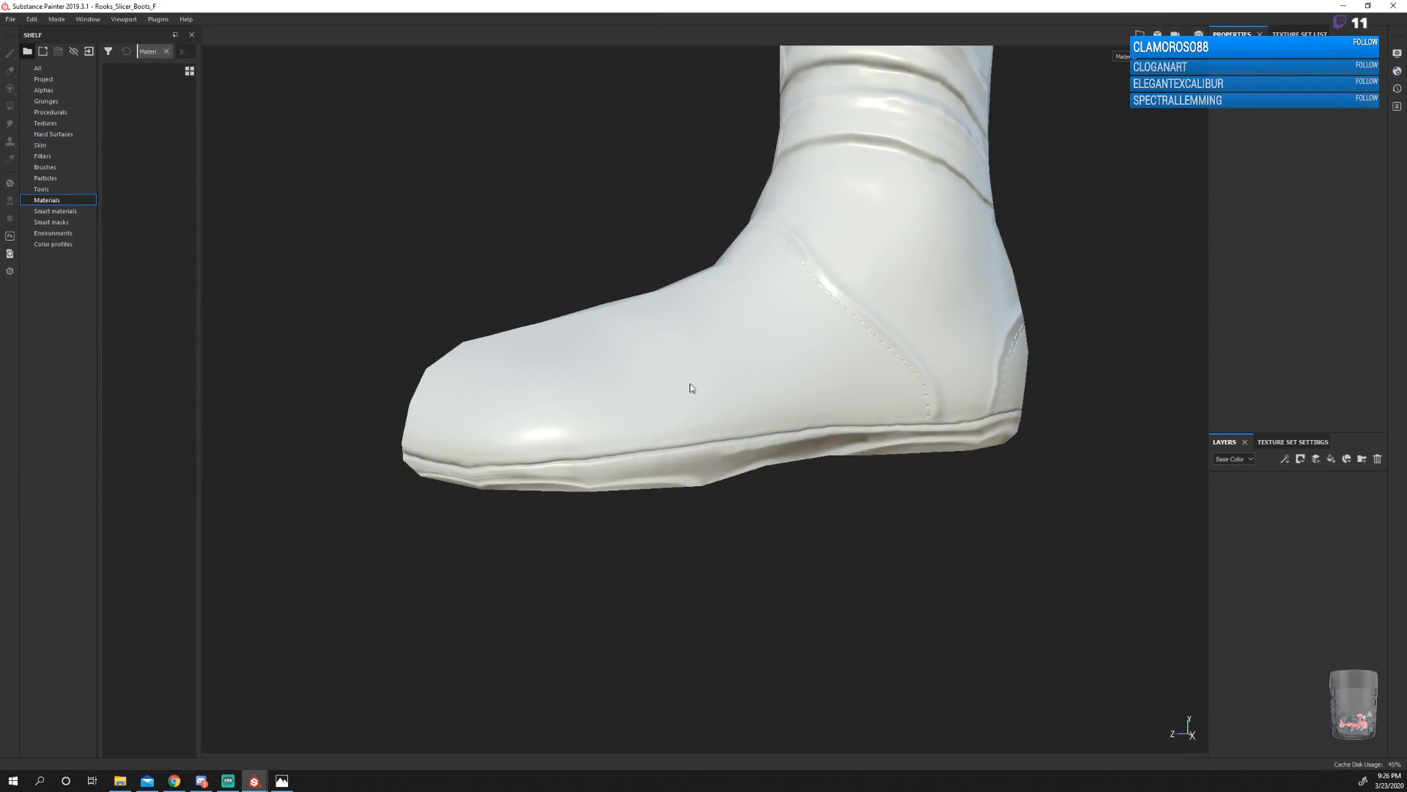
pyautogui.keyDown('alt'); pyautogui.moveTo(736, 478); pyautogui.dragTo(828, 434); pyautogui.keyUp('alt')
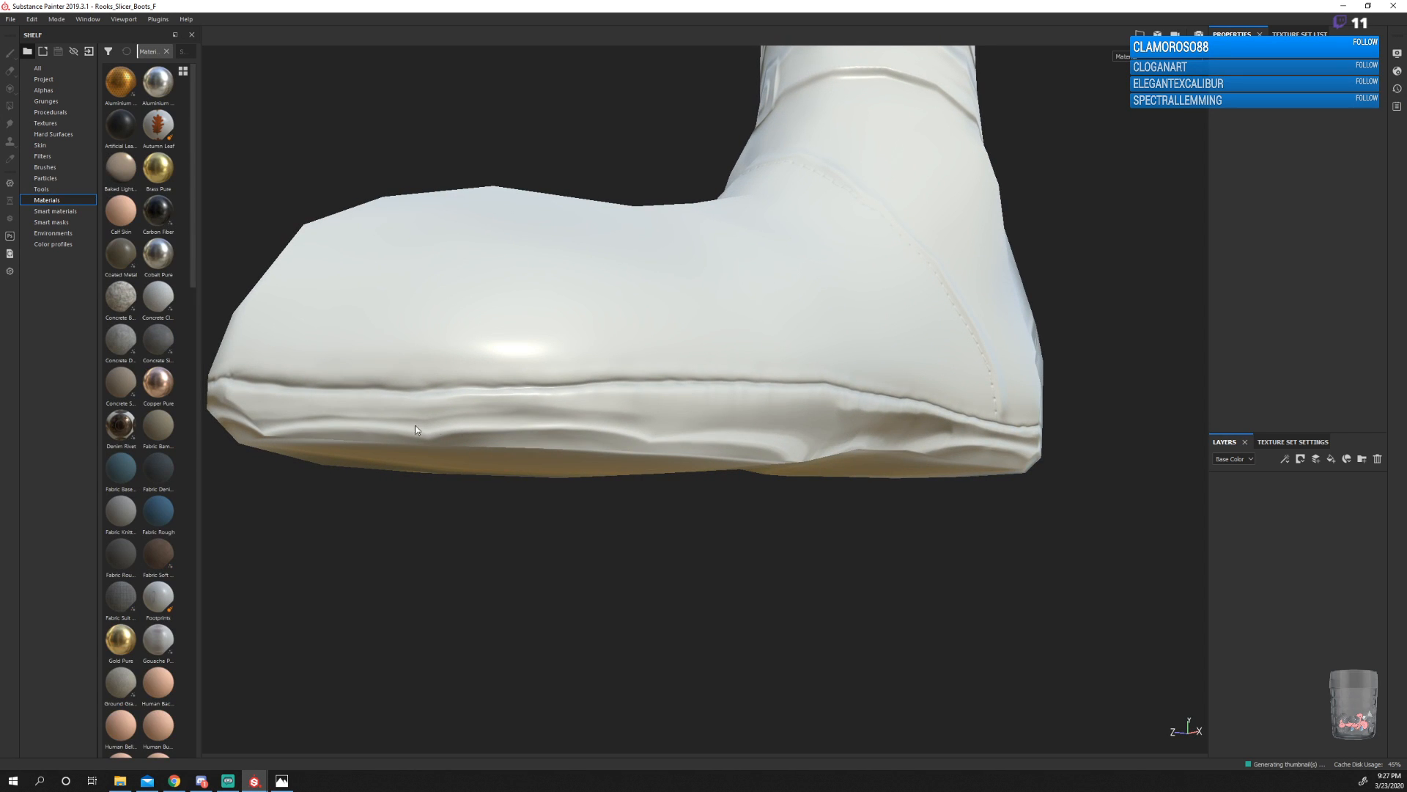
pyautogui.scroll(-5, 667, 469)
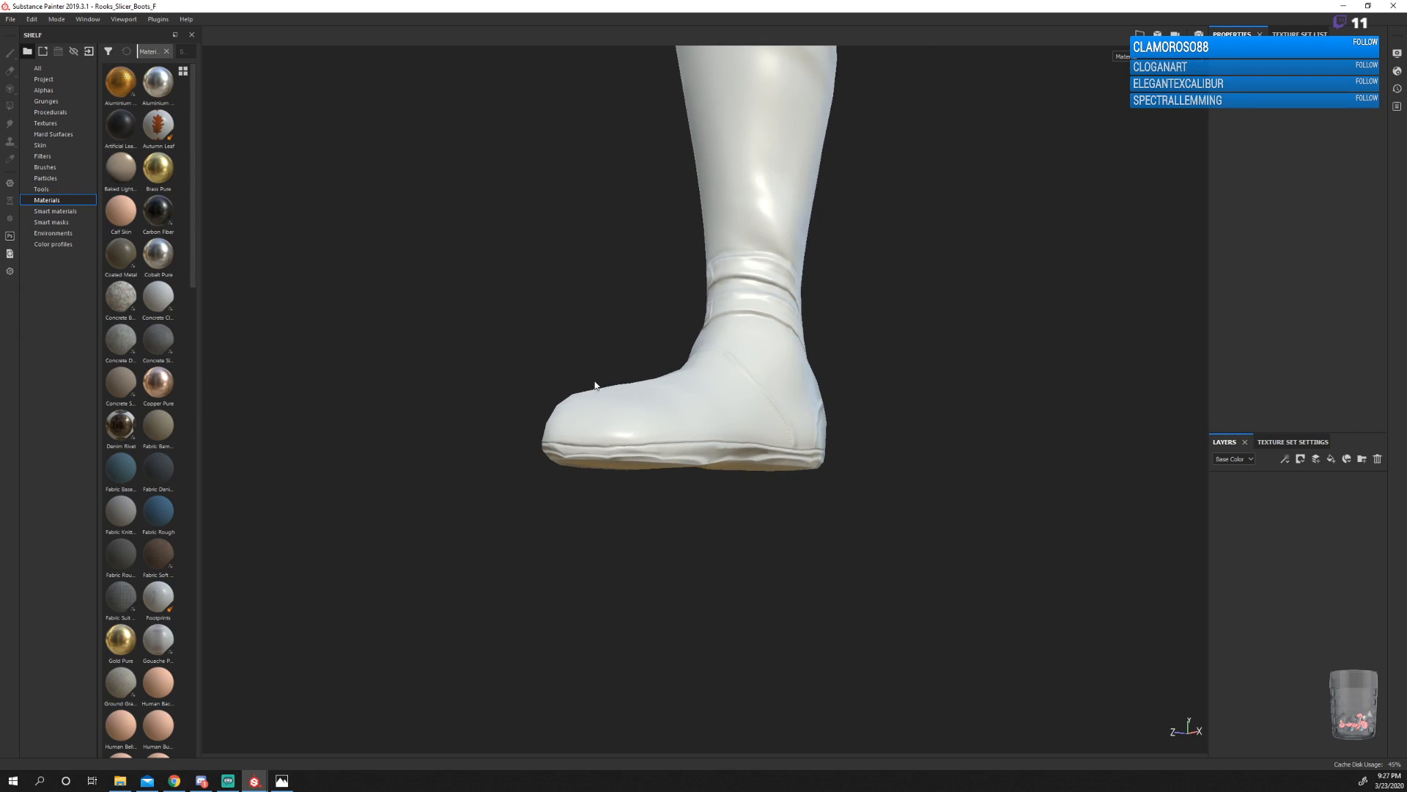
pyautogui.keyDown('alt'); pyautogui.moveTo(595, 386); pyautogui.dragTo(708, 498); pyautogui.keyUp('alt')
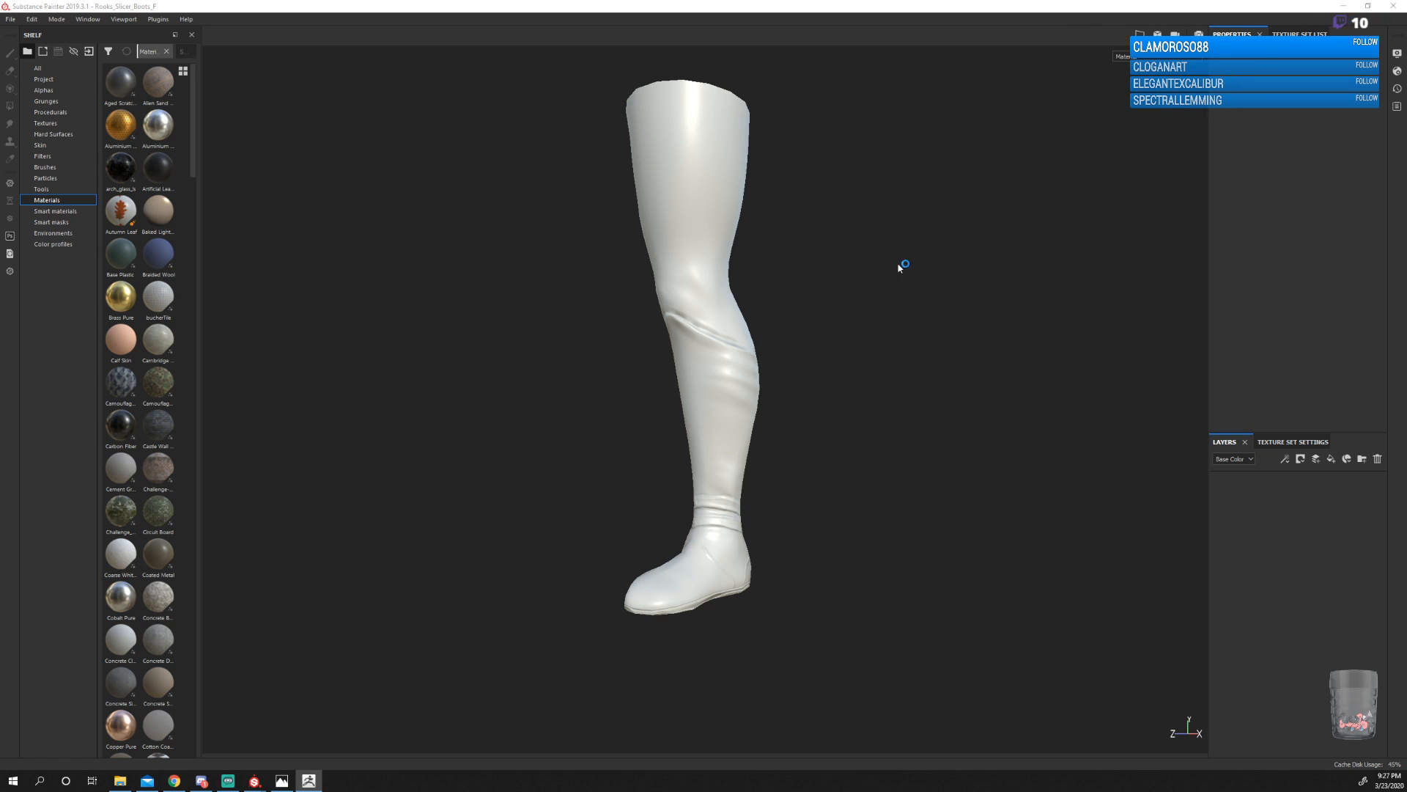
pyautogui.keyDown('alt'); pyautogui.moveTo(773, 522); pyautogui.dragTo(758, 478); pyautogui.keyUp('alt')
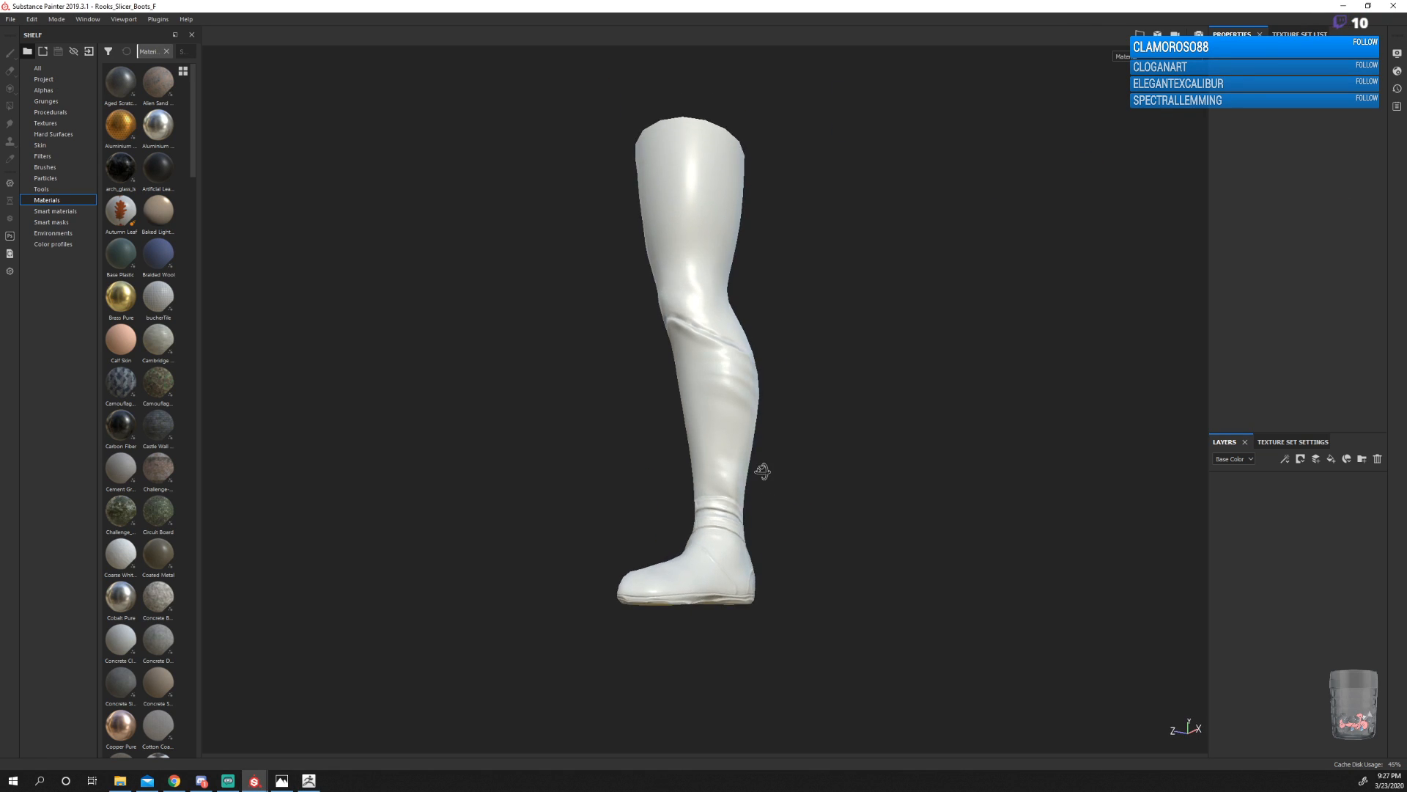
pyautogui.keyDown('alt'); pyautogui.moveTo(755, 628); pyautogui.dragTo(641, 496); pyautogui.keyUp('alt')
pyautogui.keyDown('alt'); pyautogui.moveTo(833, 577); pyautogui.dragTo(826, 477, button='middle'); pyautogui.keyUp('alt')
pyautogui.scroll(-1, 827, 476)
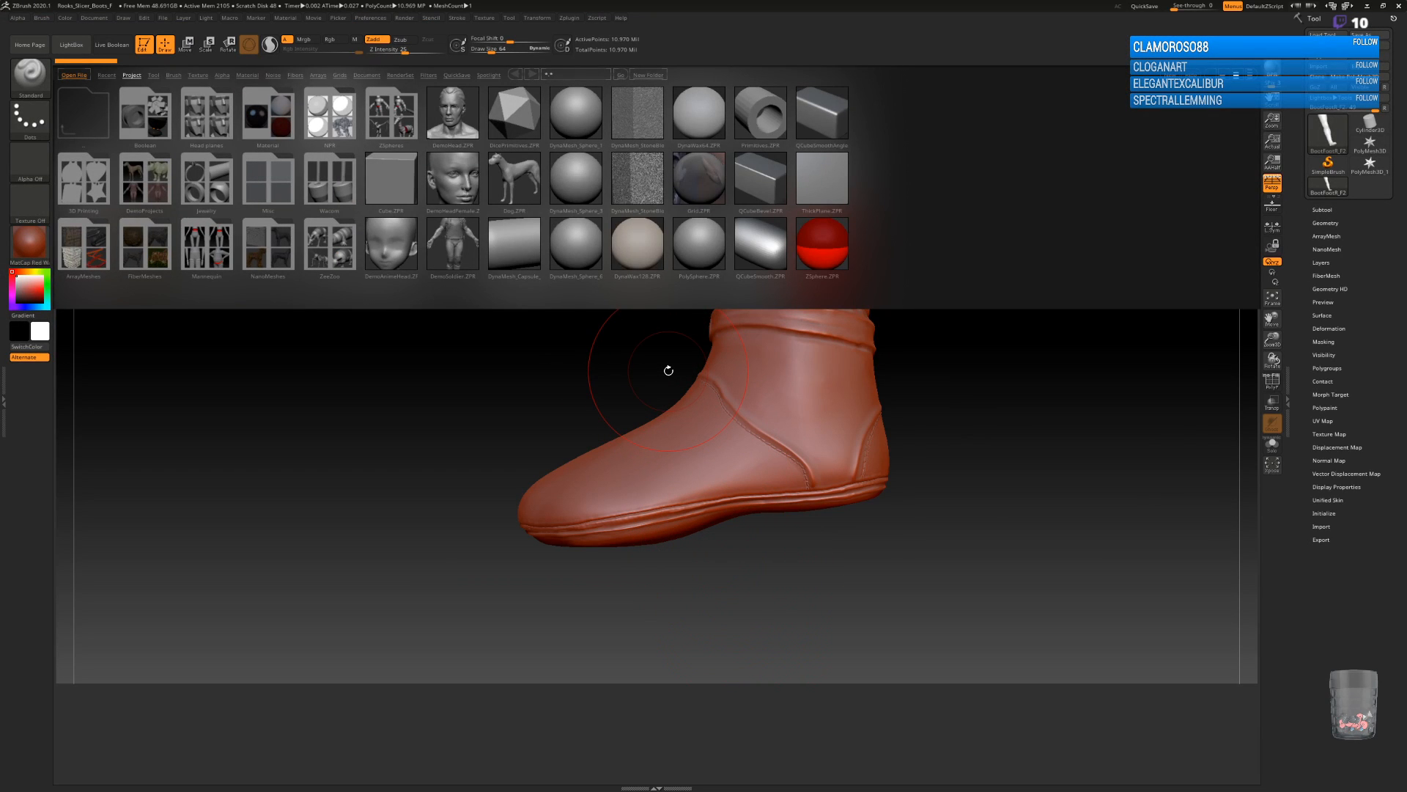
# Examine the Slicer boot sculpt's foot and sole in ZBrush, and compare it with the Substance Painter version.
pyautogui.keyDown('alt'); pyautogui.moveTo(656, 590); pyautogui.dragTo(618, 573); pyautogui.keyUp('alt')
pyautogui.moveTo(911, 509); pyautogui.dragTo(871, 442)
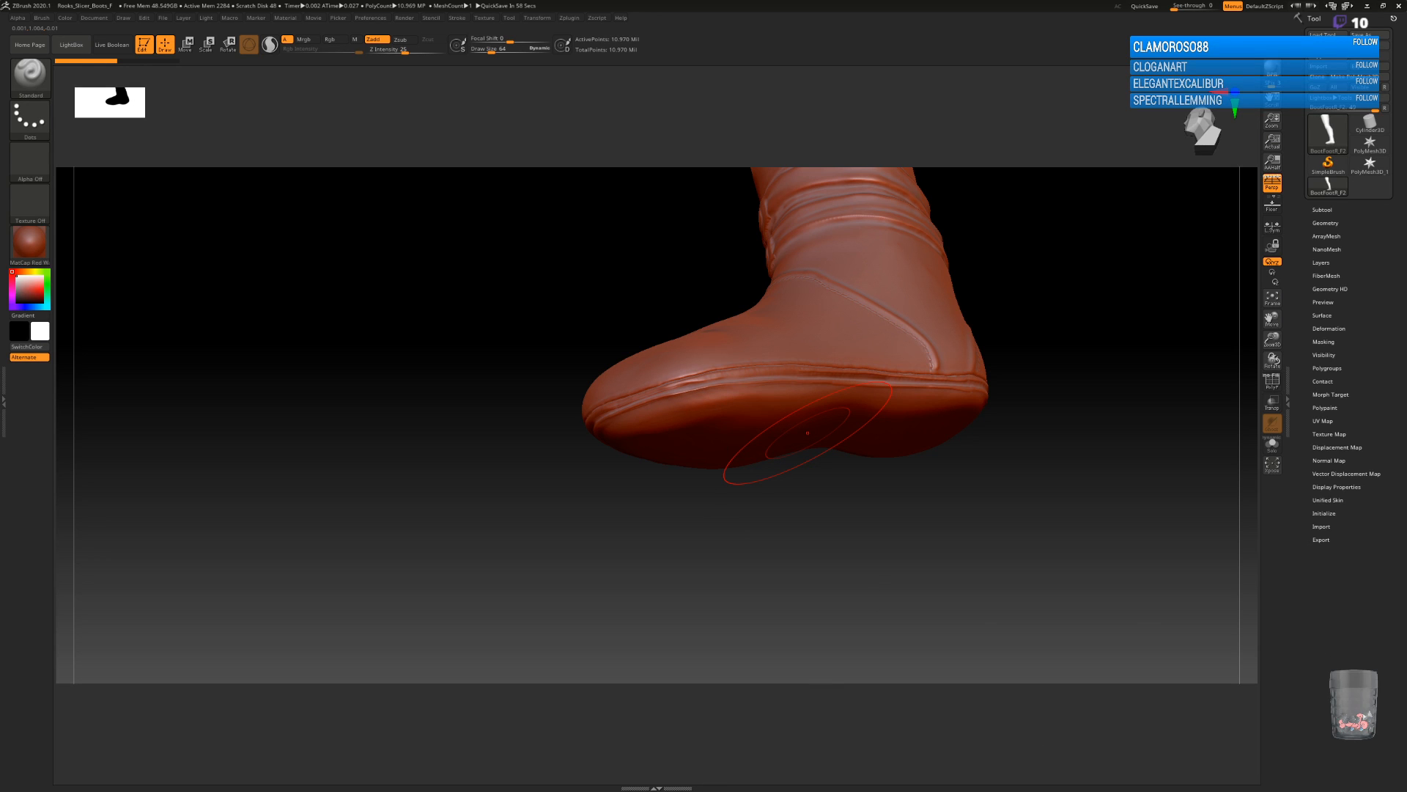
pyautogui.hotkey('alt', 'Tab')
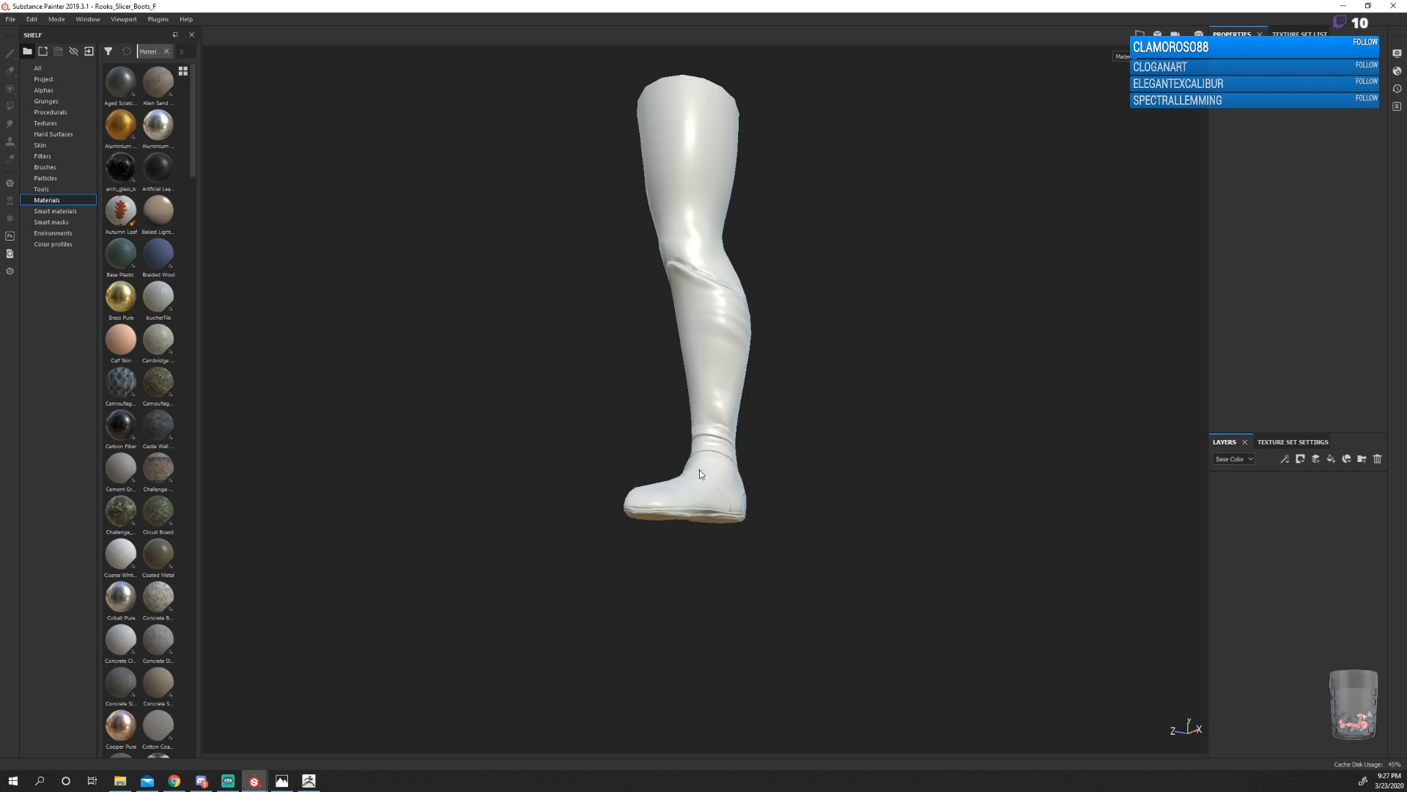
pyautogui.scroll(5, 671, 516)
pyautogui.keyDown('alt'); pyautogui.moveTo(480, 556); pyautogui.dragTo(456, 609); pyautogui.keyUp('alt')
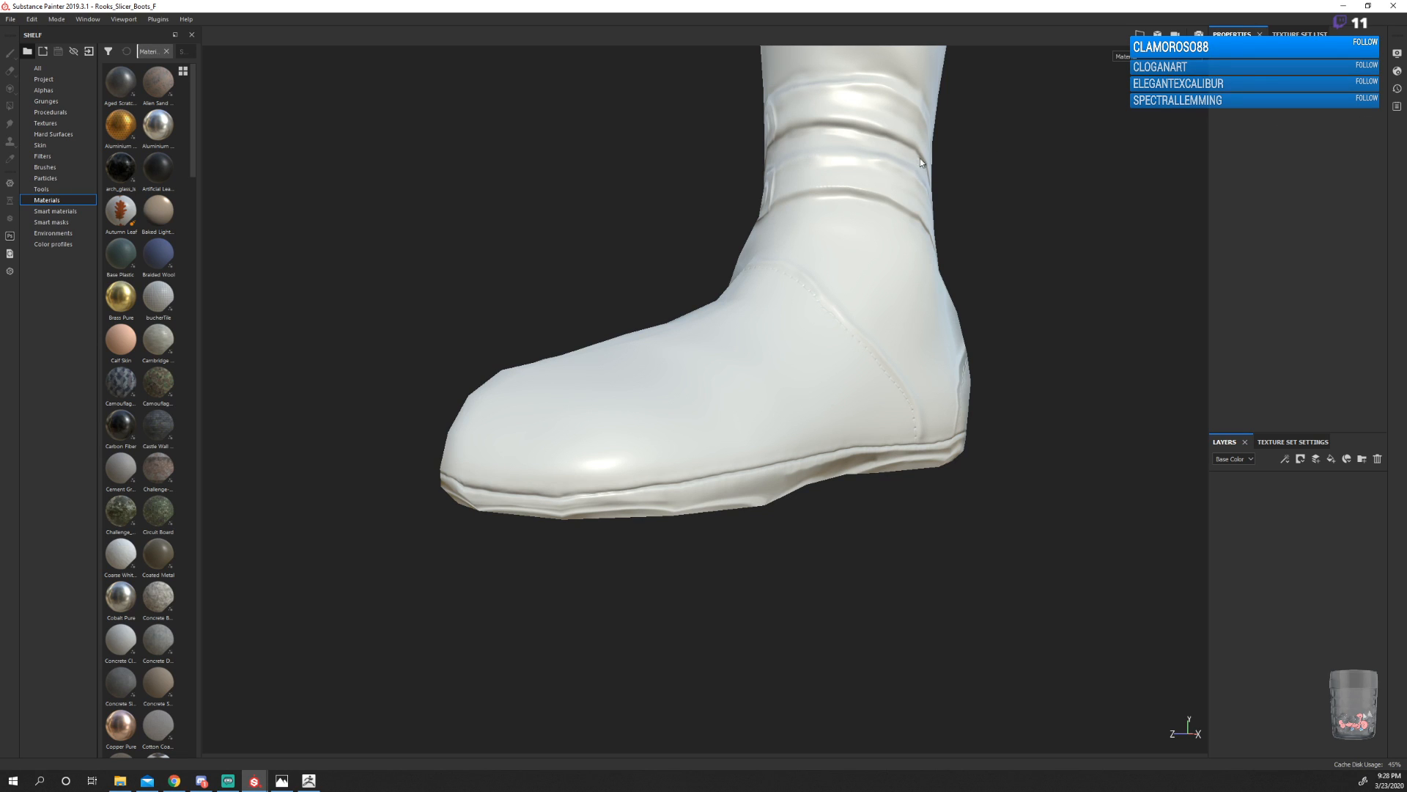
# Close the Rooks_Slicer_Boots_F project and ZBrush, discarding the ZBrush project changes.
pyautogui.click(1393, 13)
pyautogui.click(643, 403)
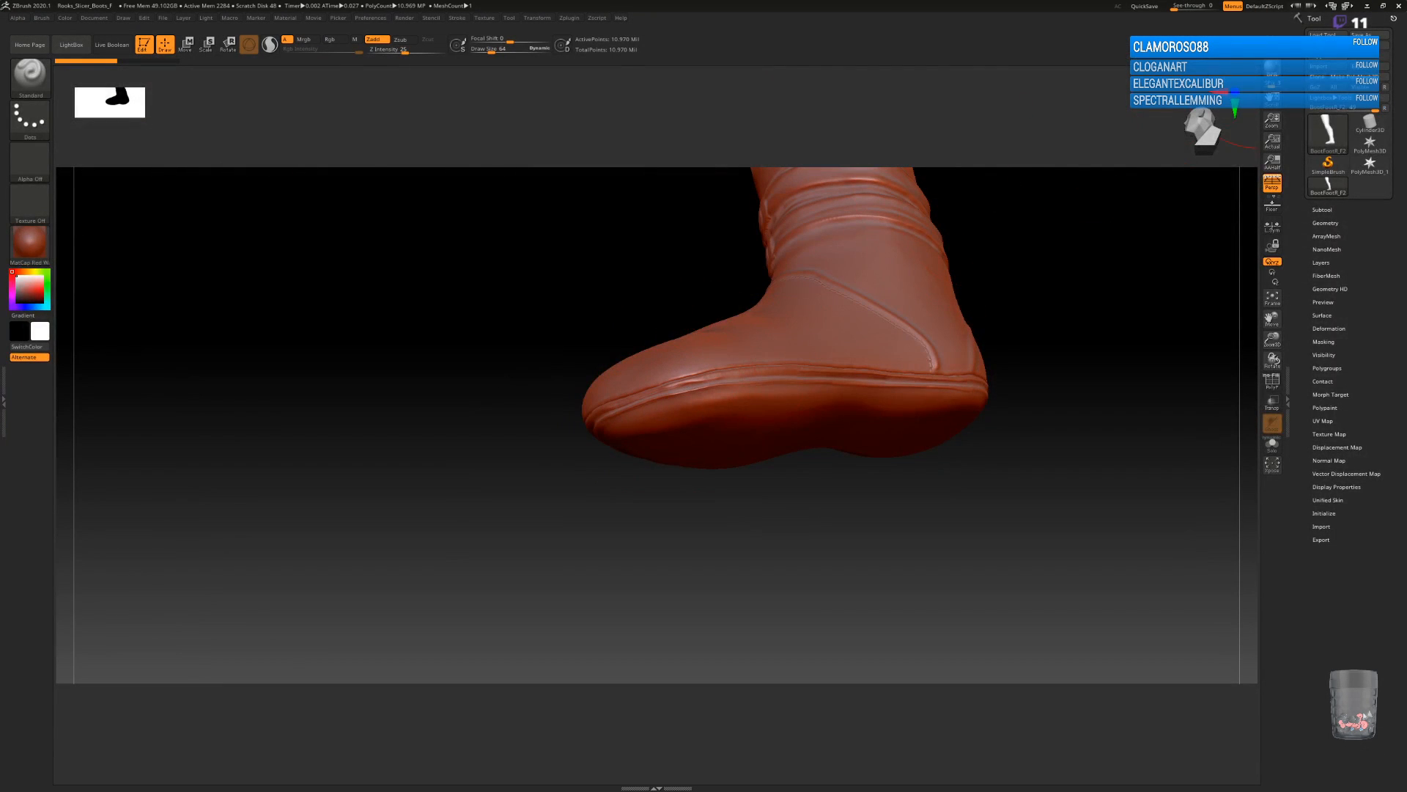
pyautogui.click(1398, 5)
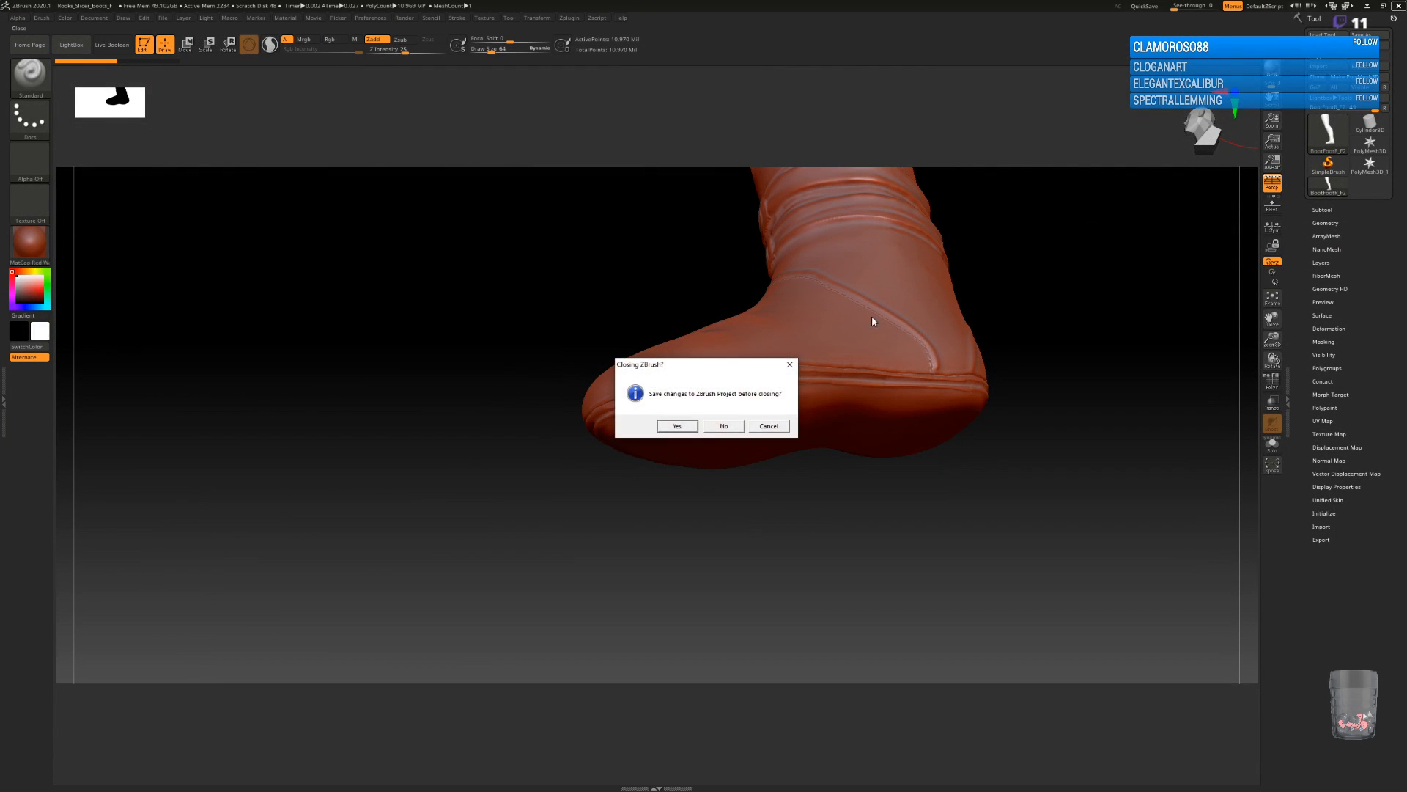
pyautogui.click(722, 426)
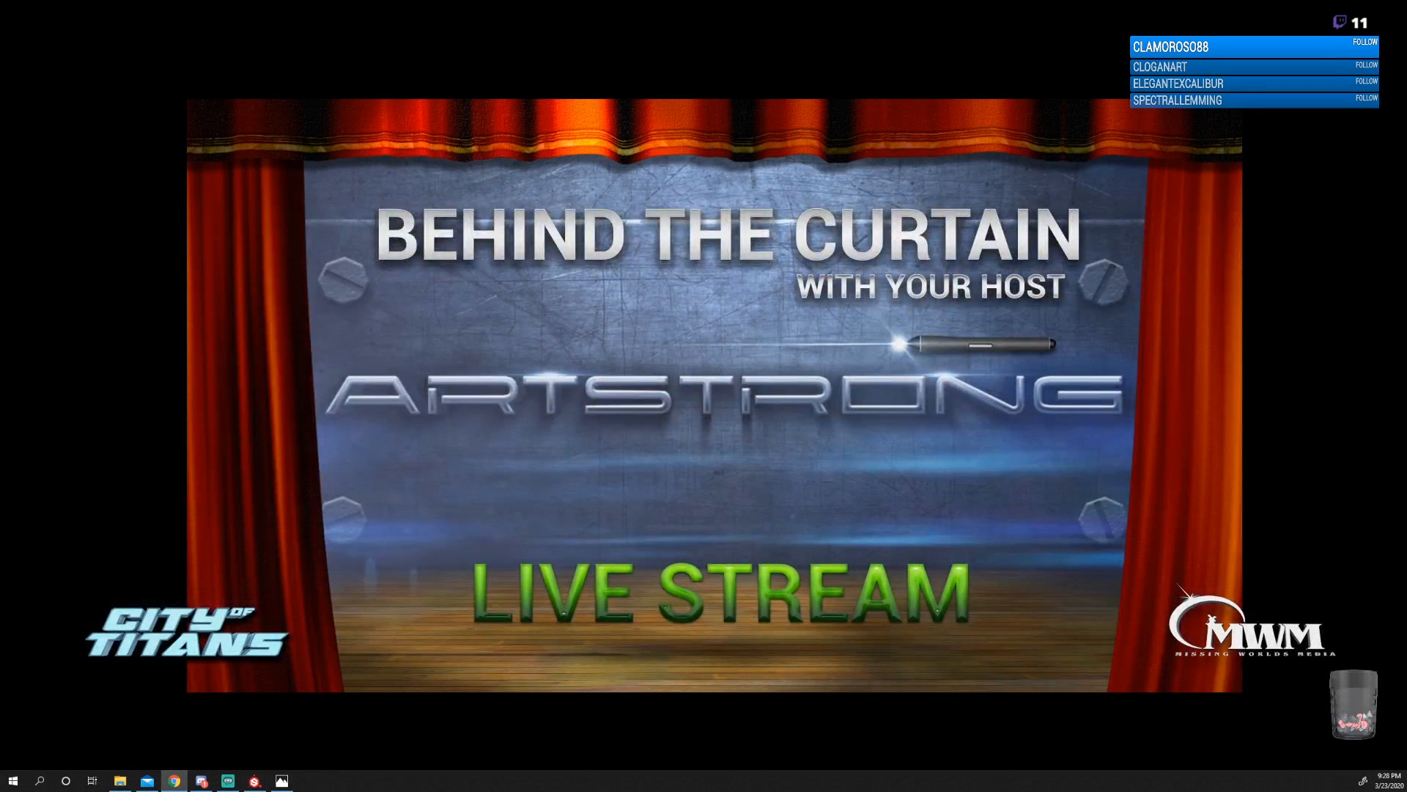